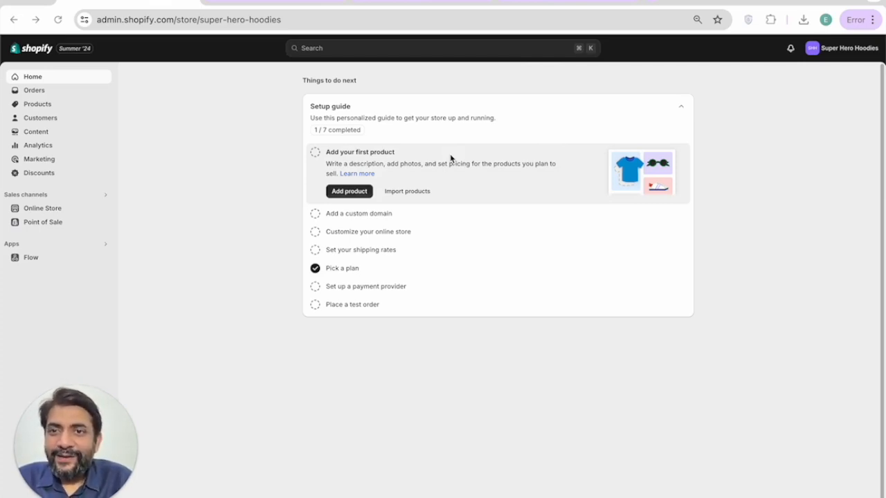
Step: In Canva, search for 'logo' and start a new Logo design
{"action": "left_click", "coordinate": [413, 2]}
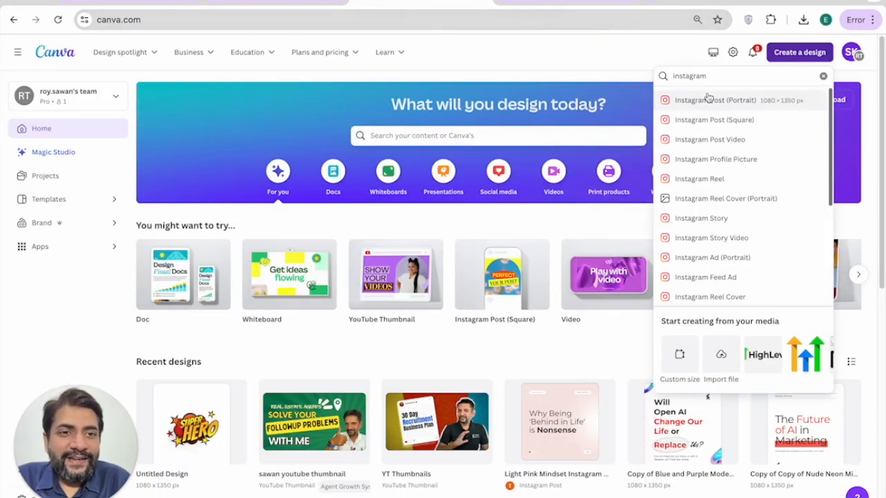
{"action": "double_click", "coordinate": [696, 76]}
{"action": "type", "text": "logo"}
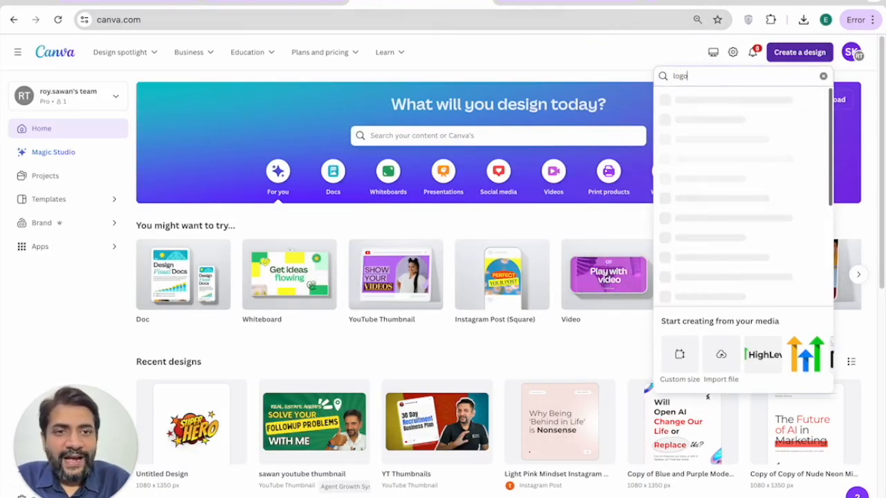
{"action": "left_click", "coordinate": [696, 110]}
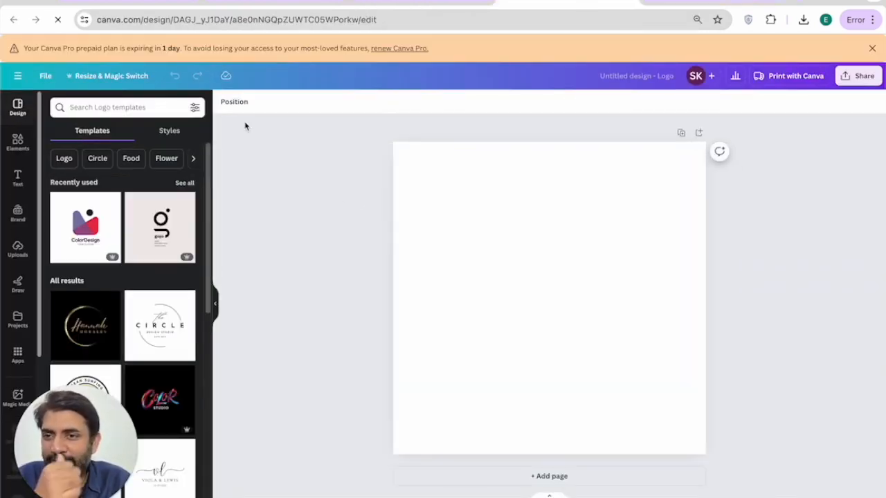
Step: Search the logo templates for 'super hero' and browse the results
{"action": "left_click", "coordinate": [145, 108]}
{"action": "type", "text": "super hero"}
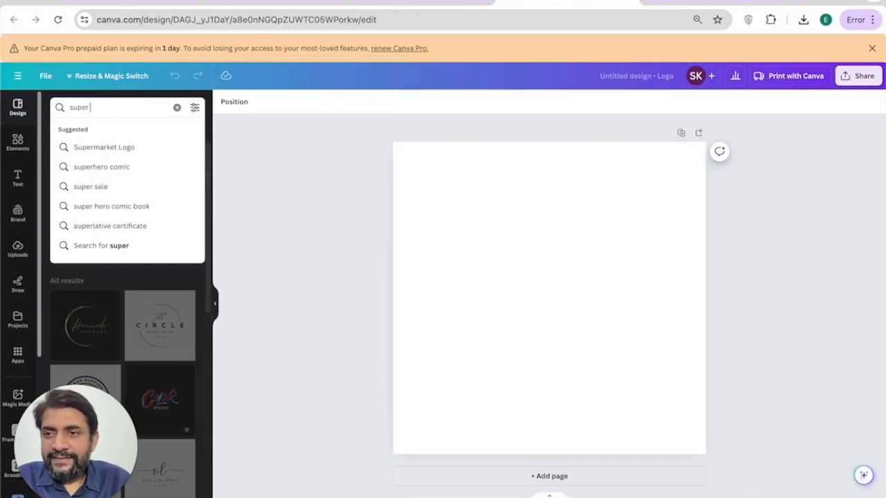
{"action": "key", "text": "Return"}
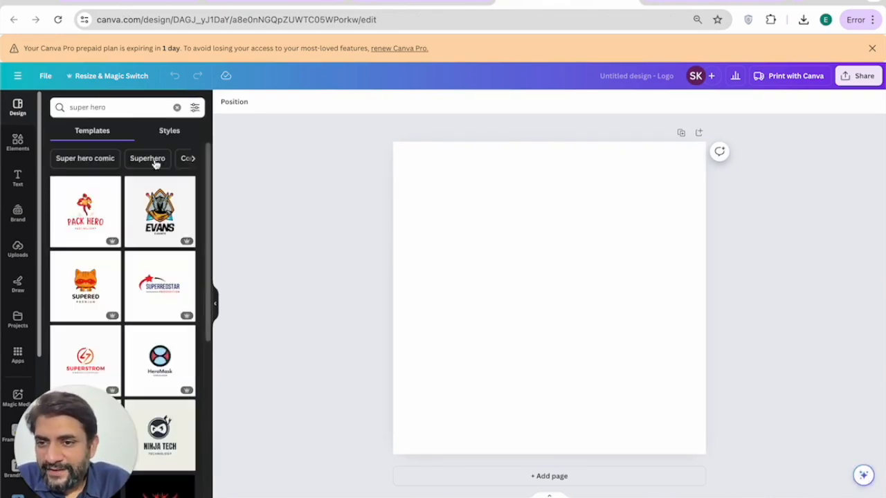
{"action": "scroll", "coordinate": [149, 241], "scroll_direction": "down", "scroll_amount": 1}
{"action": "scroll", "coordinate": [149, 241], "scroll_direction": "down", "scroll_amount": 5}
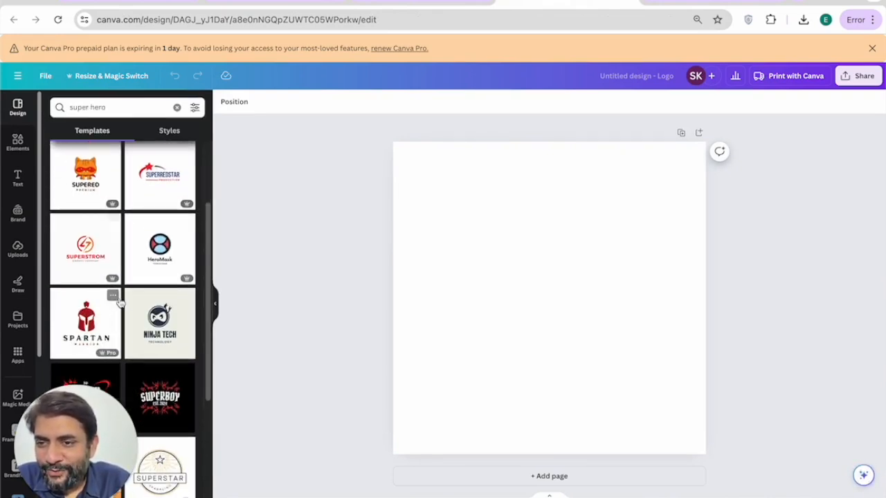
{"action": "scroll", "coordinate": [119, 302], "scroll_direction": "down", "scroll_amount": 6}
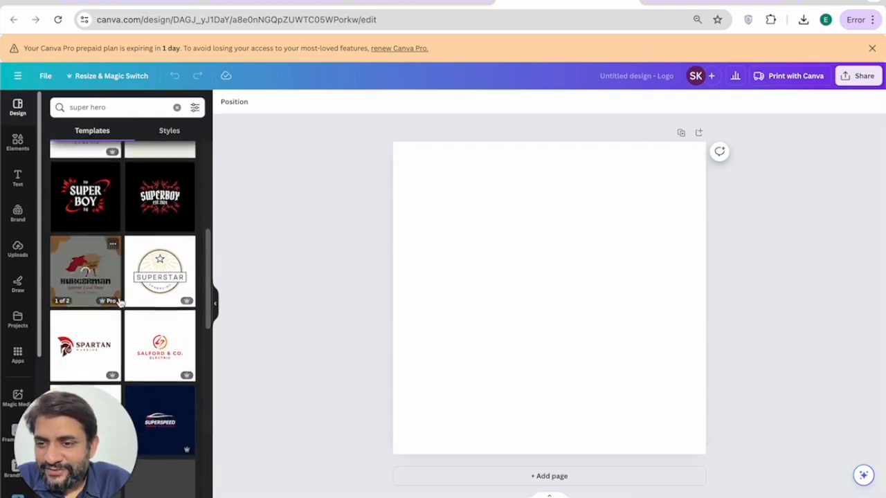
{"action": "scroll", "coordinate": [120, 302], "scroll_direction": "down", "scroll_amount": 4}
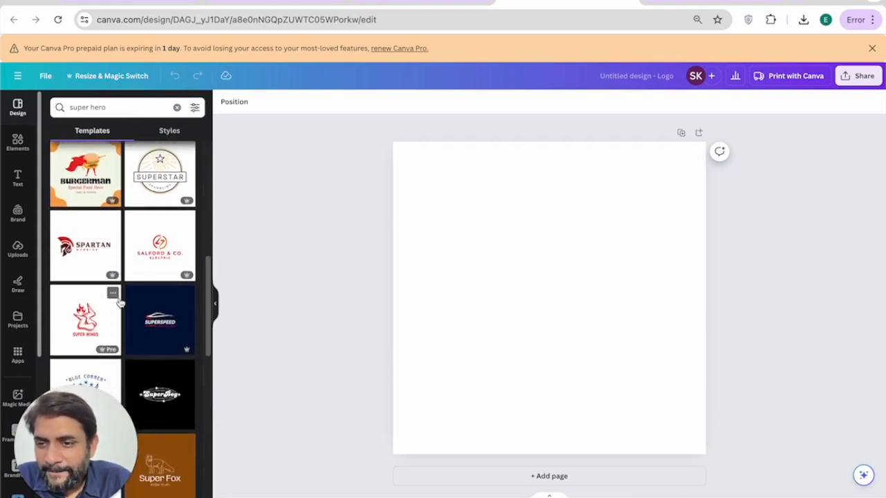
{"action": "scroll", "coordinate": [120, 303], "scroll_direction": "down", "scroll_amount": 4}
{"action": "scroll", "coordinate": [120, 303], "scroll_direction": "up", "scroll_amount": 12}
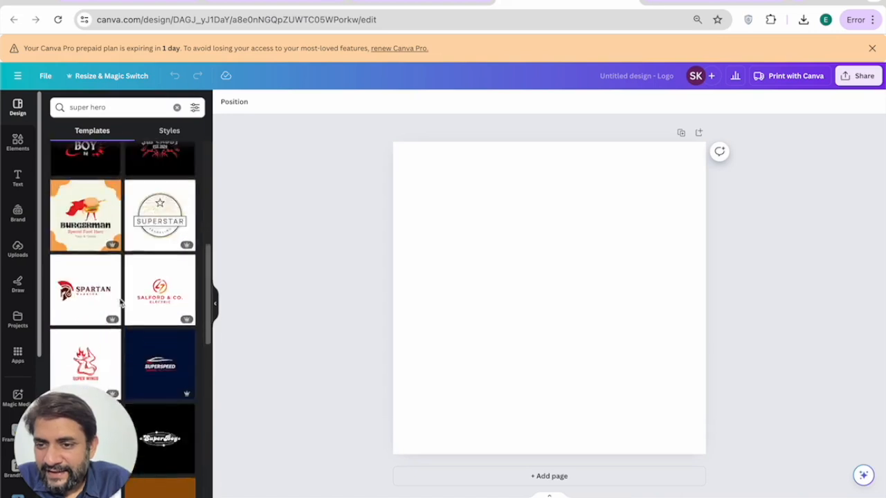
{"action": "scroll", "coordinate": [120, 304], "scroll_direction": "up", "scroll_amount": 2}
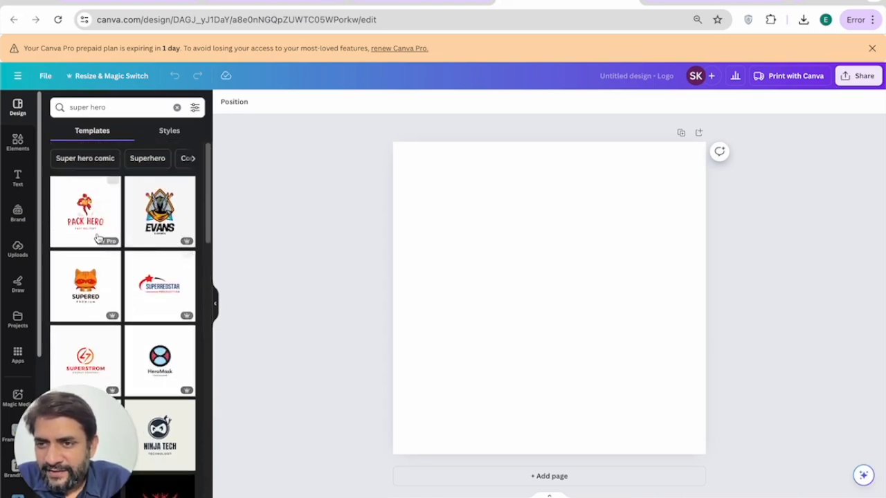
Step: Apply the SUPERREDSTAR template and change its text to SUPER HERO HOODIES
{"action": "left_click", "coordinate": [159, 283]}
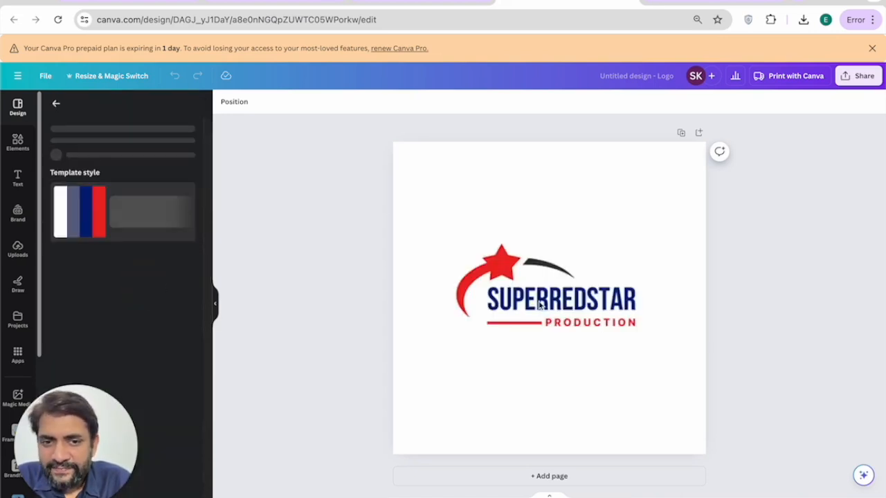
{"action": "double_click", "coordinate": [547, 305]}
{"action": "type", "text": "SUPER HERO"}
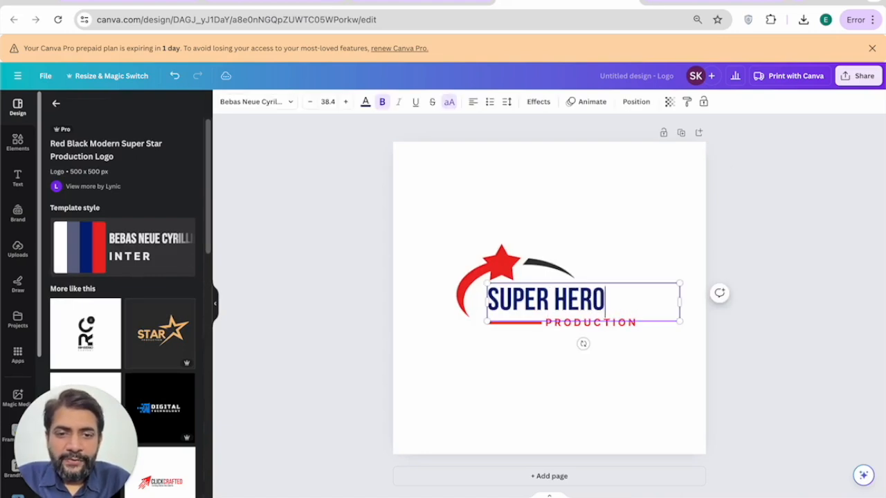
{"action": "double_click", "coordinate": [559, 320]}
{"action": "type", "text": "HOOD"}
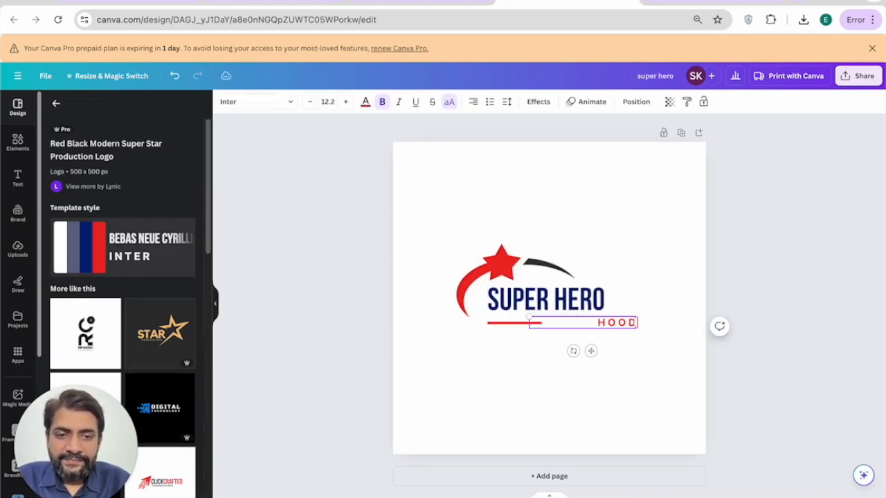
{"action": "type", "text": "IES"}
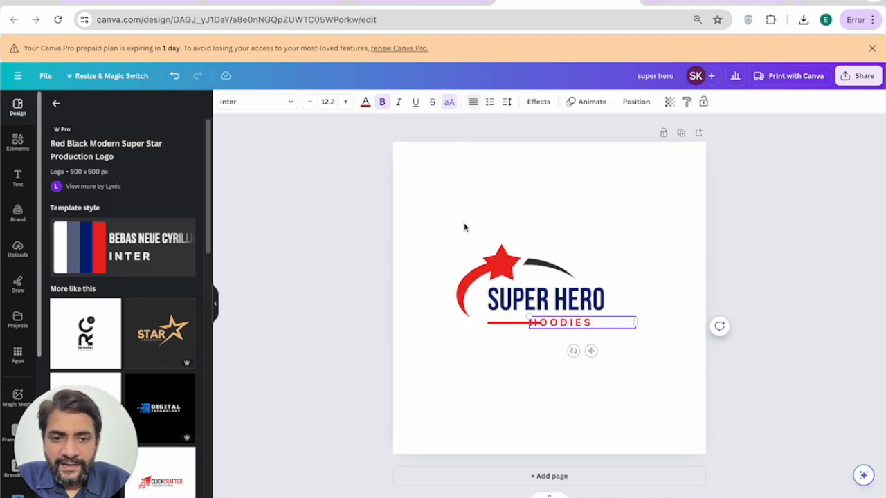
{"action": "left_click", "coordinate": [455, 321]}
{"action": "left_click_drag", "start_coordinate": [572, 322], "coordinate": [593, 323]}
{"action": "left_click", "coordinate": [509, 369]}
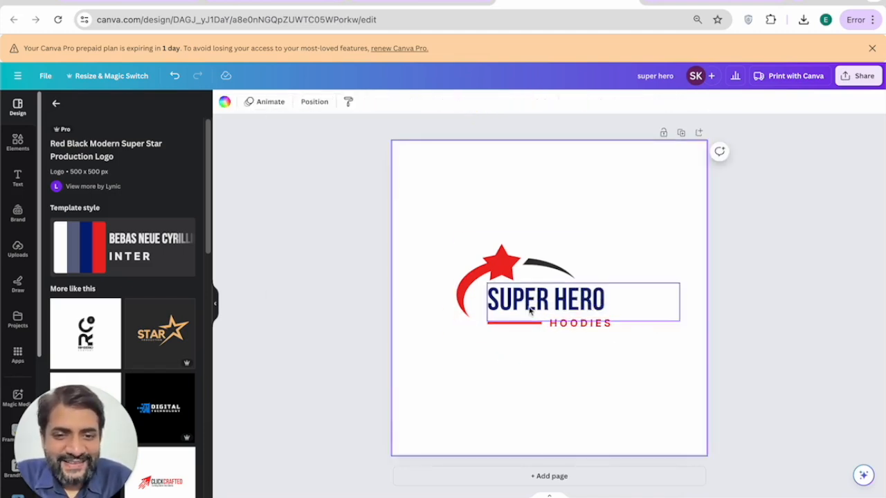
Step: Download the logo as a transparent-background PNG, then return to the Shopify admin
{"action": "left_click", "coordinate": [850, 77]}
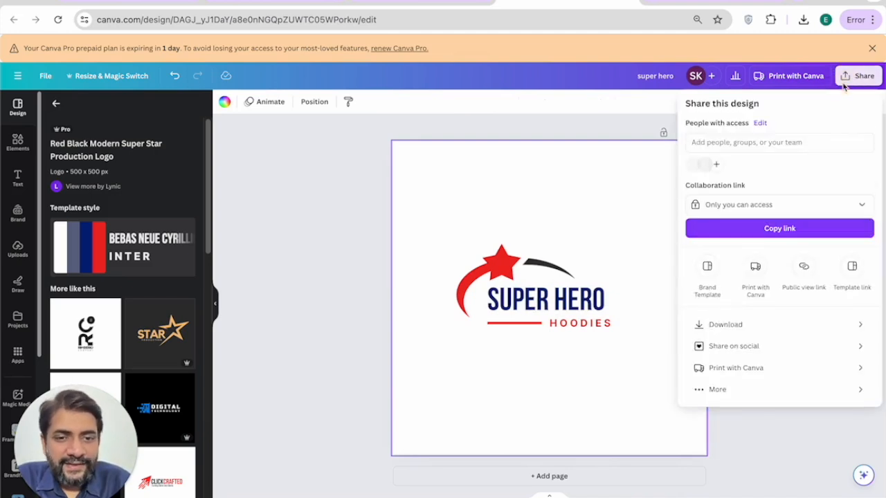
{"action": "left_click", "coordinate": [717, 324]}
{"action": "left_click", "coordinate": [701, 215]}
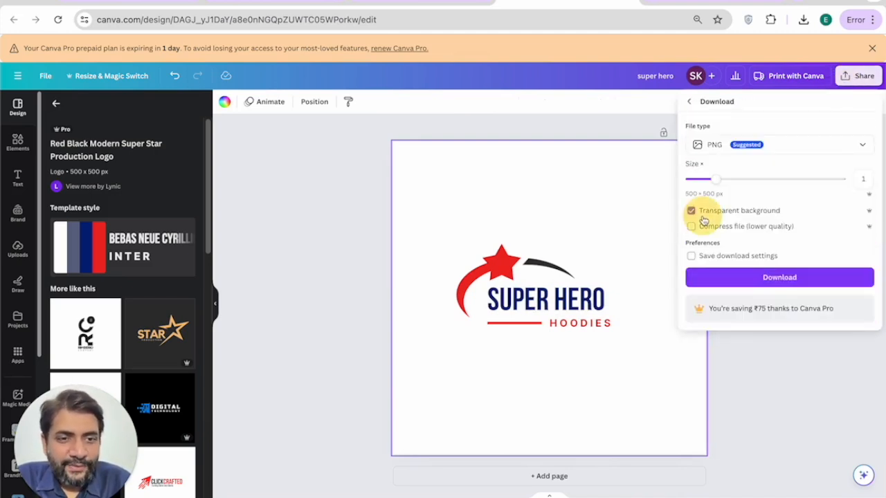
{"action": "left_click", "coordinate": [715, 276]}
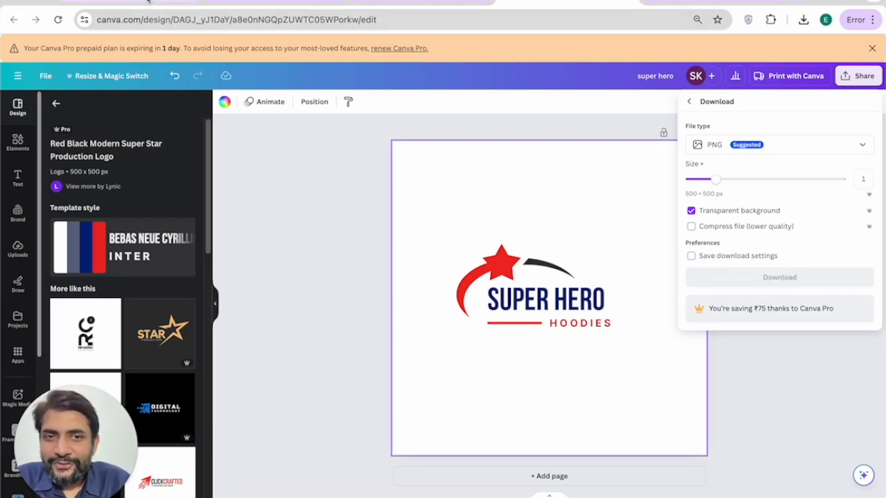
{"action": "left_click", "coordinate": [148, 1]}
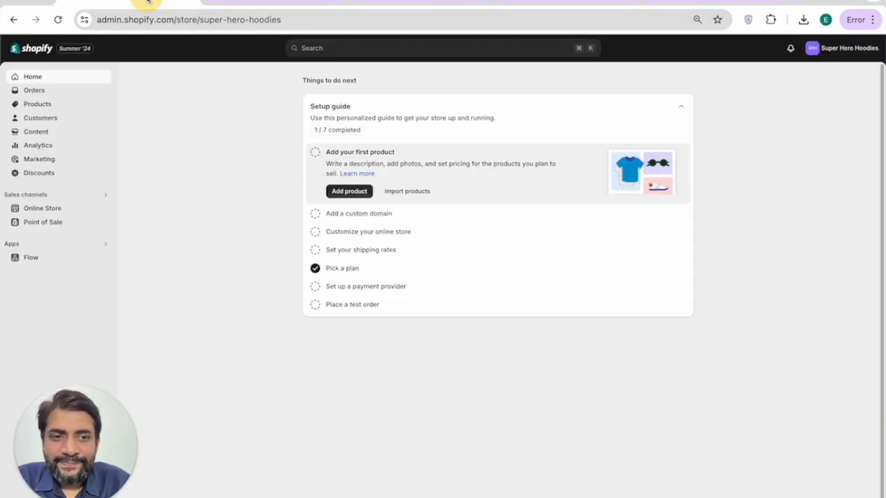
Step: Go to Online Store themes and preview the current Dawn theme storefront
{"action": "left_click", "coordinate": [70, 210]}
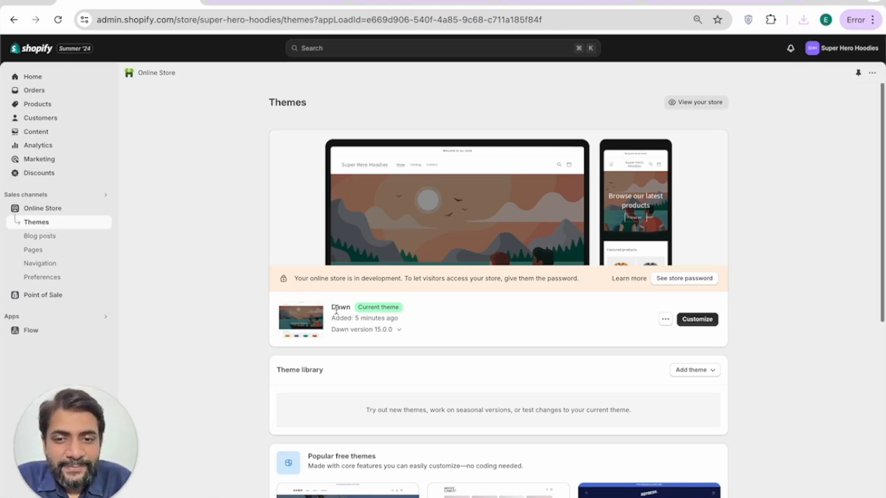
{"action": "scroll", "coordinate": [336, 311], "scroll_direction": "down", "scroll_amount": 3}
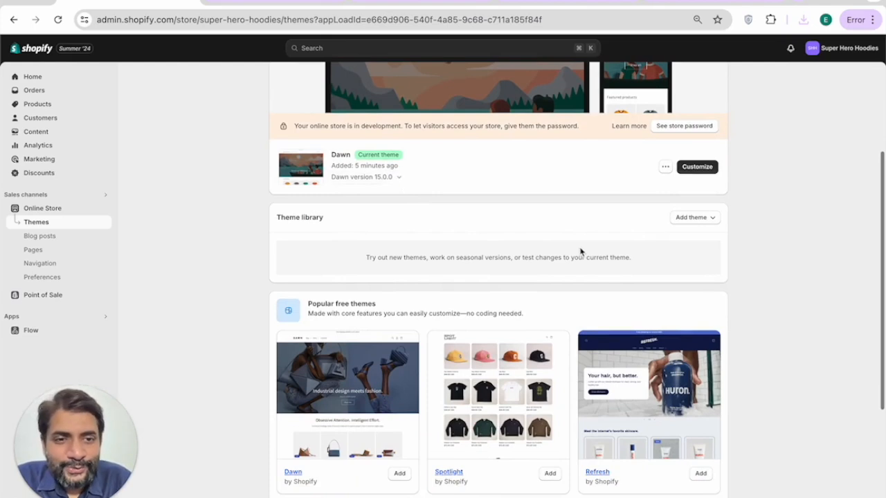
{"action": "left_click", "coordinate": [665, 166]}
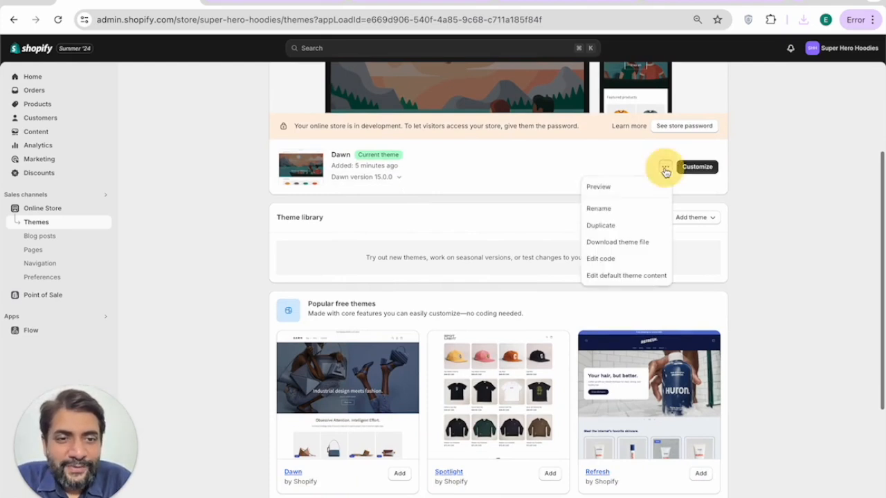
{"action": "left_click", "coordinate": [628, 188]}
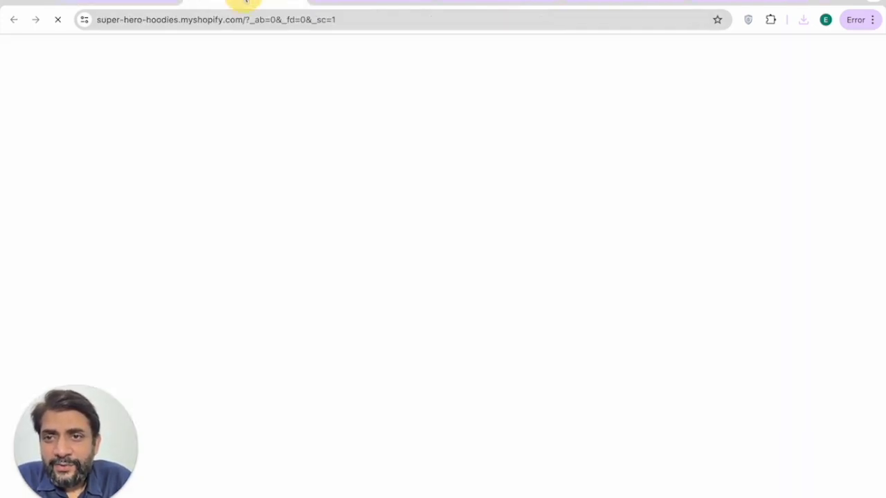
{"action": "scroll", "coordinate": [293, 199], "scroll_direction": "down", "scroll_amount": 7}
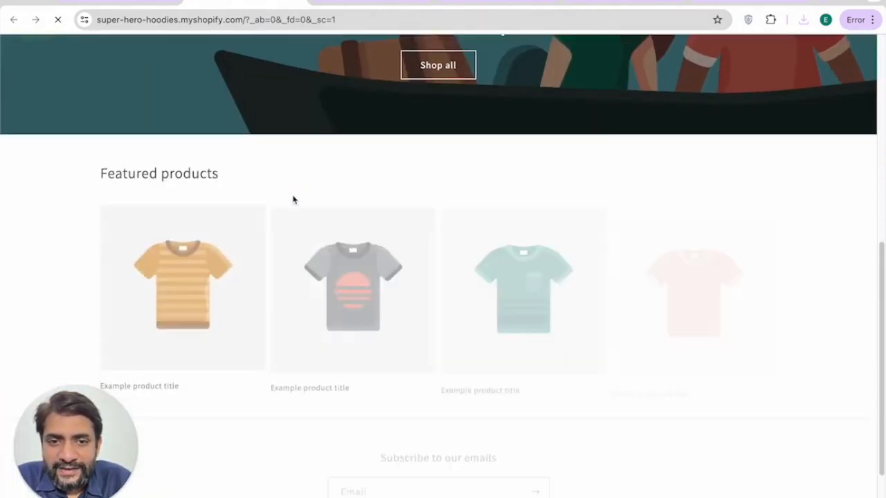
{"action": "scroll", "coordinate": [292, 198], "scroll_direction": "up", "scroll_amount": 7}
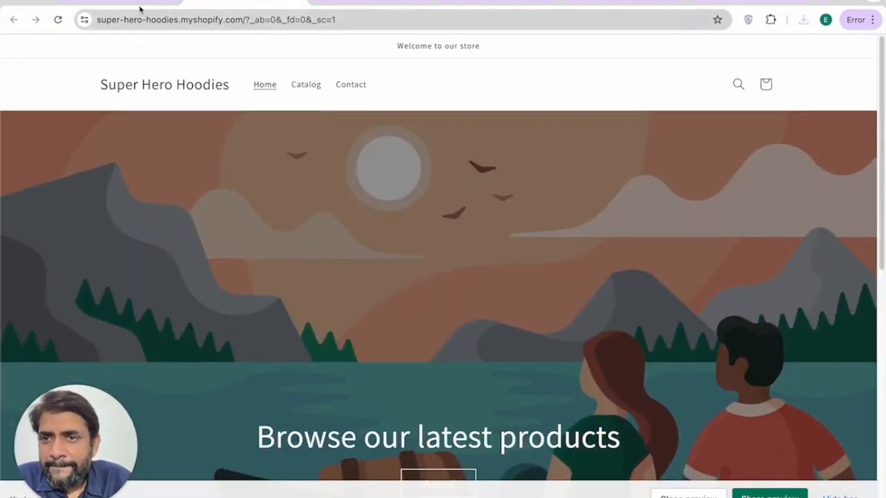
Step: Back on the Themes page, scroll down to the popular free themes
{"action": "left_click", "coordinate": [131, 7]}
{"action": "scroll", "coordinate": [430, 291], "scroll_direction": "down", "scroll_amount": 1}
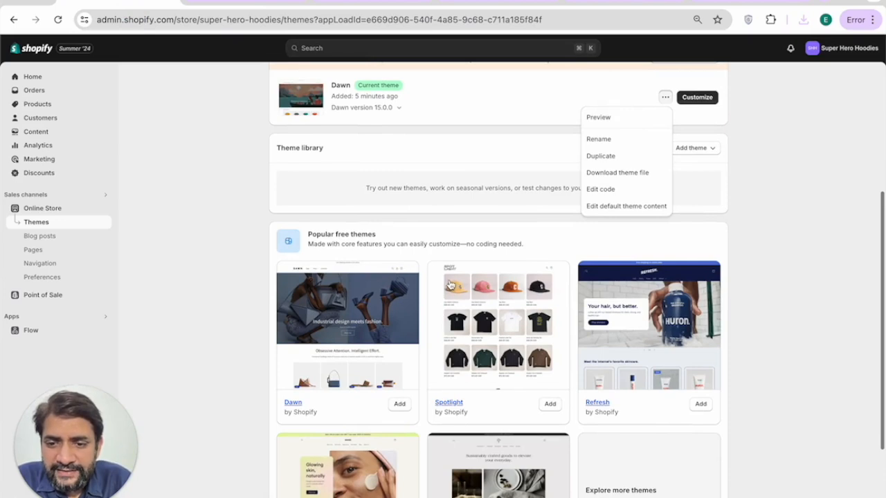
{"action": "scroll", "coordinate": [256, 336], "scroll_direction": "down", "scroll_amount": 1}
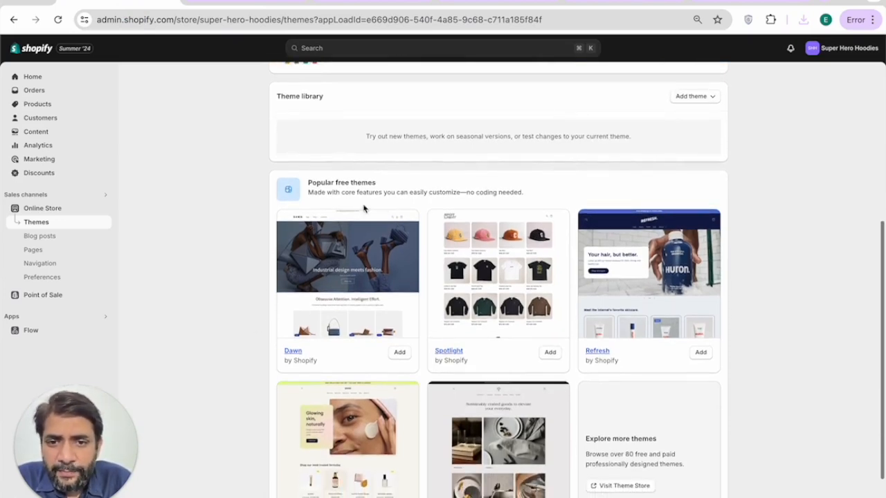
{"action": "scroll", "coordinate": [461, 256], "scroll_direction": "down", "scroll_amount": 1}
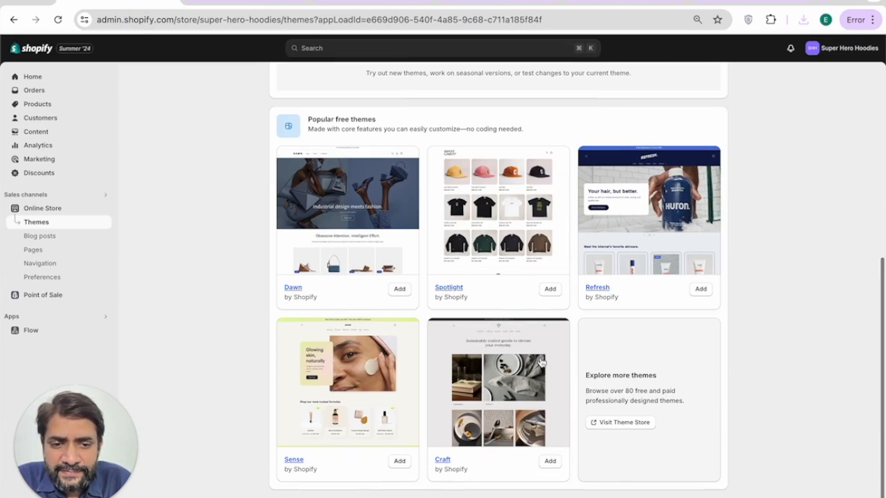
Step: Open the Shopify Theme Store, then glance at the store preview tab
{"action": "left_click", "coordinate": [614, 425]}
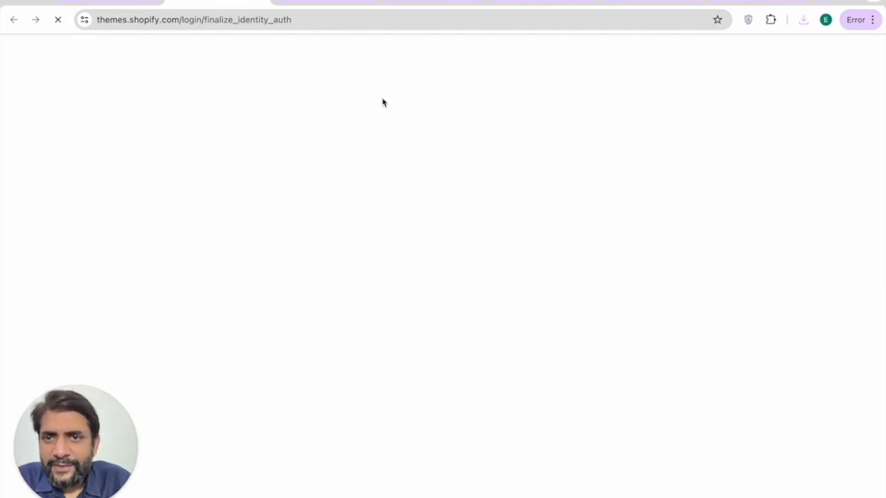
{"action": "left_click", "coordinate": [336, 7]}
{"action": "scroll", "coordinate": [381, 242], "scroll_direction": "down", "scroll_amount": 7}
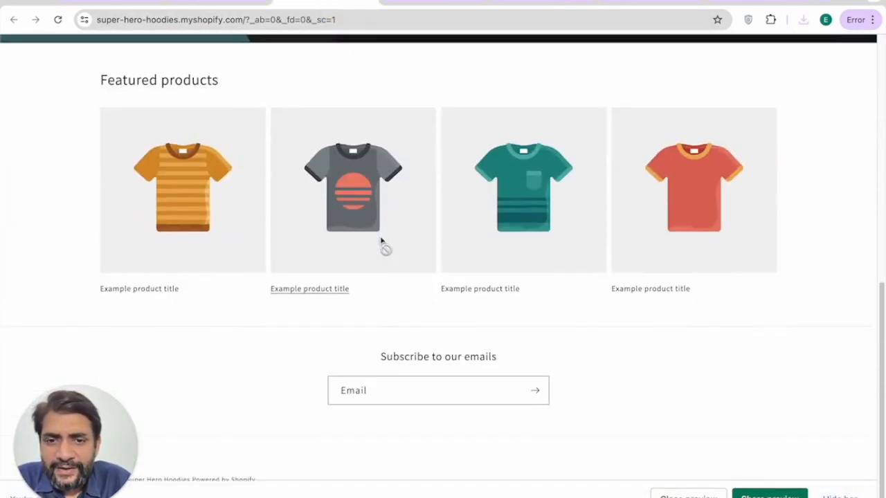
{"action": "scroll", "coordinate": [381, 241], "scroll_direction": "up", "scroll_amount": 7}
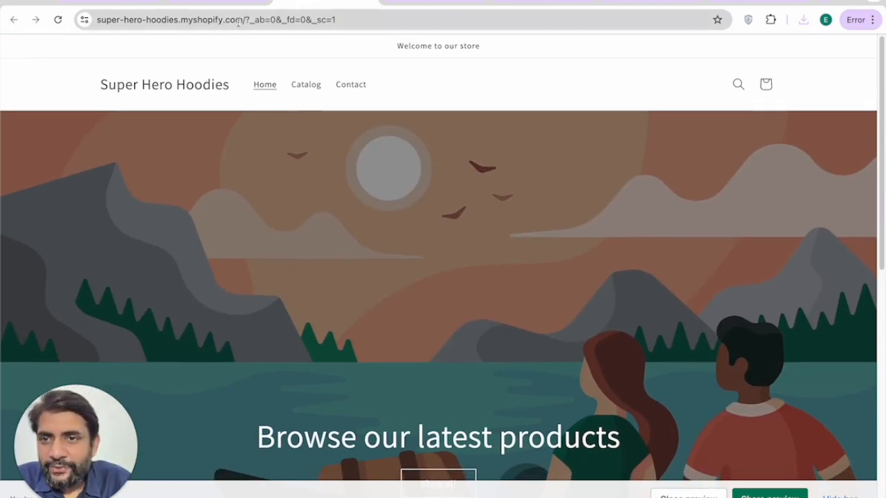
Step: Filter the Theme Store catalogue by Price to free themes and browse them
{"action": "left_click", "coordinate": [230, 3]}
{"action": "scroll", "coordinate": [412, 204], "scroll_direction": "down", "scroll_amount": 1}
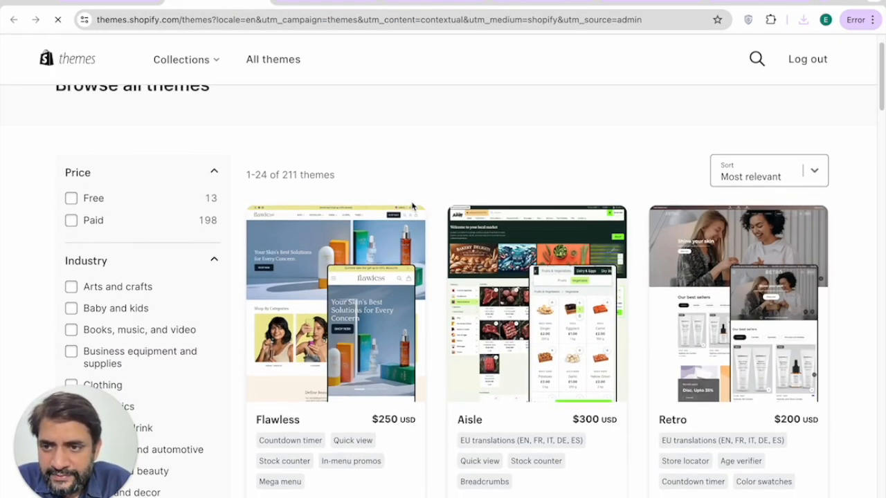
{"action": "left_click", "coordinate": [71, 198]}
{"action": "scroll", "coordinate": [267, 252], "scroll_direction": "down", "scroll_amount": 3}
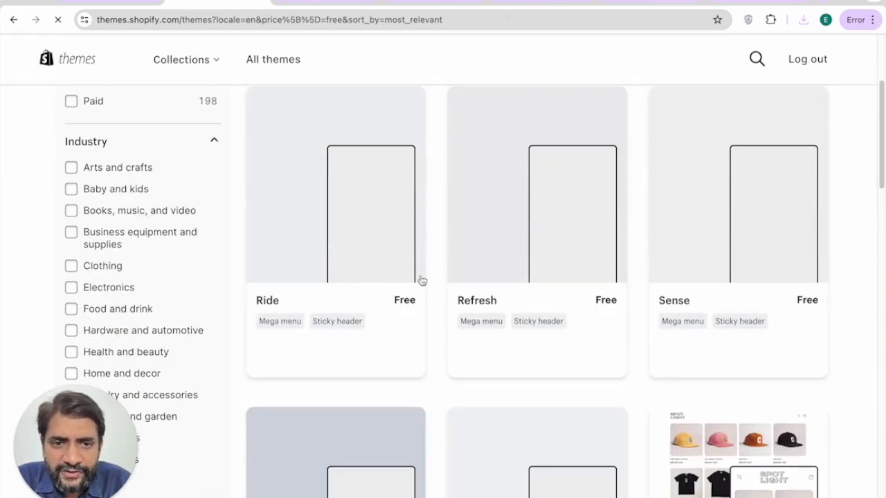
{"action": "scroll", "coordinate": [483, 381], "scroll_direction": "down", "scroll_amount": 7}
{"action": "scroll", "coordinate": [483, 382], "scroll_direction": "down", "scroll_amount": 6}
{"action": "scroll", "coordinate": [483, 383], "scroll_direction": "down", "scroll_amount": 3}
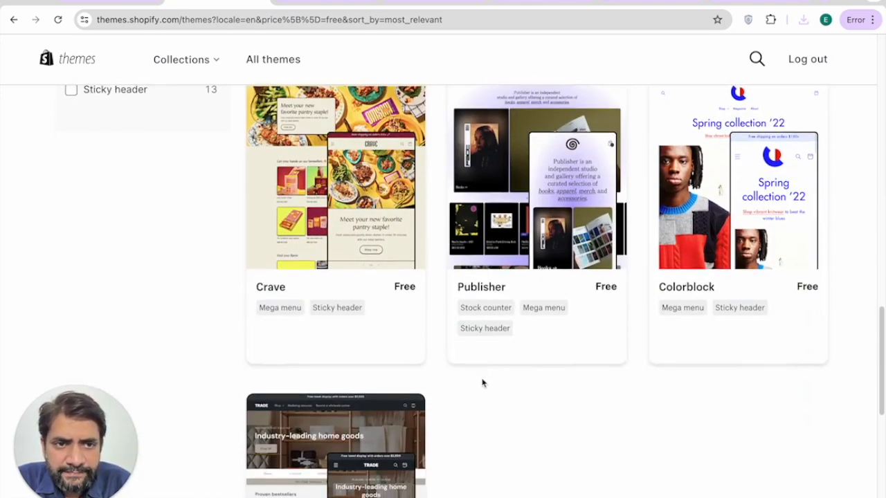
{"action": "scroll", "coordinate": [480, 382], "scroll_direction": "up", "scroll_amount": 7}
{"action": "scroll", "coordinate": [427, 324], "scroll_direction": "up", "scroll_amount": 3}
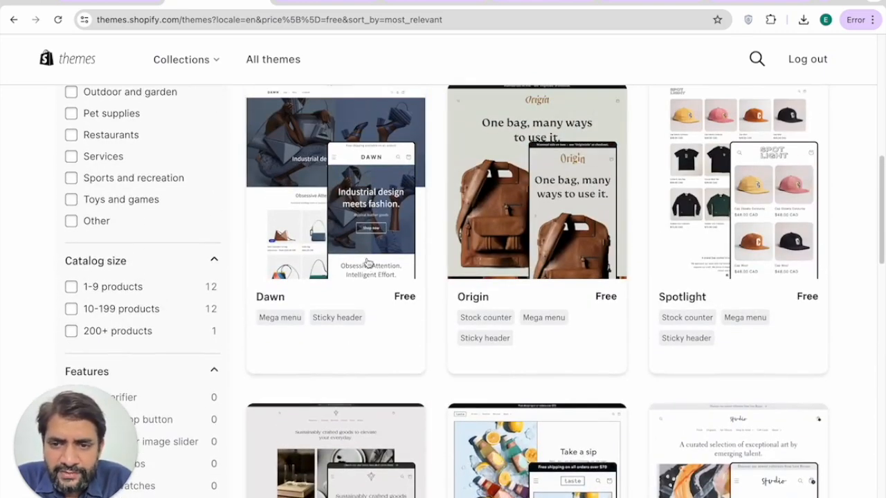
Step: Open Dawn's demo store, scroll through it, then return to the Super Hero Hoodies storefront
{"action": "left_click", "coordinate": [351, 248]}
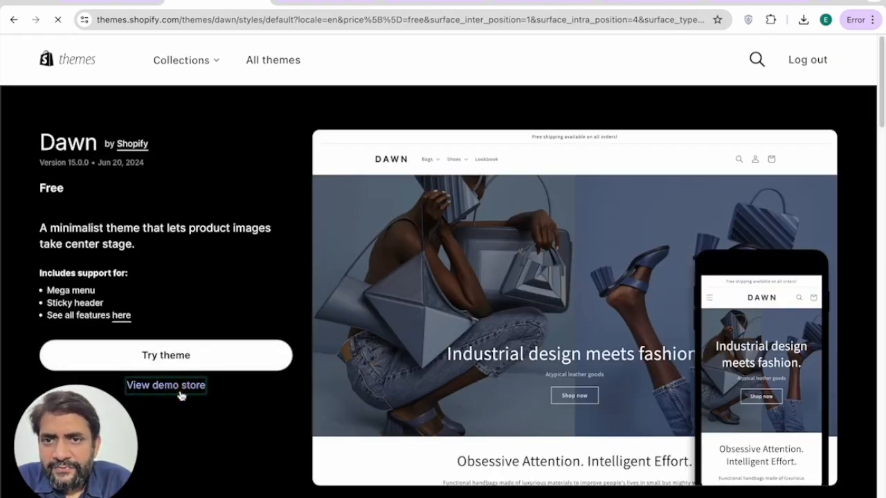
{"action": "left_click", "coordinate": [180, 393]}
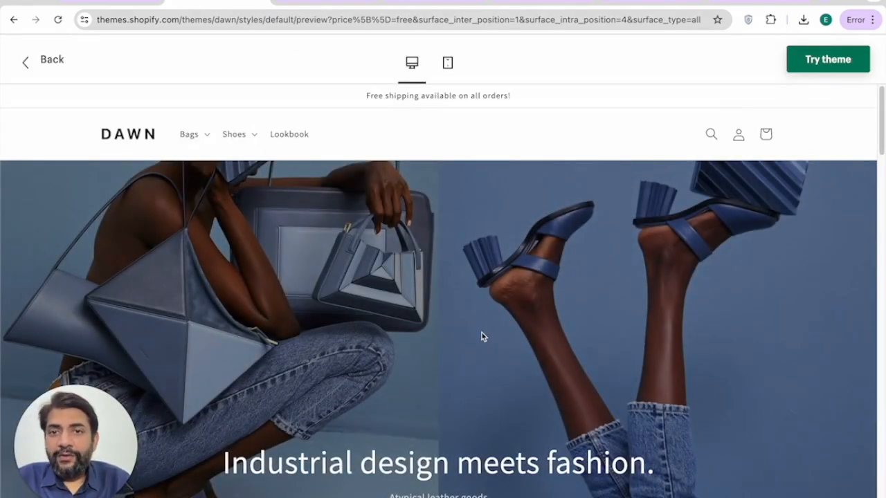
{"action": "scroll", "coordinate": [482, 338], "scroll_direction": "down", "scroll_amount": 3}
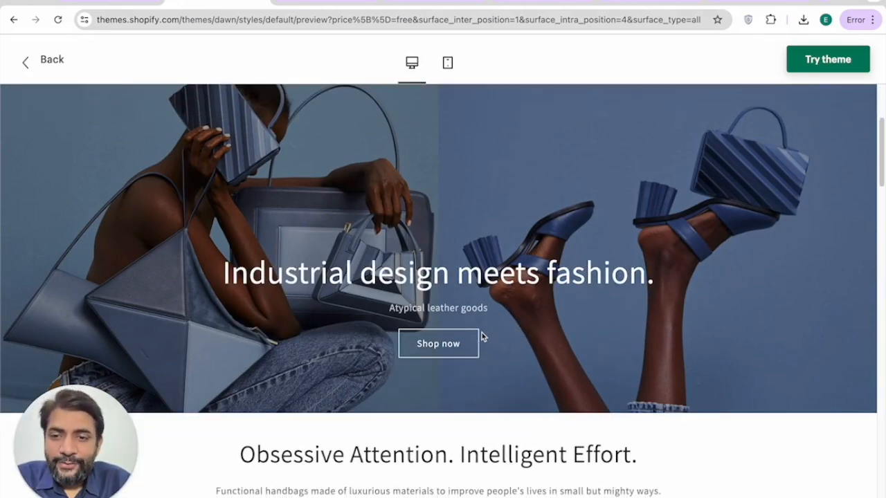
{"action": "scroll", "coordinate": [482, 337], "scroll_direction": "down", "scroll_amount": 5}
{"action": "scroll", "coordinate": [560, 245], "scroll_direction": "down", "scroll_amount": 3}
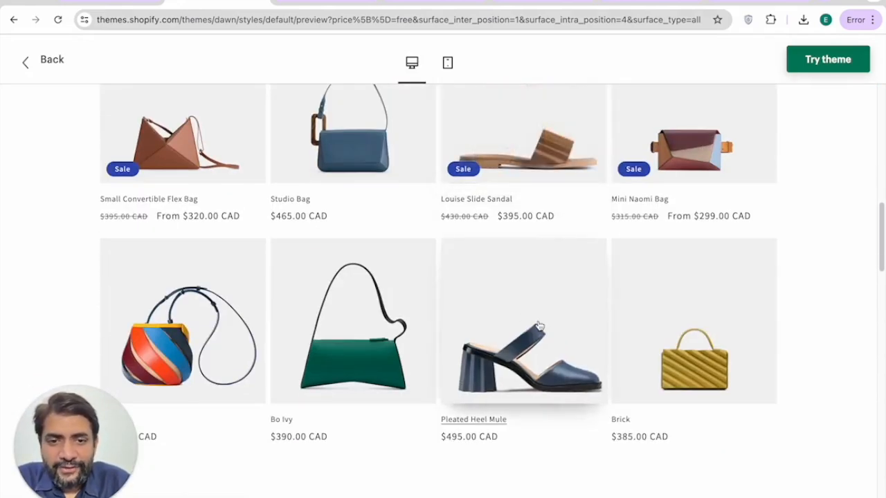
{"action": "scroll", "coordinate": [539, 332], "scroll_direction": "down", "scroll_amount": 10}
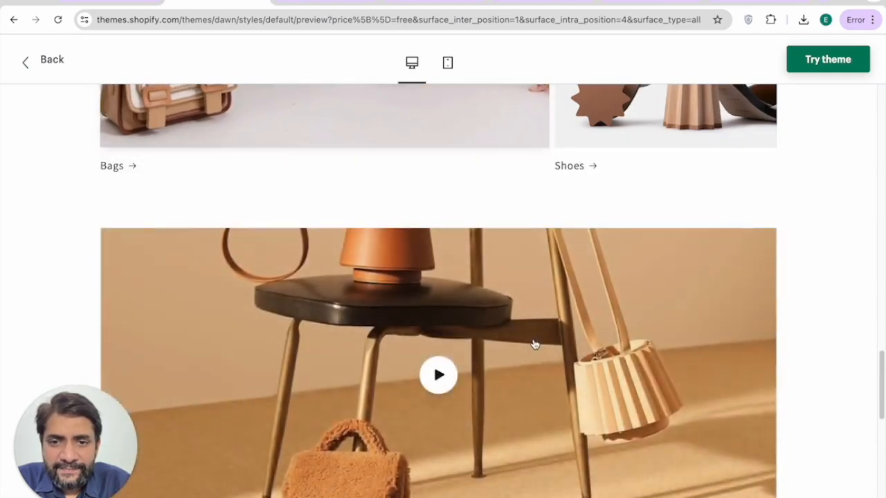
{"action": "scroll", "coordinate": [534, 344], "scroll_direction": "down", "scroll_amount": 10}
{"action": "left_click", "coordinate": [308, 8]}
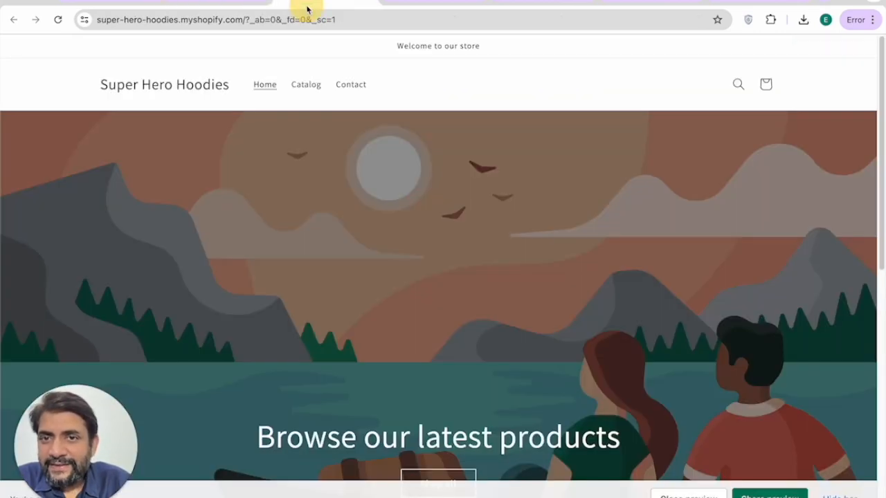
Step: Open the live Dawn theme in the theme editor via Customize
{"action": "left_click", "coordinate": [200, 2]}
{"action": "left_click", "coordinate": [121, 2]}
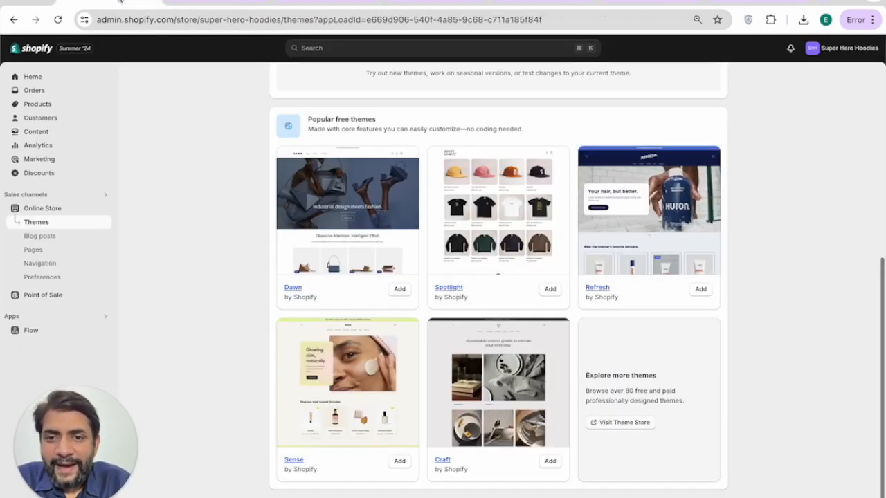
{"action": "scroll", "coordinate": [468, 247], "scroll_direction": "up", "scroll_amount": 5}
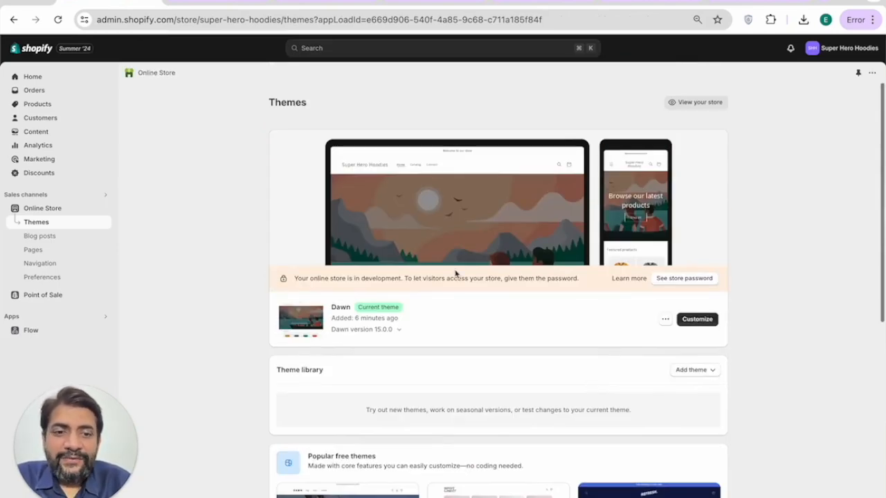
{"action": "left_click", "coordinate": [696, 320]}
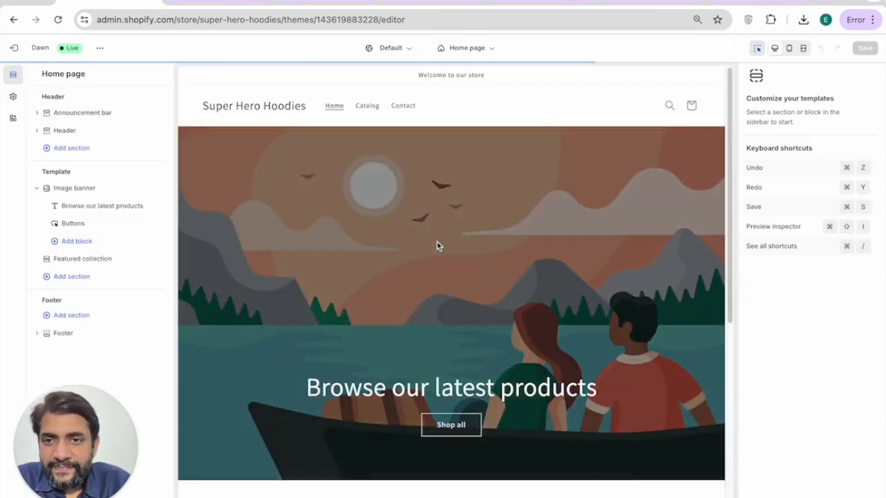
{"action": "scroll", "coordinate": [437, 246], "scroll_direction": "down", "scroll_amount": 5}
{"action": "scroll", "coordinate": [437, 245], "scroll_direction": "up", "scroll_amount": 5}
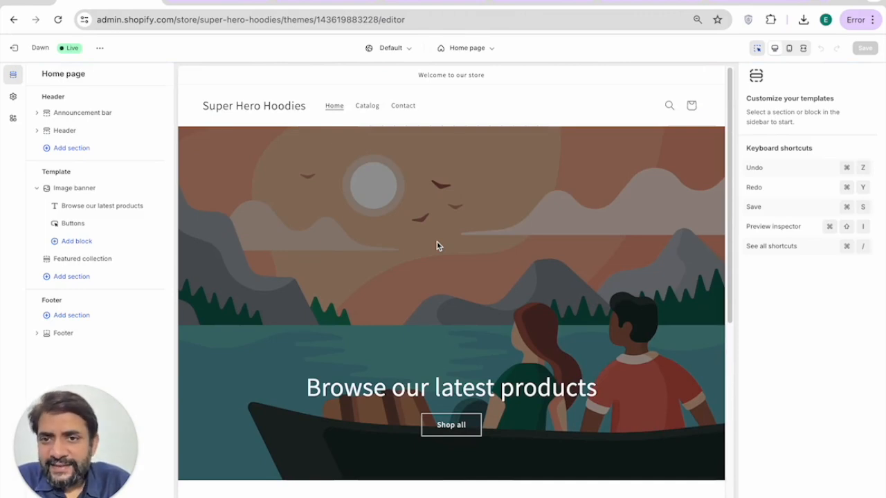
Step: Select the Header section and review its settings
{"action": "left_click", "coordinate": [257, 110]}
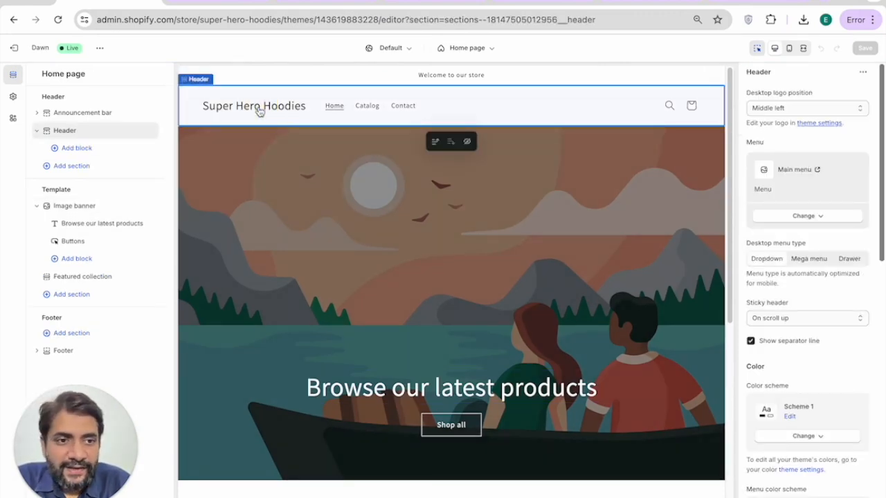
{"action": "scroll", "coordinate": [822, 367], "scroll_direction": "down", "scroll_amount": 1}
{"action": "scroll", "coordinate": [822, 367], "scroll_direction": "up", "scroll_amount": 1}
{"action": "scroll", "coordinate": [800, 242], "scroll_direction": "down", "scroll_amount": 7}
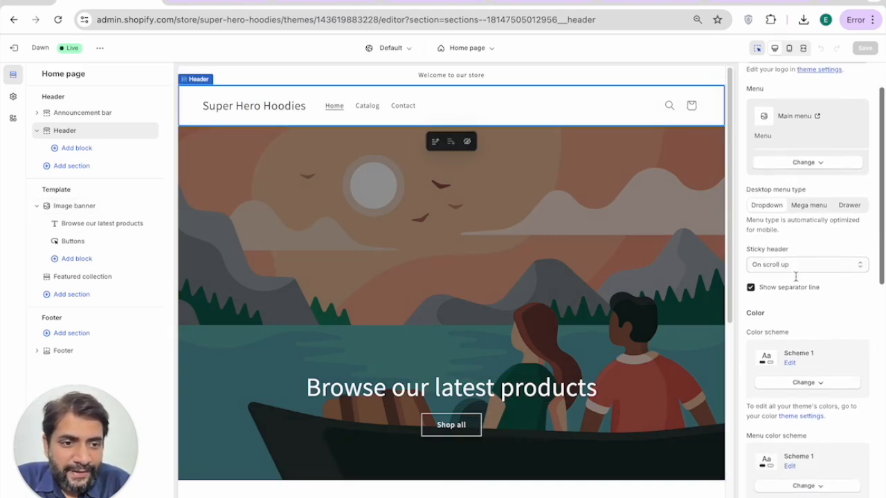
{"action": "scroll", "coordinate": [813, 341], "scroll_direction": "down", "scroll_amount": 9}
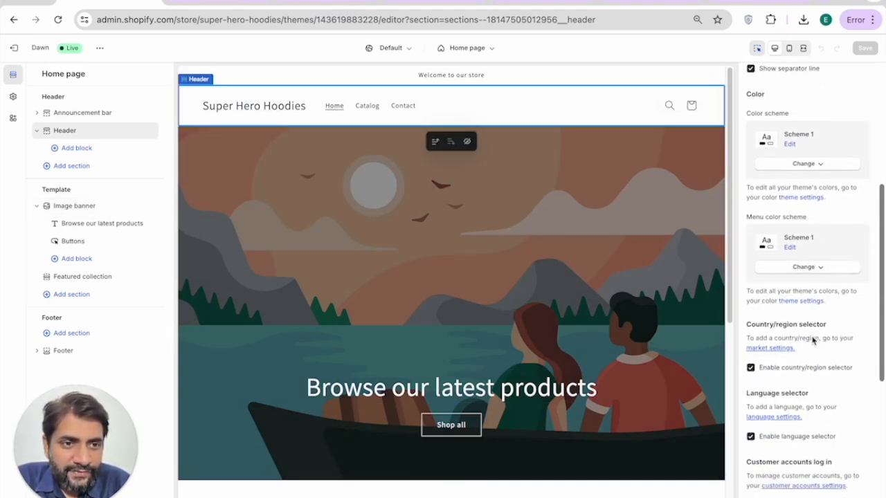
{"action": "scroll", "coordinate": [864, 331], "scroll_direction": "up", "scroll_amount": 16}
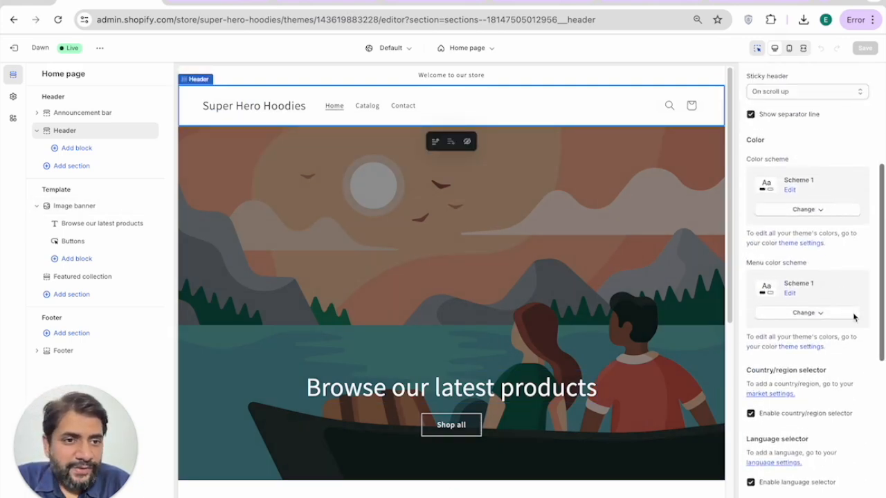
Step: Review the Image banner settings, then open a new browser tab
{"action": "left_click", "coordinate": [376, 205]}
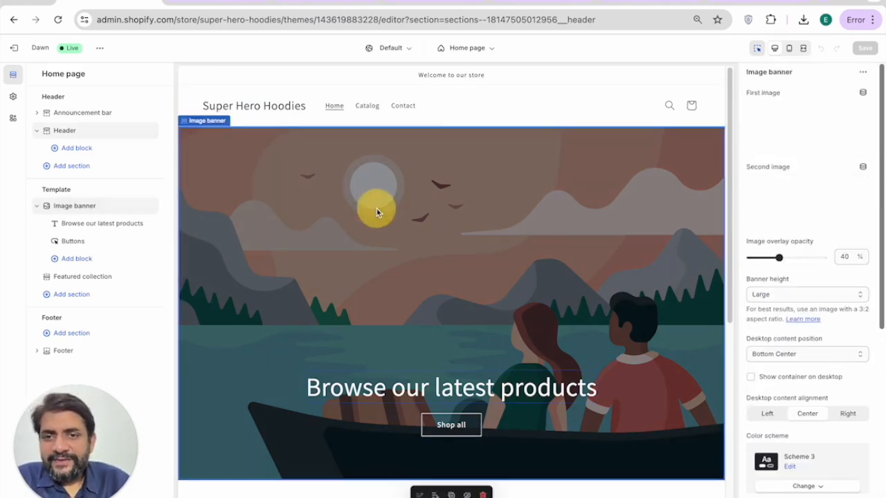
{"action": "scroll", "coordinate": [385, 213], "scroll_direction": "down", "scroll_amount": 2}
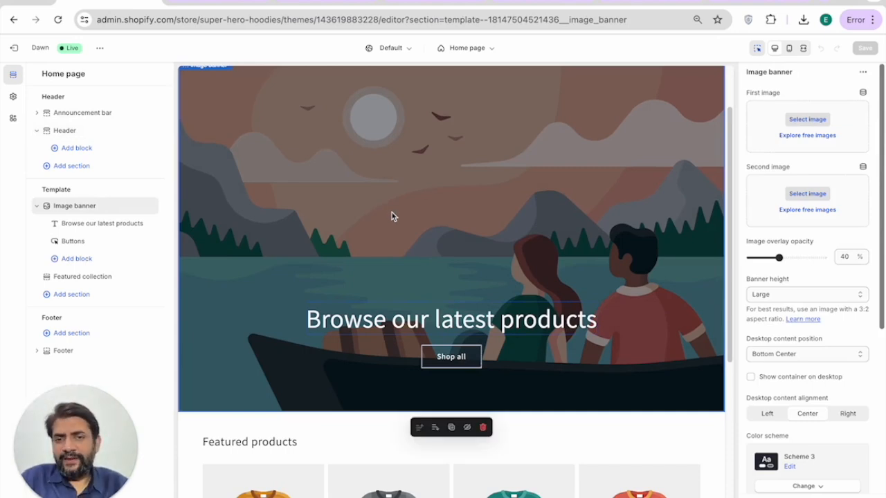
{"action": "key", "text": "ctrl+t"}
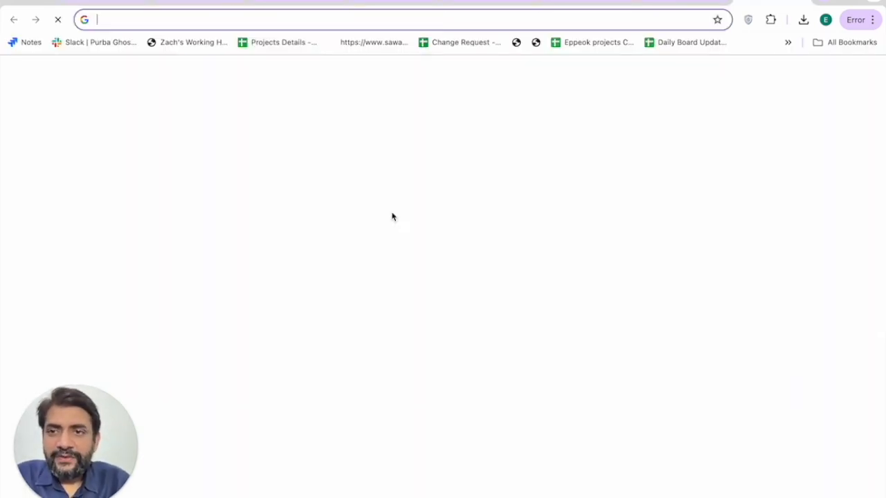
Step: Go to Pexels and search for 'super hero' photos
{"action": "type", "text": "pexels"}
{"action": "key", "text": "Return"}
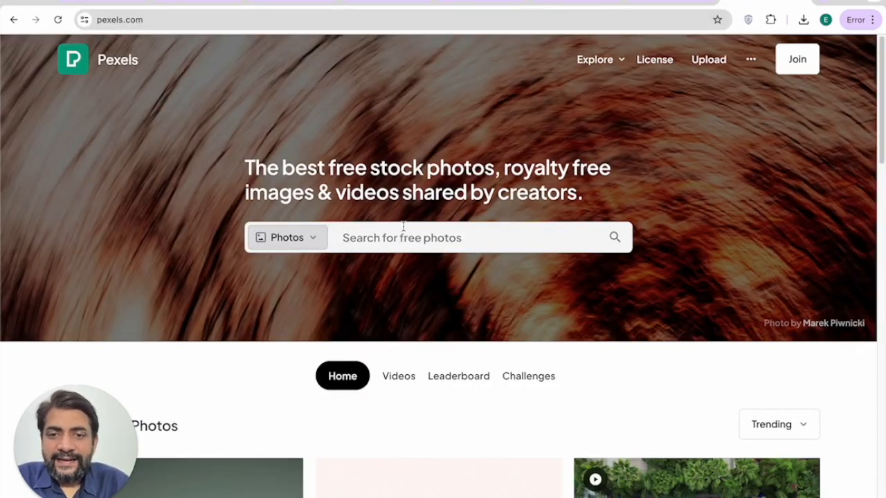
{"action": "type", "text": "super hor"}
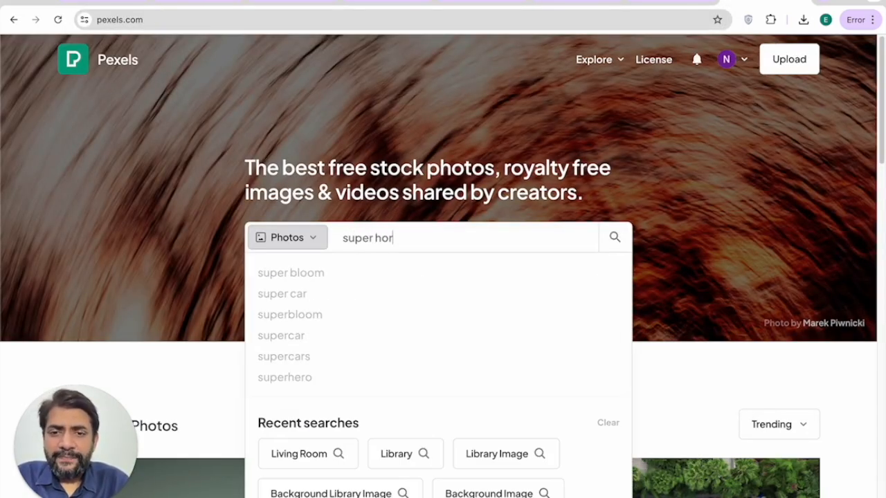
{"action": "type", "text": "eo"}
{"action": "key", "text": "BackSpace"}
{"action": "key", "text": "BackSpace"}
{"action": "key", "text": "BackSpace"}
{"action": "type", "text": "ero"}
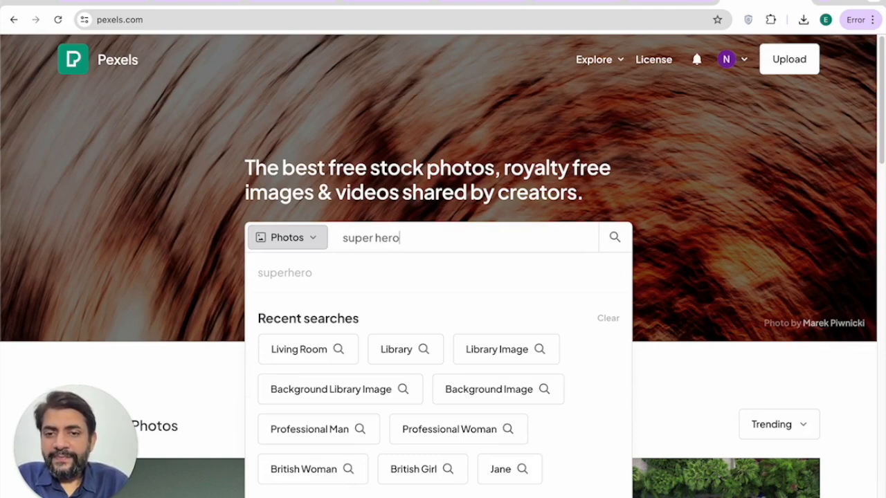
{"action": "key", "text": "Return"}
Step: Refine the search to 'super hero hoodies' and download the group-in-coloured-hoodies photo
{"action": "left_click", "coordinate": [359, 70]}
{"action": "type", "text": "hoodies"}
{"action": "key", "text": "Return"}
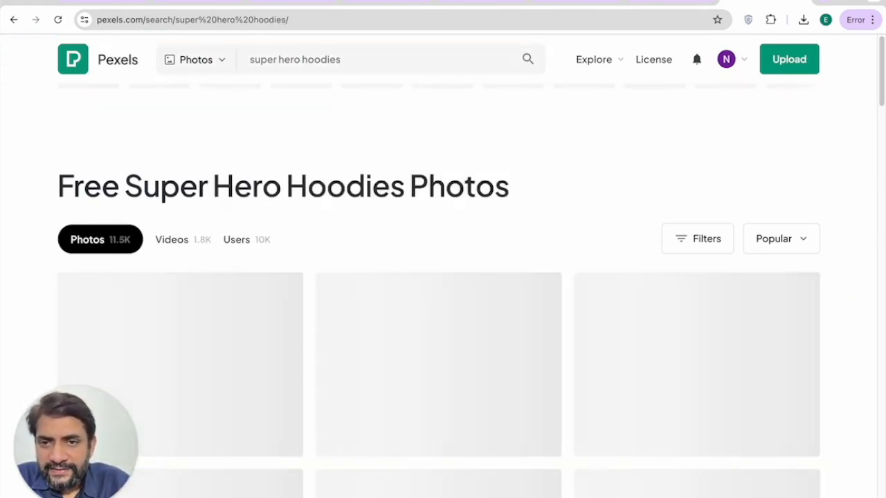
{"action": "scroll", "coordinate": [395, 199], "scroll_direction": "down", "scroll_amount": 10}
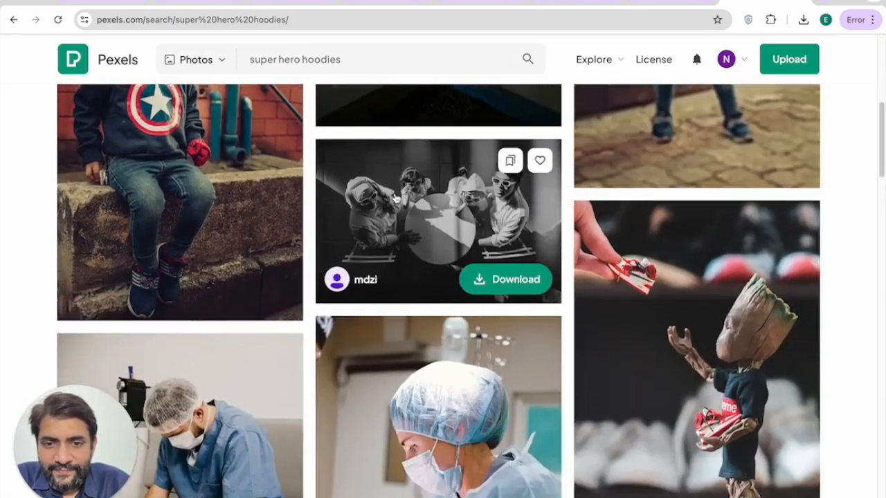
{"action": "scroll", "coordinate": [440, 247], "scroll_direction": "down", "scroll_amount": 12}
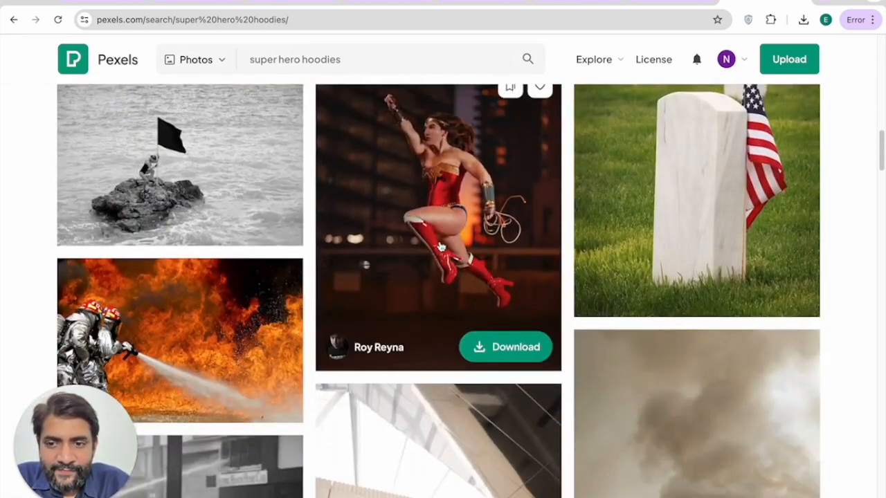
{"action": "scroll", "coordinate": [440, 247], "scroll_direction": "down", "scroll_amount": 2}
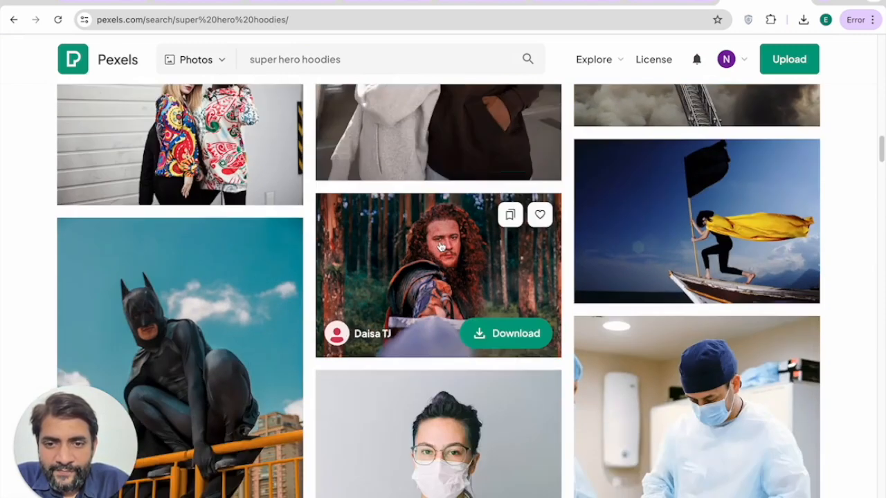
{"action": "scroll", "coordinate": [440, 247], "scroll_direction": "down", "scroll_amount": 6}
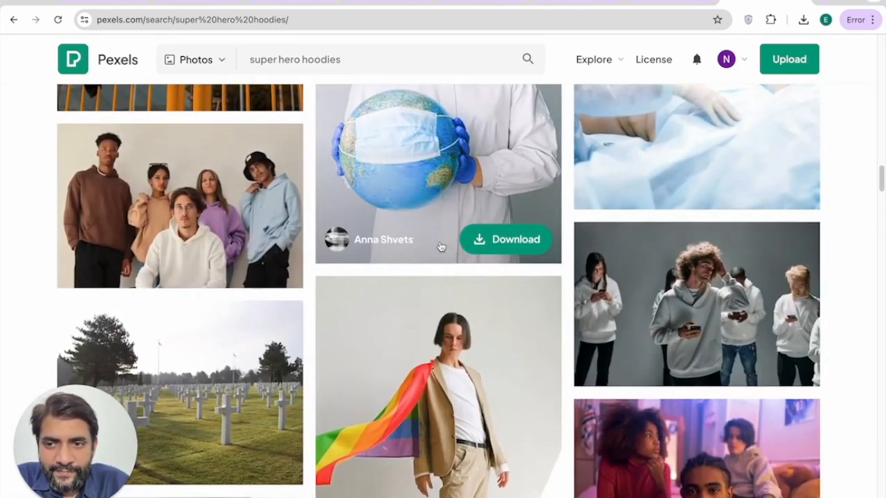
{"action": "left_click", "coordinate": [193, 179]}
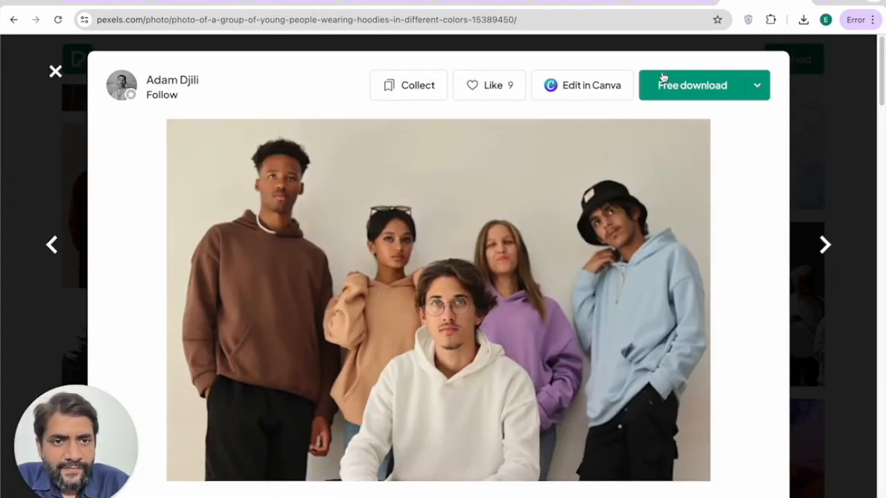
{"action": "left_click", "coordinate": [663, 81]}
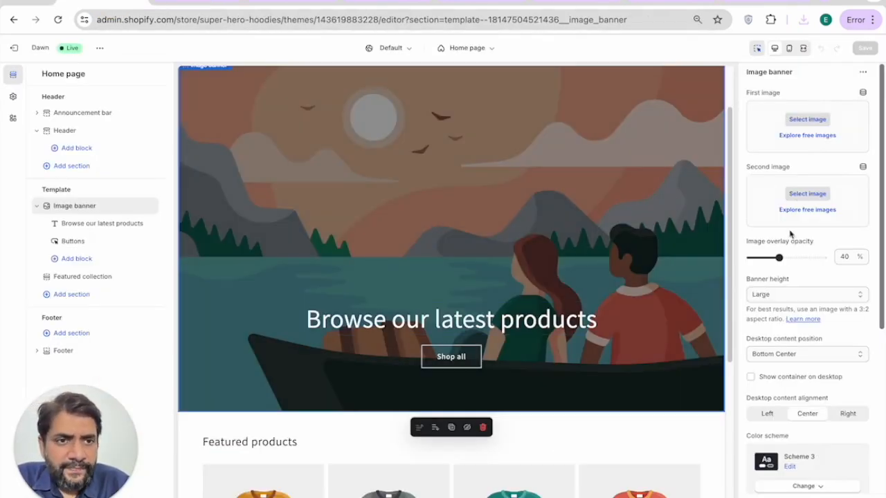
Step: Upload the downloaded Pexels hoodie photo and confirm it as the banner's first image
{"action": "left_click", "coordinate": [802, 120]}
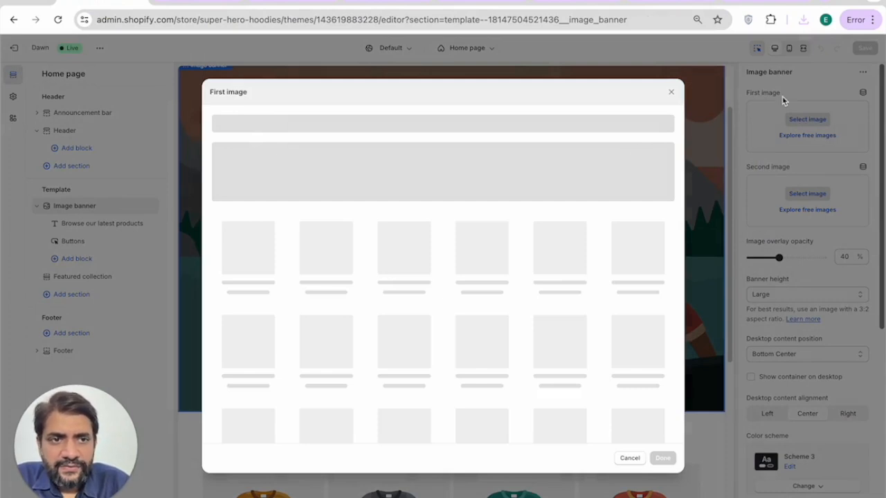
{"action": "left_click", "coordinate": [803, 20]}
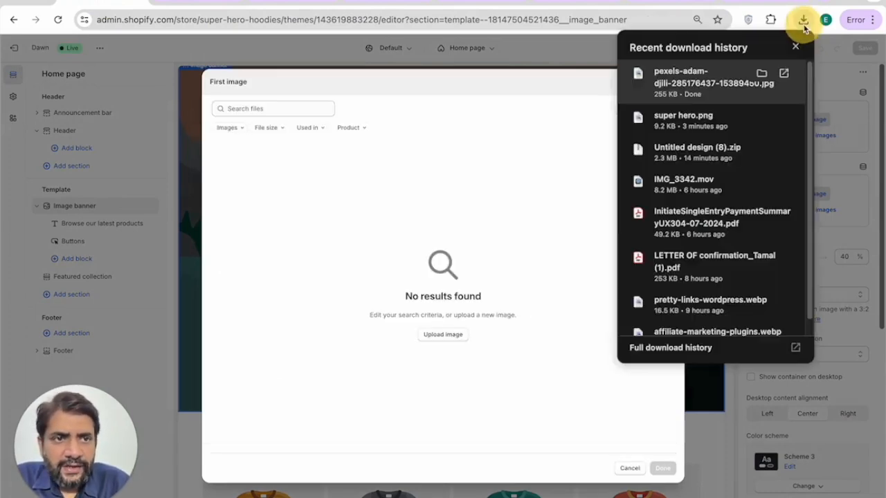
{"action": "left_click_drag", "start_coordinate": [688, 79], "coordinate": [496, 197]}
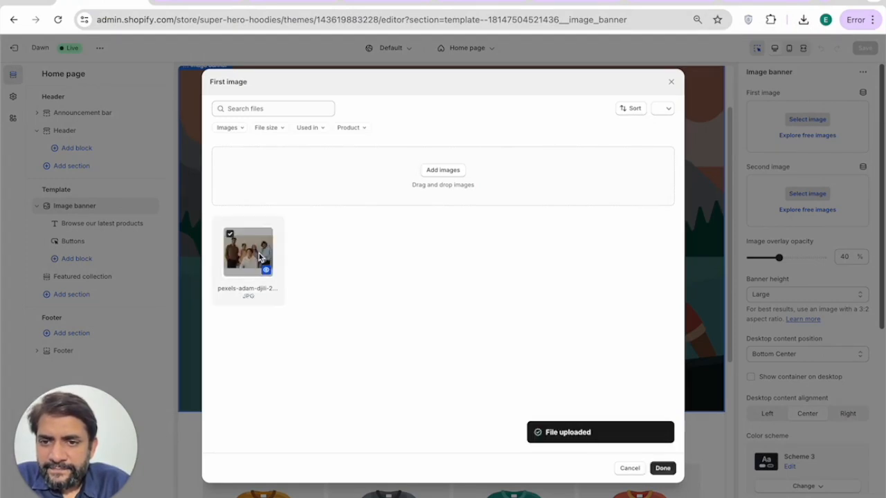
{"action": "left_click", "coordinate": [663, 468]}
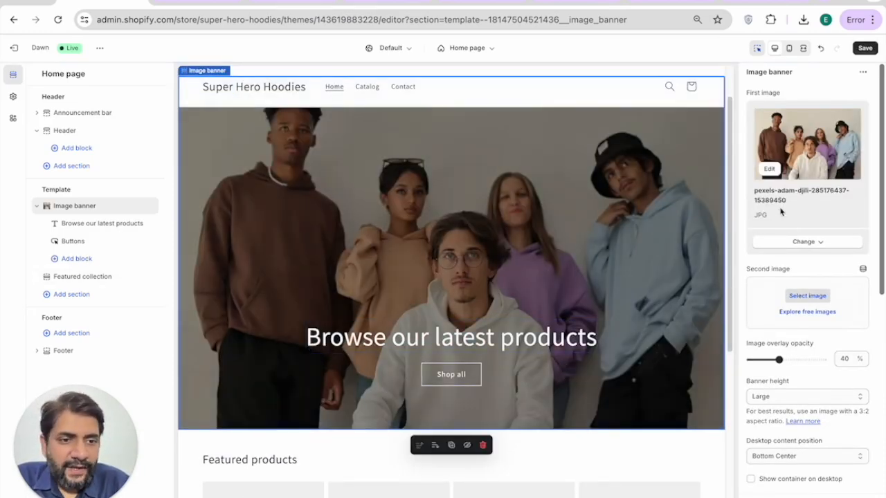
{"action": "scroll", "coordinate": [819, 276], "scroll_direction": "down", "scroll_amount": 1}
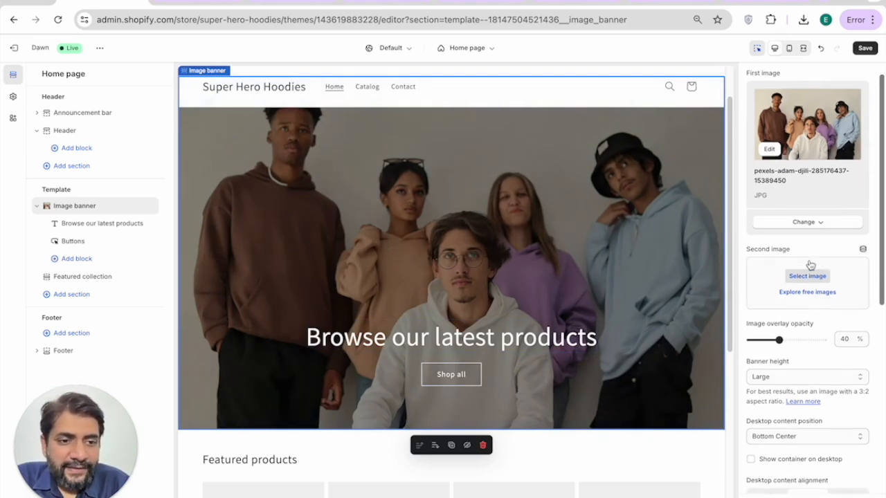
{"action": "scroll", "coordinate": [770, 335], "scroll_direction": "down", "scroll_amount": 1}
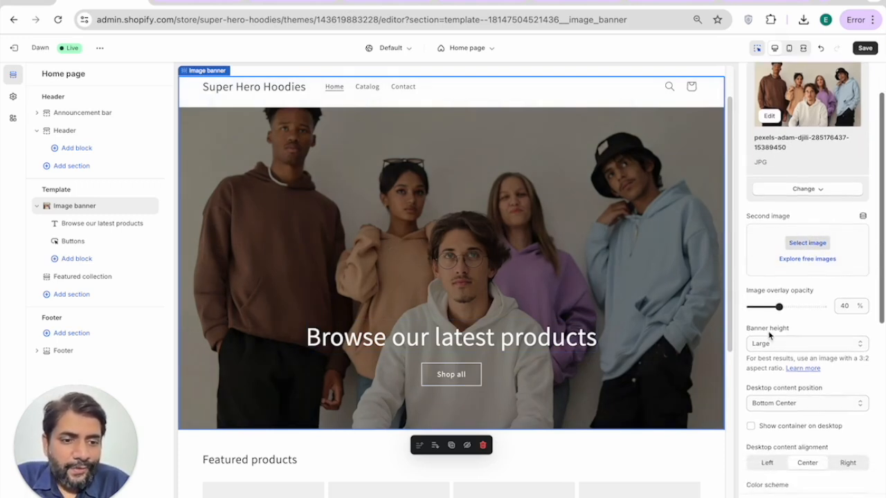
{"action": "scroll", "coordinate": [770, 335], "scroll_direction": "down", "scroll_amount": 1}
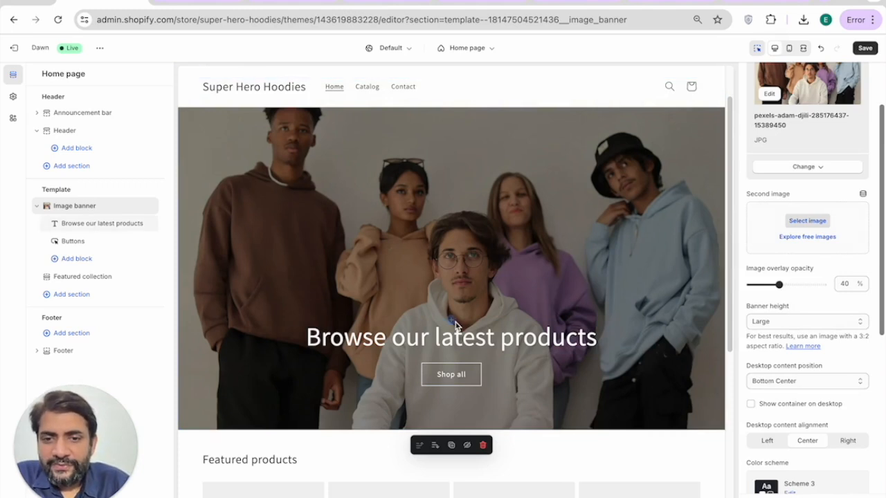
{"action": "scroll", "coordinate": [435, 263], "scroll_direction": "down", "scroll_amount": 2}
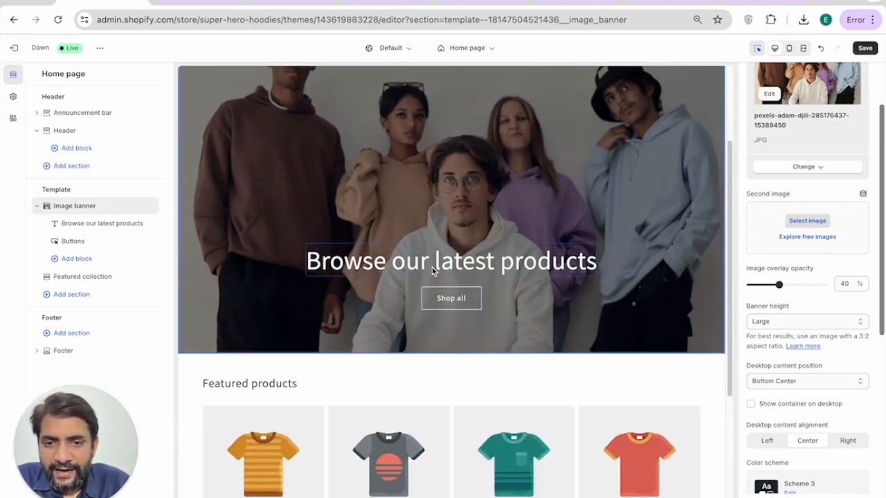
Step: Generate Playful-tone AI headlines and apply 'Unleash Your Inner Hero with Our Superhero Hoodies!'
{"action": "left_click", "coordinate": [429, 266]}
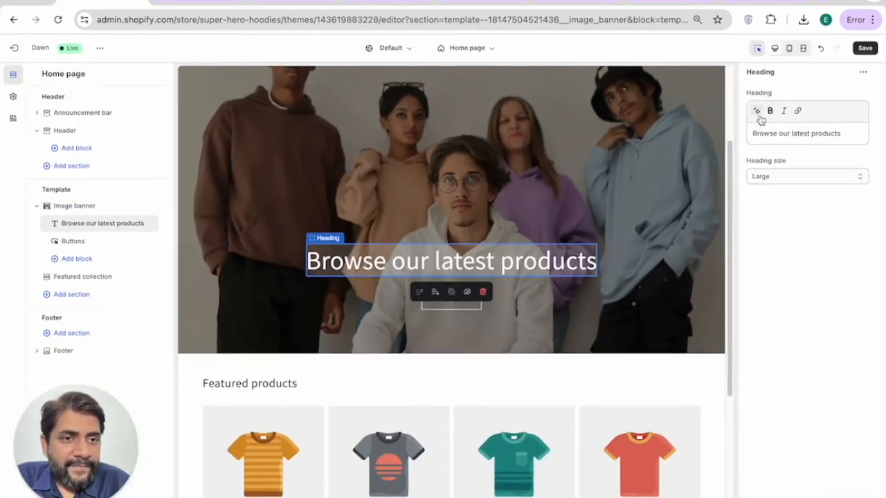
{"action": "left_click", "coordinate": [756, 112]}
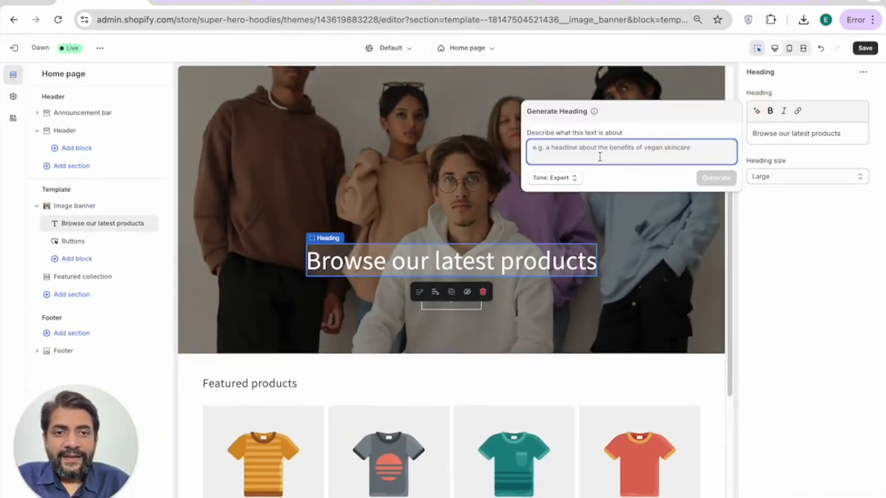
{"action": "type", "text": "a h"}
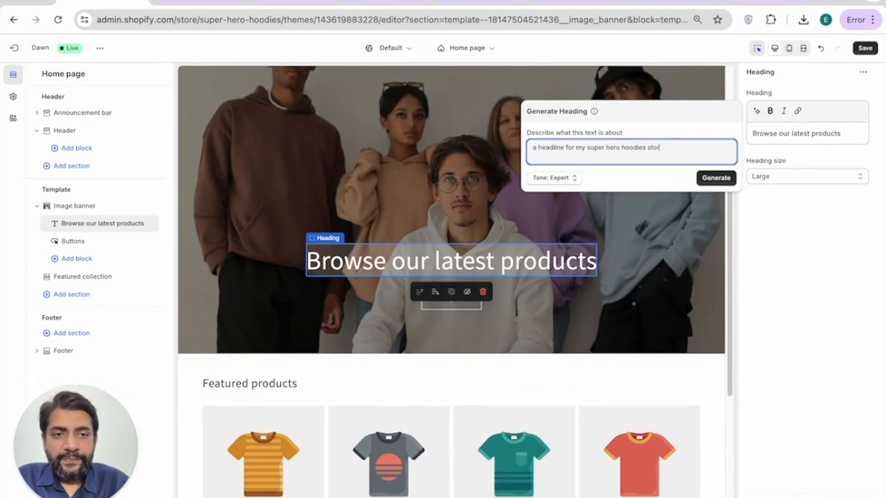
{"action": "left_click", "coordinate": [716, 177]}
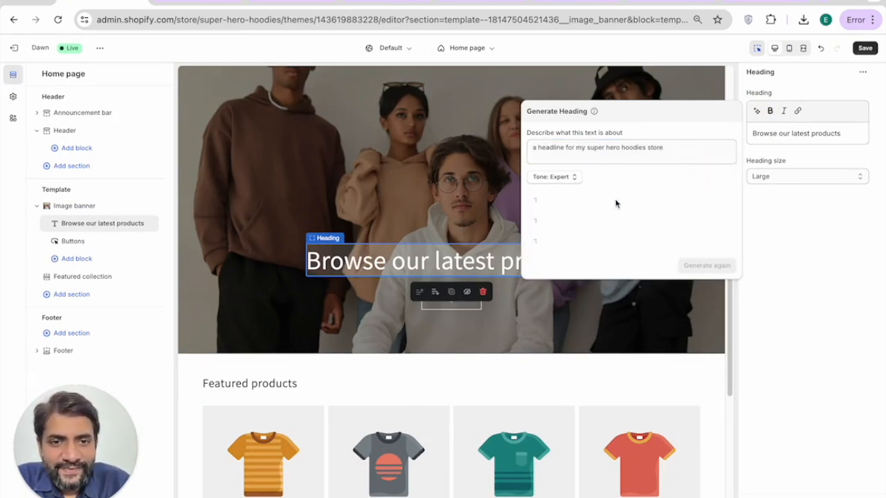
{"action": "left_click", "coordinate": [564, 177]}
{"action": "left_click", "coordinate": [572, 86]}
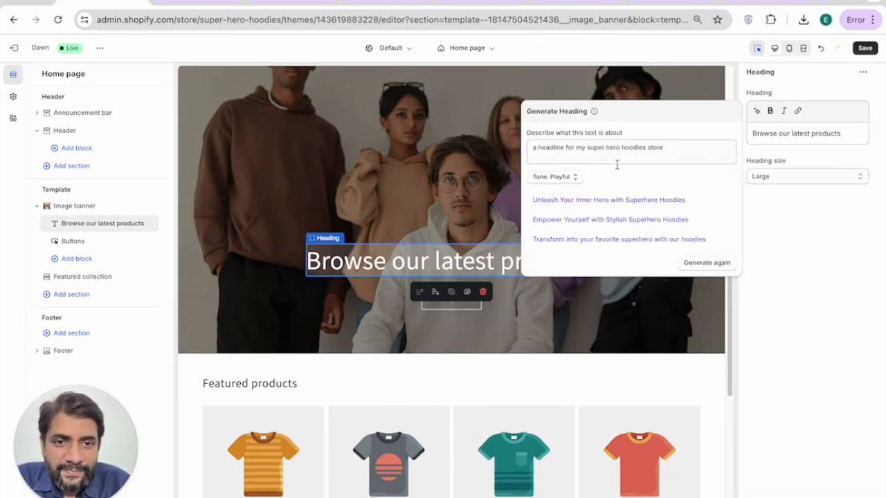
{"action": "left_click", "coordinate": [703, 263]}
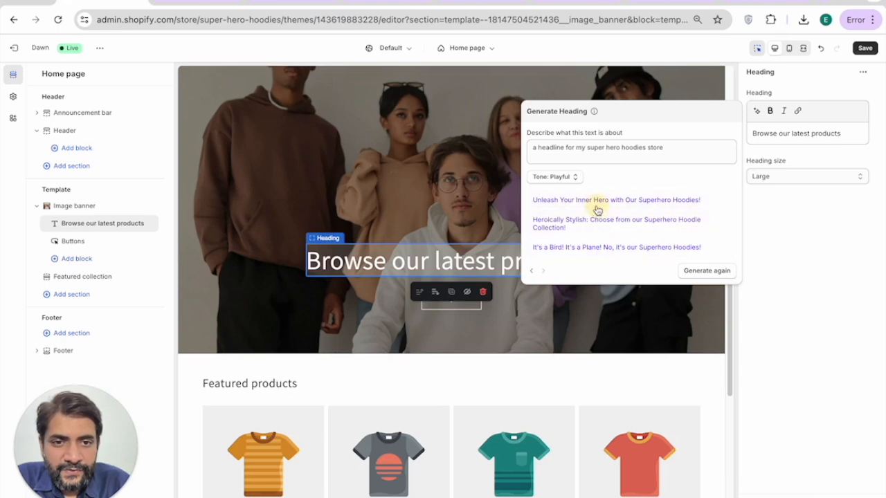
{"action": "left_click", "coordinate": [598, 201]}
{"action": "left_click", "coordinate": [520, 296]}
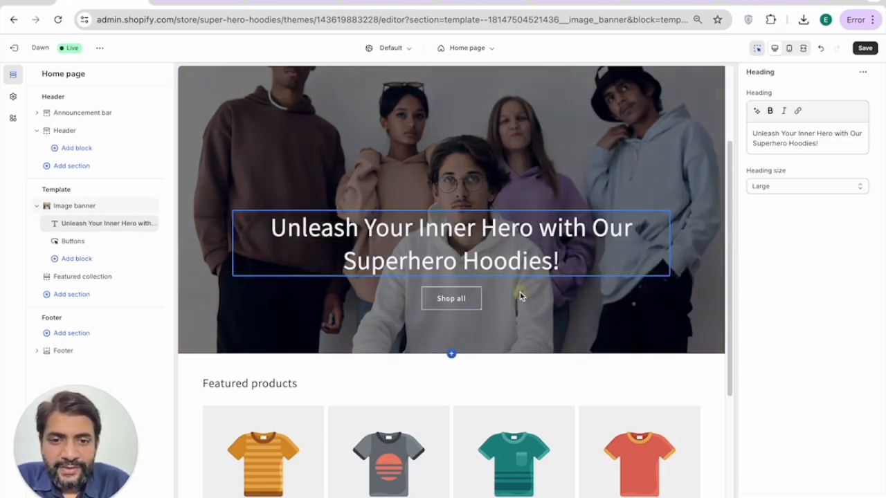
{"action": "scroll", "coordinate": [550, 289], "scroll_direction": "up", "scroll_amount": 1}
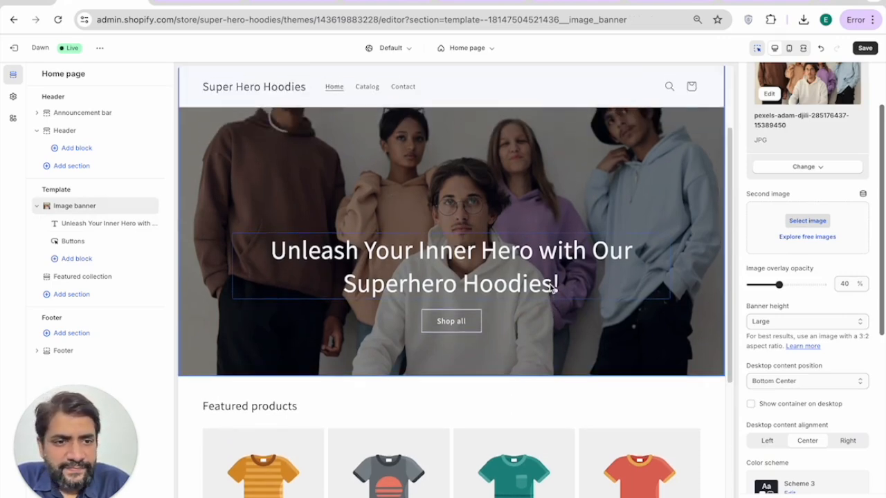
{"action": "scroll", "coordinate": [548, 277], "scroll_direction": "down", "scroll_amount": 3}
{"action": "scroll", "coordinate": [530, 267], "scroll_direction": "down", "scroll_amount": 1}
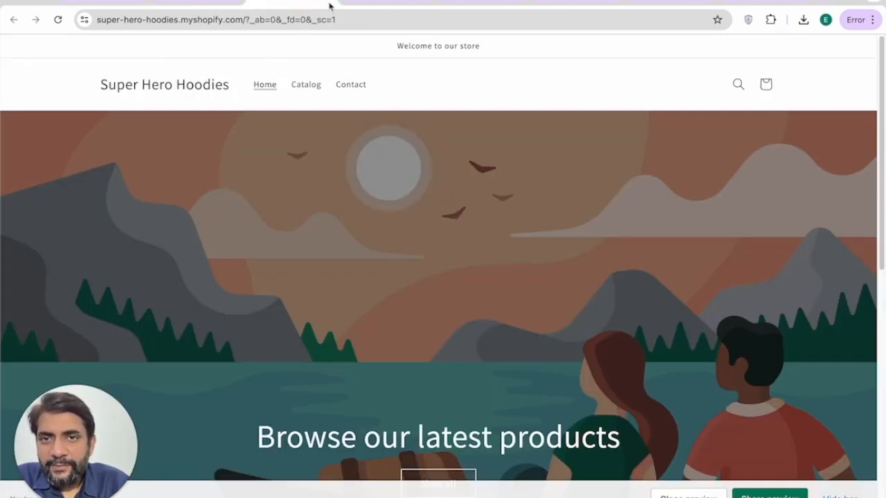
{"action": "left_click", "coordinate": [374, 2]}
{"action": "left_click", "coordinate": [277, 2]}
{"action": "left_click", "coordinate": [216, 2]}
{"action": "scroll", "coordinate": [299, 143], "scroll_direction": "up", "scroll_amount": 10}
{"action": "scroll", "coordinate": [299, 143], "scroll_direction": "up", "scroll_amount": 5}
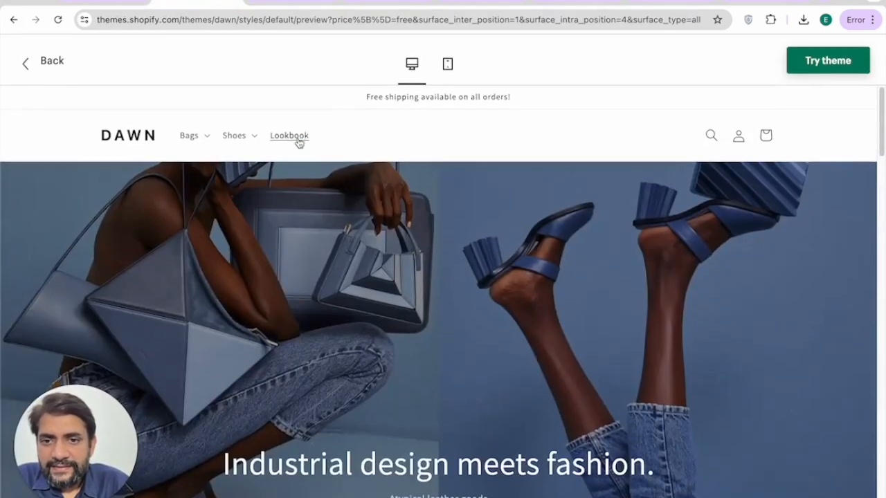
{"action": "scroll", "coordinate": [364, 262], "scroll_direction": "down", "scroll_amount": 3}
{"action": "scroll", "coordinate": [360, 246], "scroll_direction": "down", "scroll_amount": 1}
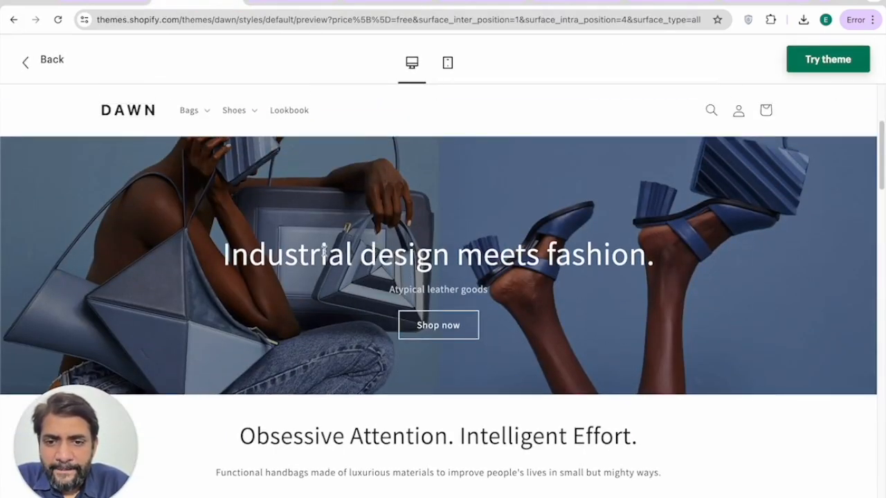
{"action": "left_click", "coordinate": [108, 4]}
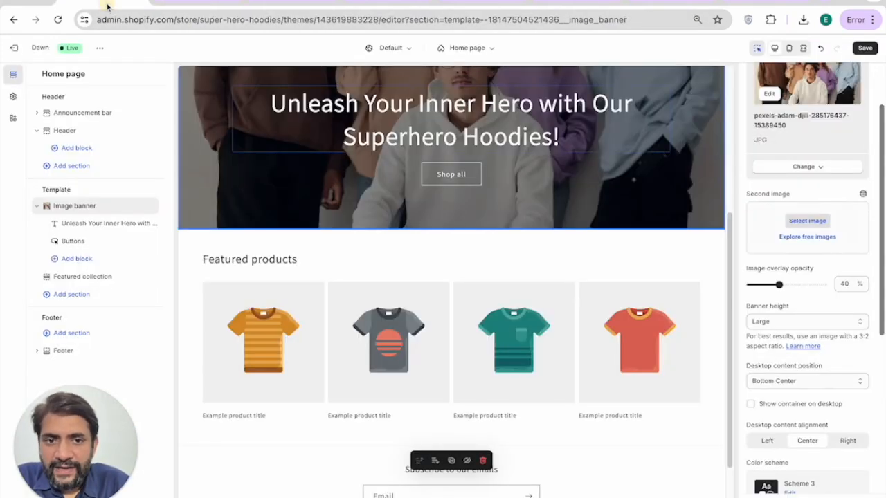
{"action": "scroll", "coordinate": [785, 320], "scroll_direction": "down", "scroll_amount": 3}
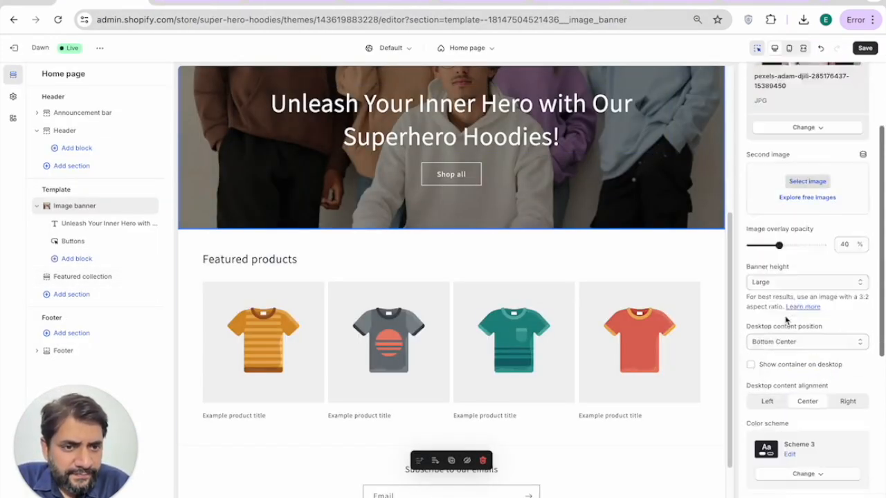
{"action": "left_click", "coordinate": [479, 151]}
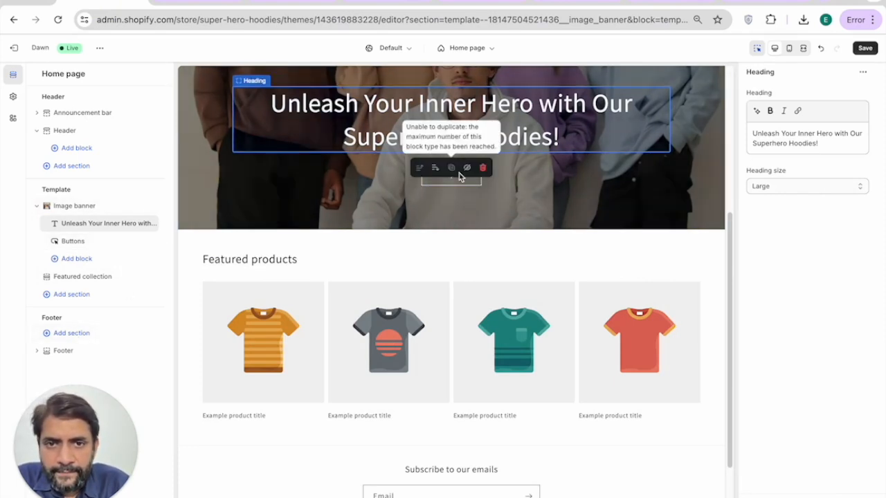
{"action": "left_click", "coordinate": [547, 184]}
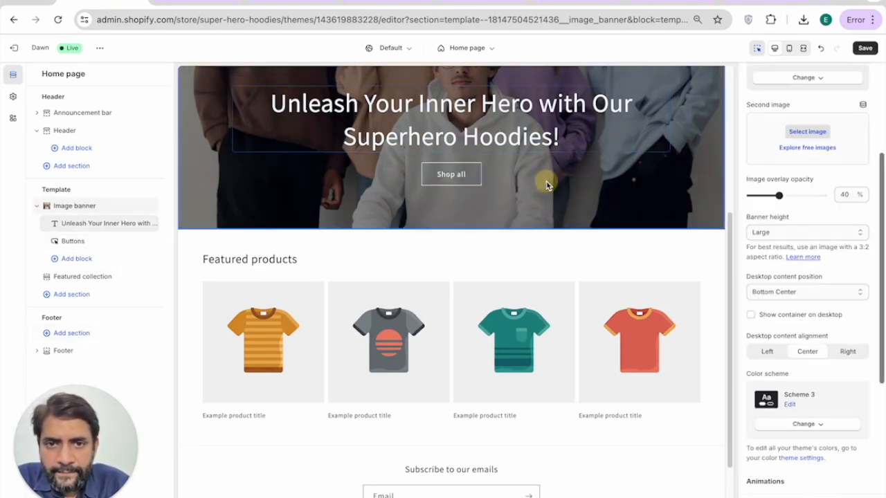
Step: Add a Text block beneath the banner heading and select its placeholder text
{"action": "left_click", "coordinate": [451, 152]}
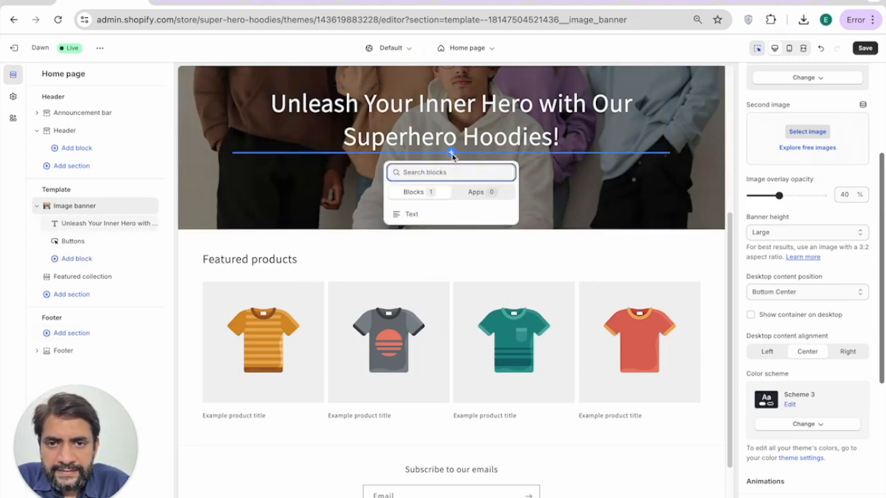
{"action": "left_click", "coordinate": [410, 214]}
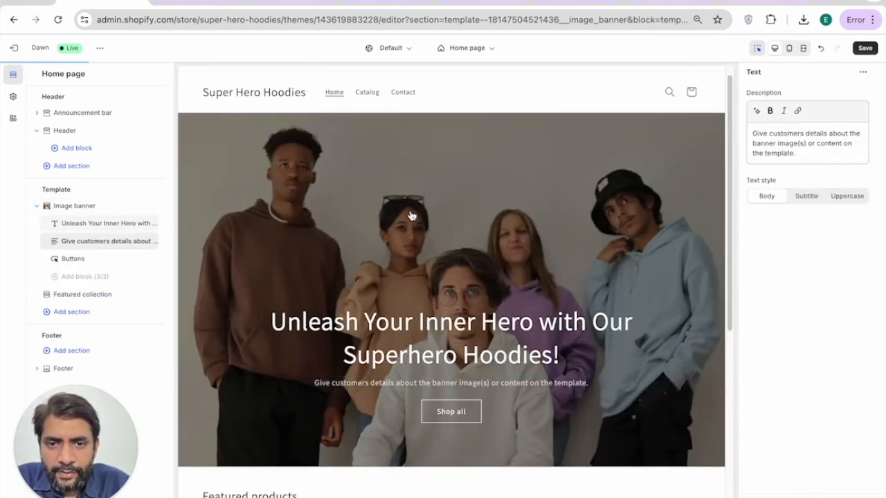
{"action": "triple_click", "coordinate": [396, 382]}
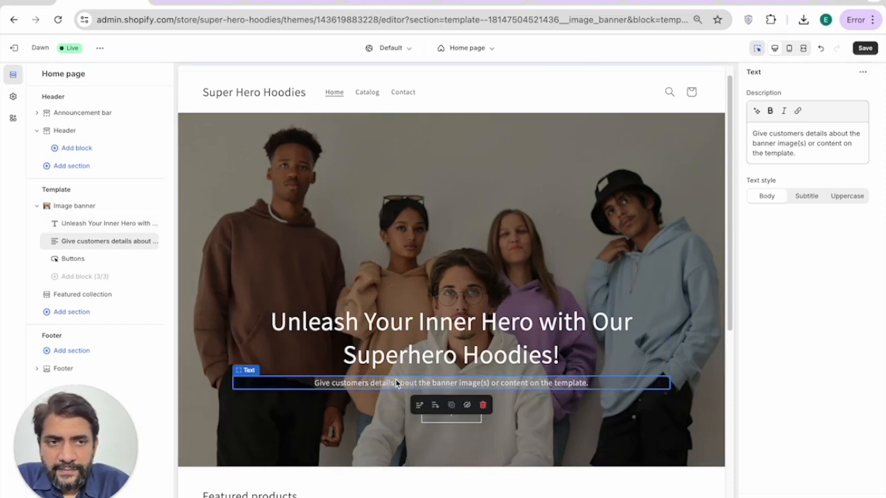
Step: Apply the first AI suggestion: 'Explore our collection of superhero hoodies designed for the true enthusiast…'
{"action": "left_click", "coordinate": [757, 112]}
{"action": "type", "text": "a"}
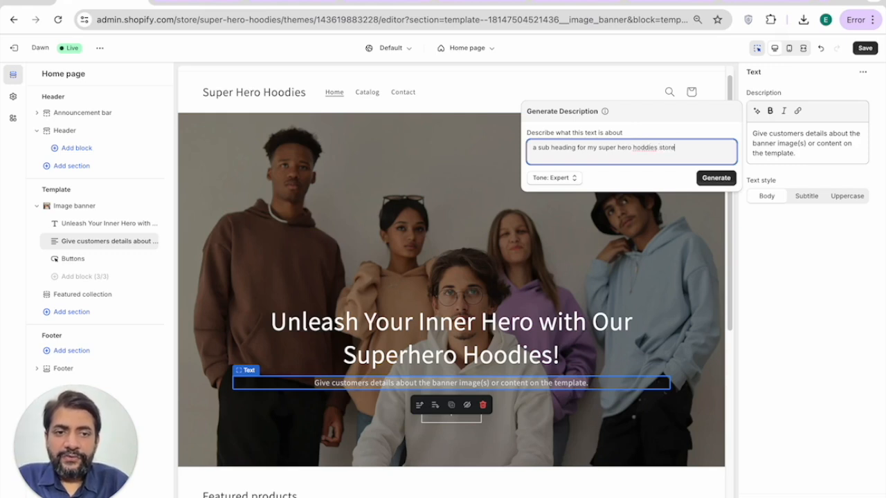
{"action": "left_click", "coordinate": [703, 178]}
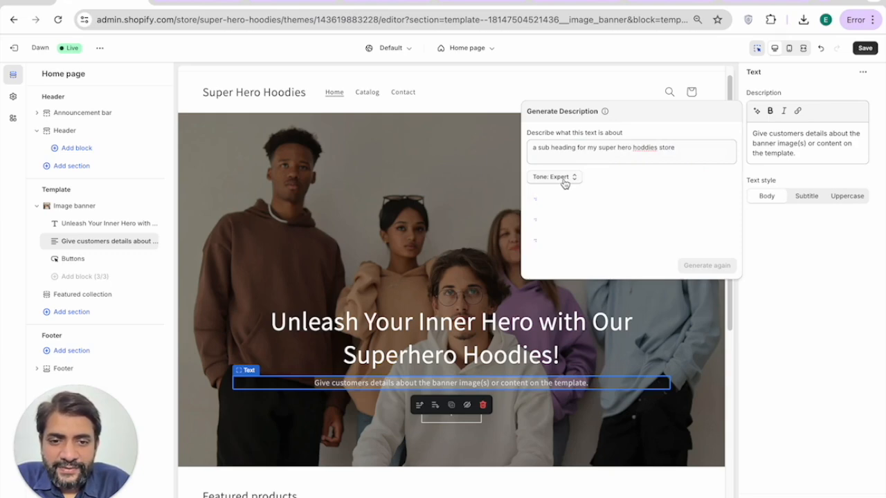
{"action": "left_click", "coordinate": [587, 210]}
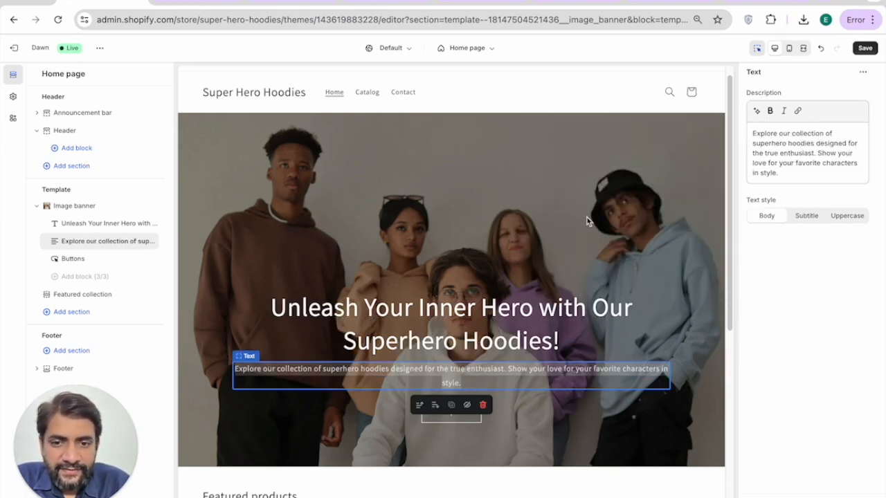
{"action": "scroll", "coordinate": [509, 333], "scroll_direction": "down", "scroll_amount": 2}
{"action": "left_click", "coordinate": [519, 310]}
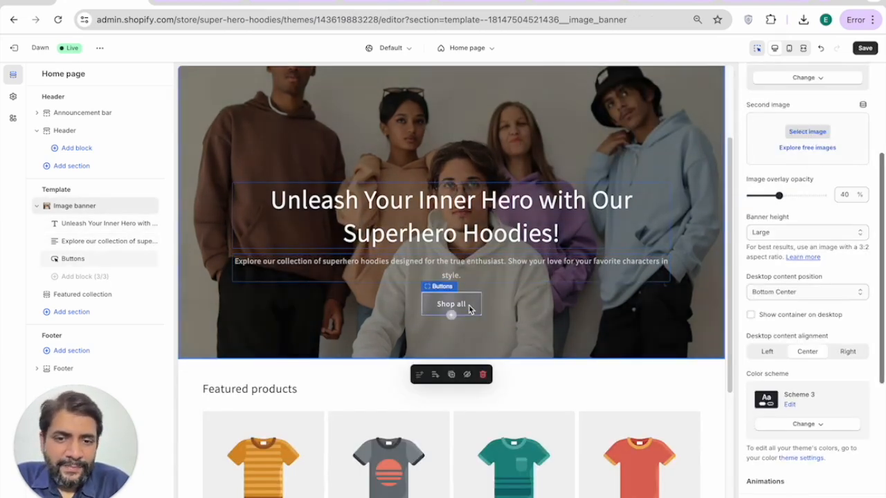
{"action": "scroll", "coordinate": [469, 305], "scroll_direction": "down", "scroll_amount": 2}
{"action": "scroll", "coordinate": [470, 308], "scroll_direction": "down", "scroll_amount": 2}
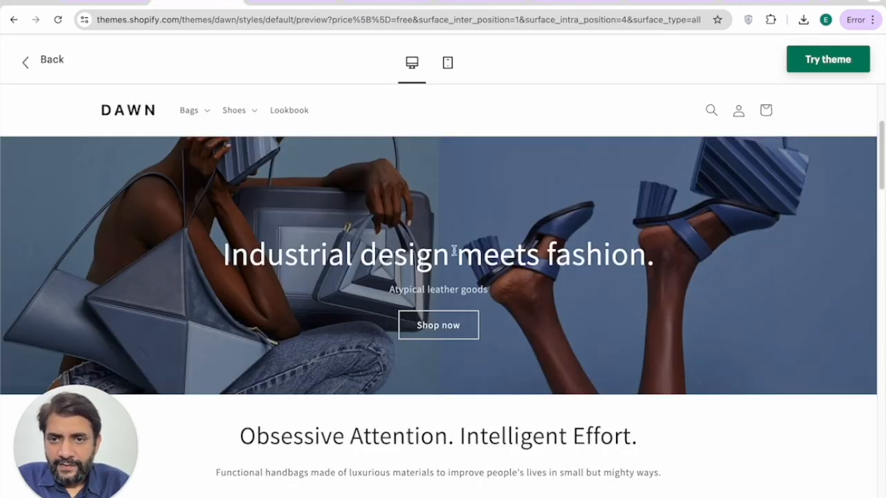
{"action": "scroll", "coordinate": [460, 299], "scroll_direction": "down", "scroll_amount": 4}
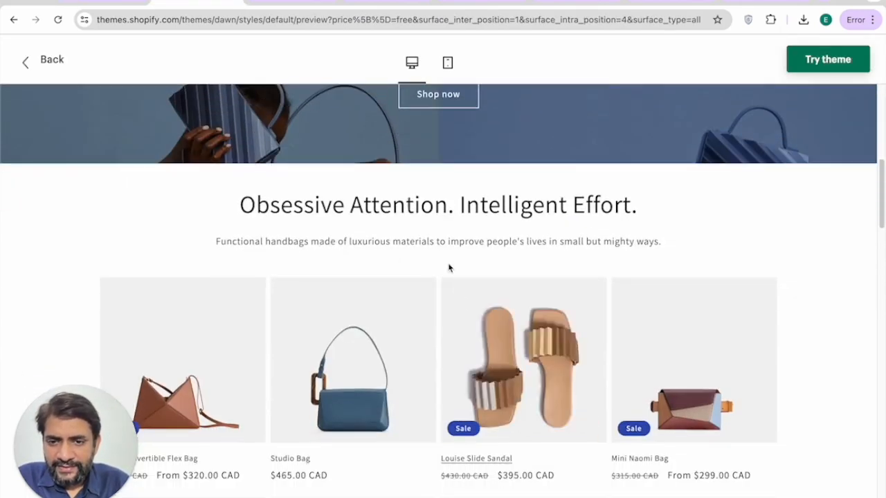
{"action": "scroll", "coordinate": [415, 235], "scroll_direction": "down", "scroll_amount": 1}
{"action": "scroll", "coordinate": [377, 170], "scroll_direction": "down", "scroll_amount": 1}
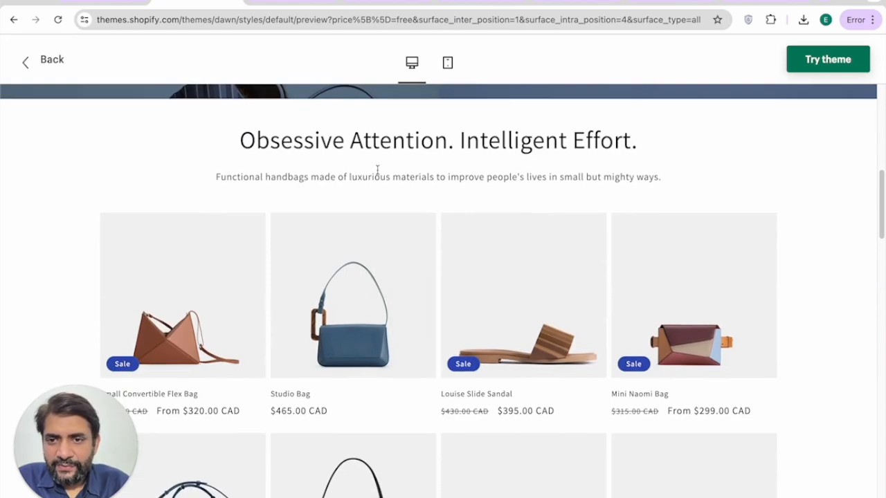
{"action": "scroll", "coordinate": [520, 206], "scroll_direction": "down", "scroll_amount": 5}
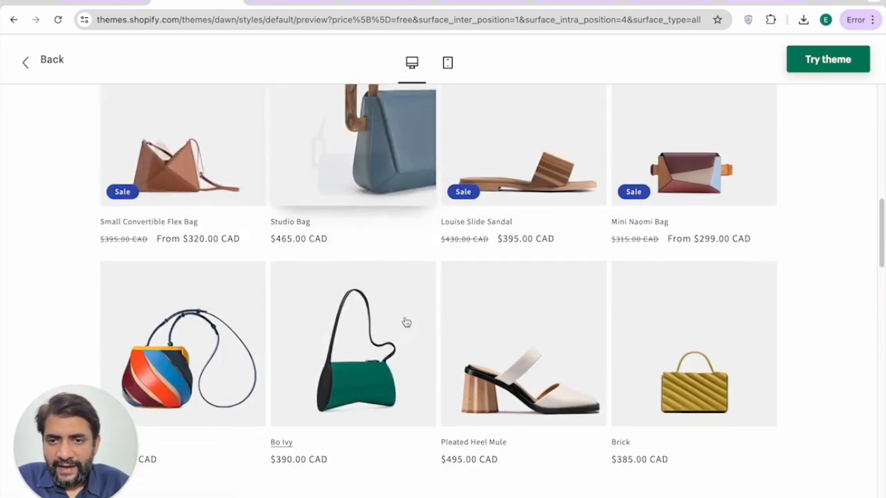
{"action": "scroll", "coordinate": [669, 317], "scroll_direction": "down", "scroll_amount": 3}
{"action": "scroll", "coordinate": [637, 305], "scroll_direction": "up", "scroll_amount": 3}
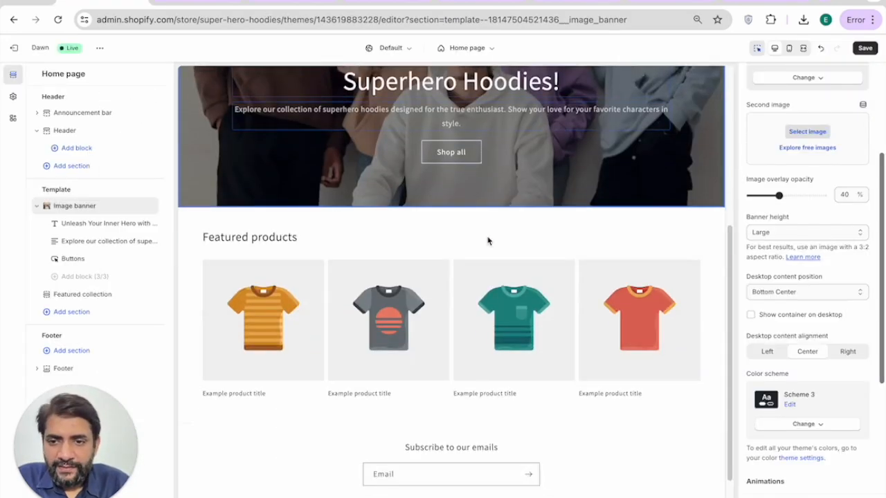
{"action": "scroll", "coordinate": [487, 240], "scroll_direction": "down", "scroll_amount": 1}
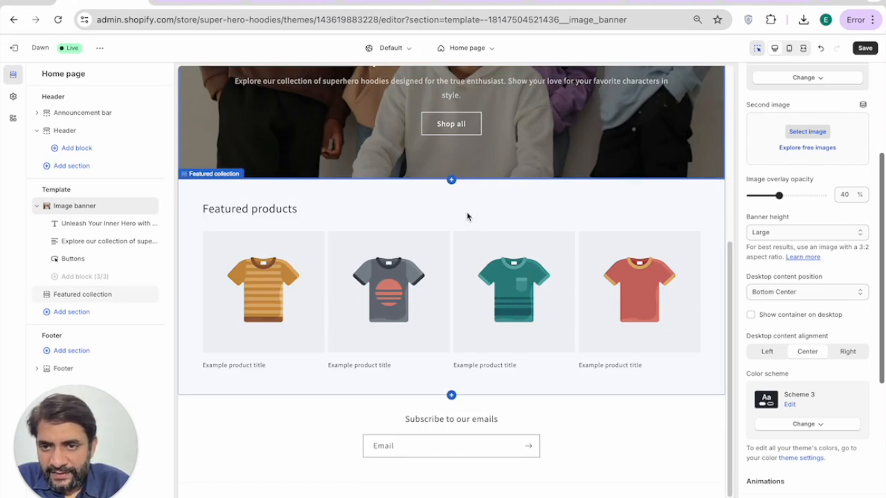
Step: Delete the Featured products section and add a Featured collection section in its place
{"action": "left_click", "coordinate": [467, 216]}
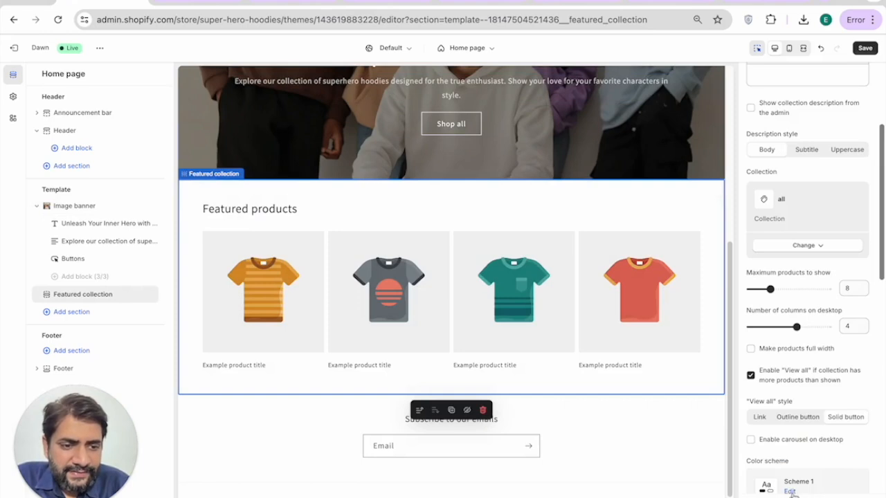
{"action": "left_click", "coordinate": [483, 410]}
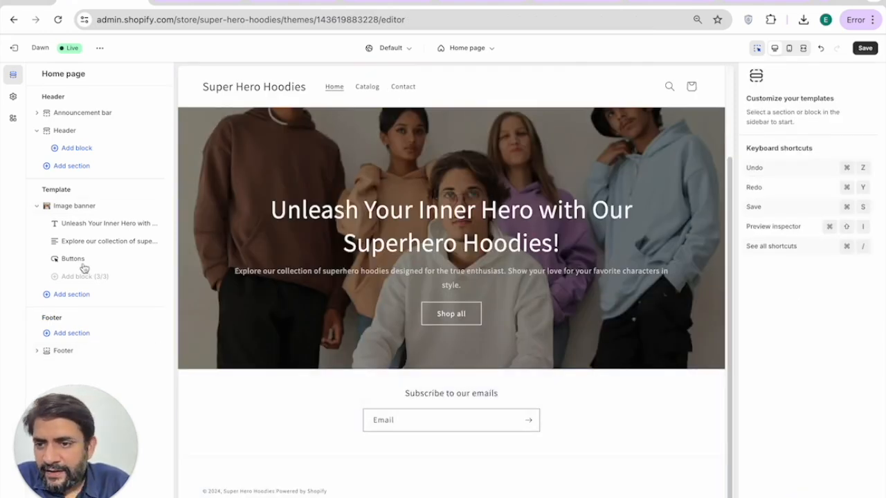
{"action": "left_click", "coordinate": [68, 299]}
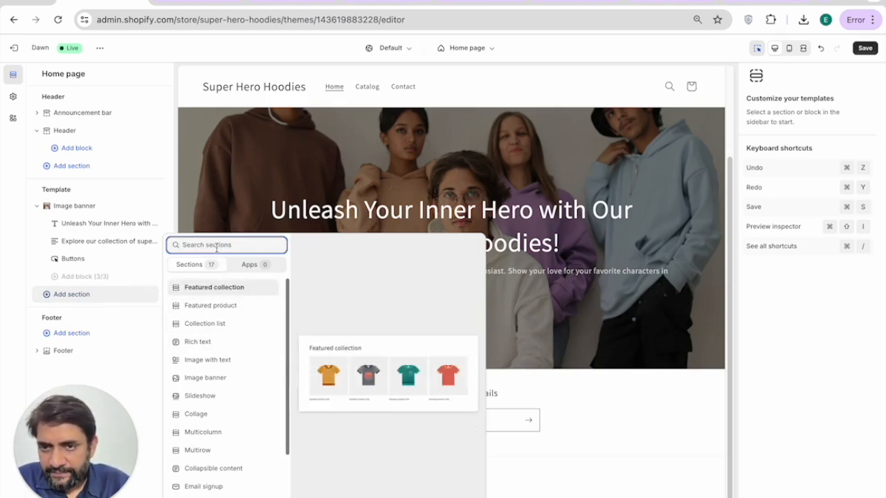
{"action": "type", "text": "produc"}
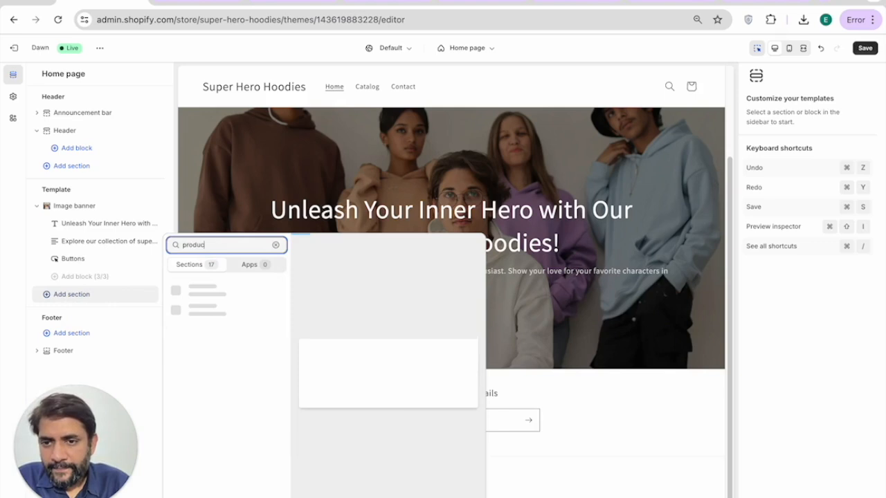
{"action": "type", "text": "t"}
{"action": "key", "text": "super+a"}
{"action": "key", "text": "BackSpace"}
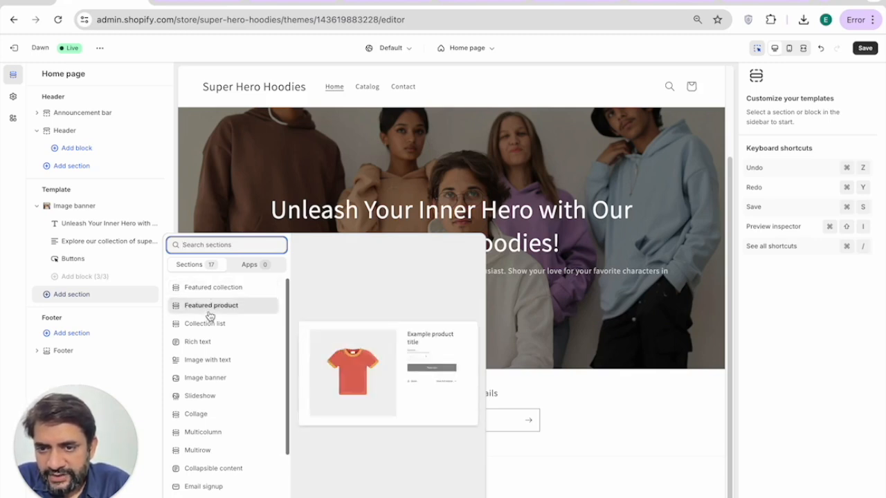
{"action": "scroll", "coordinate": [208, 340], "scroll_direction": "down", "scroll_amount": 4}
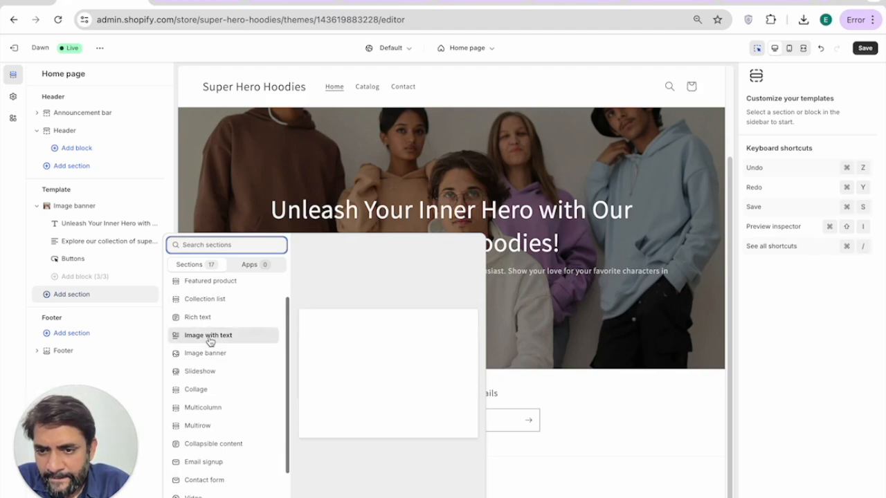
{"action": "scroll", "coordinate": [206, 388], "scroll_direction": "up", "scroll_amount": 1}
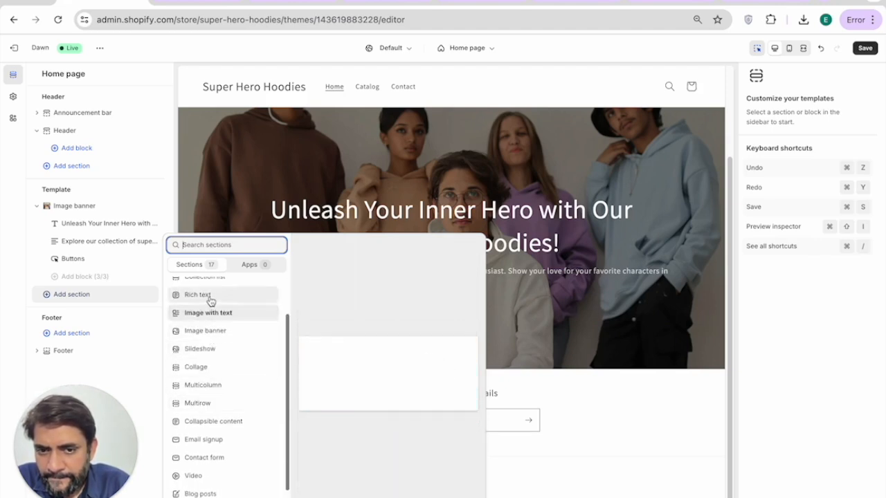
{"action": "scroll", "coordinate": [211, 286], "scroll_direction": "up", "scroll_amount": 1}
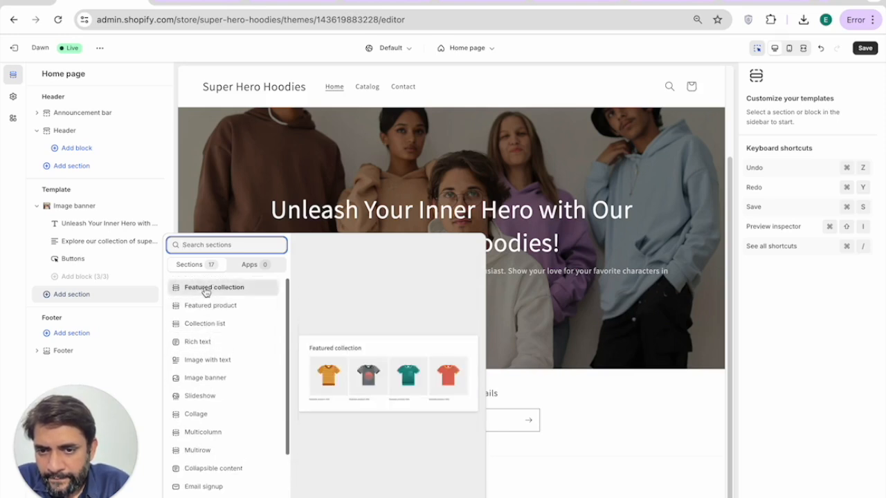
{"action": "left_click", "coordinate": [206, 289]}
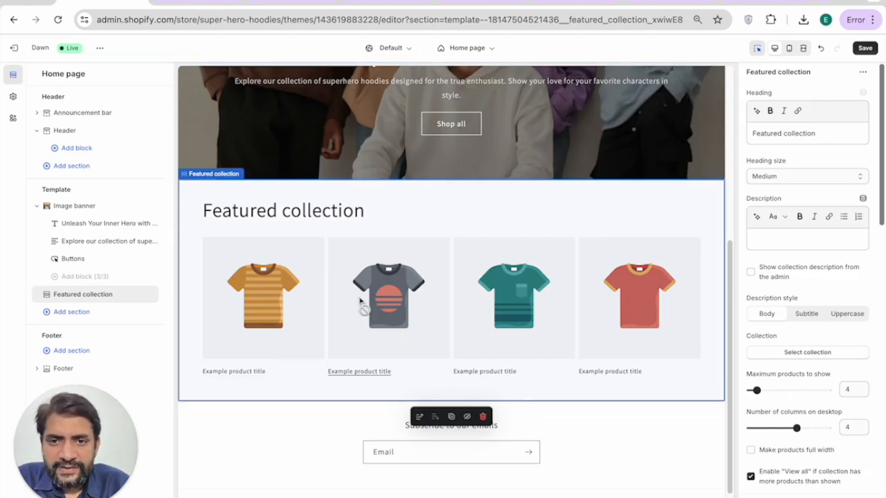
Step: Add a second Featured collection section and clear the headings of both Featured collection sections
{"action": "left_click", "coordinate": [62, 311]}
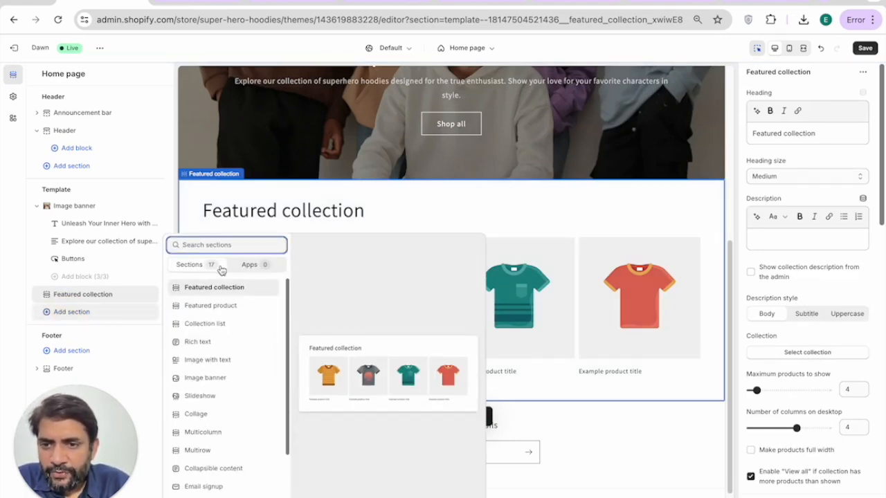
{"action": "left_click", "coordinate": [214, 286]}
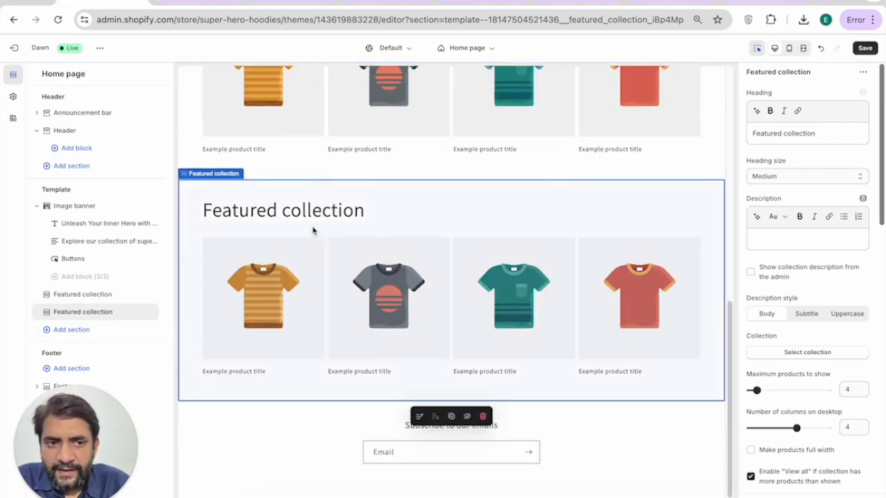
{"action": "left_click", "coordinate": [795, 132]}
{"action": "key", "text": "ctrl+a"}
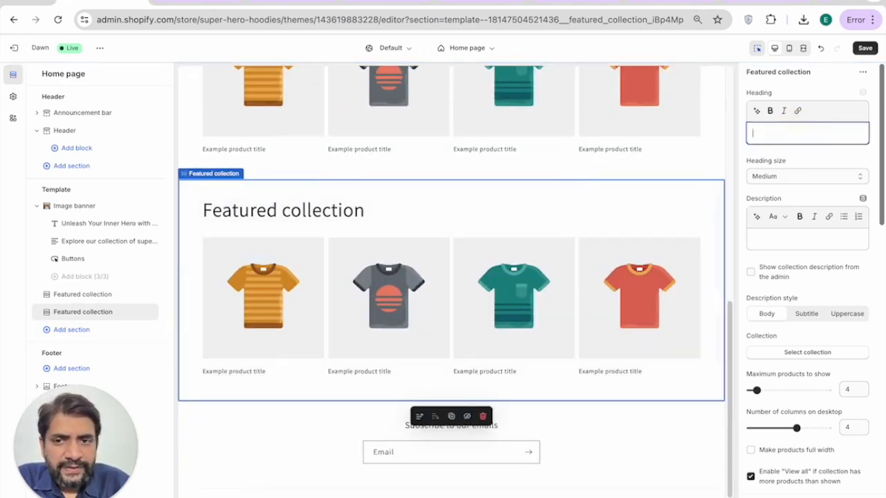
{"action": "key", "text": "BackSpace"}
{"action": "left_click", "coordinate": [478, 182]}
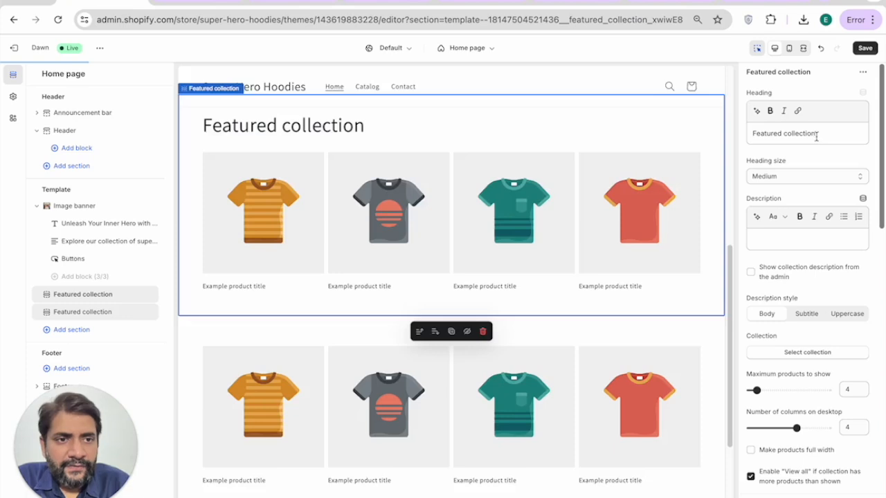
{"action": "left_click", "coordinate": [811, 135]}
{"action": "key", "text": "ctrl+a"}
{"action": "key", "text": "BackSpace"}
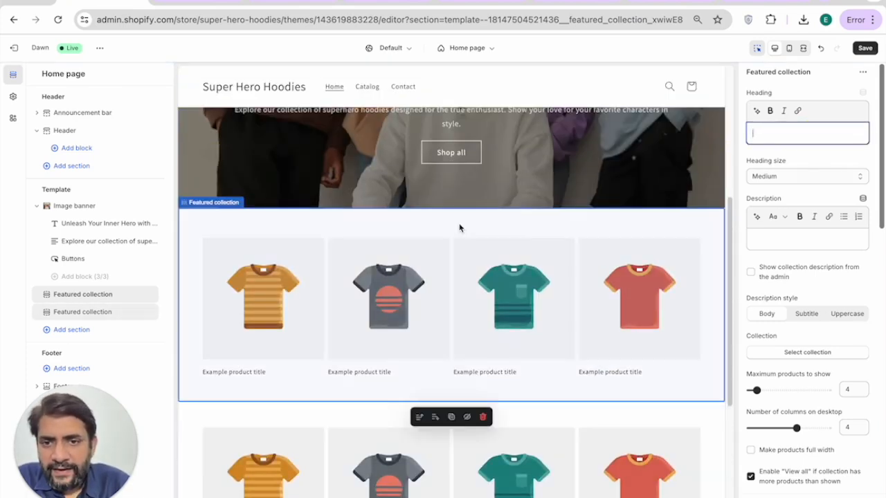
Step: Add a Rich text section and move it above both Featured collection sections
{"action": "left_click", "coordinate": [69, 330]}
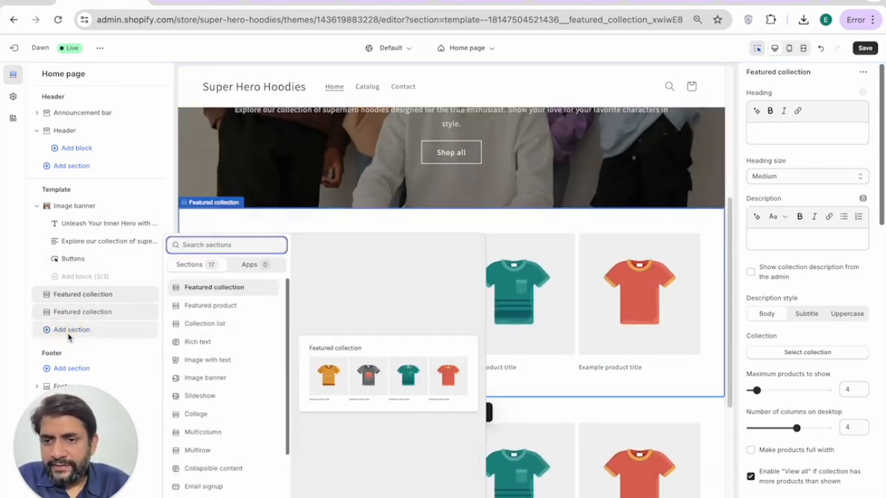
{"action": "left_click", "coordinate": [197, 344]}
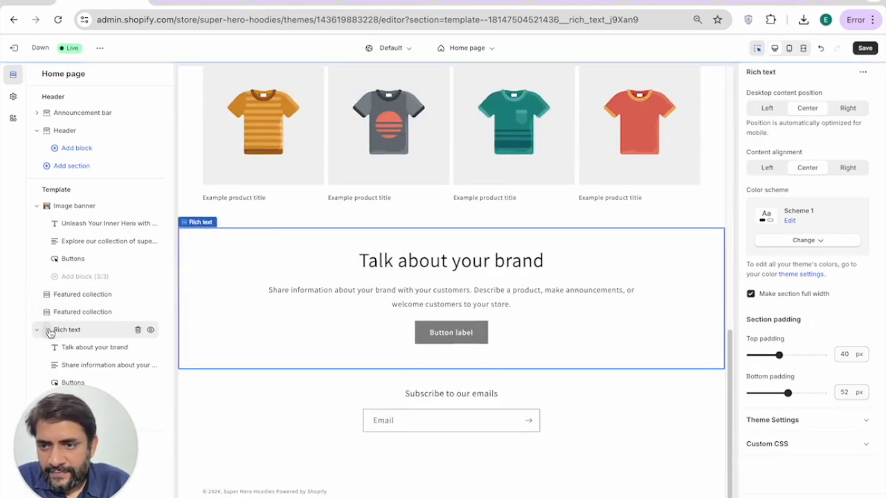
{"action": "left_click_drag", "start_coordinate": [48, 331], "coordinate": [43, 295]}
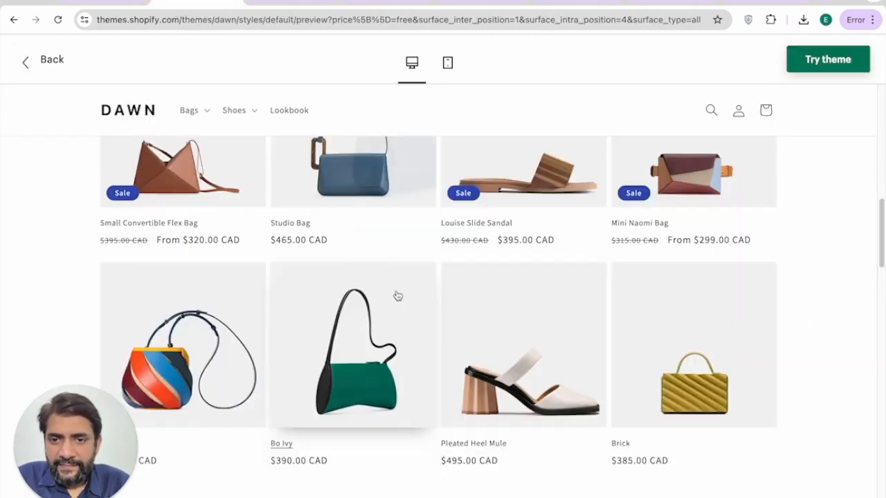
Step: Remove the button block from the Rich text section
{"action": "scroll", "coordinate": [396, 299], "scroll_direction": "up", "scroll_amount": 5}
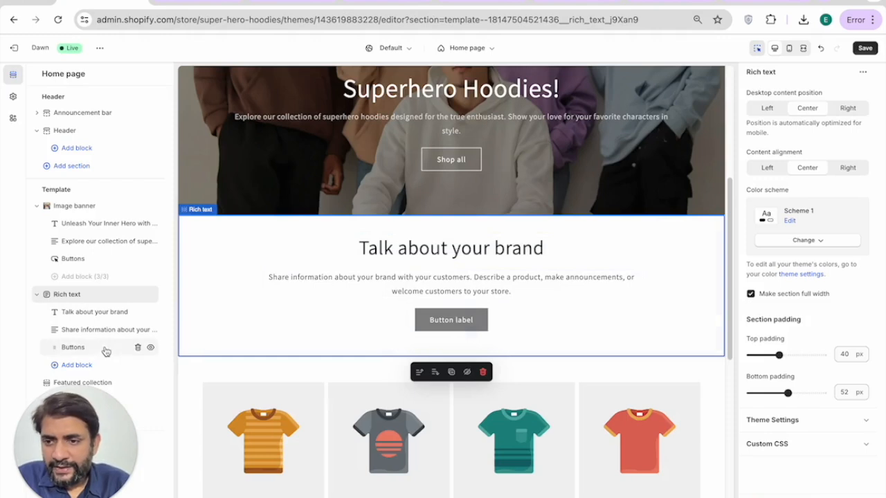
{"action": "left_click", "coordinate": [89, 348]}
{"action": "left_click", "coordinate": [138, 347]}
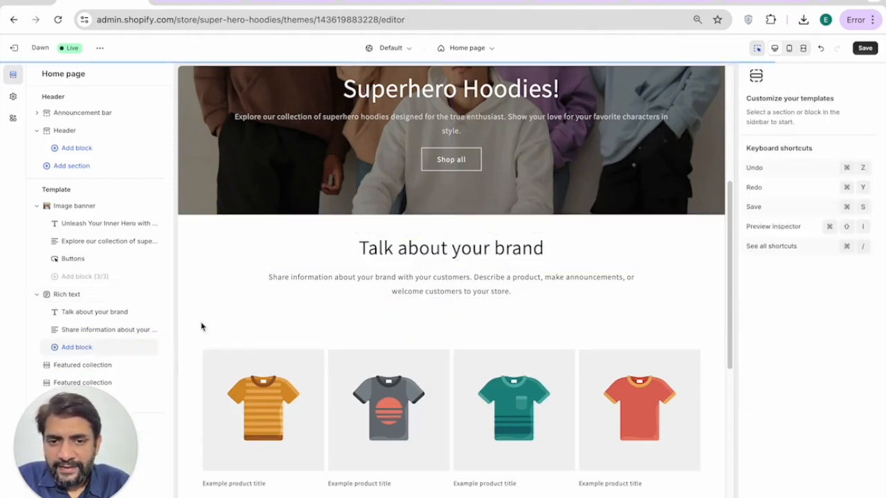
Step: Inspect the 'Talk about your brand' heading and description, ending on the first Featured collection's settings
{"action": "left_click", "coordinate": [400, 256]}
{"action": "left_click", "coordinate": [397, 290]}
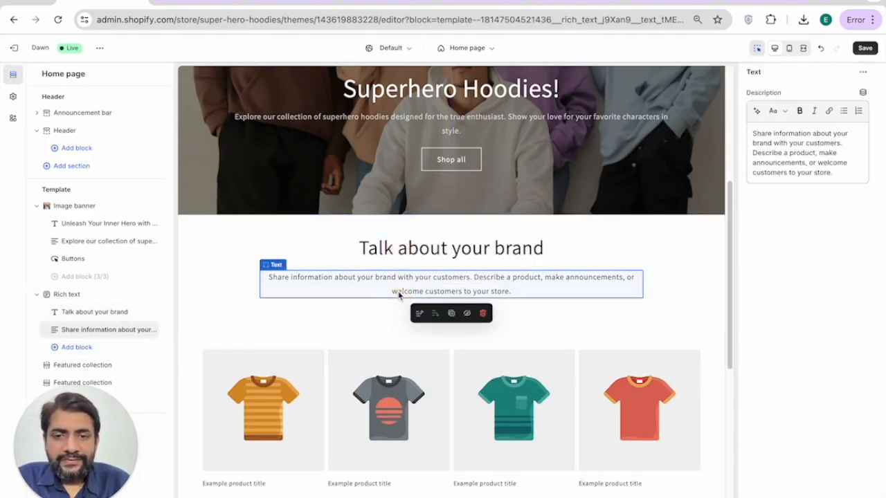
{"action": "triple_click", "coordinate": [413, 244]}
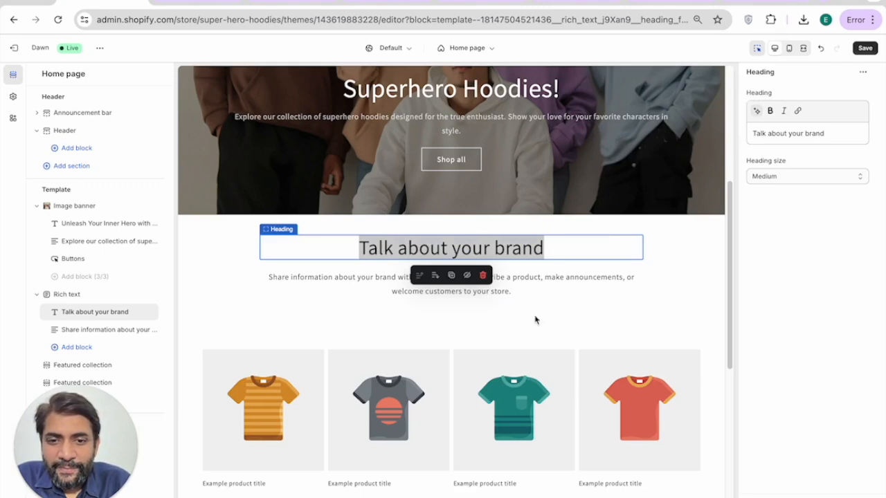
{"action": "left_click", "coordinate": [540, 283]}
{"action": "scroll", "coordinate": [533, 263], "scroll_direction": "down", "scroll_amount": 2}
{"action": "left_click", "coordinate": [528, 161]}
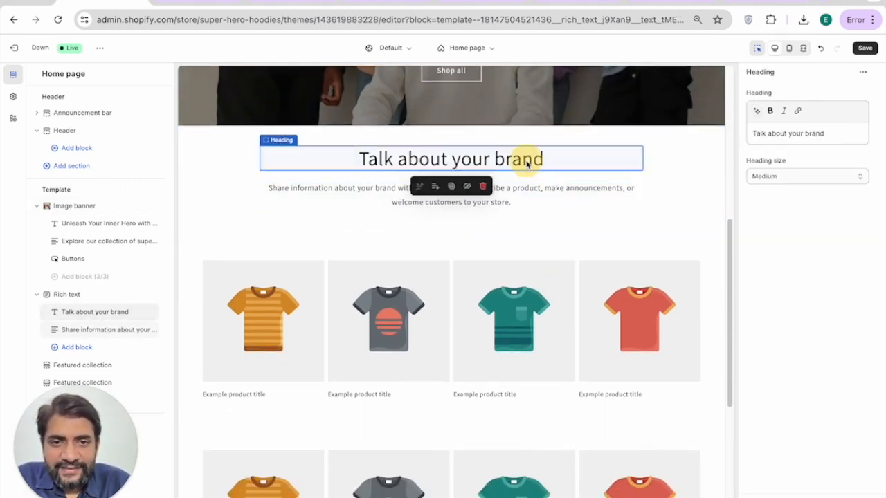
{"action": "left_click", "coordinate": [510, 194]}
{"action": "scroll", "coordinate": [510, 200], "scroll_direction": "down", "scroll_amount": 2}
{"action": "left_click", "coordinate": [268, 259]}
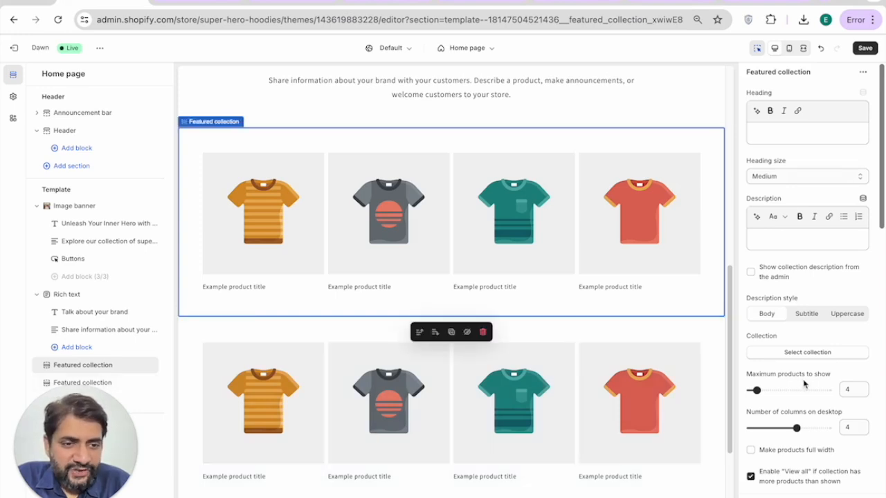
{"action": "scroll", "coordinate": [804, 383], "scroll_direction": "down", "scroll_amount": 1}
{"action": "scroll", "coordinate": [583, 373], "scroll_direction": "down", "scroll_amount": 2}
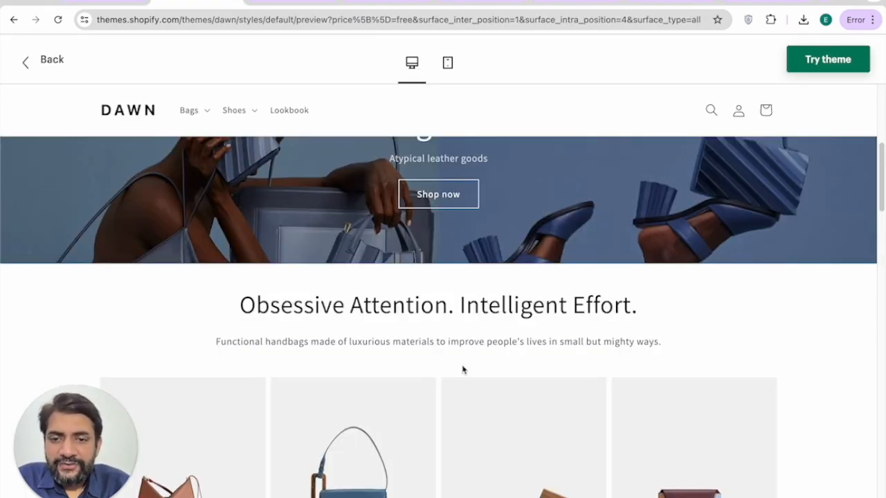
{"action": "scroll", "coordinate": [463, 370], "scroll_direction": "down", "scroll_amount": 10}
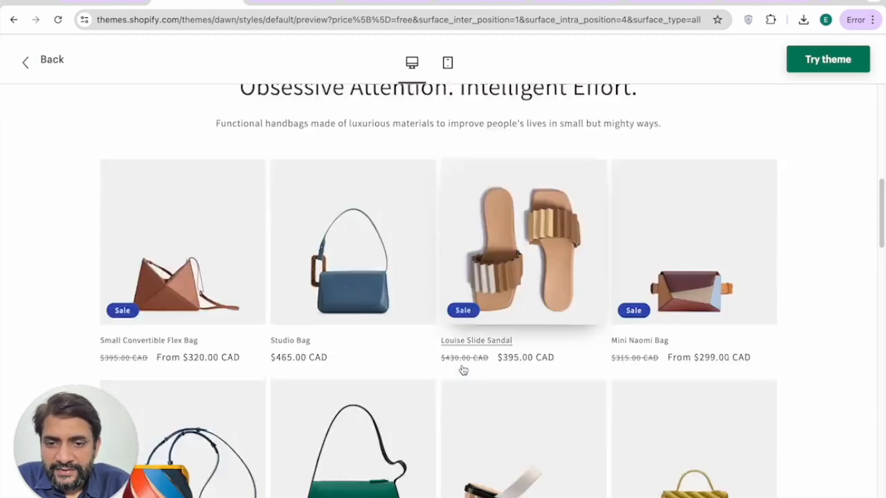
{"action": "scroll", "coordinate": [463, 371], "scroll_direction": "down", "scroll_amount": 4}
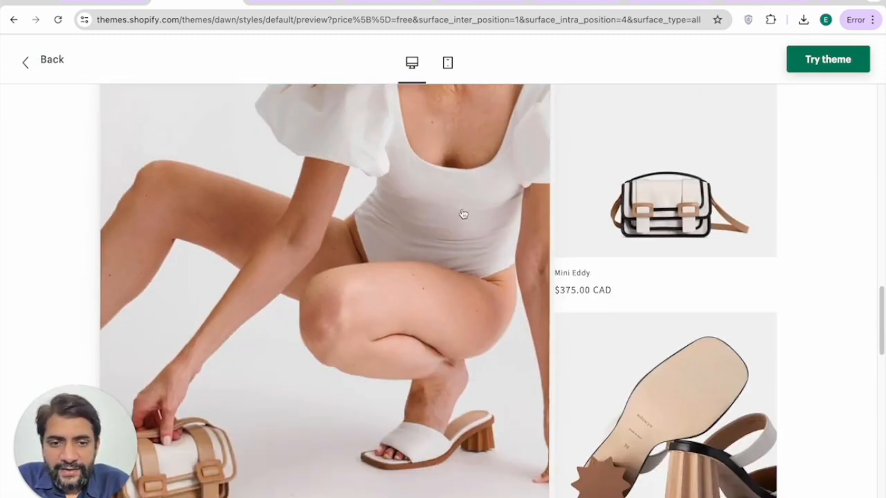
{"action": "scroll", "coordinate": [496, 302], "scroll_direction": "down", "scroll_amount": 1}
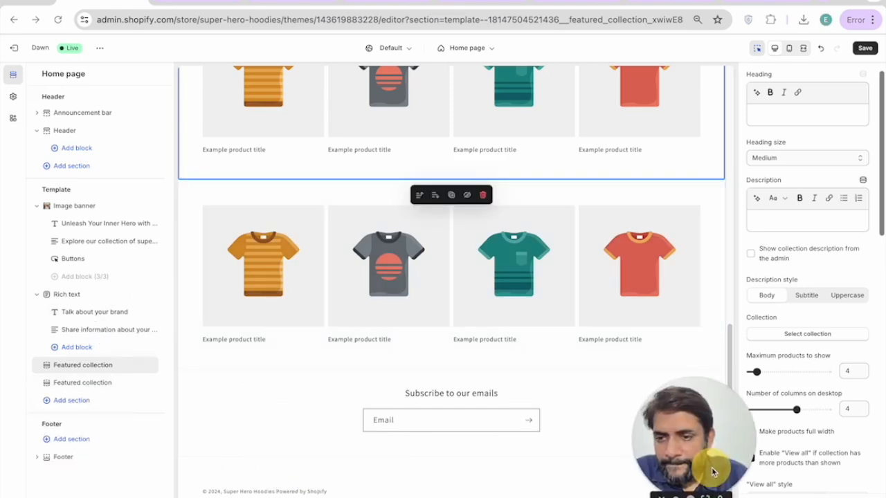
Step: Add a Featured product section below the two Featured collection grids
{"action": "left_click", "coordinate": [72, 401]}
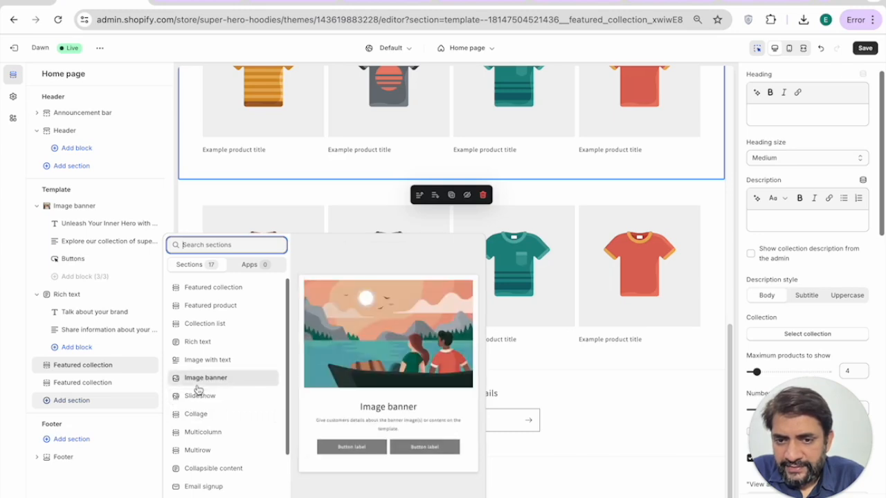
{"action": "scroll", "coordinate": [199, 436], "scroll_direction": "down", "scroll_amount": 1}
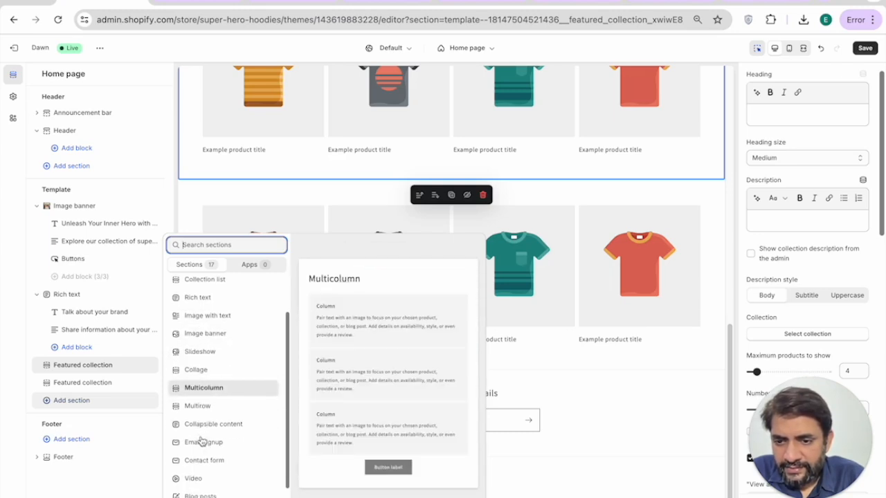
{"action": "scroll", "coordinate": [200, 457], "scroll_direction": "down", "scroll_amount": 1}
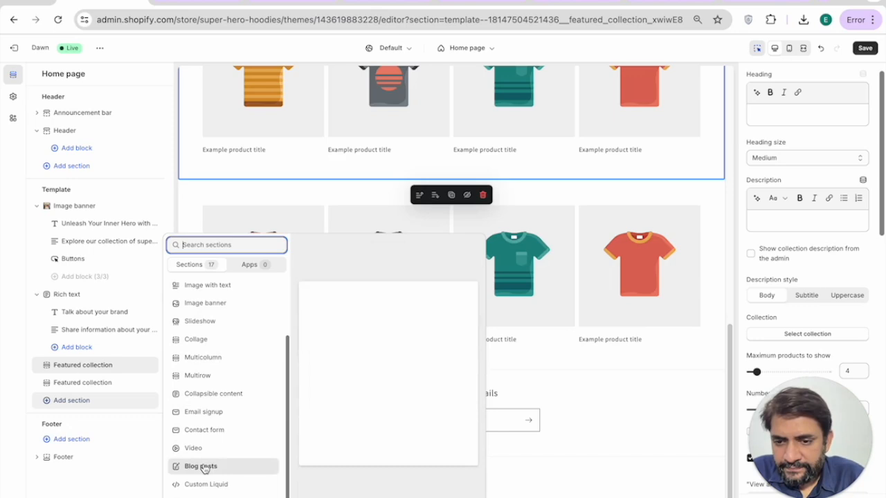
{"action": "scroll", "coordinate": [204, 409], "scroll_direction": "up", "scroll_amount": 2}
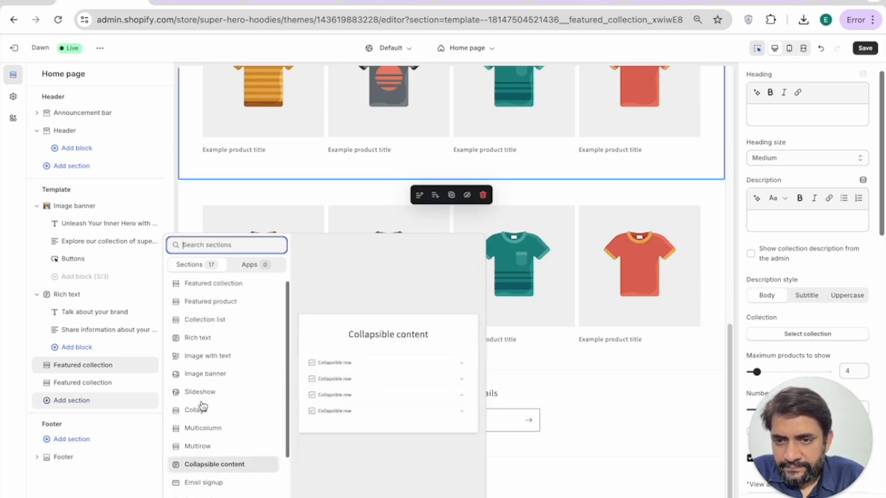
{"action": "left_click", "coordinate": [209, 310]}
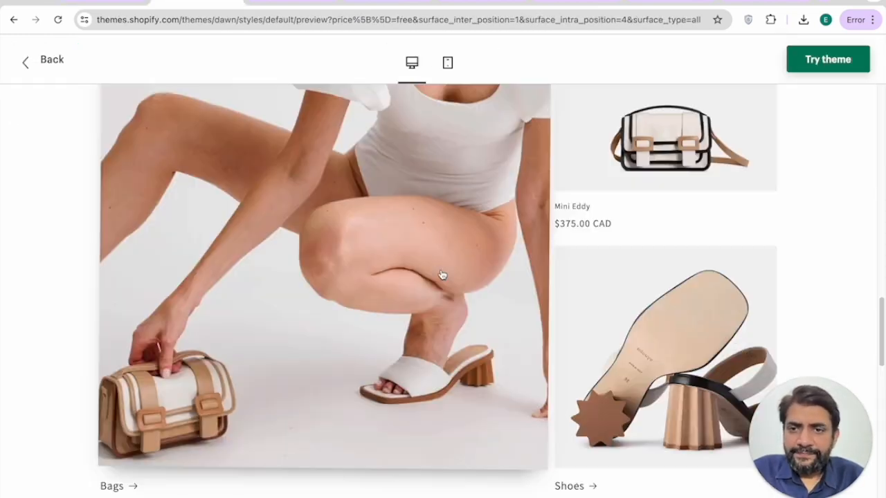
Step: Search sections for 'video' and add a Video section after the Featured product
{"action": "scroll", "coordinate": [436, 248], "scroll_direction": "down", "scroll_amount": 5}
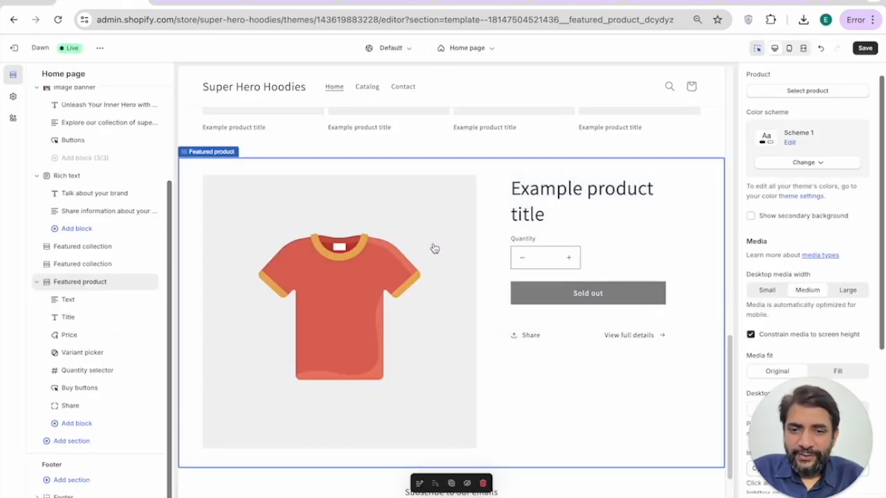
{"action": "scroll", "coordinate": [433, 249], "scroll_direction": "down", "scroll_amount": 3}
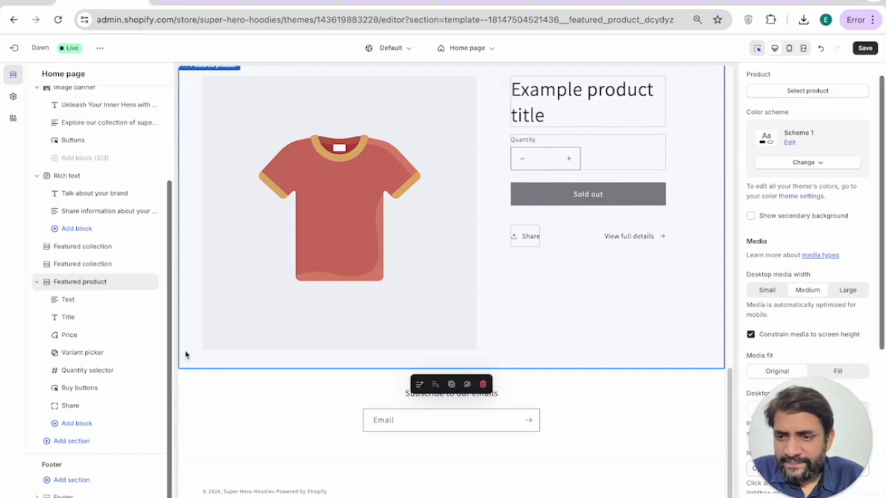
{"action": "left_click", "coordinate": [74, 423]}
{"action": "left_click", "coordinate": [74, 423]}
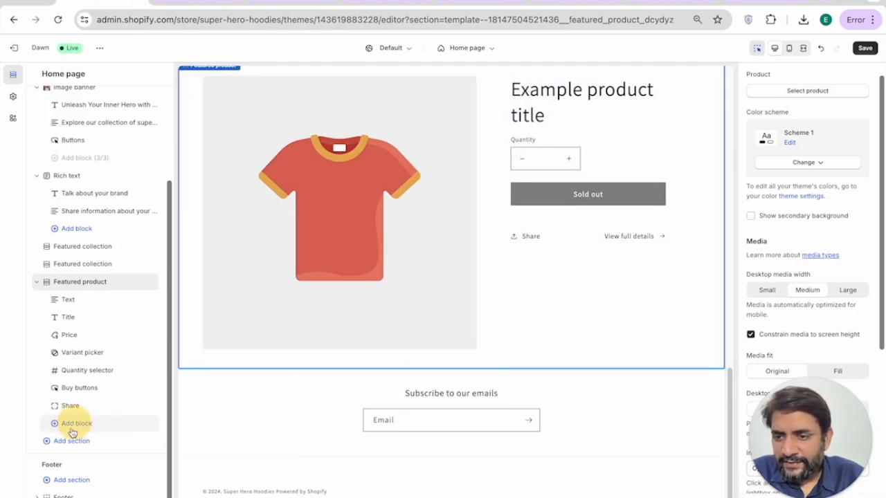
{"action": "left_click", "coordinate": [66, 443]}
{"action": "type", "text": "video"}
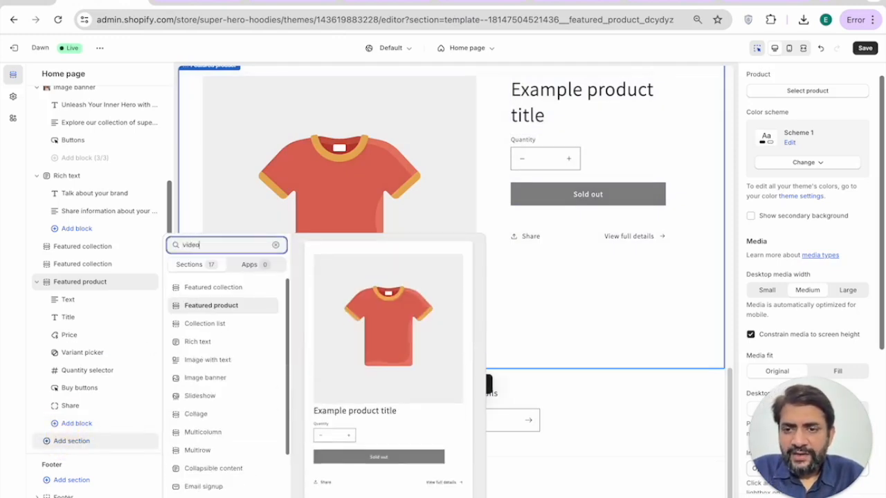
{"action": "left_click", "coordinate": [211, 285]}
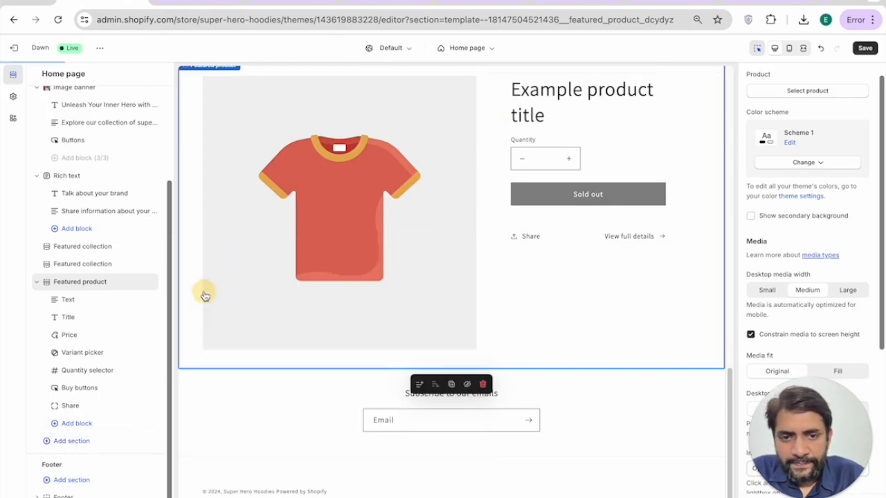
Step: Glance at the Dawn demo store for reference and come back to the theme editor
{"action": "left_click", "coordinate": [198, 5]}
{"action": "scroll", "coordinate": [367, 254], "scroll_direction": "down", "scroll_amount": 2}
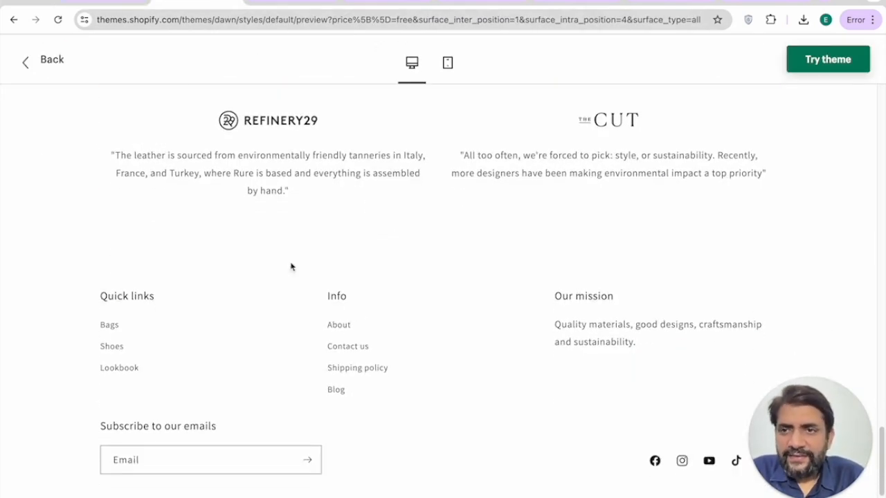
{"action": "left_click", "coordinate": [103, 4]}
{"action": "scroll", "coordinate": [283, 353], "scroll_direction": "down", "scroll_amount": 3}
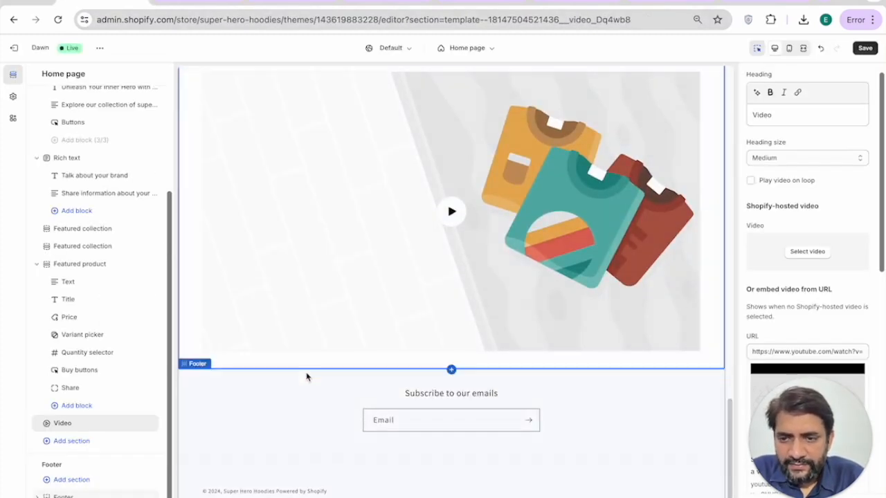
Step: Add an Image with text section, then a Rich text section, below the Video
{"action": "left_click", "coordinate": [71, 441]}
{"action": "type", "text": "tex"}
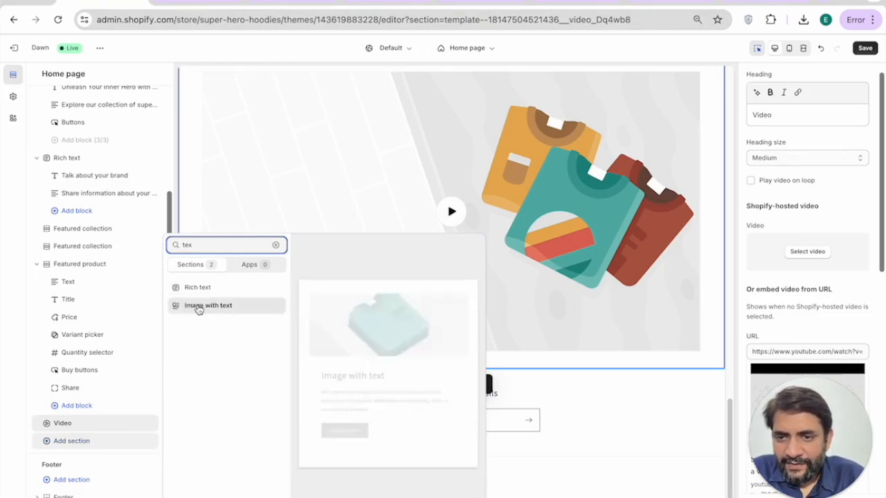
{"action": "left_click", "coordinate": [197, 306]}
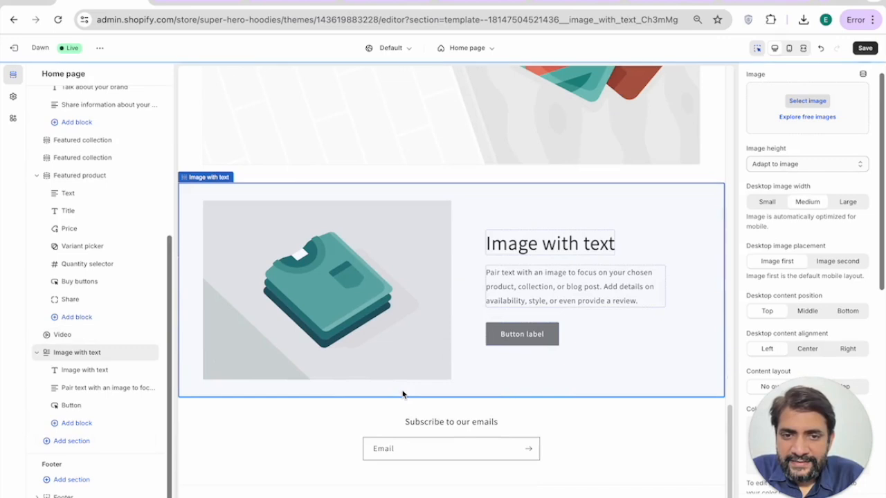
{"action": "left_click", "coordinate": [65, 442]}
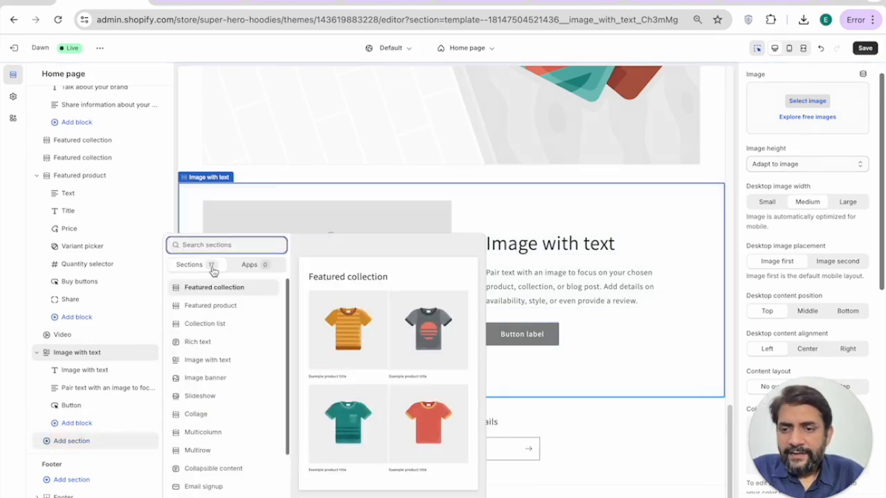
{"action": "left_click", "coordinate": [198, 339]}
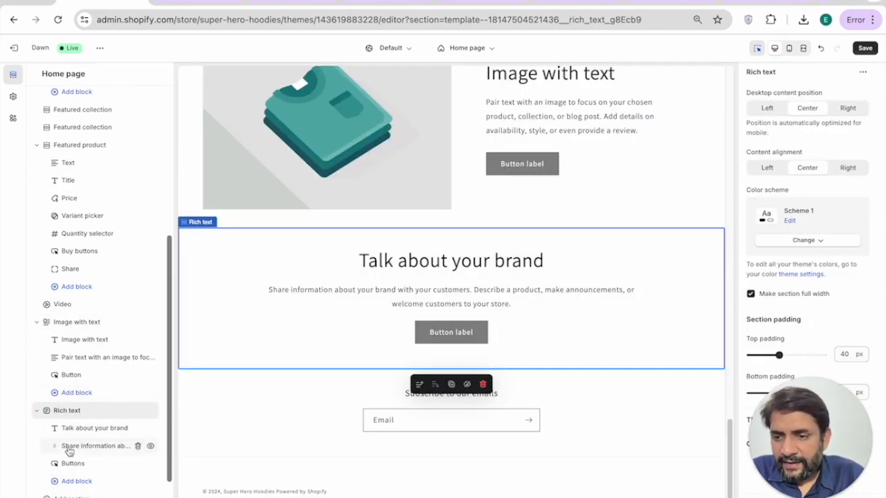
Step: Search sections for 'foote', cancel without adding, and open the Footer section's settings
{"action": "left_click", "coordinate": [73, 492]}
{"action": "type", "text": "foote"}
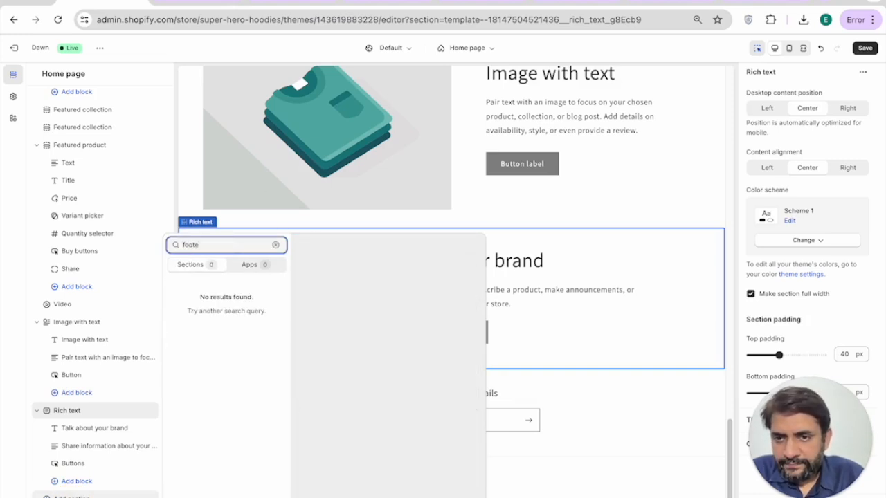
{"action": "key", "text": "BackSpace"}
{"action": "key", "text": "BackSpace"}
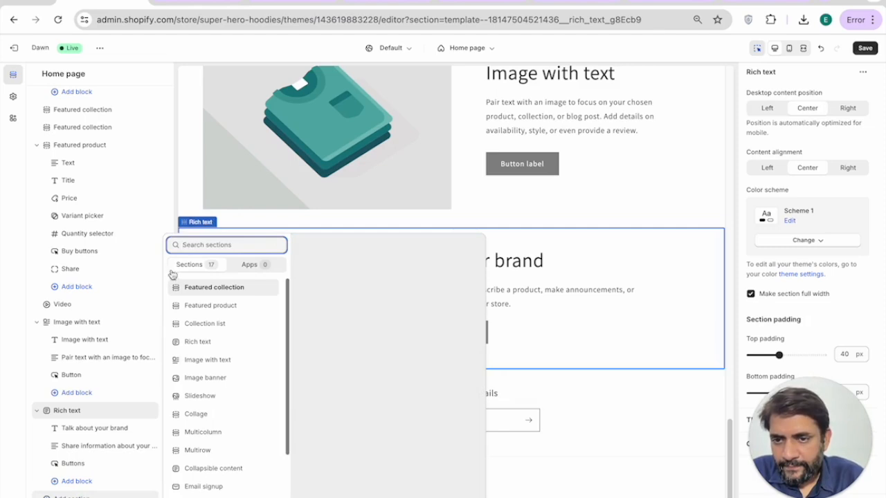
{"action": "left_click", "coordinate": [74, 497]}
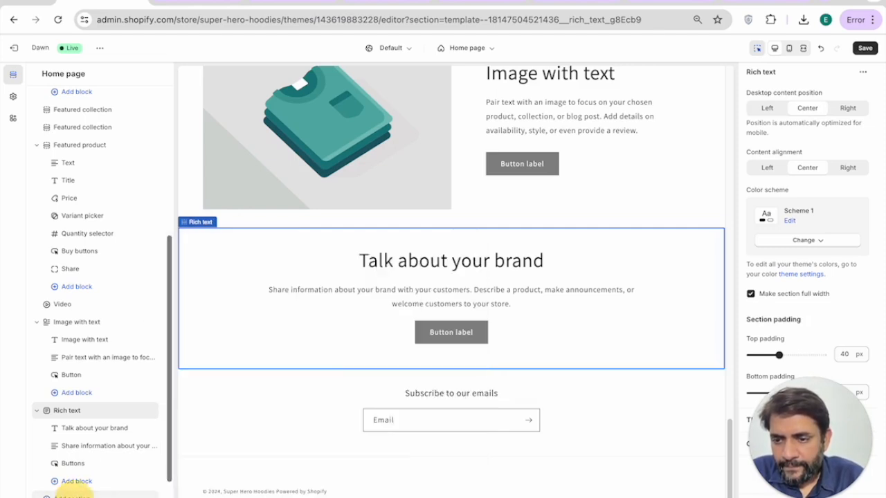
{"action": "scroll", "coordinate": [63, 477], "scroll_direction": "down", "scroll_amount": 2}
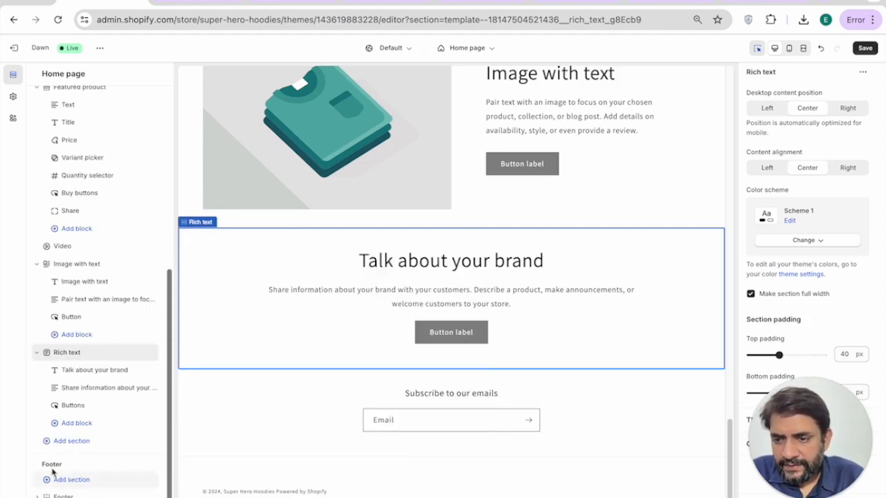
{"action": "left_click", "coordinate": [524, 418]}
{"action": "scroll", "coordinate": [390, 402], "scroll_direction": "up", "scroll_amount": 15}
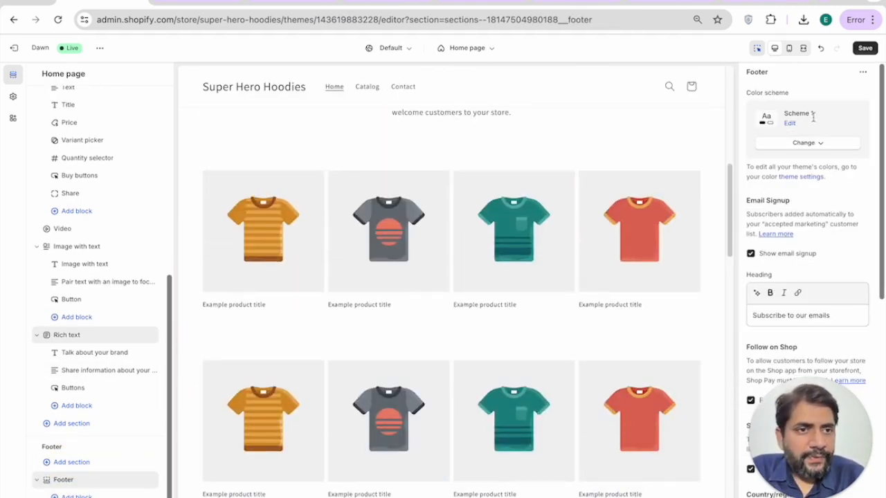
Step: Save the home page edits and preview them in the mobile layout
{"action": "left_click", "coordinate": [864, 50]}
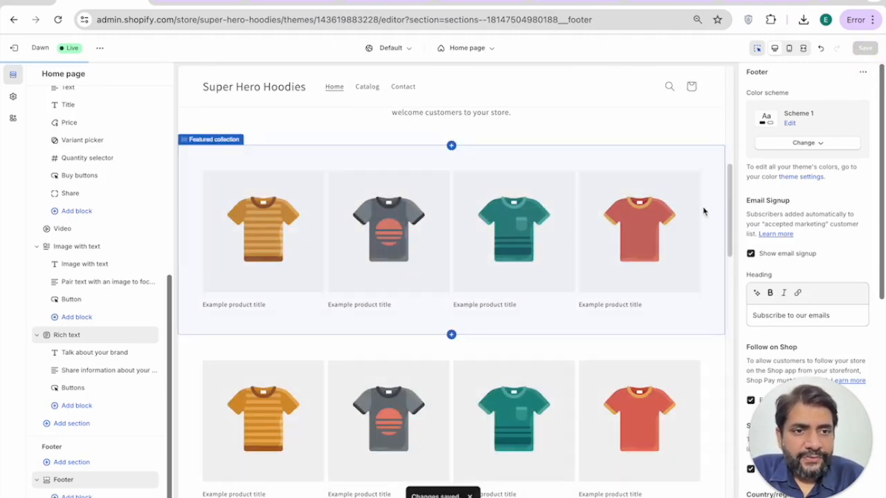
{"action": "scroll", "coordinate": [703, 208], "scroll_direction": "up", "scroll_amount": 10}
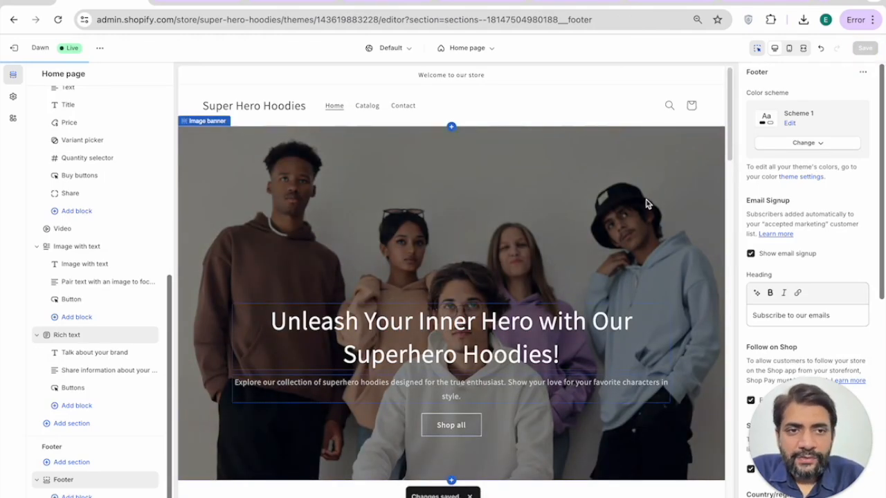
{"action": "left_click", "coordinate": [790, 48]}
{"action": "scroll", "coordinate": [480, 245], "scroll_direction": "down", "scroll_amount": 10}
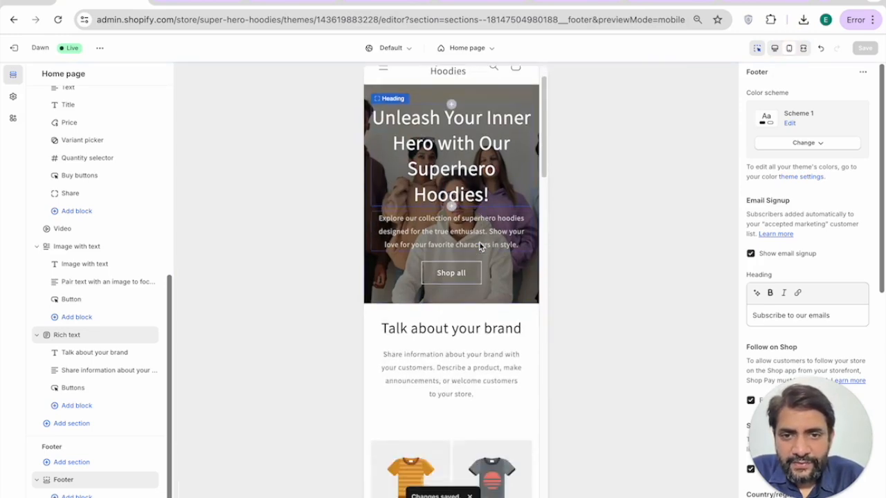
{"action": "scroll", "coordinate": [480, 245], "scroll_direction": "down", "scroll_amount": 10}
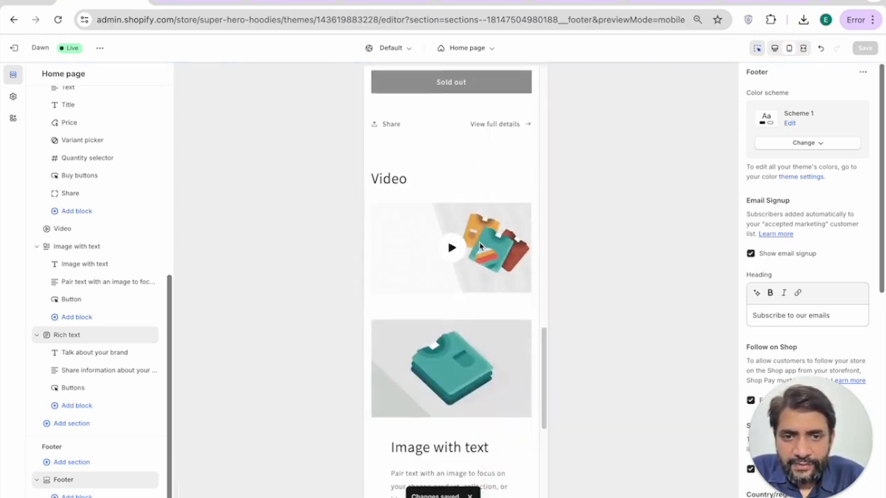
Step: Switch the home page preview to the full-screen desktop layout
{"action": "left_click", "coordinate": [803, 48]}
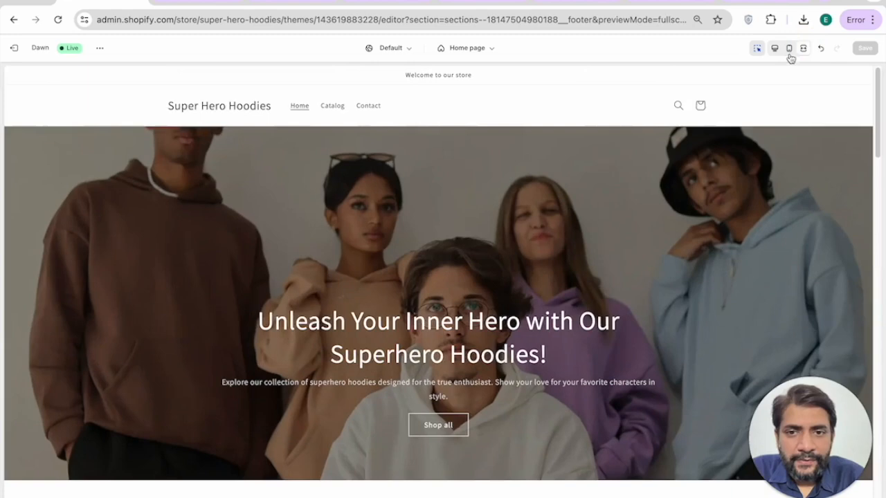
{"action": "scroll", "coordinate": [499, 191], "scroll_direction": "down", "scroll_amount": 5}
{"action": "scroll", "coordinate": [499, 193], "scroll_direction": "down", "scroll_amount": 10}
{"action": "scroll", "coordinate": [499, 194], "scroll_direction": "up", "scroll_amount": 8}
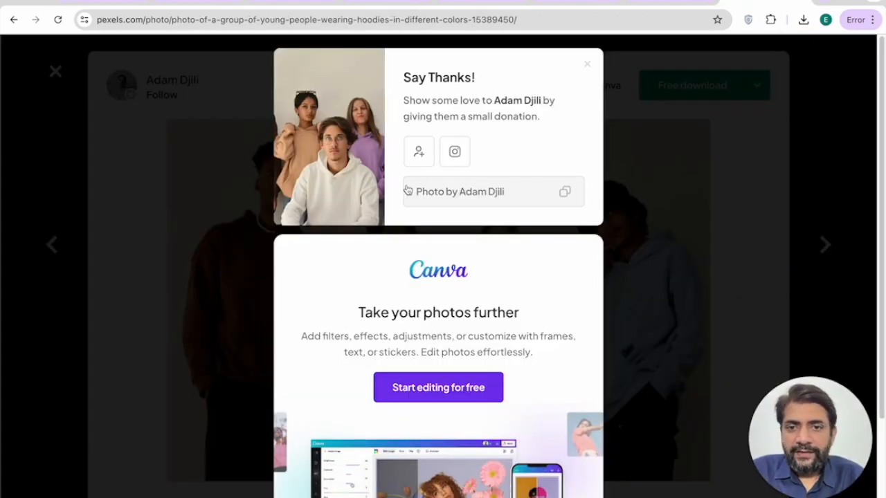
Step: Close the Pexels photo viewer and rerun the 'super hero hoodies' search for Videos
{"action": "key", "text": "Escape"}
{"action": "left_click", "coordinate": [832, 90]}
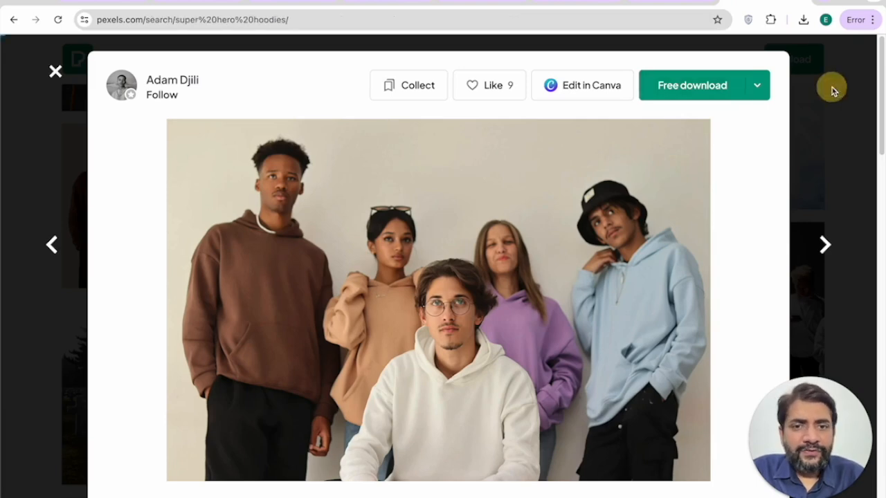
{"action": "left_click", "coordinate": [194, 59]}
{"action": "left_click", "coordinate": [194, 114]}
{"action": "double_click", "coordinate": [318, 59]}
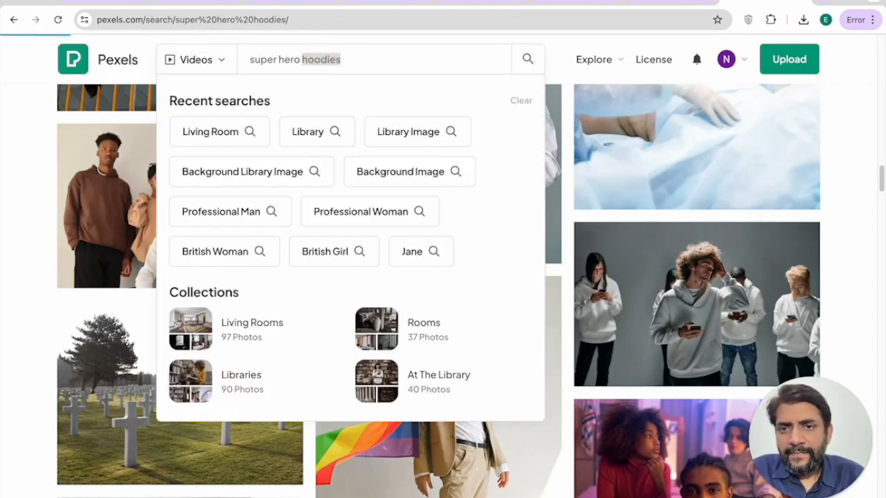
{"action": "key", "text": "Return"}
Step: Download the video of three women wearing hoodies
{"action": "scroll", "coordinate": [370, 103], "scroll_direction": "down", "scroll_amount": 3}
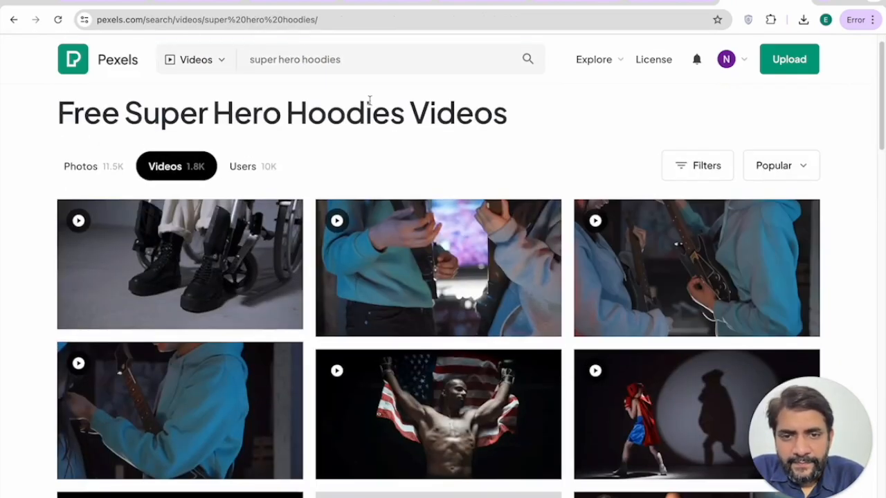
{"action": "scroll", "coordinate": [369, 101], "scroll_direction": "down", "scroll_amount": 6}
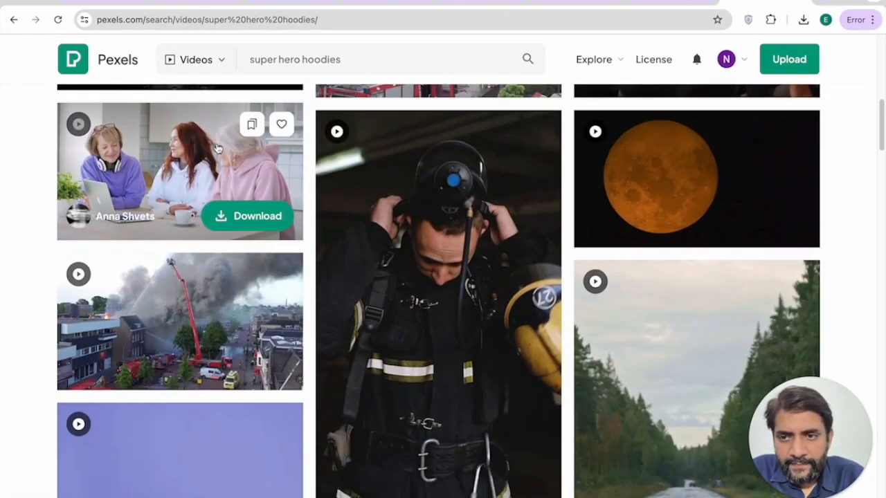
{"action": "left_click", "coordinate": [247, 215]}
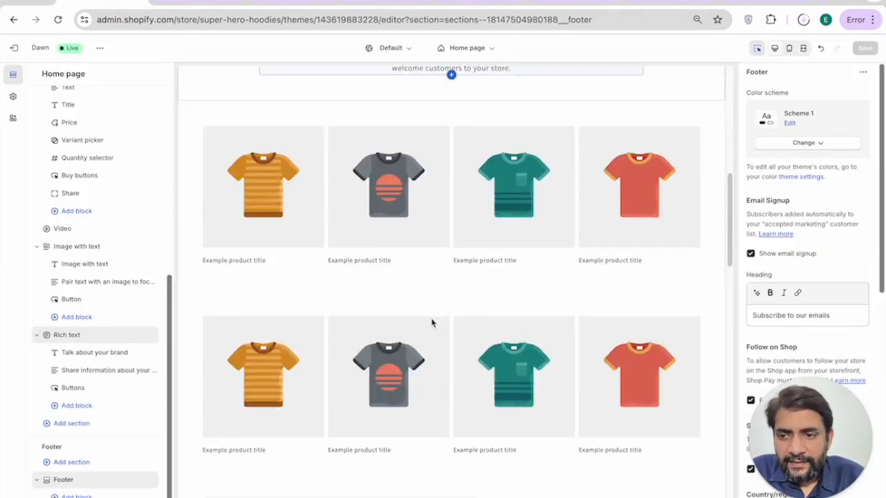
Step: Upload the downloaded Pexels hoodie mp4 into the Video section, replacing the sample clip
{"action": "scroll", "coordinate": [431, 322], "scroll_direction": "down", "scroll_amount": 10}
{"action": "left_click", "coordinate": [422, 253]}
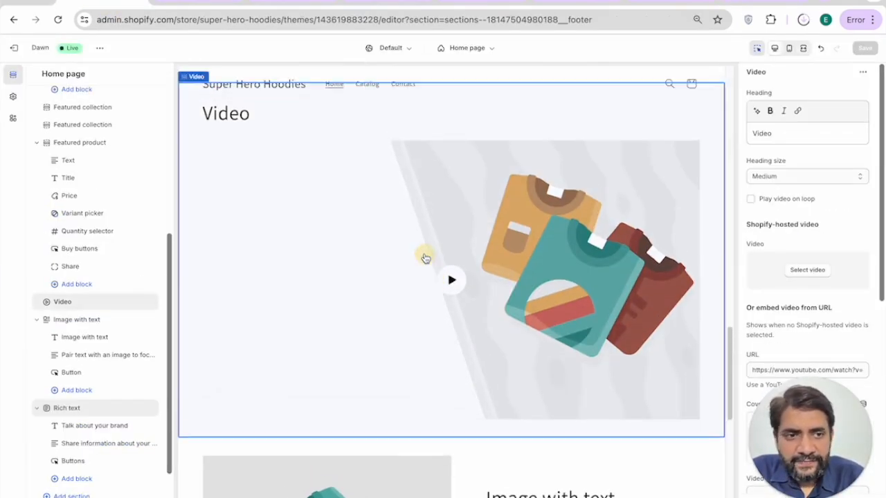
{"action": "left_click", "coordinate": [807, 270]}
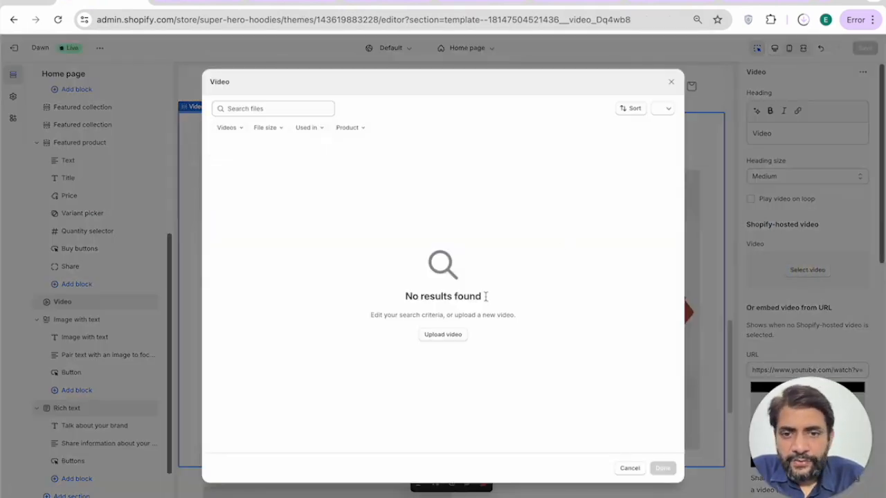
{"action": "left_click", "coordinate": [802, 21]}
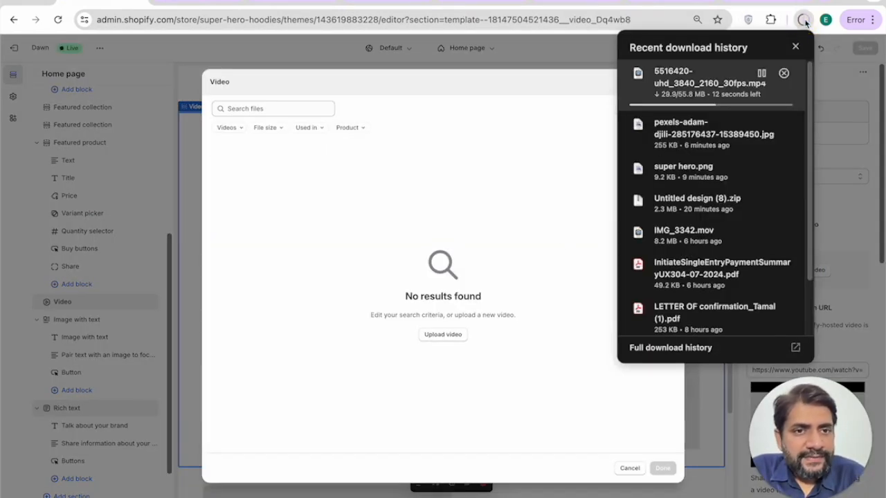
{"action": "left_click", "coordinate": [805, 22]}
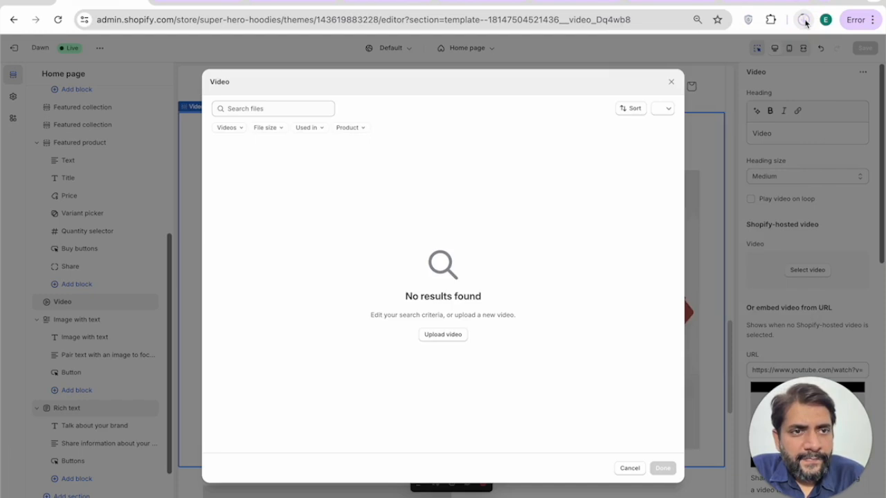
{"action": "left_click", "coordinate": [805, 22]}
{"action": "left_click_drag", "start_coordinate": [681, 52], "coordinate": [488, 248]}
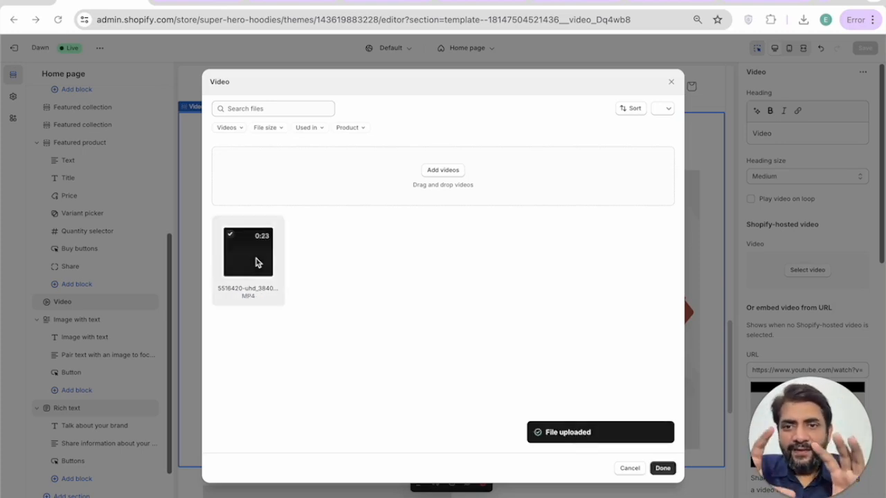
{"action": "left_click", "coordinate": [662, 468]}
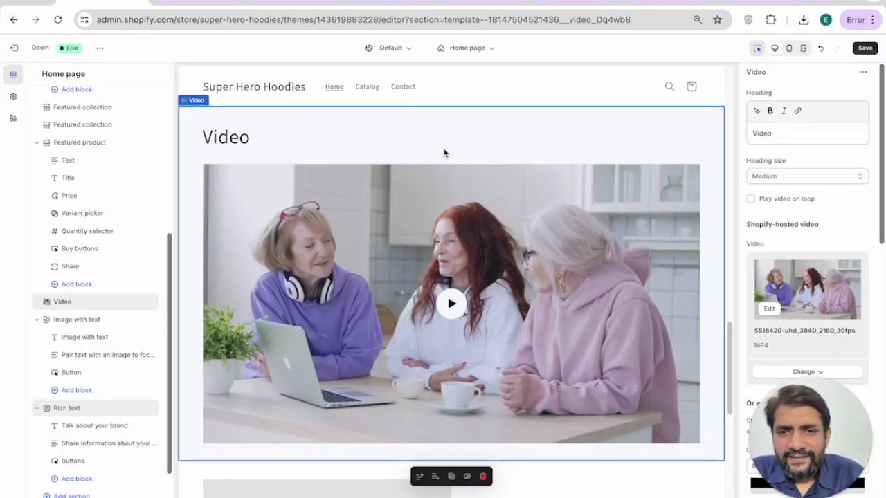
Step: Replace the 'Video' heading with the AI-generated Playful headline 'Unleash Your Inner Hero with Superhero Hoodies!'
{"action": "double_click", "coordinate": [793, 137]}
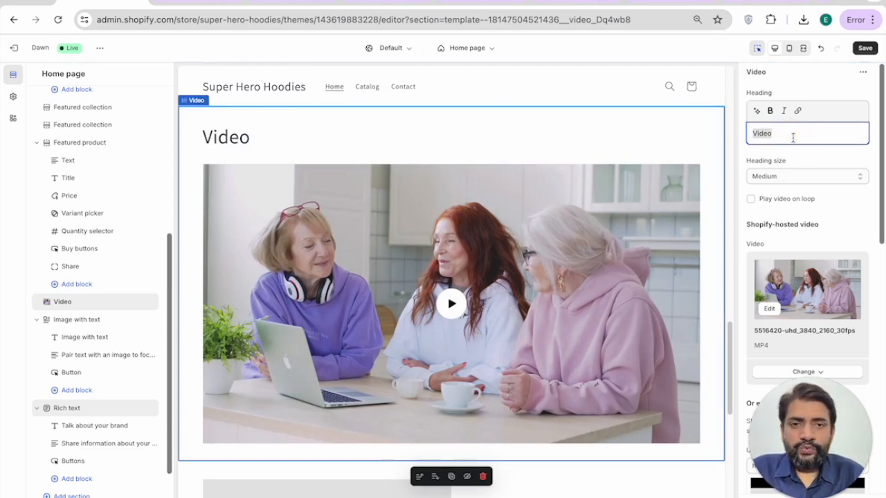
{"action": "key", "text": "BackSpace"}
{"action": "left_click", "coordinate": [757, 110]}
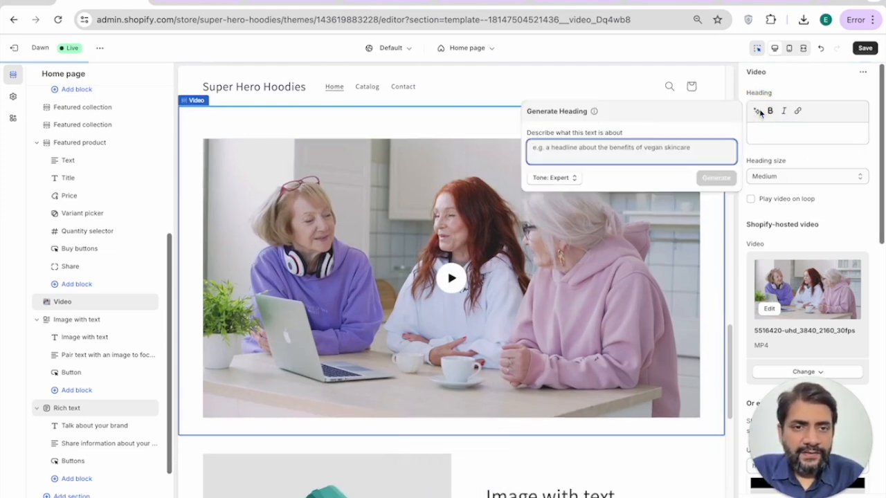
{"action": "type", "text": "A headline text to show the how we make super hero hoodies"}
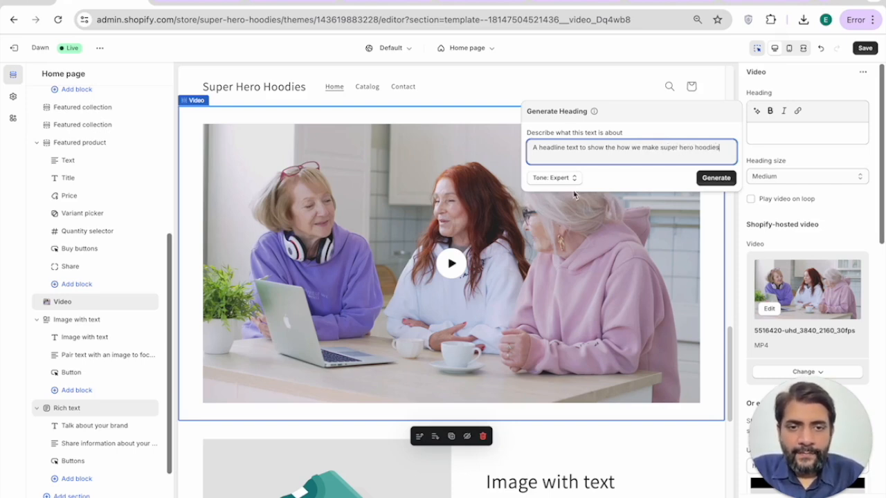
{"action": "left_click", "coordinate": [557, 178]}
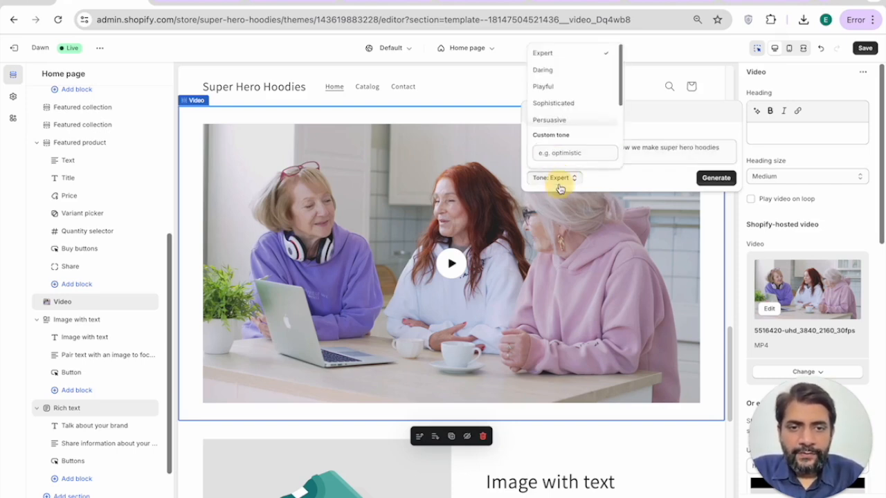
{"action": "left_click", "coordinate": [561, 88]}
{"action": "left_click", "coordinate": [710, 179]}
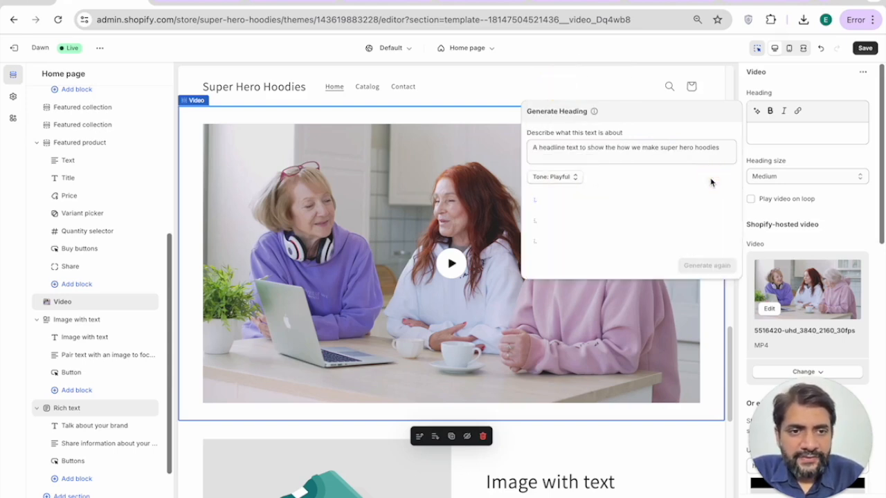
{"action": "left_click", "coordinate": [710, 265]}
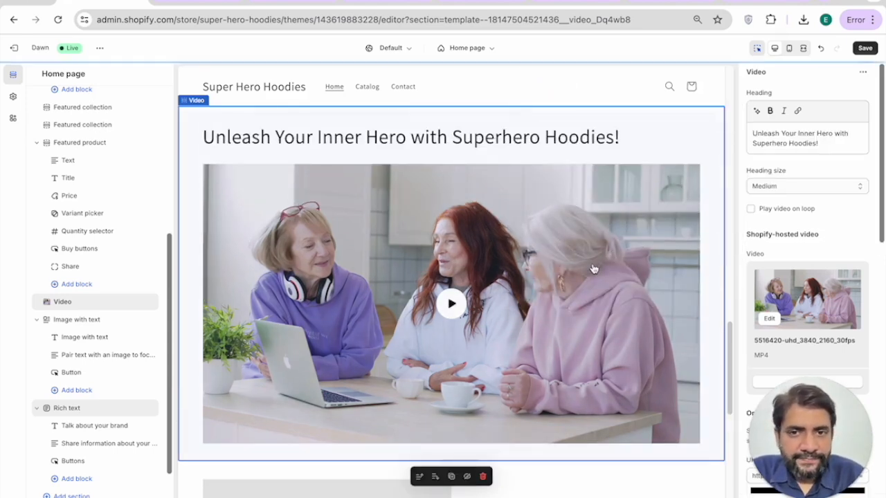
{"action": "scroll", "coordinate": [567, 222], "scroll_direction": "up", "scroll_amount": 1}
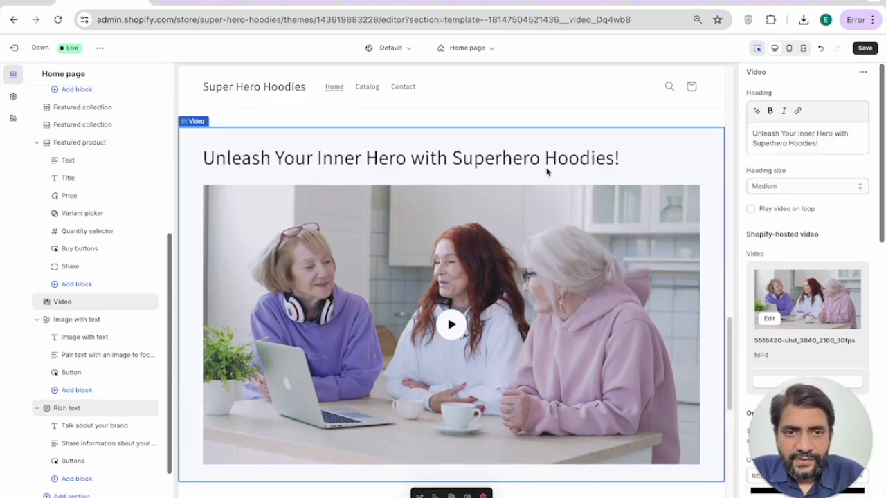
Step: Tick 'Make section full width' for the Video section
{"action": "left_click_drag", "start_coordinate": [752, 133], "coordinate": [790, 189]}
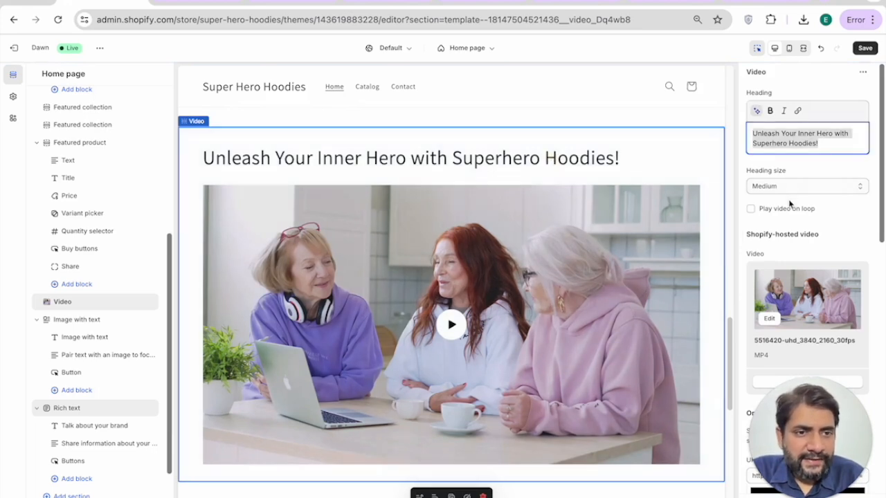
{"action": "scroll", "coordinate": [778, 220], "scroll_direction": "down", "scroll_amount": 5}
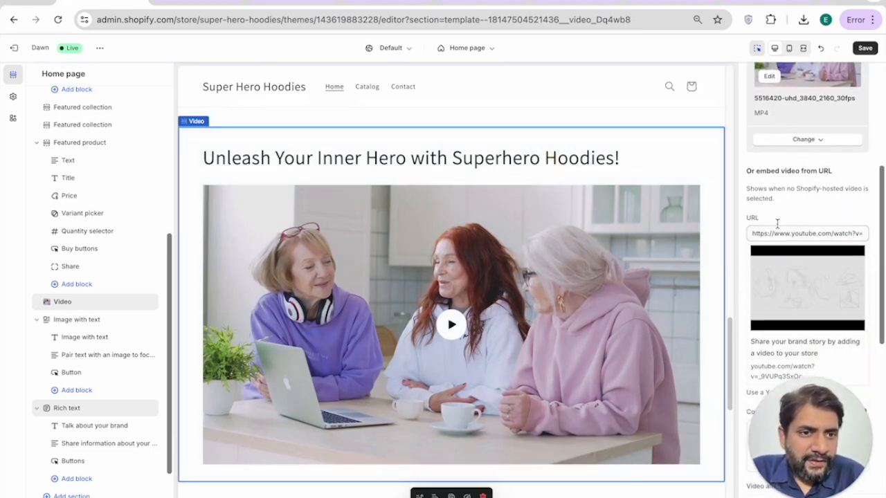
{"action": "double_click", "coordinate": [801, 233]}
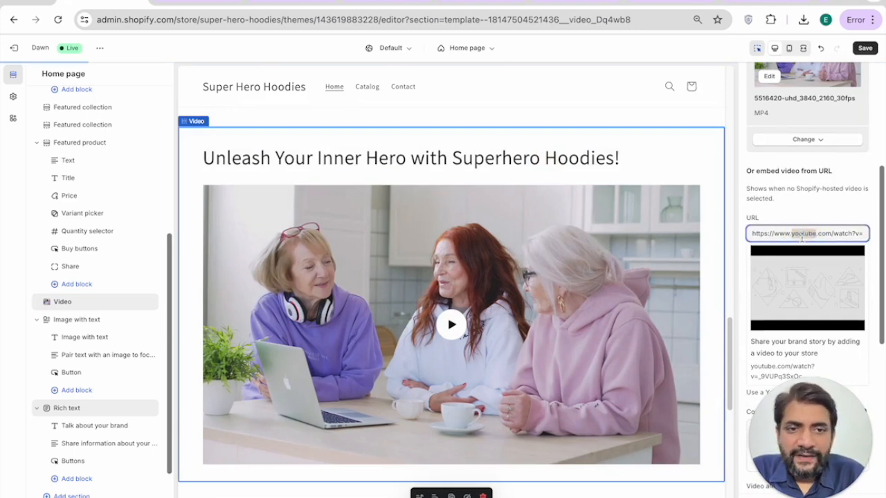
{"action": "scroll", "coordinate": [801, 237], "scroll_direction": "down", "scroll_amount": 1}
{"action": "scroll", "coordinate": [801, 236], "scroll_direction": "down", "scroll_amount": 4}
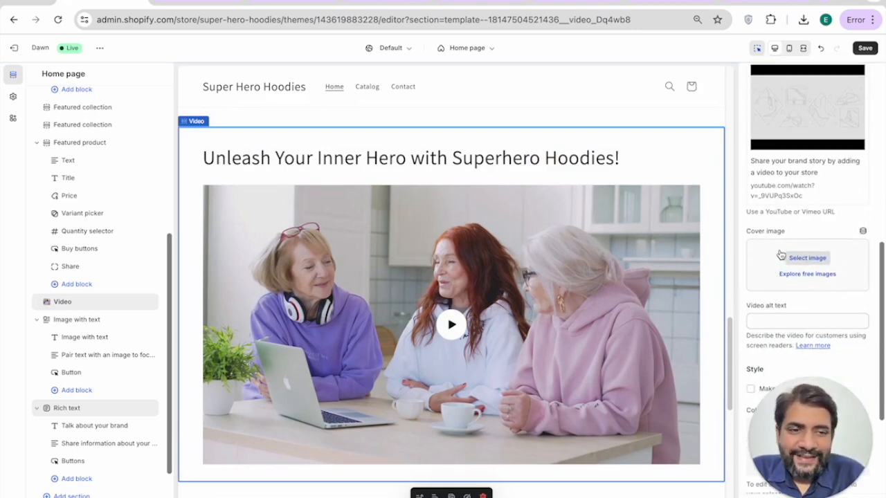
{"action": "scroll", "coordinate": [780, 255], "scroll_direction": "down", "scroll_amount": 4}
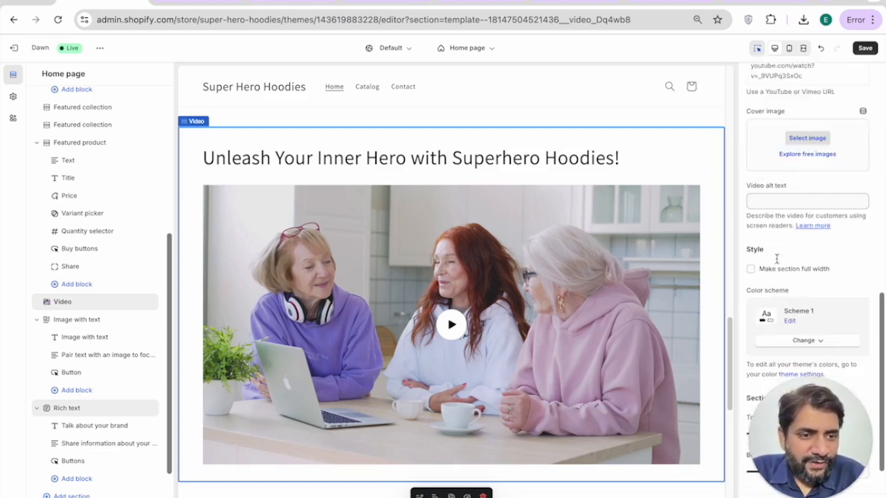
{"action": "scroll", "coordinate": [768, 251], "scroll_direction": "down", "scroll_amount": 1}
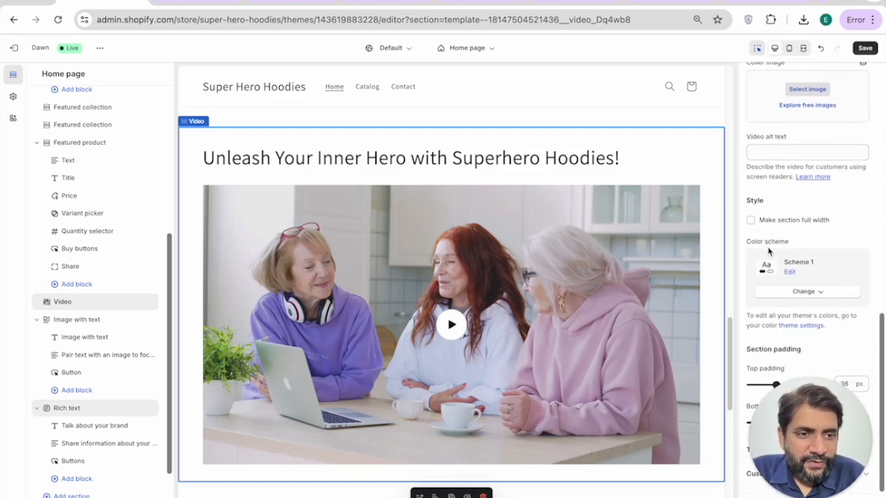
{"action": "left_click", "coordinate": [751, 221]}
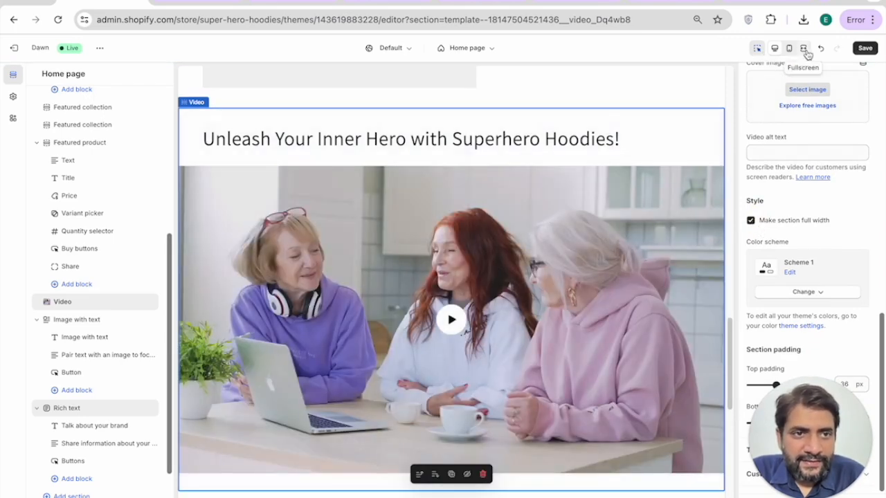
Step: Compare full-screen previews with full width off and on, leaving the Video section full width
{"action": "left_click", "coordinate": [802, 48]}
{"action": "scroll", "coordinate": [534, 244], "scroll_direction": "down", "scroll_amount": 3}
{"action": "scroll", "coordinate": [432, 293], "scroll_direction": "up", "scroll_amount": 3}
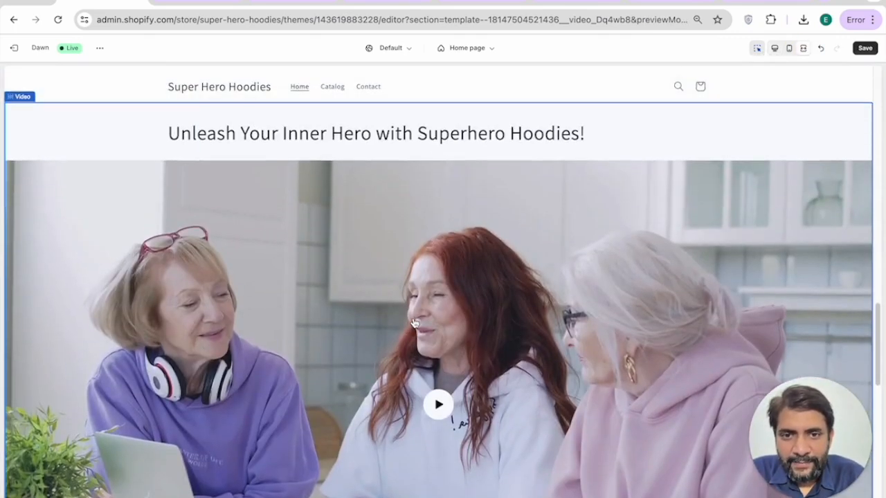
{"action": "scroll", "coordinate": [605, 349], "scroll_direction": "up", "scroll_amount": 4}
{"action": "scroll", "coordinate": [604, 348], "scroll_direction": "down", "scroll_amount": 2}
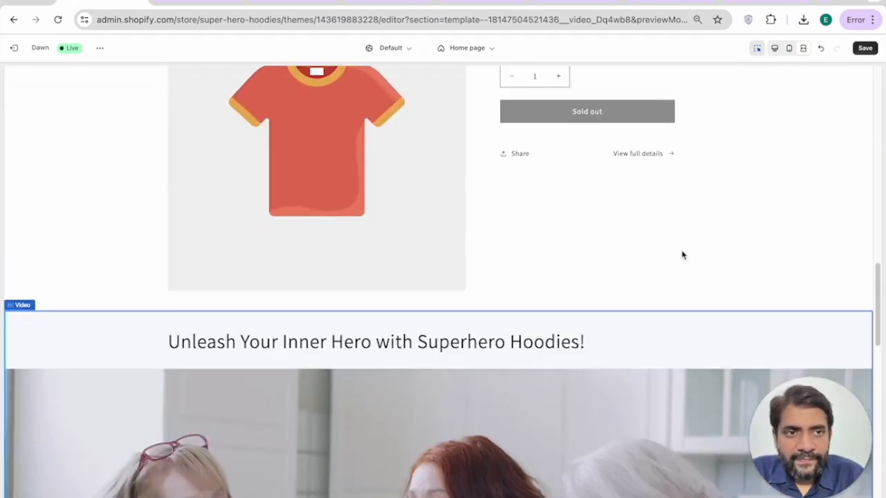
{"action": "left_click", "coordinate": [778, 48]}
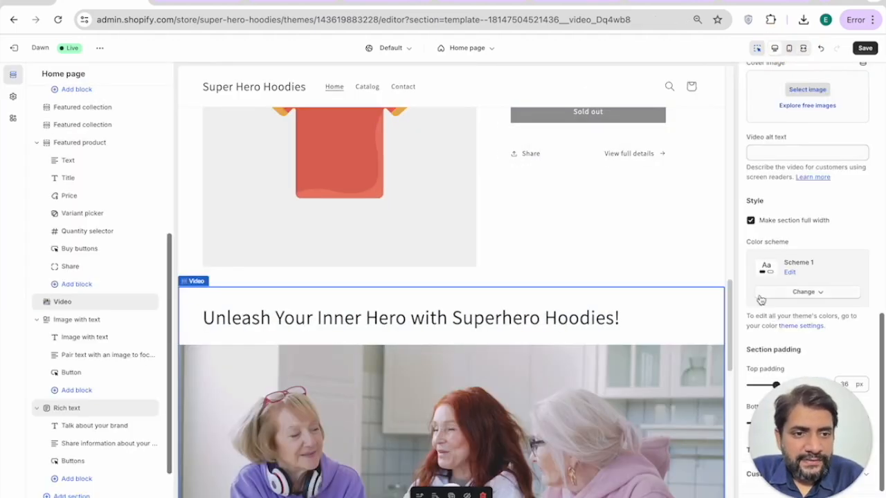
{"action": "left_click", "coordinate": [753, 219]}
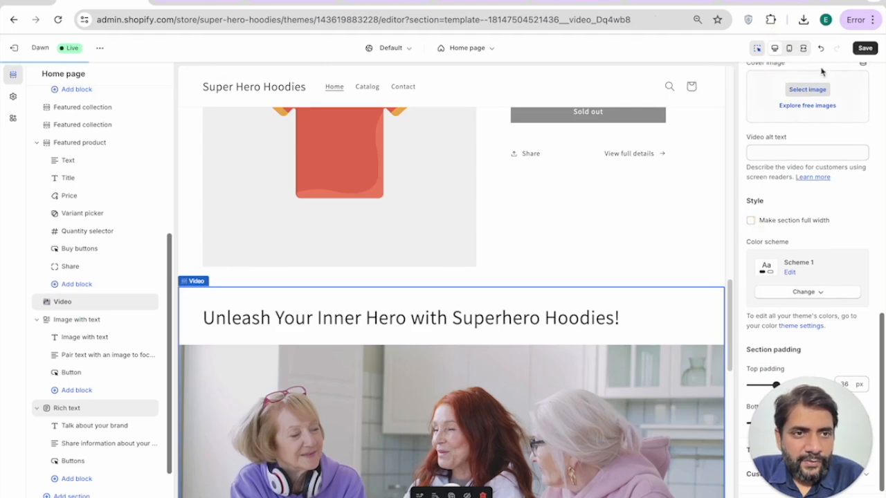
{"action": "left_click", "coordinate": [801, 47]}
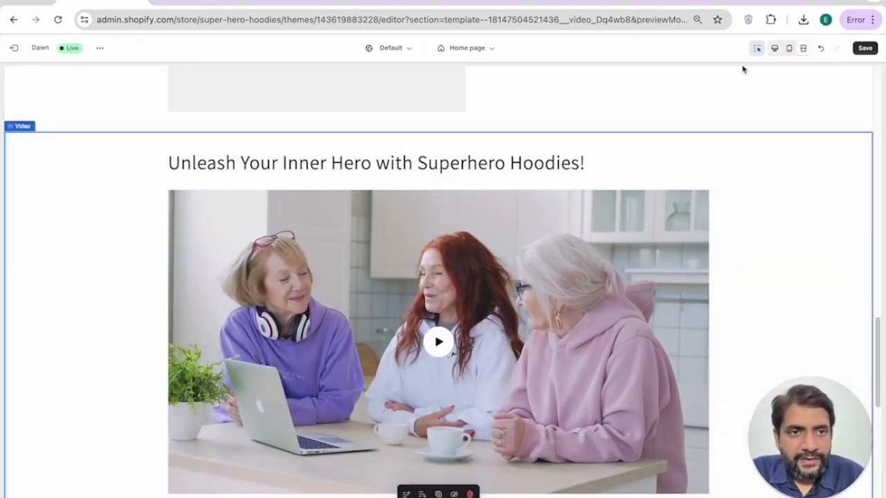
{"action": "left_click", "coordinate": [776, 48]}
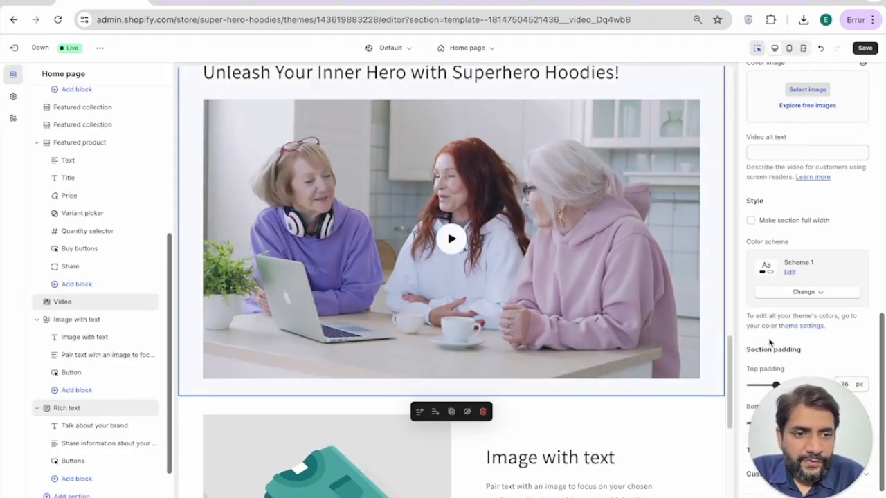
{"action": "left_click", "coordinate": [750, 221]}
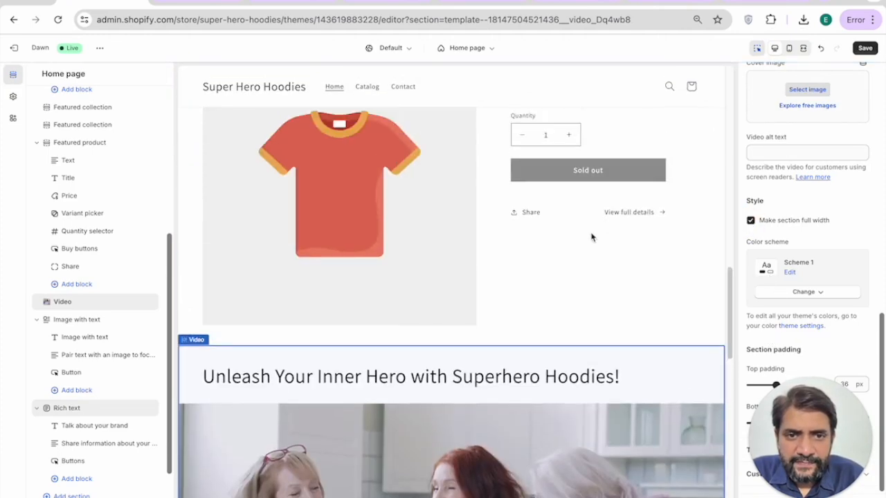
{"action": "left_click", "coordinate": [583, 252]}
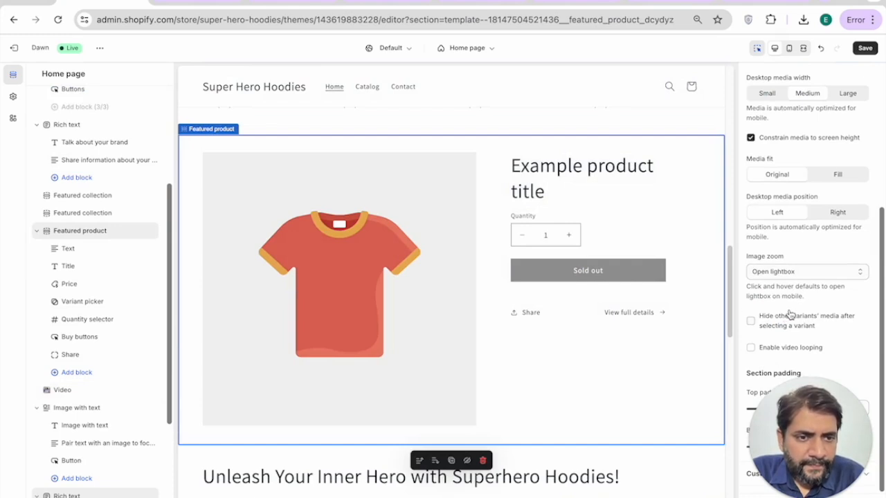
Step: Scroll through the Featured product section's settings, which still show the sold-out example red T-shirt
{"action": "scroll", "coordinate": [789, 315], "scroll_direction": "up", "scroll_amount": 3}
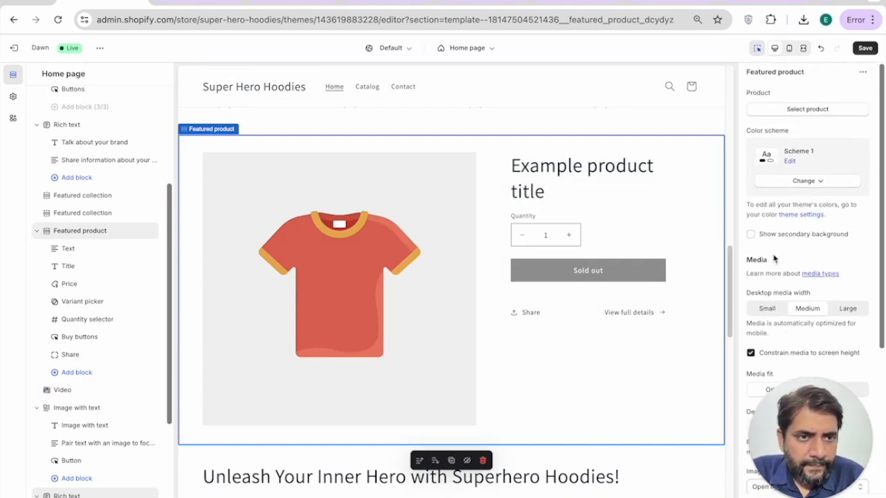
{"action": "scroll", "coordinate": [775, 259], "scroll_direction": "down", "scroll_amount": 3}
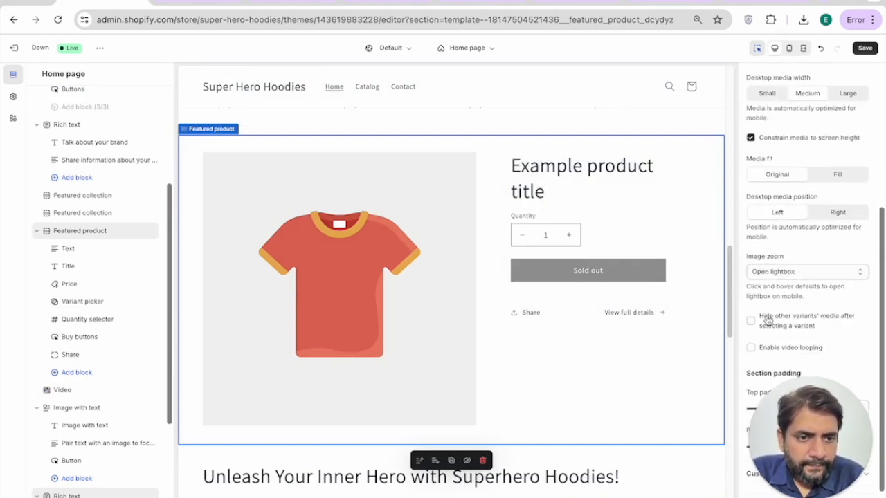
{"action": "left_click_drag", "start_coordinate": [804, 436], "coordinate": [873, 457]}
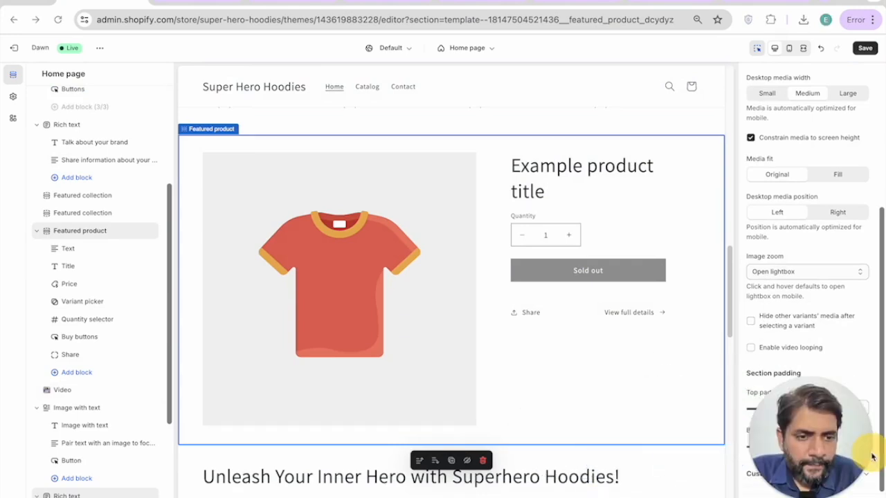
{"action": "scroll", "coordinate": [827, 356], "scroll_direction": "up", "scroll_amount": 4}
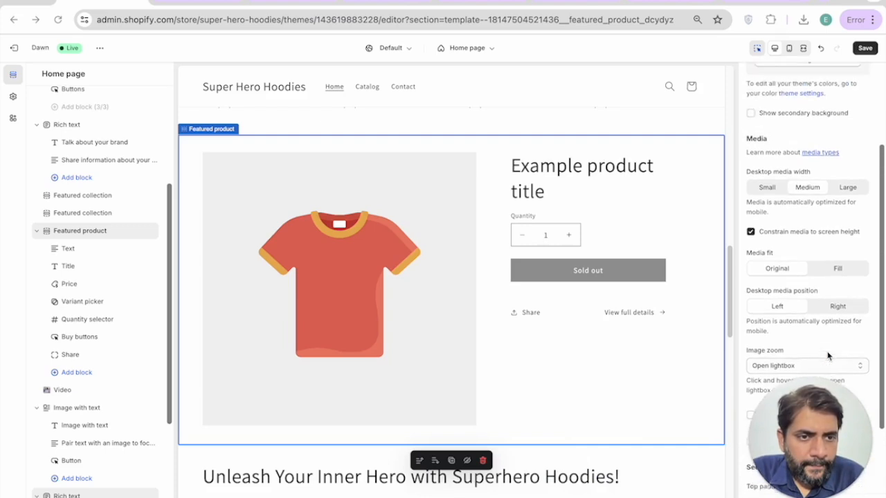
{"action": "scroll", "coordinate": [807, 320], "scroll_direction": "up", "scroll_amount": 1}
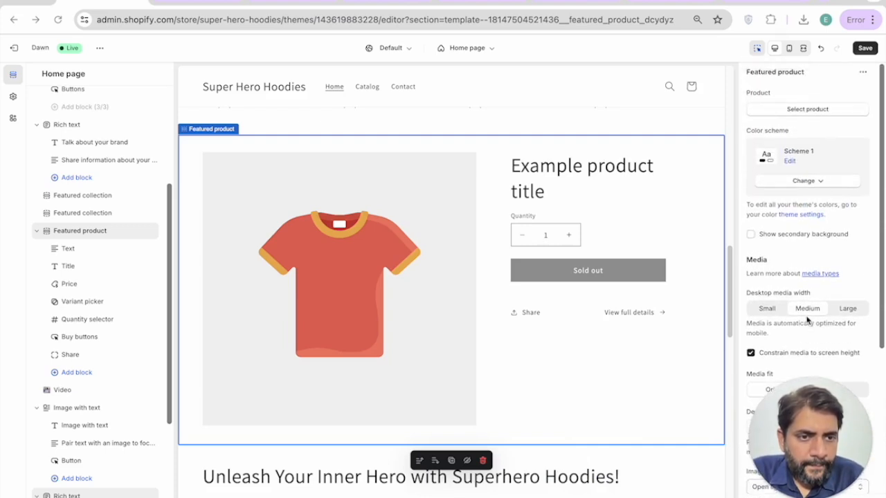
{"action": "scroll", "coordinate": [585, 248], "scroll_direction": "up", "scroll_amount": 3}
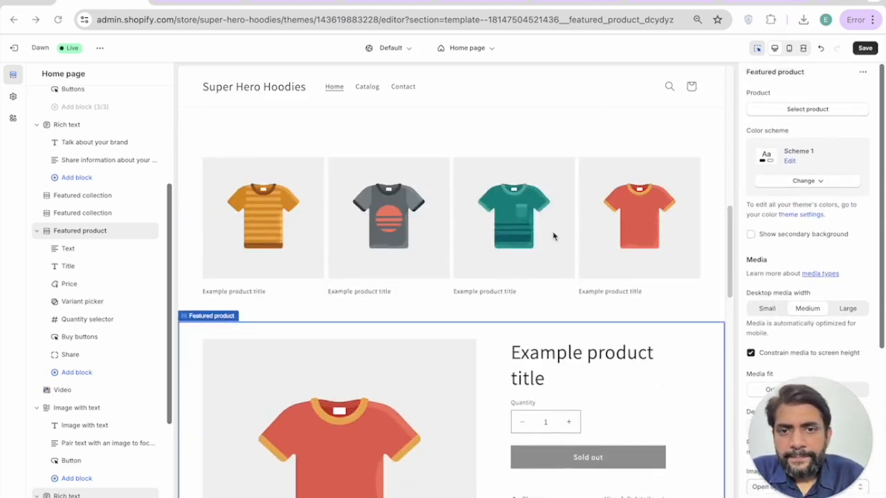
Step: Tick 'Make products full width' for both Featured collection sections
{"action": "left_click", "coordinate": [558, 182]}
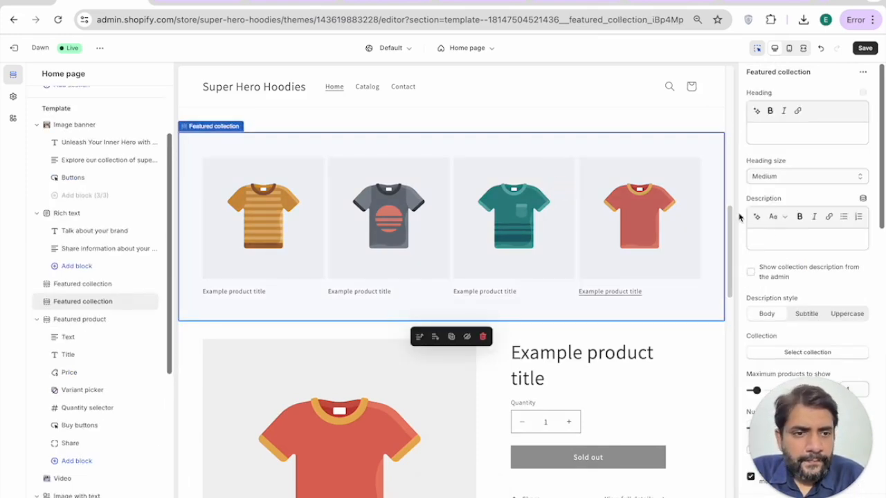
{"action": "scroll", "coordinate": [782, 235], "scroll_direction": "down", "scroll_amount": 3}
{"action": "scroll", "coordinate": [781, 235], "scroll_direction": "down", "scroll_amount": 3}
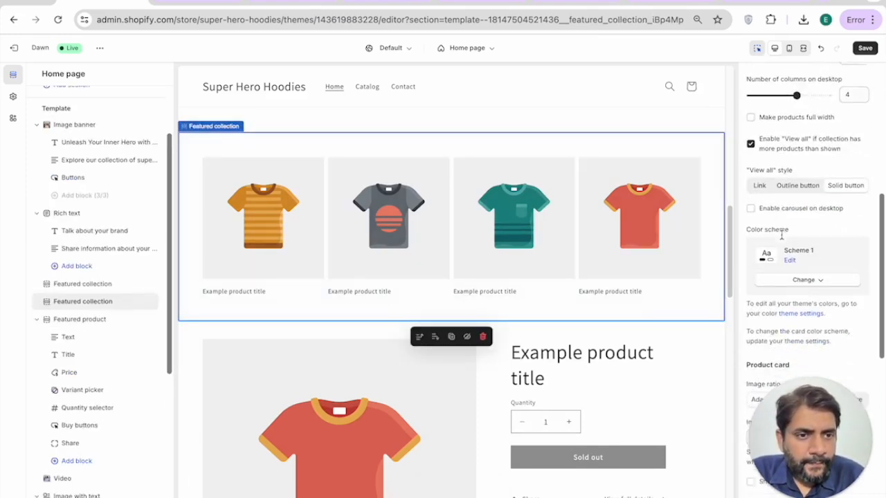
{"action": "left_click", "coordinate": [751, 121]}
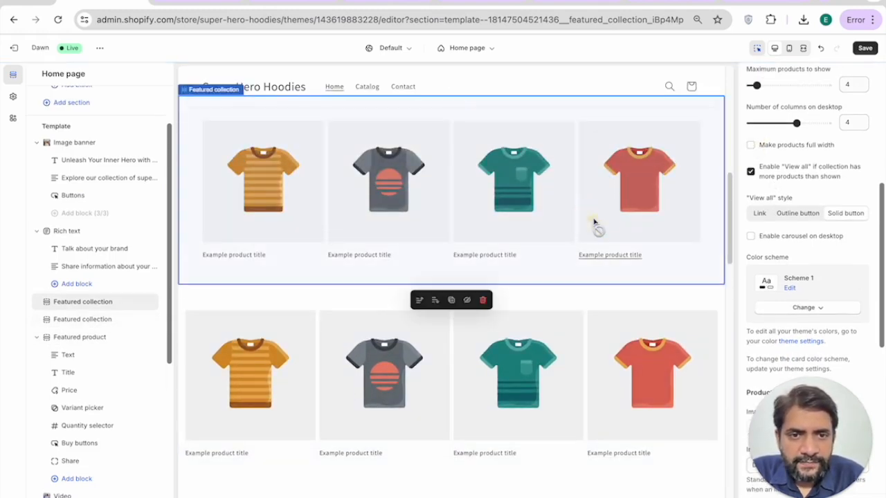
{"action": "left_click", "coordinate": [751, 145]}
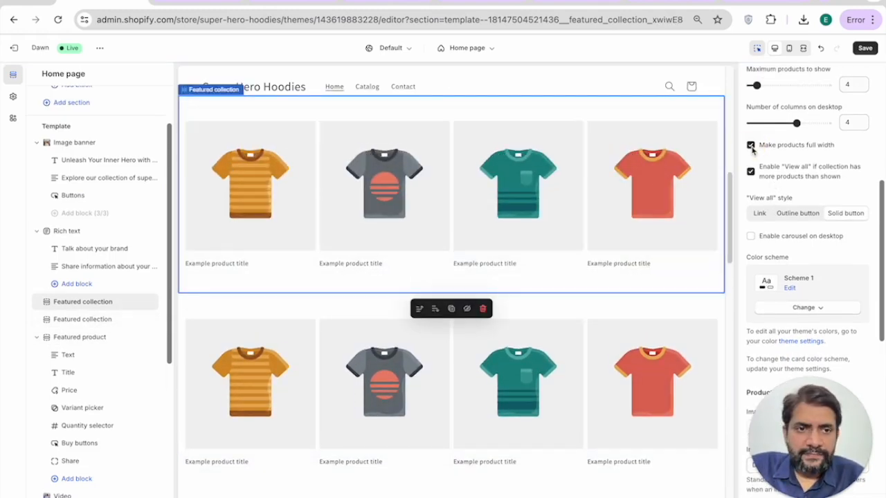
Step: Select the 'Talk about your brand' heading section
{"action": "scroll", "coordinate": [752, 149], "scroll_direction": "up", "scroll_amount": 2}
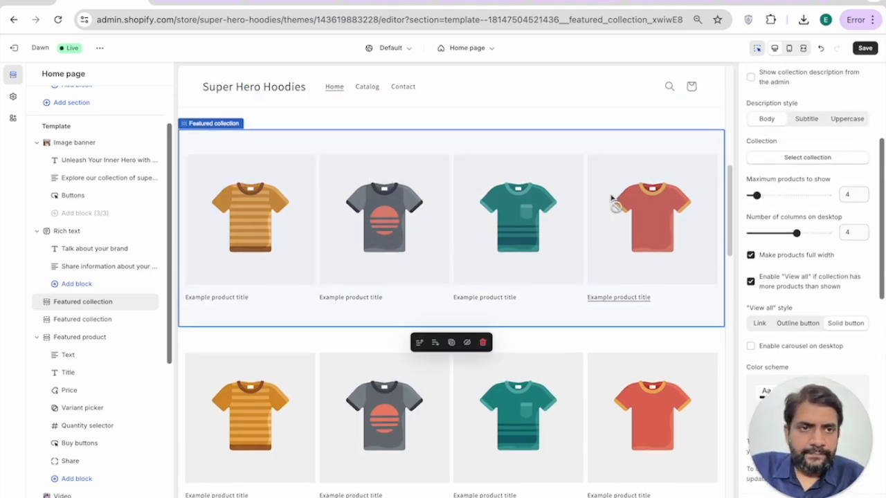
{"action": "scroll", "coordinate": [692, 180], "scroll_direction": "up", "scroll_amount": 3}
{"action": "left_click", "coordinate": [577, 249]}
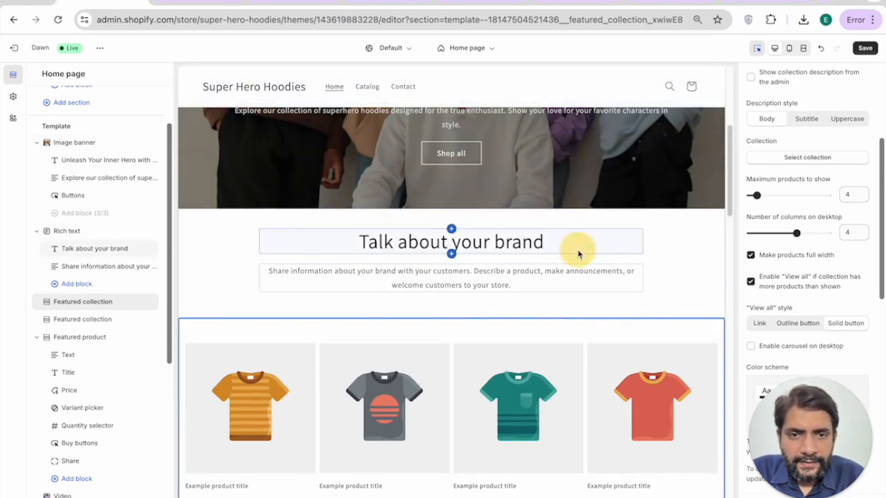
Step: Select the Rich text section, then the Image banner section, to view its settings
{"action": "left_click", "coordinate": [647, 279]}
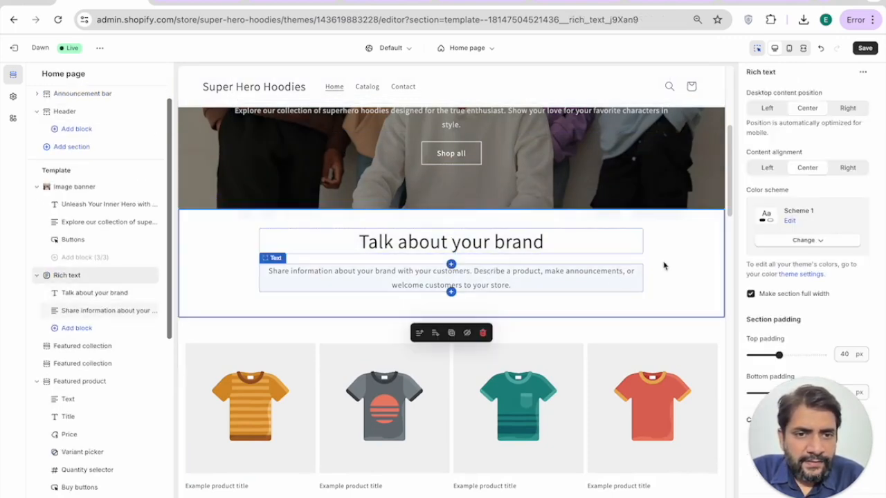
{"action": "left_click", "coordinate": [625, 195]}
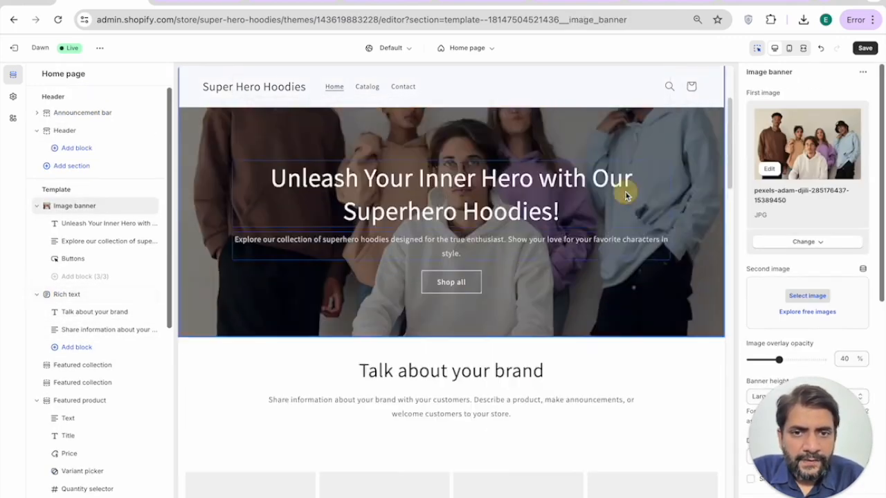
{"action": "scroll", "coordinate": [772, 254], "scroll_direction": "down", "scroll_amount": 5}
Step: Preview the home page full screen, scroll through it, and save the theme changes
{"action": "scroll", "coordinate": [627, 278], "scroll_direction": "down", "scroll_amount": 3}
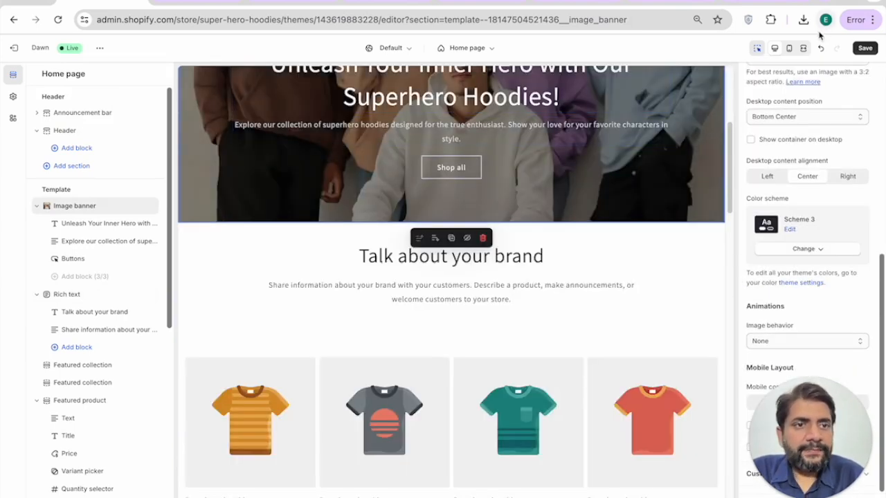
{"action": "left_click", "coordinate": [802, 48]}
{"action": "scroll", "coordinate": [513, 152], "scroll_direction": "down", "scroll_amount": 3}
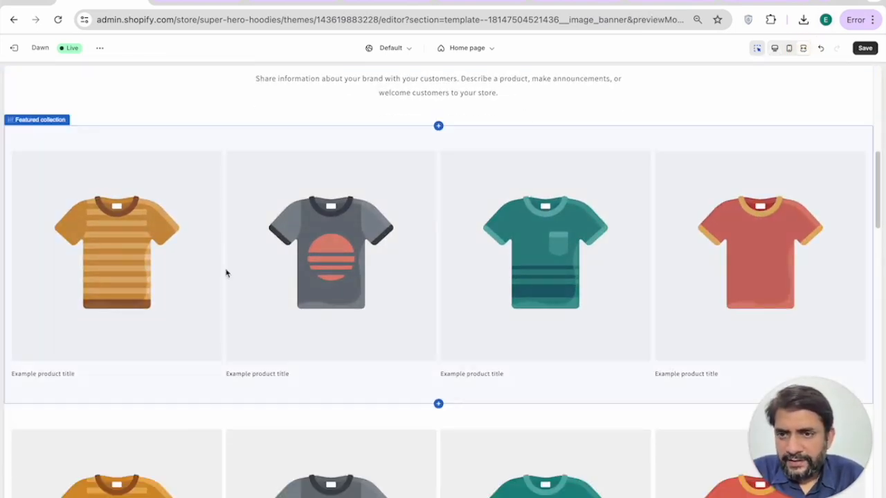
{"action": "scroll", "coordinate": [243, 287], "scroll_direction": "down", "scroll_amount": 2}
{"action": "scroll", "coordinate": [243, 287], "scroll_direction": "up", "scroll_amount": 3}
{"action": "scroll", "coordinate": [359, 279], "scroll_direction": "down", "scroll_amount": 5}
{"action": "scroll", "coordinate": [359, 280], "scroll_direction": "down", "scroll_amount": 10}
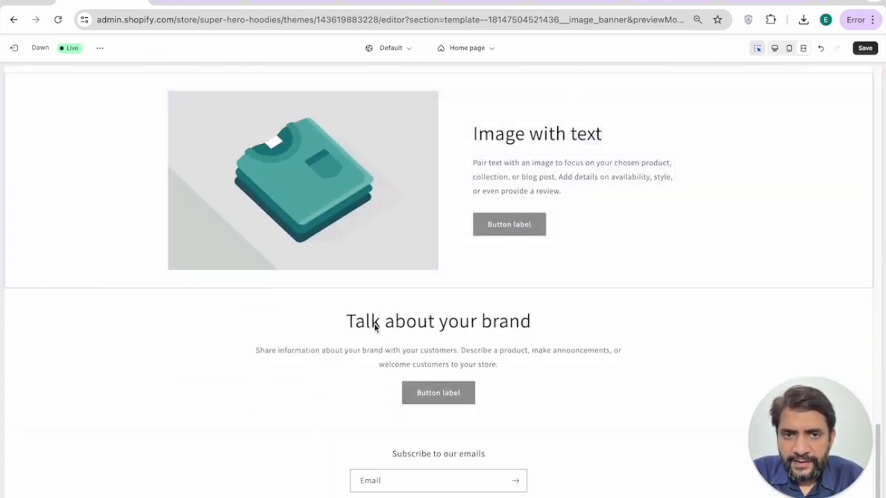
{"action": "scroll", "coordinate": [374, 327], "scroll_direction": "down", "scroll_amount": 1}
{"action": "left_click", "coordinate": [859, 49]}
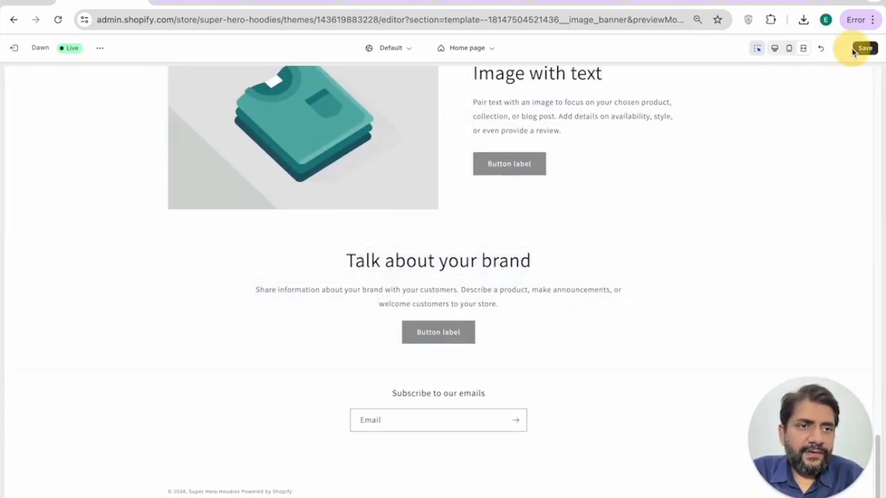
Step: Return from full-screen preview to the theme editor and review the saved home page
{"action": "left_click", "coordinate": [759, 54]}
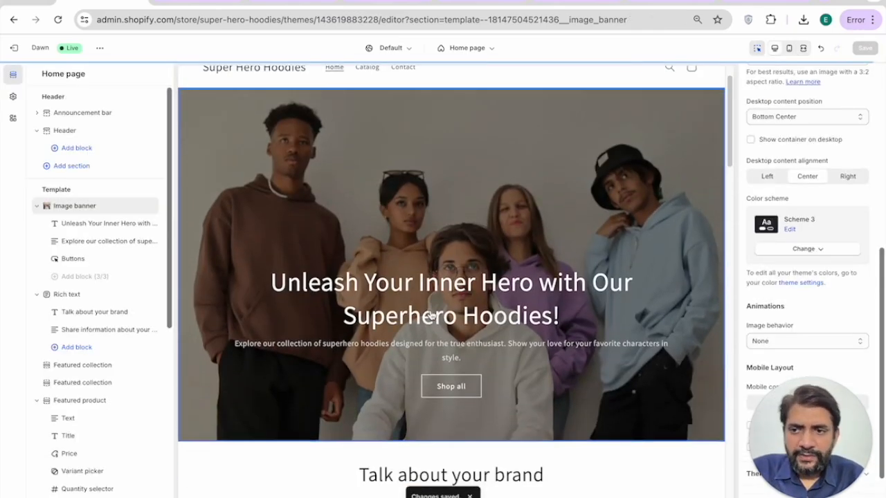
{"action": "scroll", "coordinate": [431, 315], "scroll_direction": "down", "scroll_amount": 15}
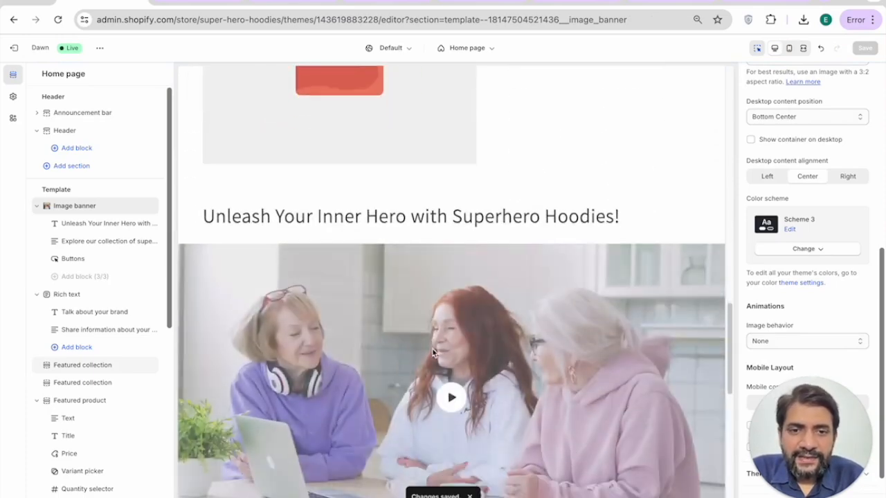
{"action": "scroll", "coordinate": [433, 353], "scroll_direction": "down", "scroll_amount": 6}
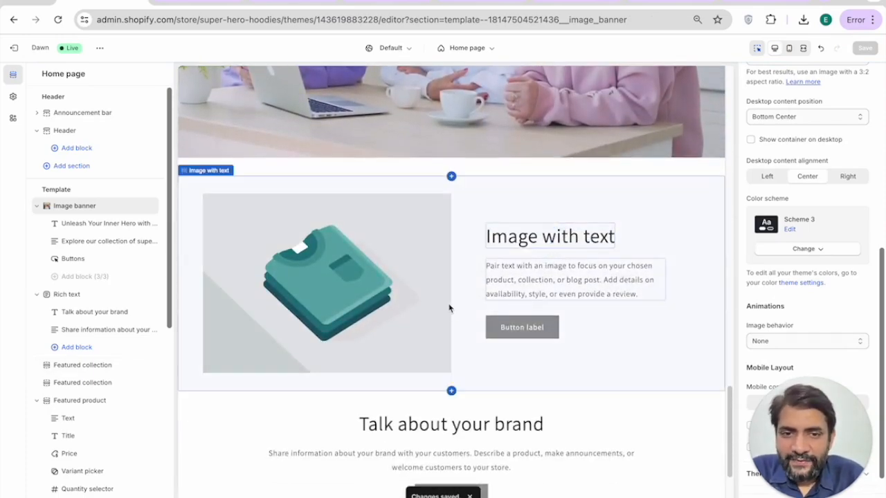
{"action": "scroll", "coordinate": [536, 268], "scroll_direction": "up", "scroll_amount": 10}
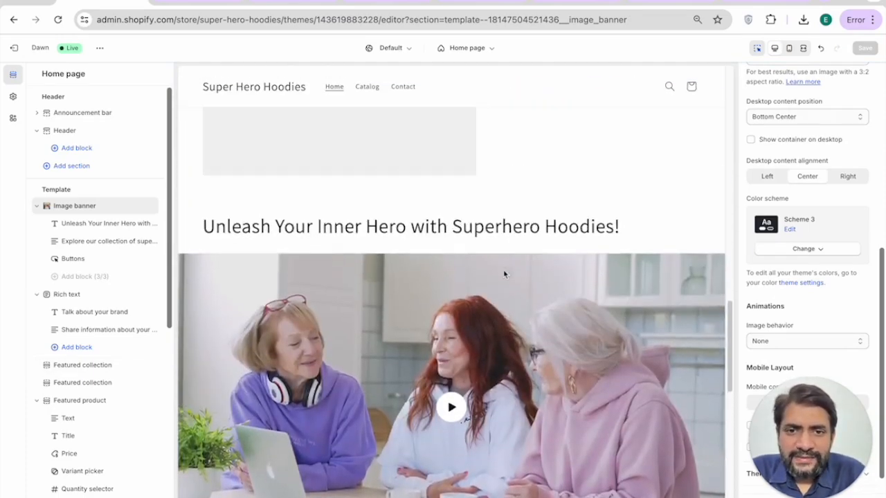
{"action": "scroll", "coordinate": [364, 351], "scroll_direction": "up", "scroll_amount": 10}
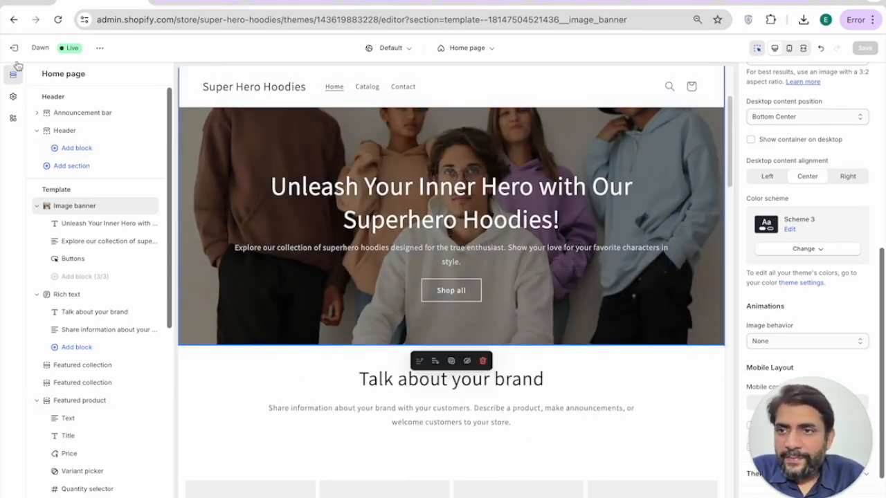
Step: Exit the theme editor, open the empty Products list, and start a new product
{"action": "left_click", "coordinate": [17, 48]}
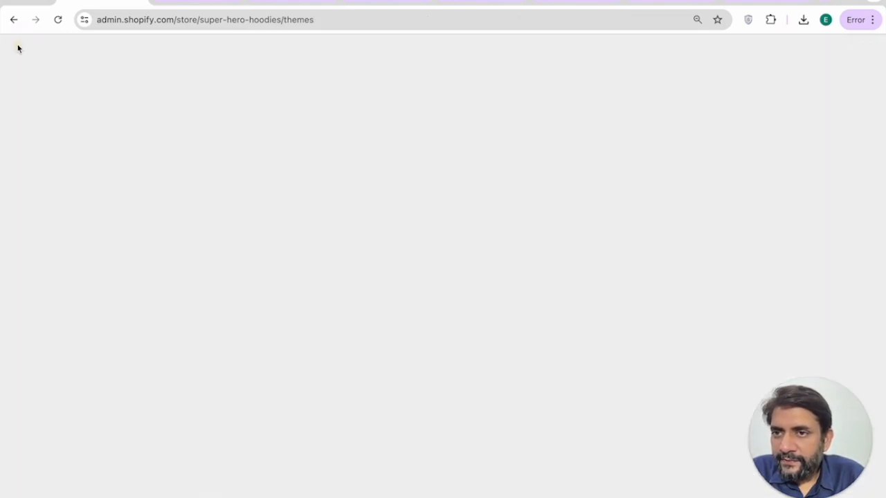
{"action": "left_click", "coordinate": [37, 106]}
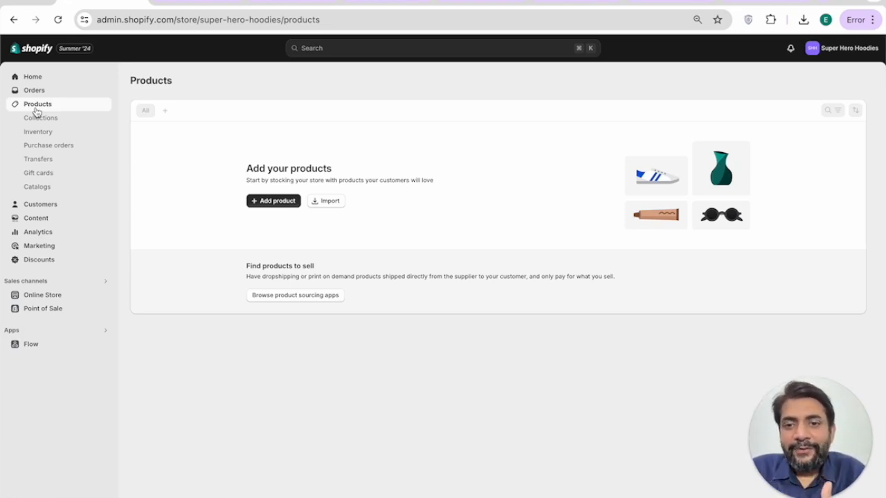
{"action": "left_click", "coordinate": [283, 207]}
{"action": "left_click", "coordinate": [340, 125]}
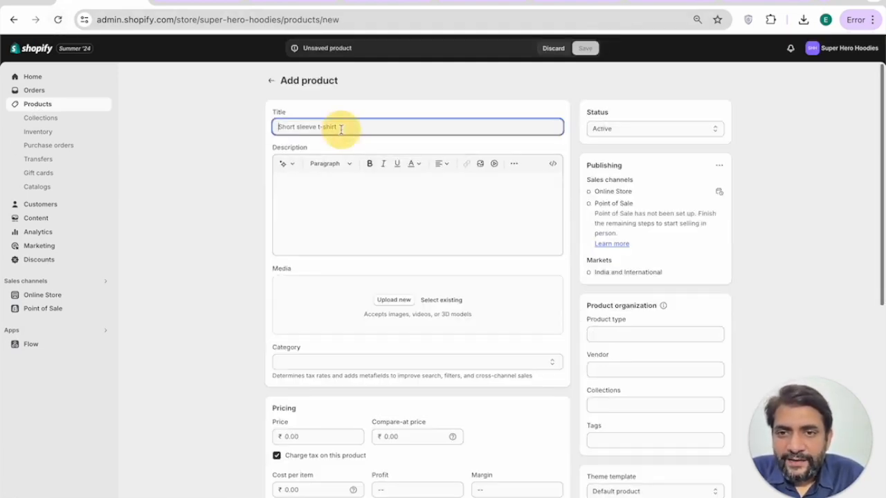
{"action": "left_click", "coordinate": [321, 199]}
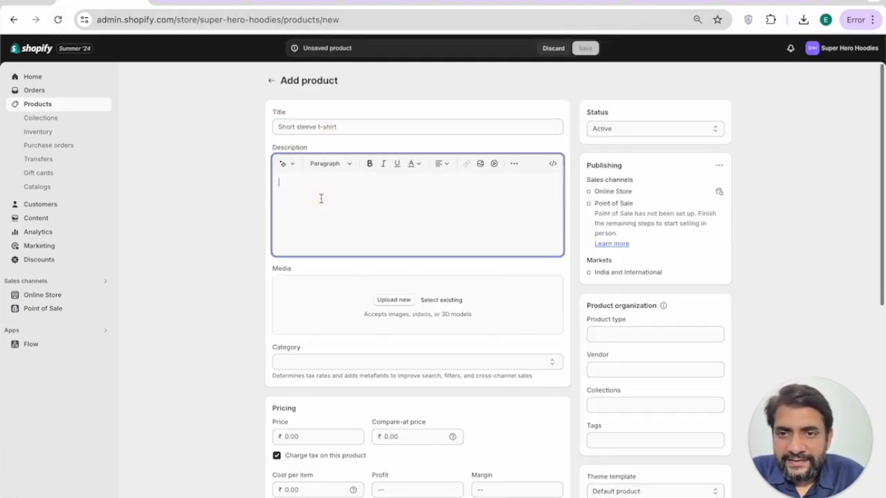
{"action": "left_click", "coordinate": [283, 163]}
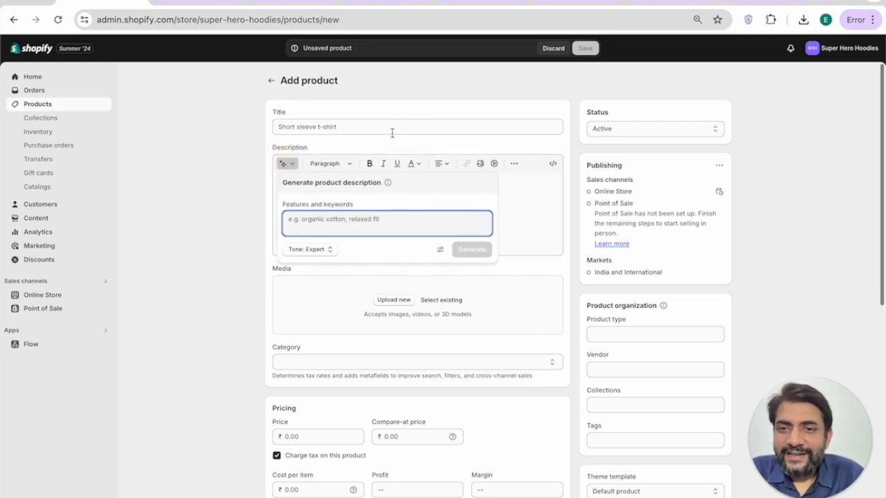
{"action": "left_click", "coordinate": [517, 202]}
{"action": "scroll", "coordinate": [517, 201], "scroll_direction": "down", "scroll_amount": 2}
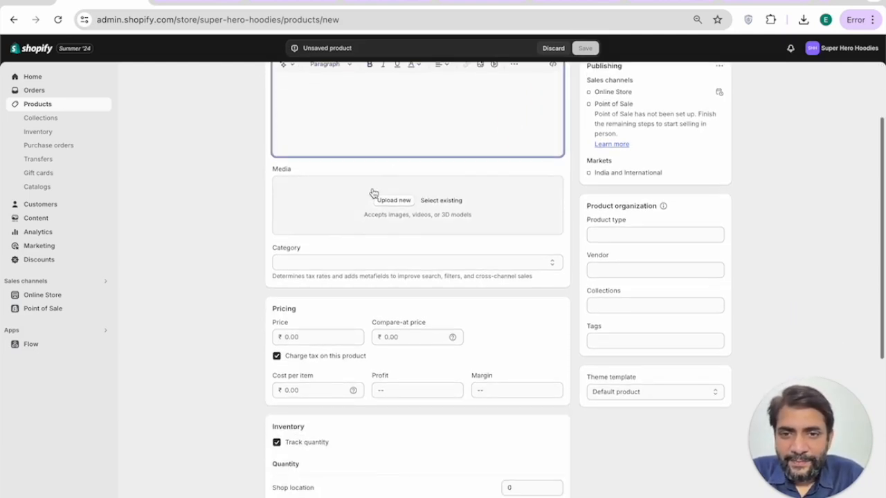
{"action": "scroll", "coordinate": [374, 201], "scroll_direction": "down", "scroll_amount": 2}
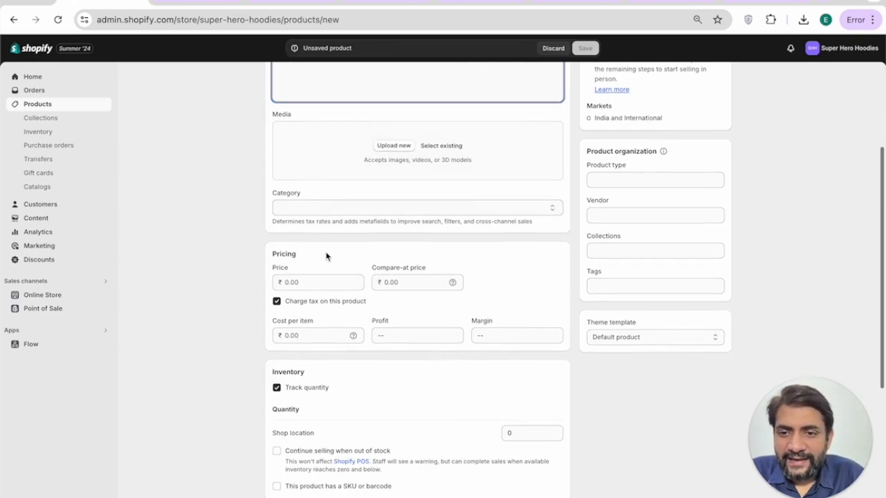
{"action": "scroll", "coordinate": [327, 257], "scroll_direction": "down", "scroll_amount": 1}
{"action": "scroll", "coordinate": [431, 245], "scroll_direction": "down", "scroll_amount": 1}
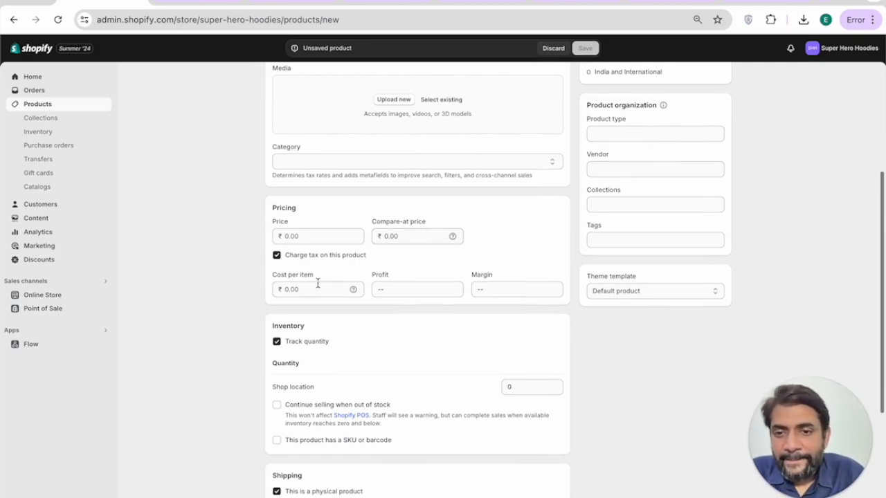
{"action": "scroll", "coordinate": [317, 283], "scroll_direction": "down", "scroll_amount": 1}
{"action": "scroll", "coordinate": [339, 263], "scroll_direction": "down", "scroll_amount": 3}
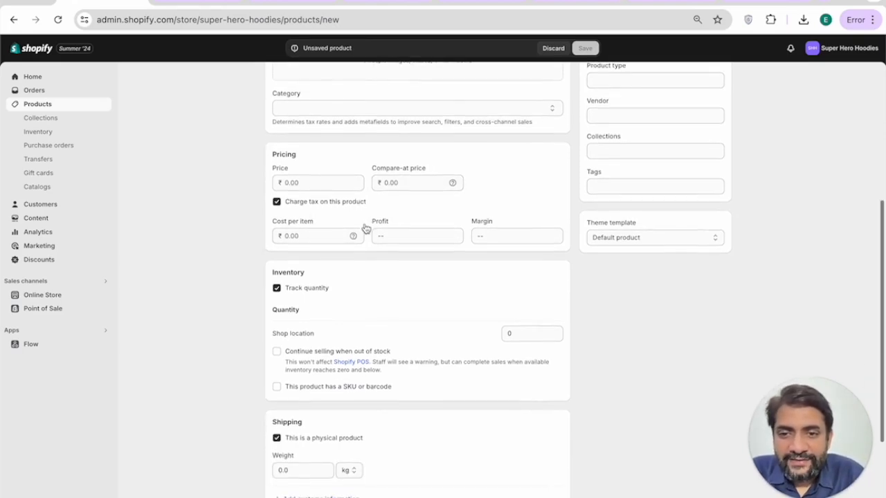
{"action": "scroll", "coordinate": [419, 265], "scroll_direction": "down", "scroll_amount": 2}
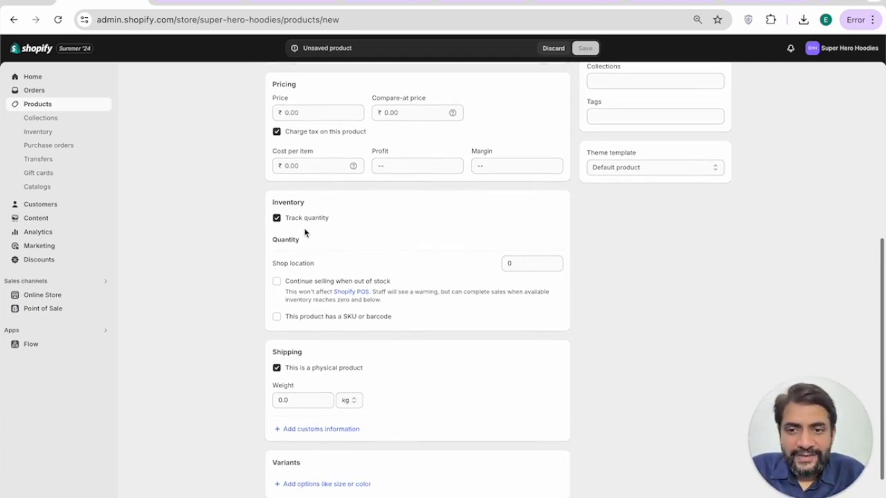
{"action": "scroll", "coordinate": [305, 233], "scroll_direction": "down", "scroll_amount": 1}
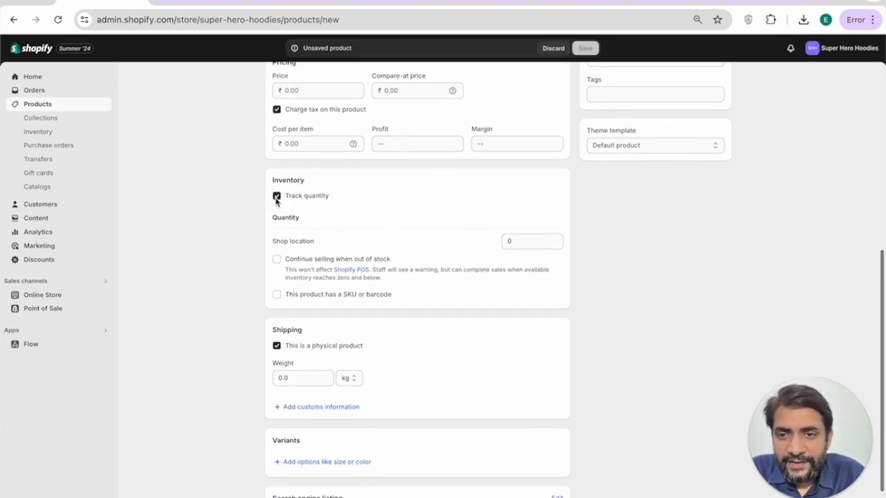
{"action": "scroll", "coordinate": [278, 227], "scroll_direction": "down", "scroll_amount": 1}
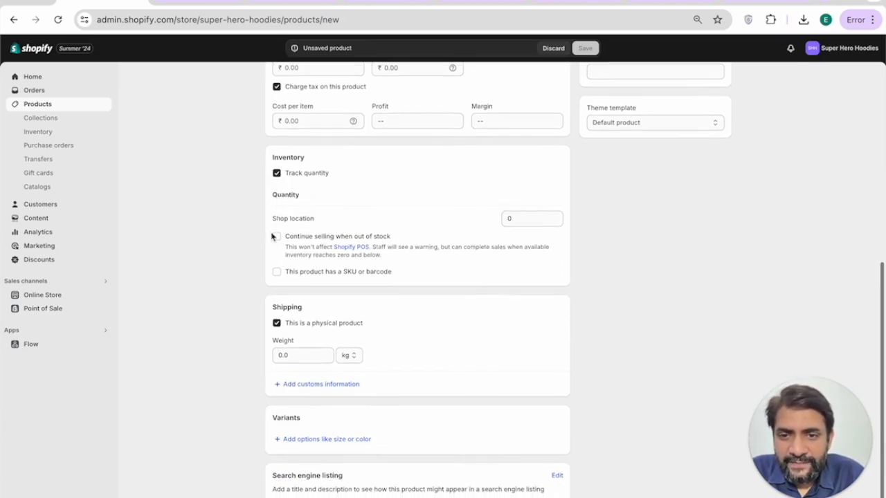
{"action": "scroll", "coordinate": [274, 228], "scroll_direction": "down", "scroll_amount": 1}
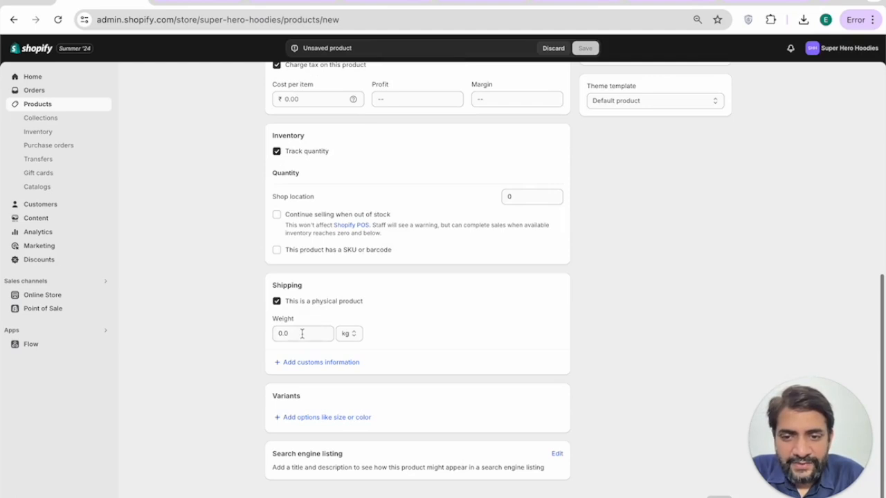
Step: Add a Color variant option with the values Black, White and Green
{"action": "left_click", "coordinate": [357, 419]}
{"action": "scroll", "coordinate": [379, 329], "scroll_direction": "down", "scroll_amount": 5}
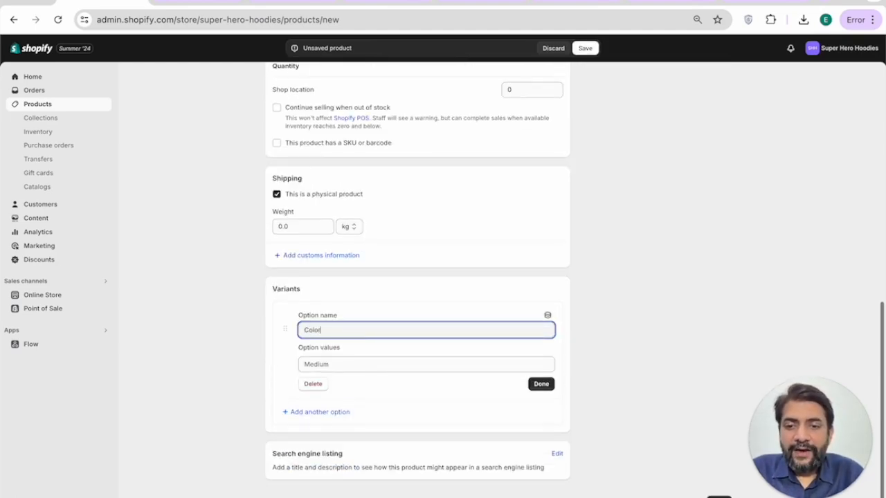
{"action": "left_click", "coordinate": [379, 364]}
{"action": "type", "text": "Black"}
{"action": "key", "text": "Return"}
{"action": "type", "text": "White"}
{"action": "key", "text": "Return"}
{"action": "type", "text": "Green"}
{"action": "key", "text": "Return"}
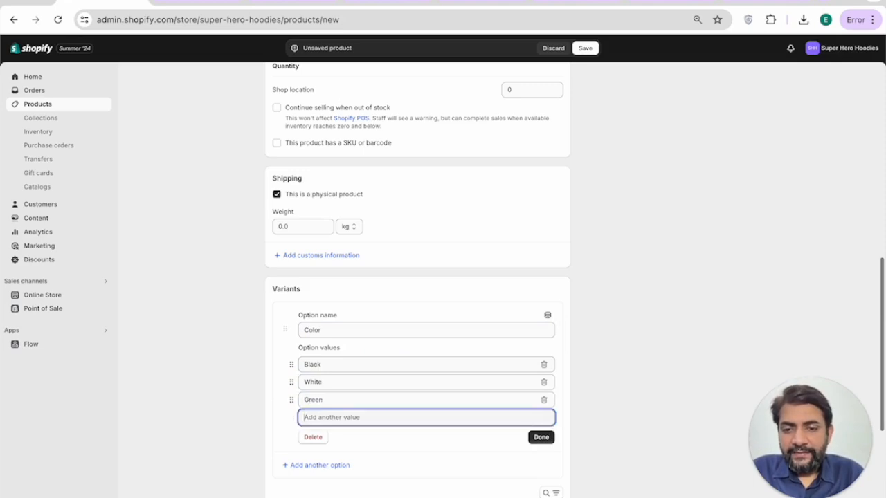
{"action": "type", "text": "Blue"}
Step: Retitle the product 'Spiderman Hoodie'
{"action": "scroll", "coordinate": [507, 400], "scroll_direction": "up", "scroll_amount": 7}
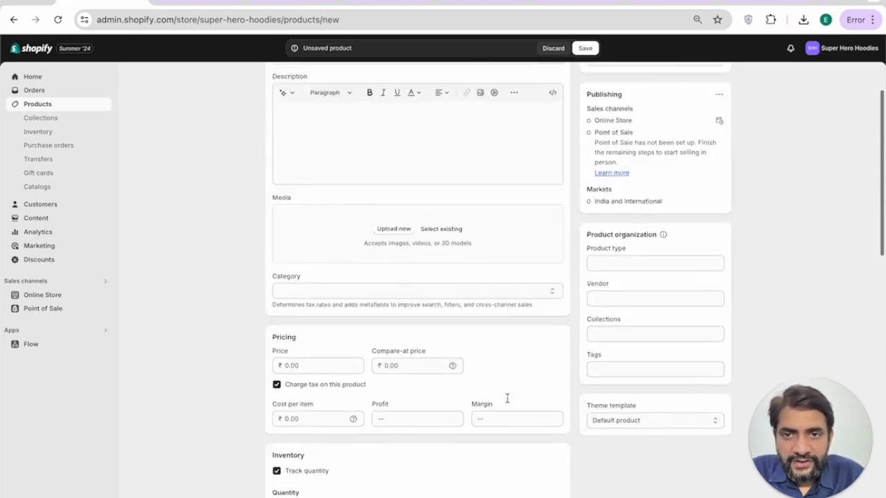
{"action": "scroll", "coordinate": [507, 400], "scroll_direction": "down", "scroll_amount": 7}
{"action": "scroll", "coordinate": [507, 399], "scroll_direction": "up", "scroll_amount": 2}
{"action": "scroll", "coordinate": [507, 403], "scroll_direction": "up", "scroll_amount": 5}
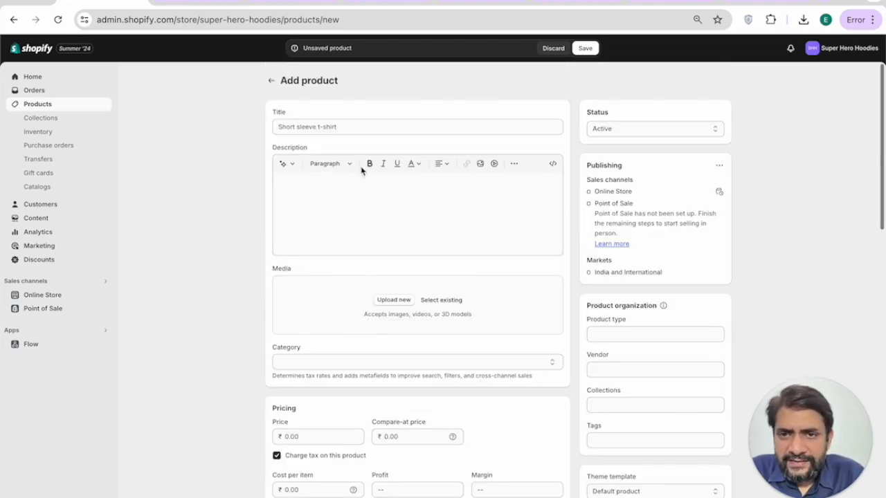
{"action": "left_click", "coordinate": [332, 126]}
{"action": "type", "text": "Spiderman Hoodie"}
Step: Generate an AI product description from keywords with the Playful tone
{"action": "left_click", "coordinate": [284, 163]}
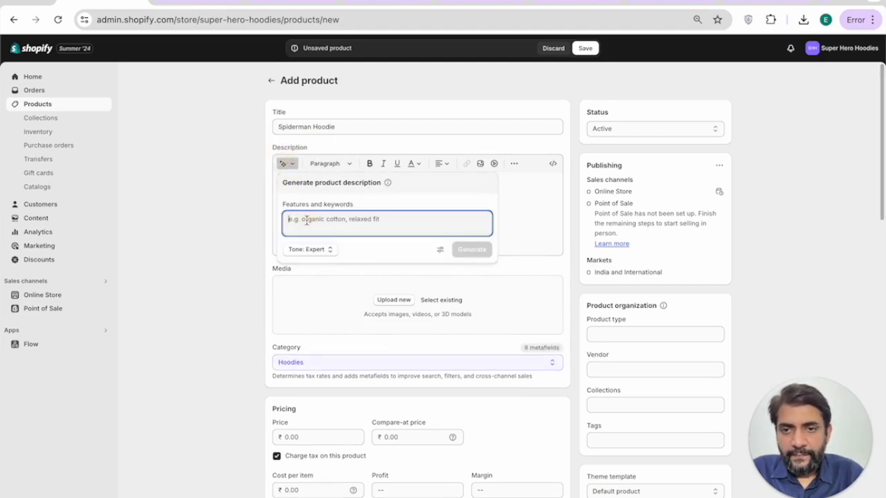
{"action": "type", "text": "spiderman hoodies for men"}
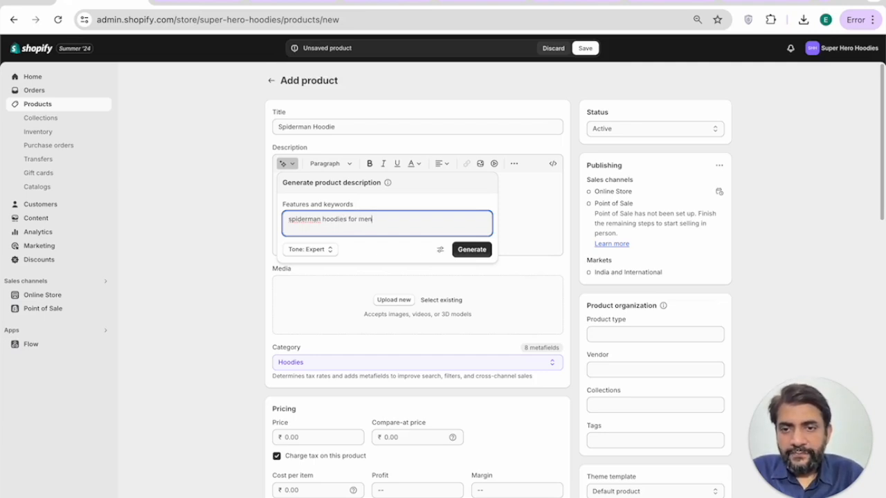
{"action": "left_click", "coordinate": [312, 249]}
{"action": "left_click", "coordinate": [322, 138]}
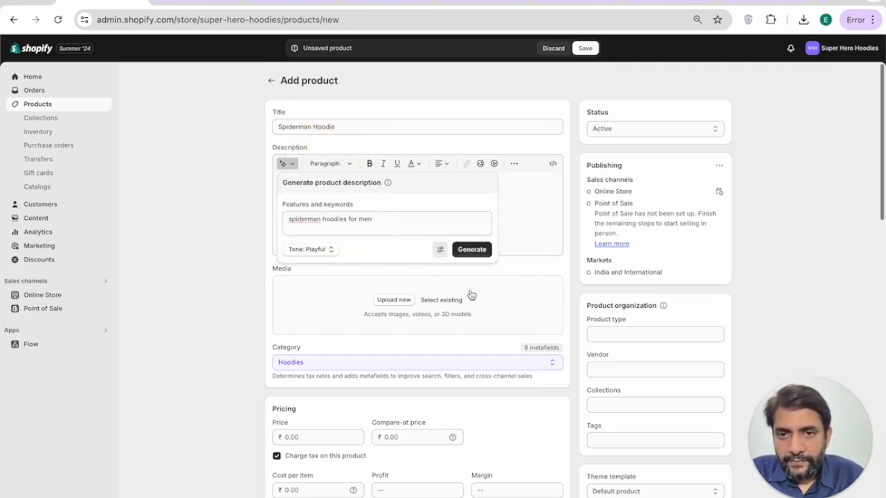
{"action": "left_click", "coordinate": [473, 253]}
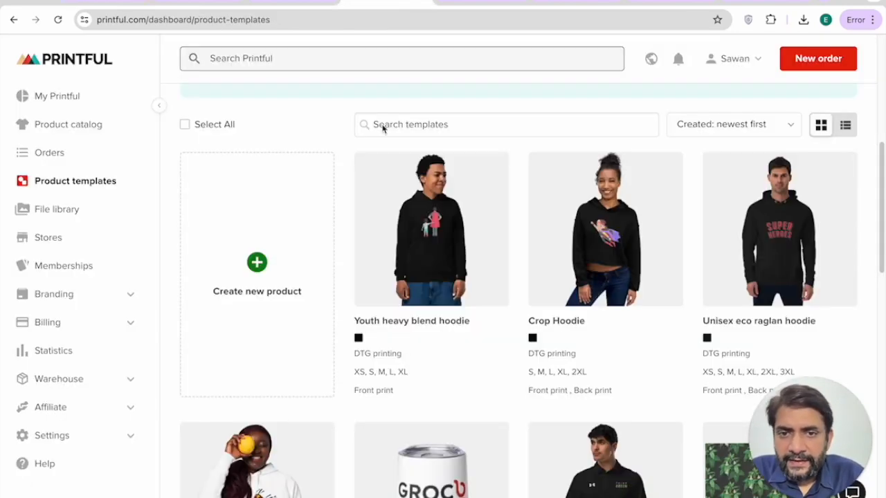
Step: Look at the Youth heavy blend hoodie template and Dawn preview, then keep the generated description
{"action": "scroll", "coordinate": [381, 173], "scroll_direction": "down", "scroll_amount": 1}
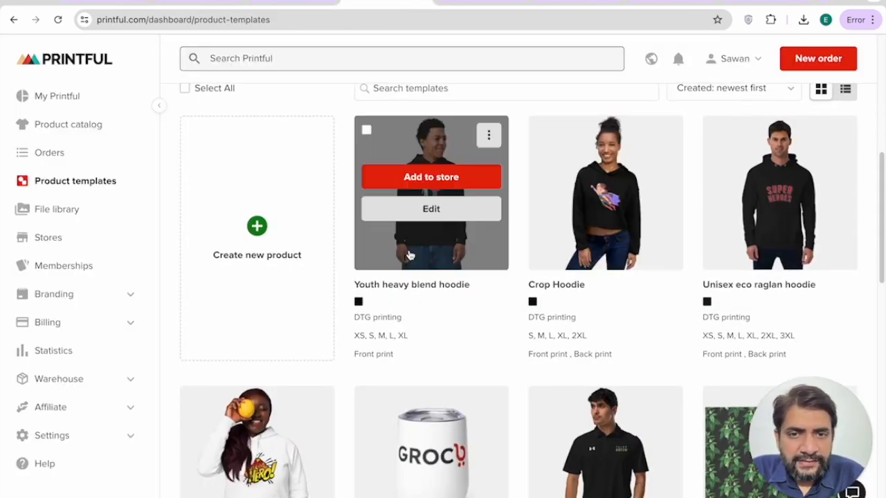
{"action": "left_click", "coordinate": [408, 255]}
{"action": "scroll", "coordinate": [409, 256], "scroll_direction": "up", "scroll_amount": 5}
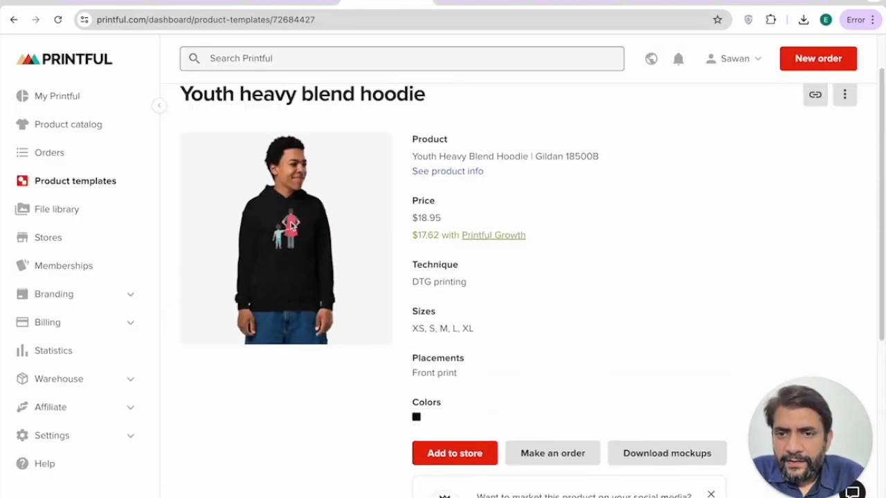
{"action": "left_click", "coordinate": [196, 2]}
{"action": "scroll", "coordinate": [348, 188], "scroll_direction": "up", "scroll_amount": 8}
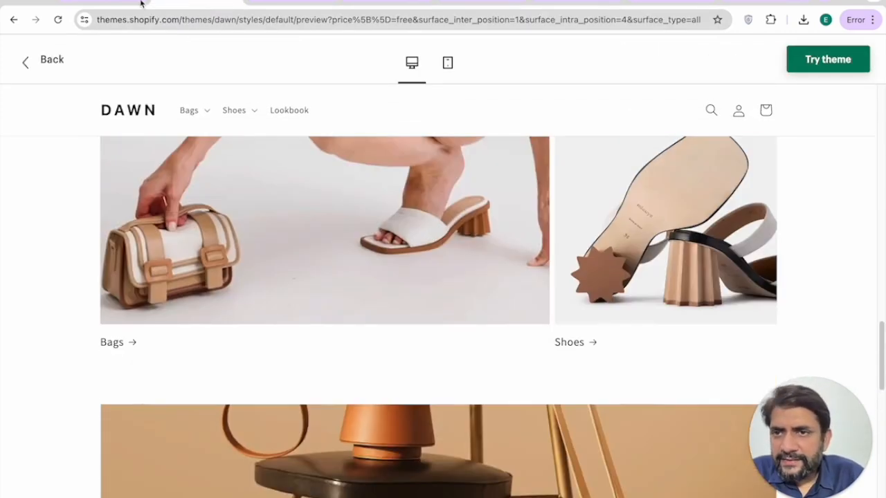
{"action": "left_click", "coordinate": [115, 2]}
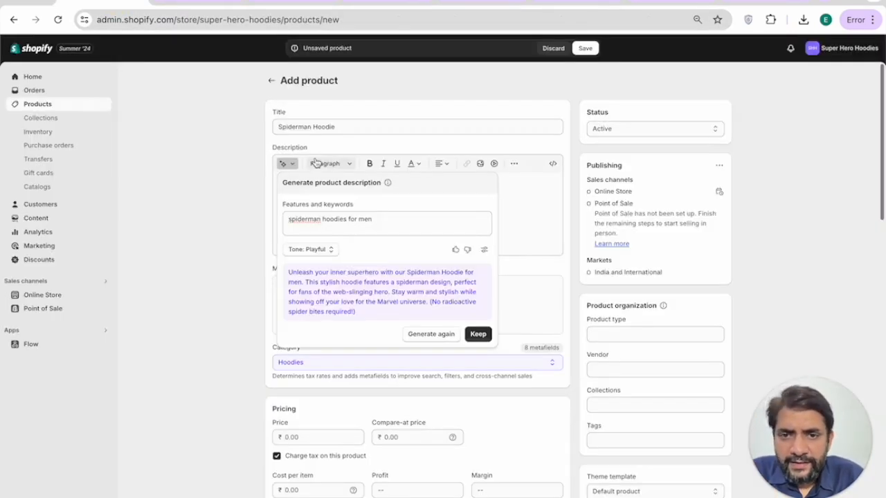
{"action": "left_click", "coordinate": [478, 335]}
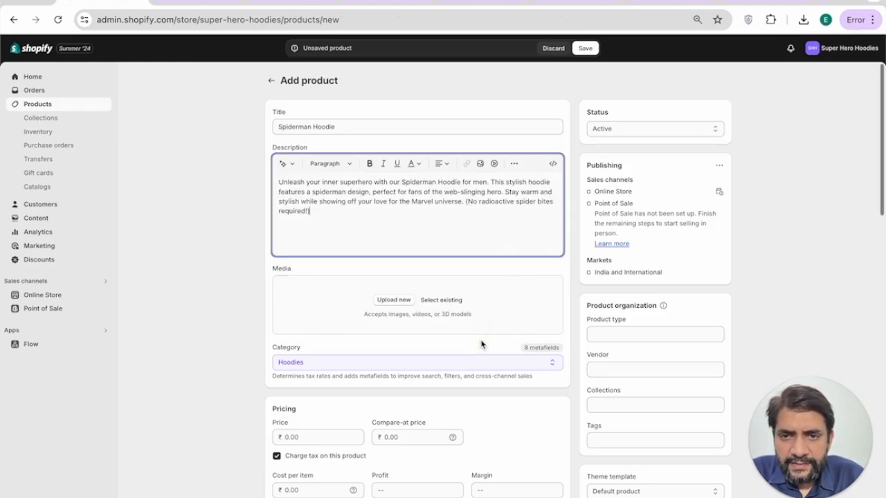
{"action": "scroll", "coordinate": [436, 231], "scroll_direction": "down", "scroll_amount": 3}
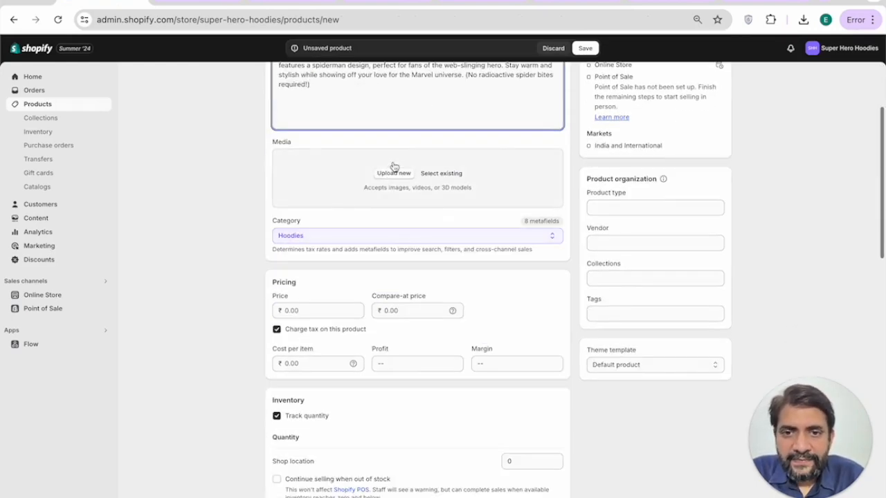
Step: Try Upload new and Select existing for media, cancel both, and go to the Pexels results
{"action": "left_click", "coordinate": [394, 174]}
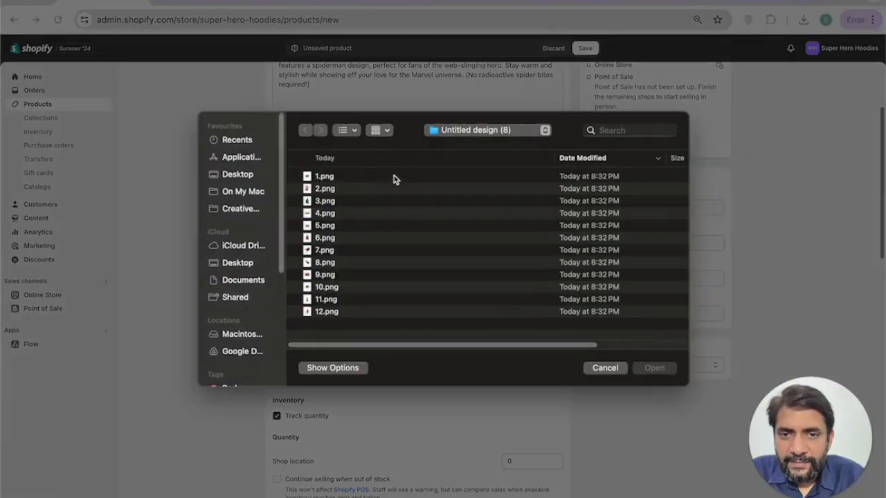
{"action": "key", "text": "Escape"}
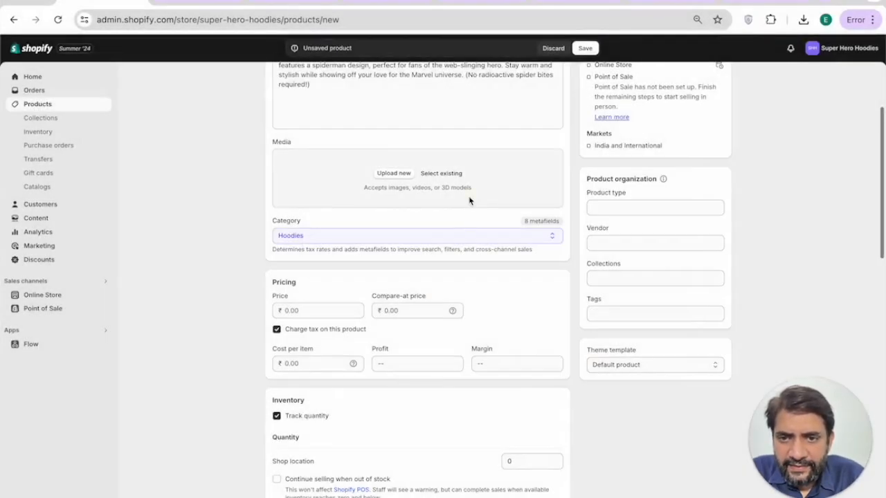
{"action": "left_click", "coordinate": [469, 201]}
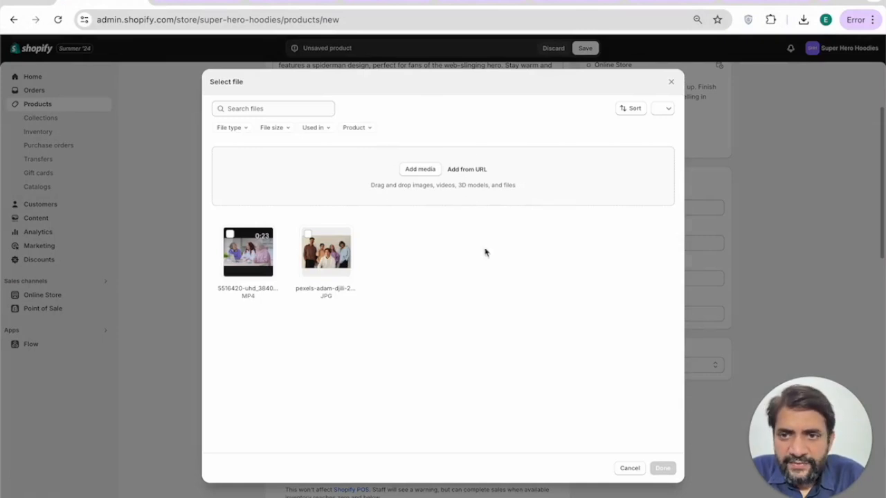
{"action": "left_click", "coordinate": [632, 471]}
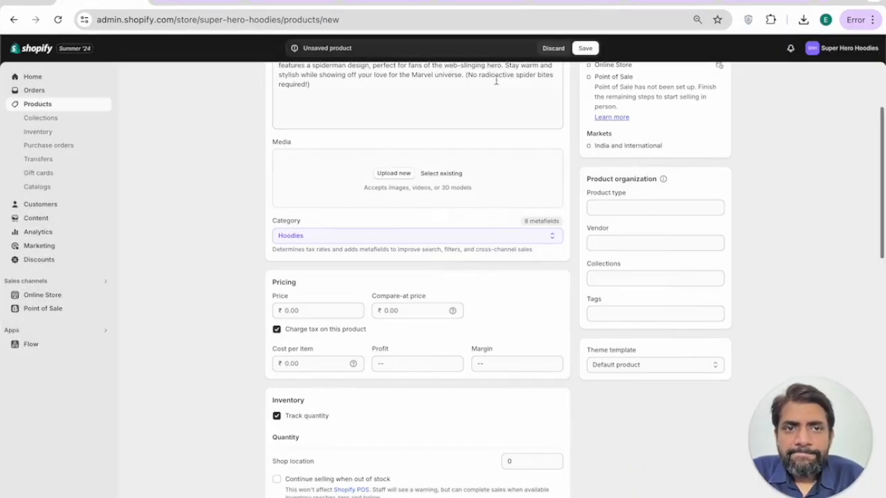
{"action": "left_click", "coordinate": [733, 3]}
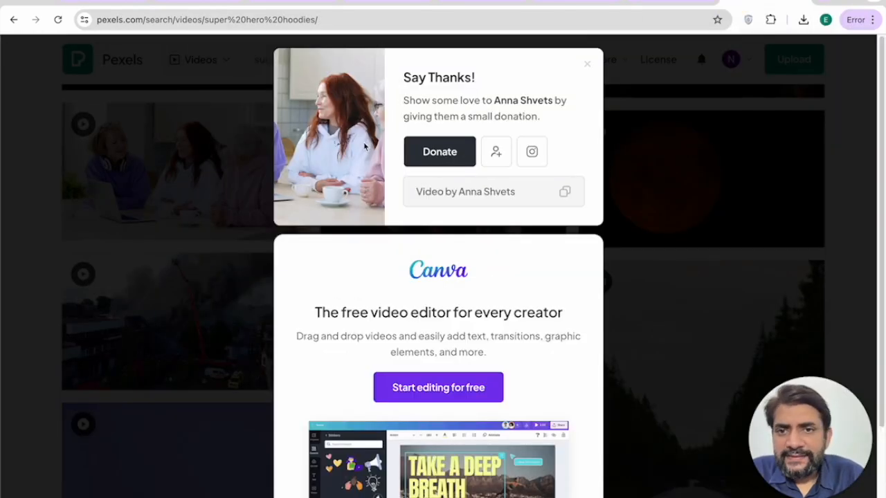
Step: Search Pexels for 'hoodies' with the result type set to Photos
{"action": "left_click", "coordinate": [90, 123]}
{"action": "left_click", "coordinate": [276, 59]}
{"action": "type", "text": "hoodies"}
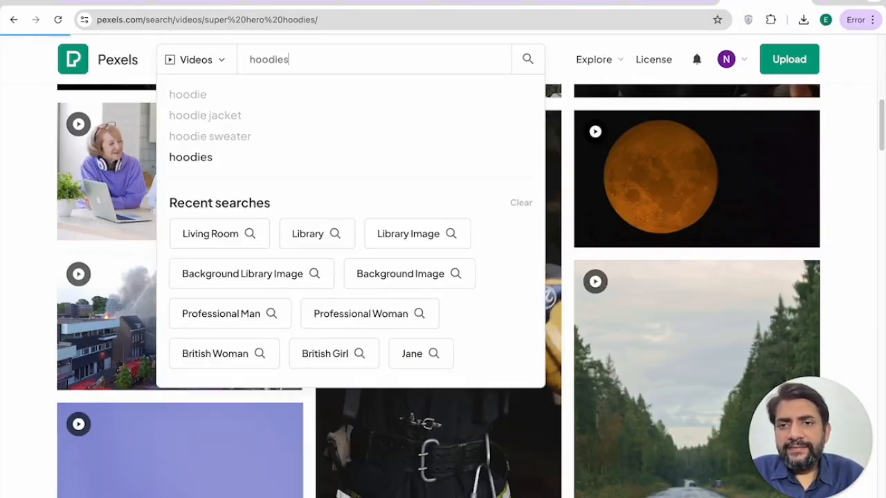
{"action": "key", "text": "Return"}
{"action": "left_click", "coordinate": [195, 55]}
{"action": "left_click", "coordinate": [194, 95]}
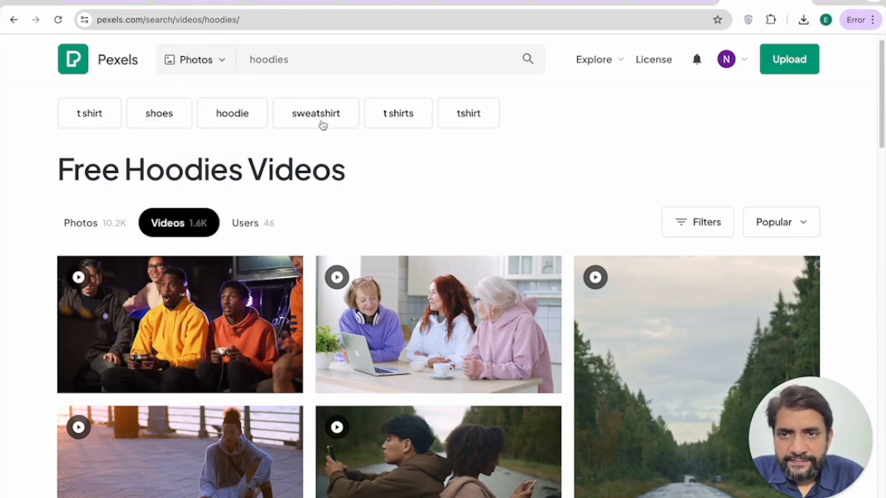
{"action": "left_click", "coordinate": [359, 61]}
{"action": "left_click", "coordinate": [111, 223]}
Step: Save four hoodie photos: yellow hoodie, grey hoodie on bridge, colourful pair, man on phone
{"action": "scroll", "coordinate": [76, 307], "scroll_direction": "down", "scroll_amount": 2}
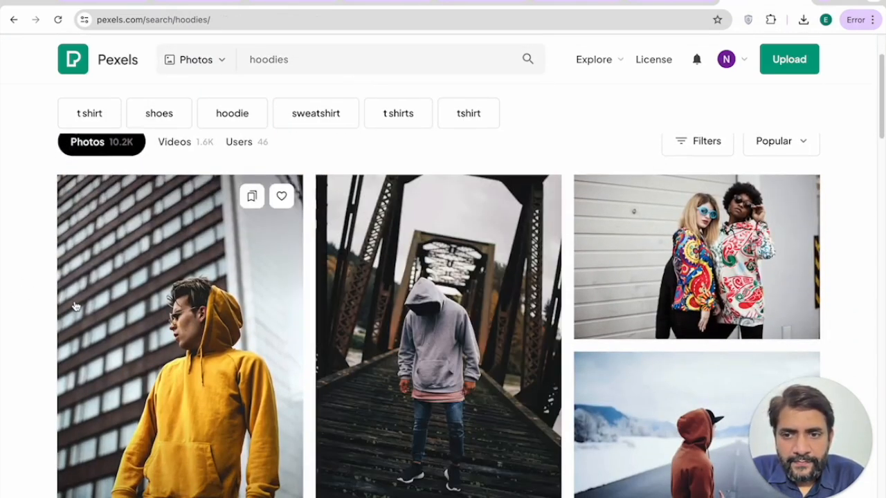
{"action": "scroll", "coordinate": [75, 307], "scroll_direction": "down", "scroll_amount": 2}
{"action": "right_click", "coordinate": [172, 247]}
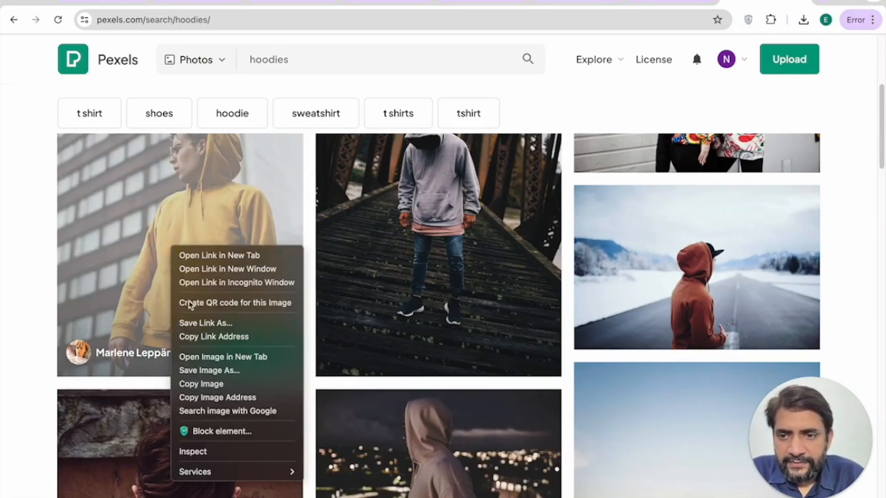
{"action": "left_click", "coordinate": [195, 373]}
{"action": "right_click", "coordinate": [432, 267]}
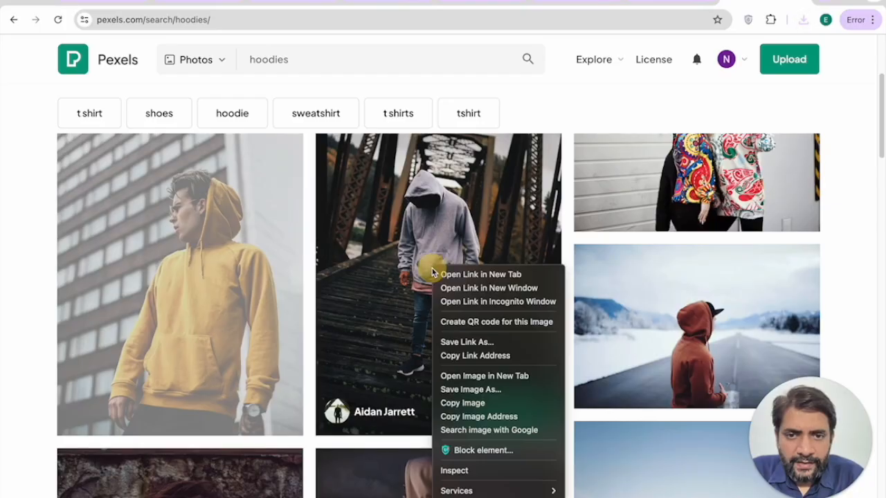
{"action": "left_click", "coordinate": [452, 389]}
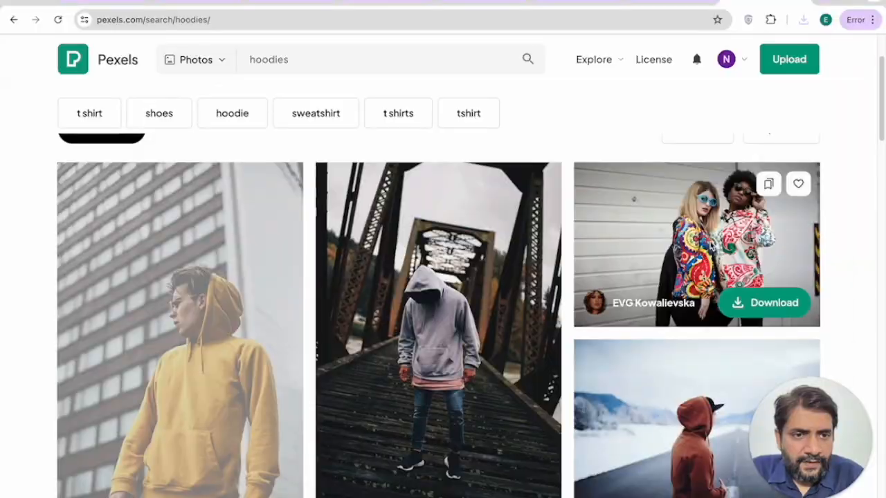
{"action": "right_click", "coordinate": [712, 238]}
{"action": "left_click", "coordinate": [731, 367]}
{"action": "right_click", "coordinate": [191, 232]}
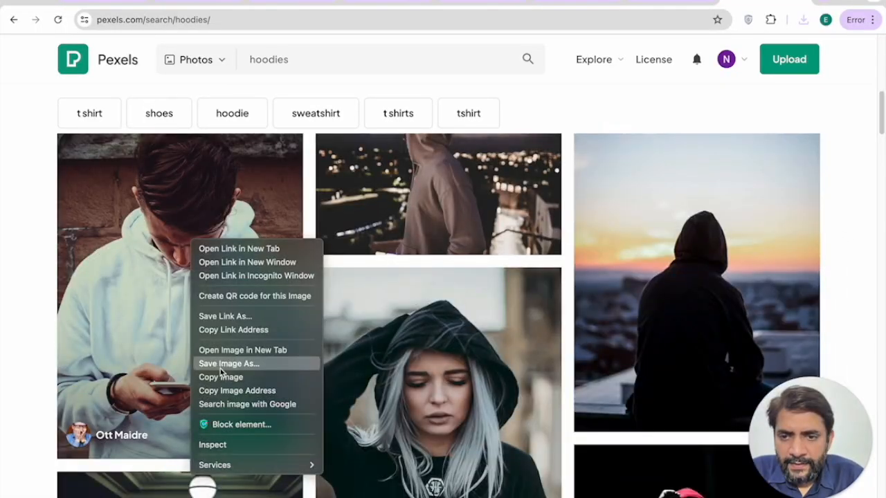
{"action": "left_click", "coordinate": [221, 363]}
{"action": "key", "text": "Return"}
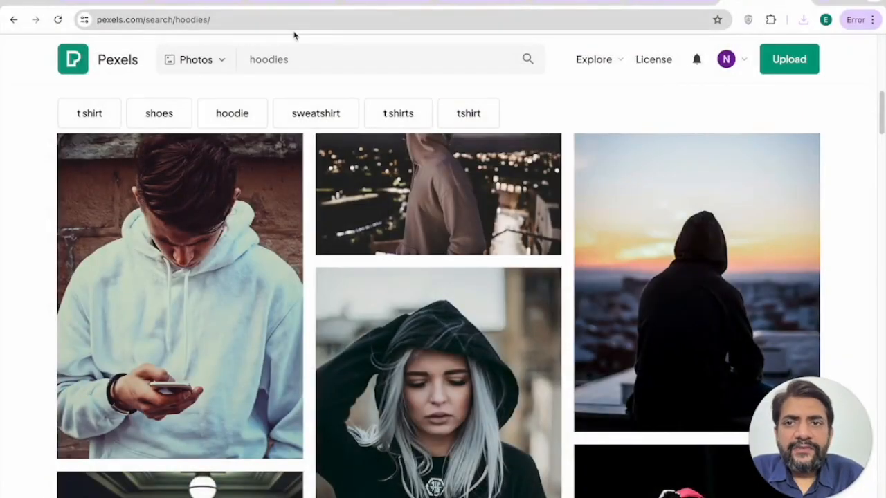
{"action": "left_click", "coordinate": [183, 3]}
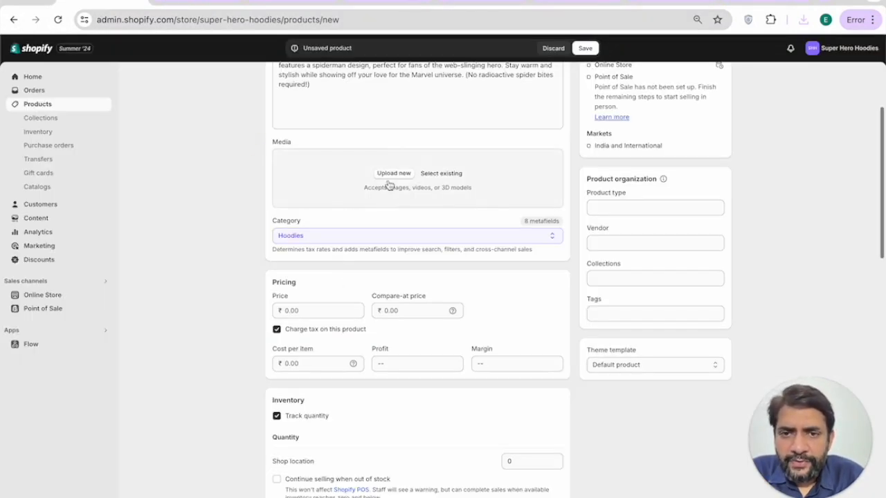
Step: Add a downloaded Pexels hoodie photo to the product media by dragging it from the downloads list
{"action": "left_click", "coordinate": [389, 183]}
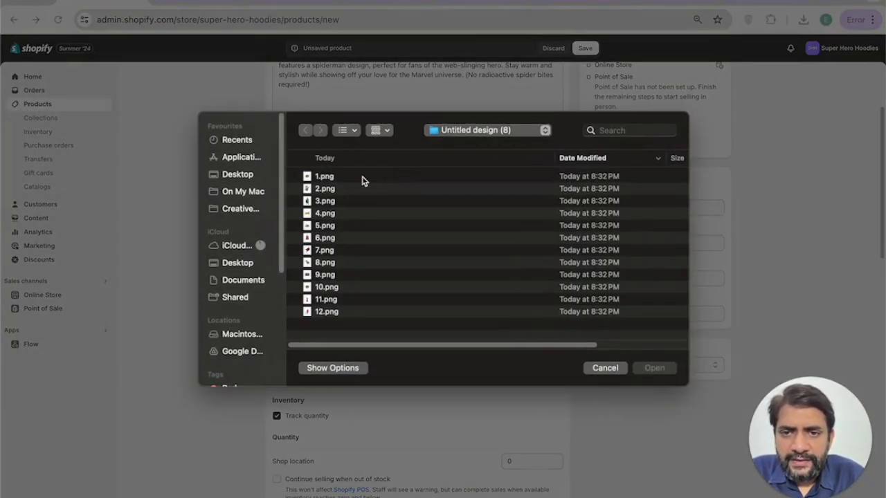
{"action": "left_click", "coordinate": [463, 134]}
{"action": "left_click", "coordinate": [465, 144]}
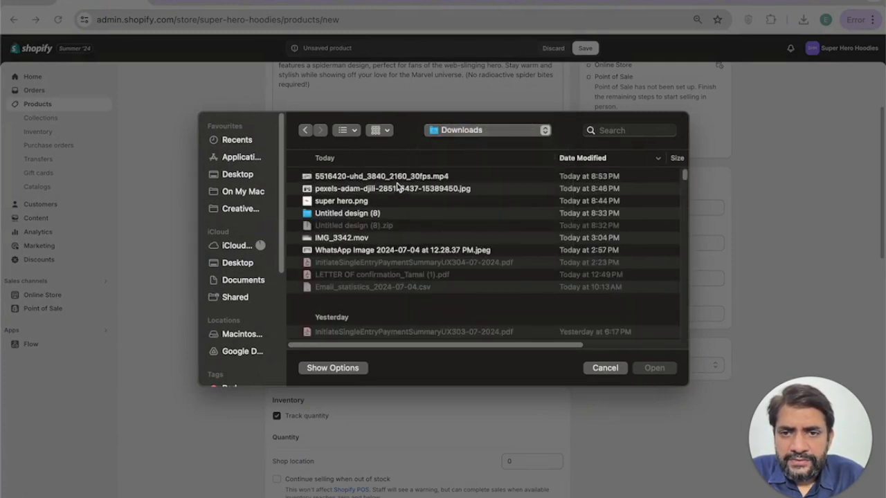
{"action": "left_click", "coordinate": [398, 178]}
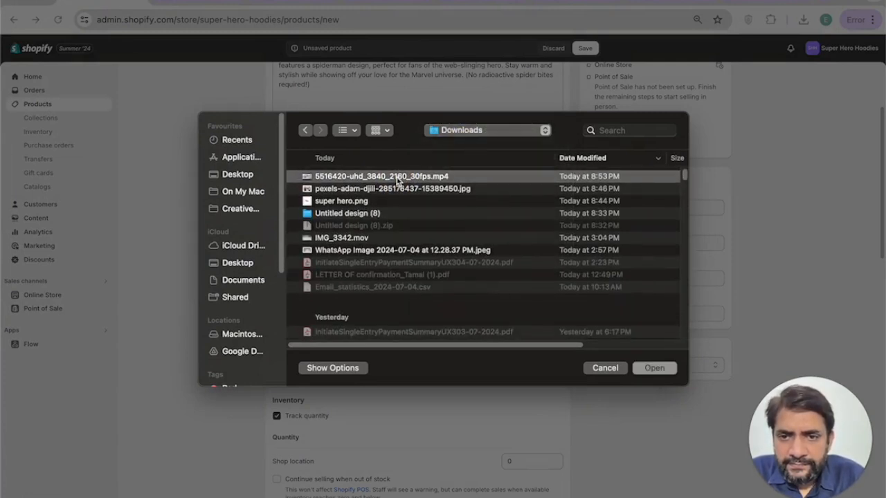
{"action": "scroll", "coordinate": [395, 178], "scroll_direction": "down", "scroll_amount": 5}
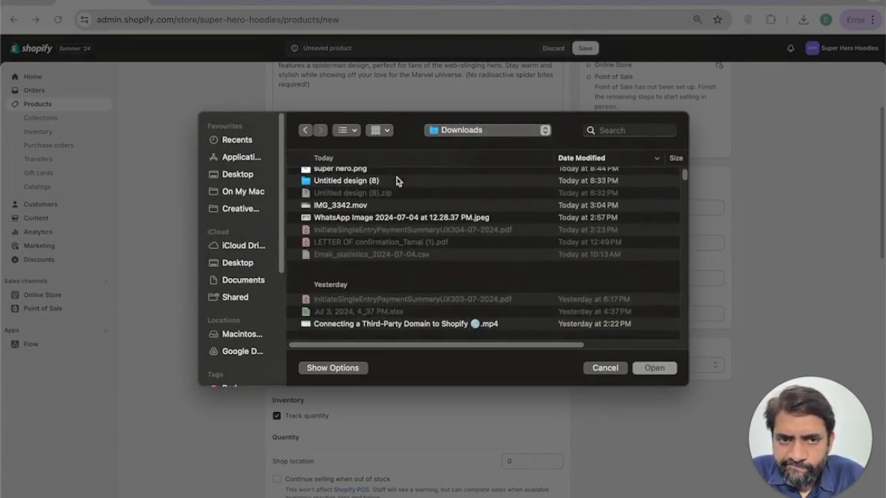
{"action": "scroll", "coordinate": [415, 194], "scroll_direction": "up", "scroll_amount": 5}
{"action": "left_click", "coordinate": [600, 369]}
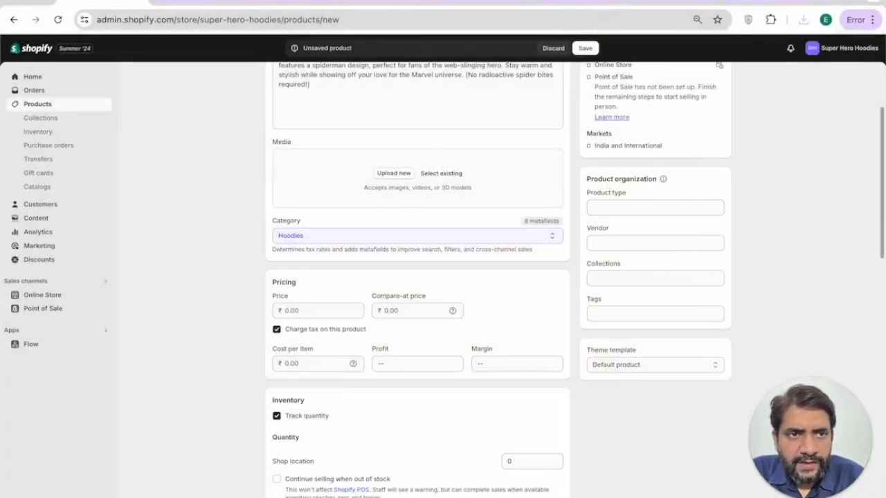
{"action": "left_click", "coordinate": [802, 20]}
{"action": "left_click_drag", "start_coordinate": [697, 78], "coordinate": [497, 183]}
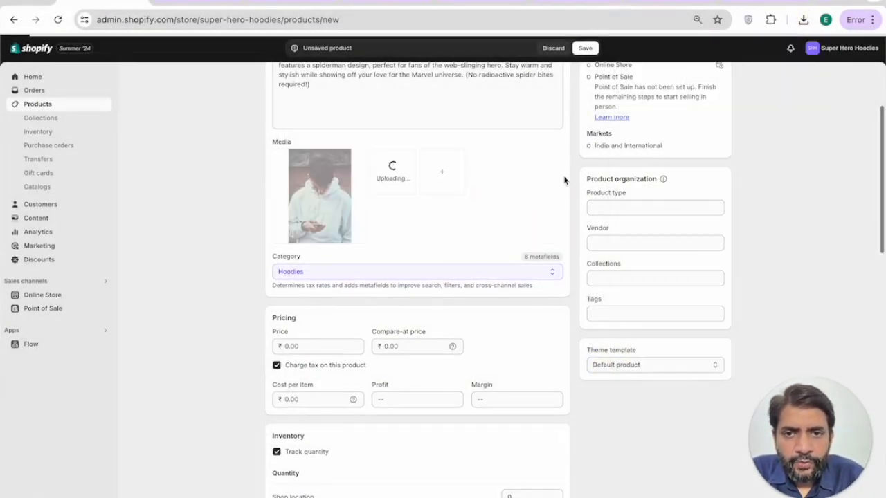
Step: Set the price to 400.00 with a compare-at price of 1,400.00
{"action": "scroll", "coordinate": [498, 204], "scroll_direction": "down", "scroll_amount": 2}
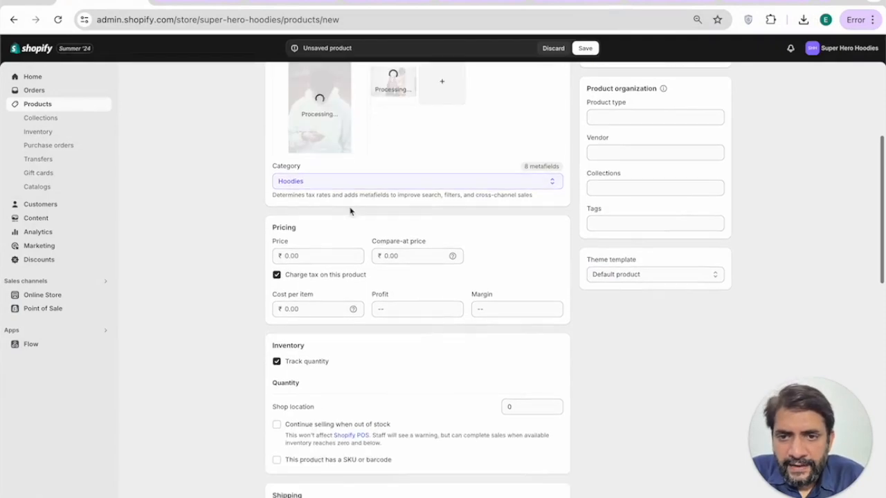
{"action": "scroll", "coordinate": [335, 192], "scroll_direction": "down", "scroll_amount": 2}
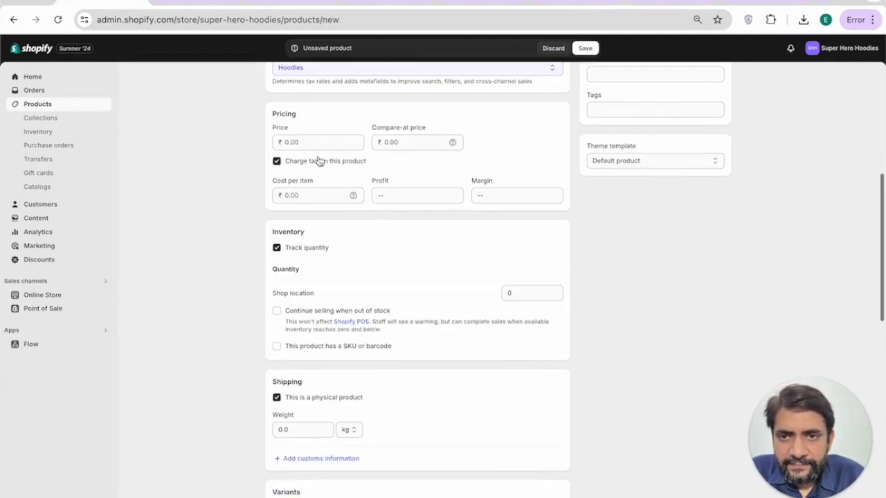
{"action": "left_click", "coordinate": [317, 137]}
{"action": "left_click", "coordinate": [405, 140]}
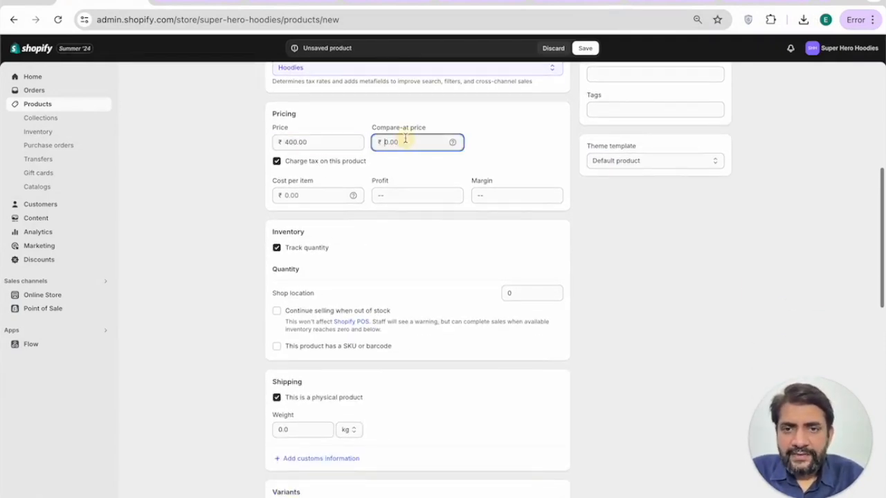
{"action": "scroll", "coordinate": [415, 208], "scroll_direction": "down", "scroll_amount": 4}
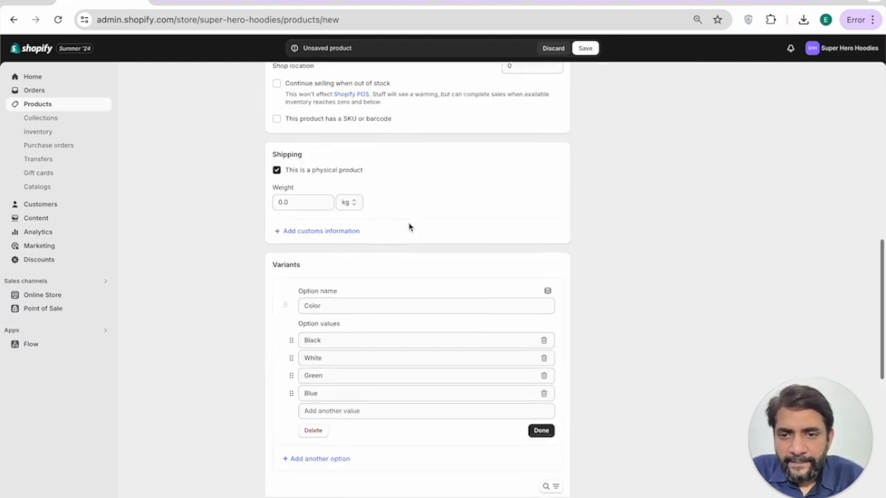
{"action": "scroll", "coordinate": [454, 380], "scroll_direction": "up", "scroll_amount": 10}
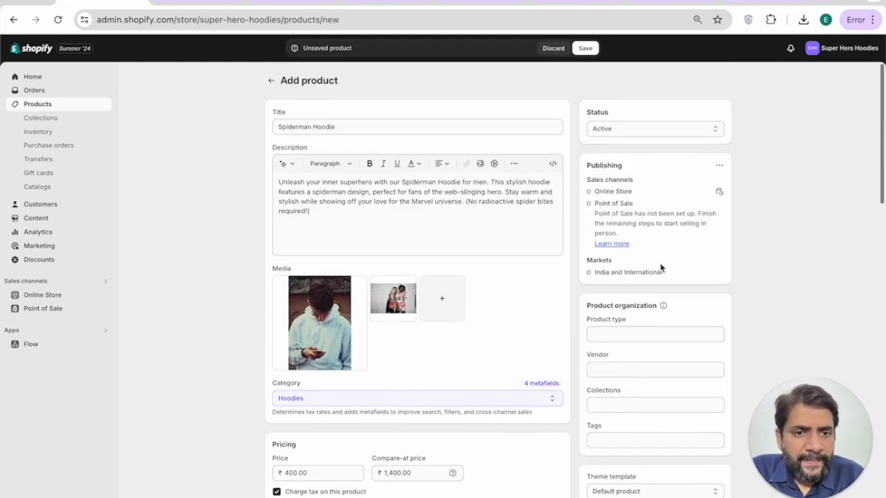
{"action": "scroll", "coordinate": [661, 268], "scroll_direction": "down", "scroll_amount": 2}
Step: Set the product type to 'Mens hoodies' and leave Collections empty
{"action": "left_click", "coordinate": [634, 233]}
{"action": "type", "text": "Mens hoodies"}
{"action": "key", "text": "Tab"}
{"action": "key", "text": "Tab"}
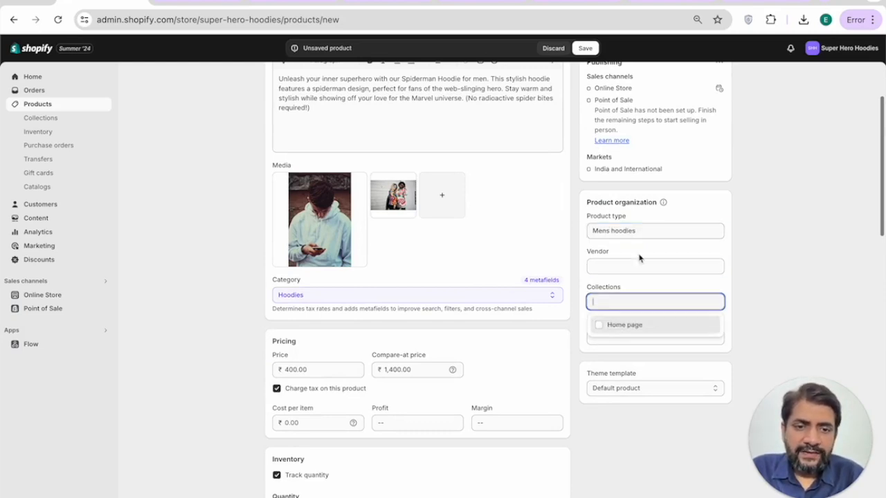
{"action": "type", "text": "Mens Collection"}
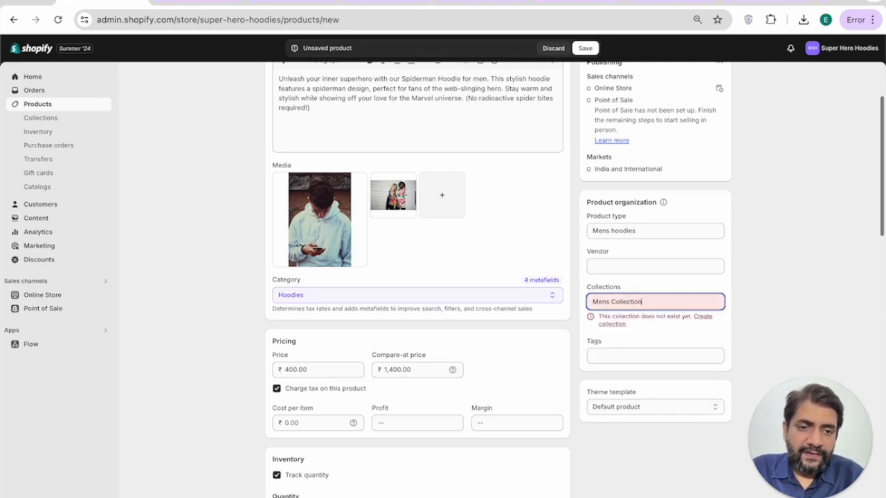
{"action": "key", "text": "ctrl+a"}
{"action": "key", "text": "BackSpace"}
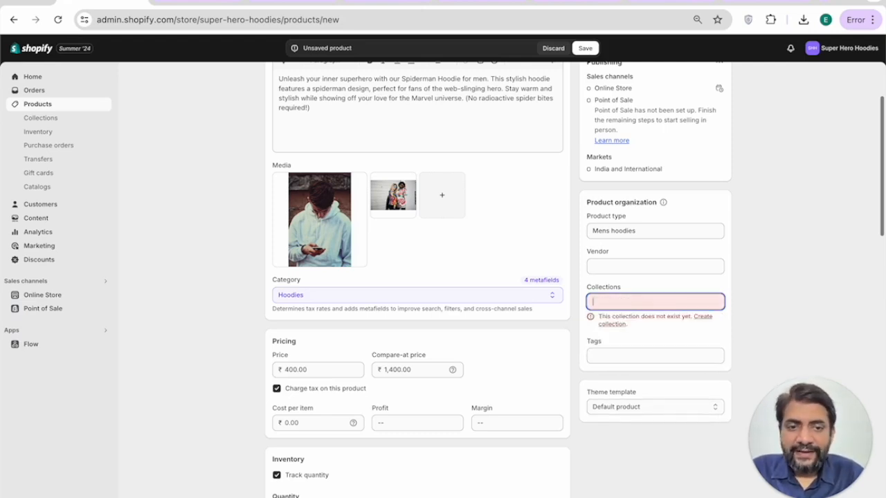
{"action": "left_click", "coordinate": [644, 287]}
Step: Add the product tags mens and superhero
{"action": "left_click", "coordinate": [618, 338]}
{"action": "type", "text": "hoodeis"}
{"action": "key", "text": "Return"}
{"action": "type", "text": "superhe"}
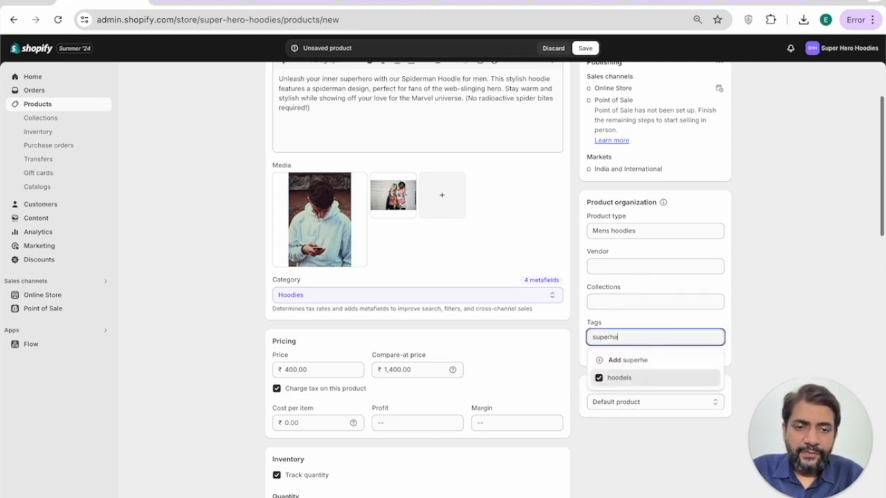
{"action": "type", "text": "ro"}
{"action": "left_click", "coordinate": [656, 361]}
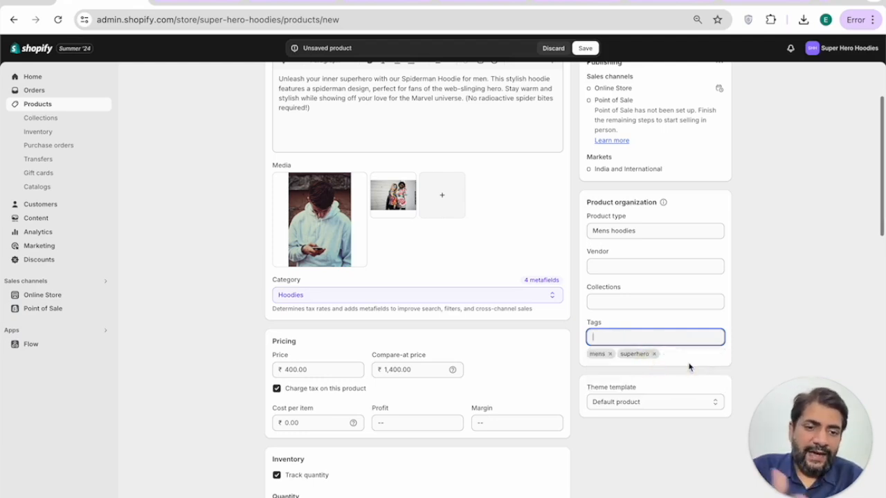
Step: Save the new Spiderman Hoodie product
{"action": "scroll", "coordinate": [707, 363], "scroll_direction": "down", "scroll_amount": 1}
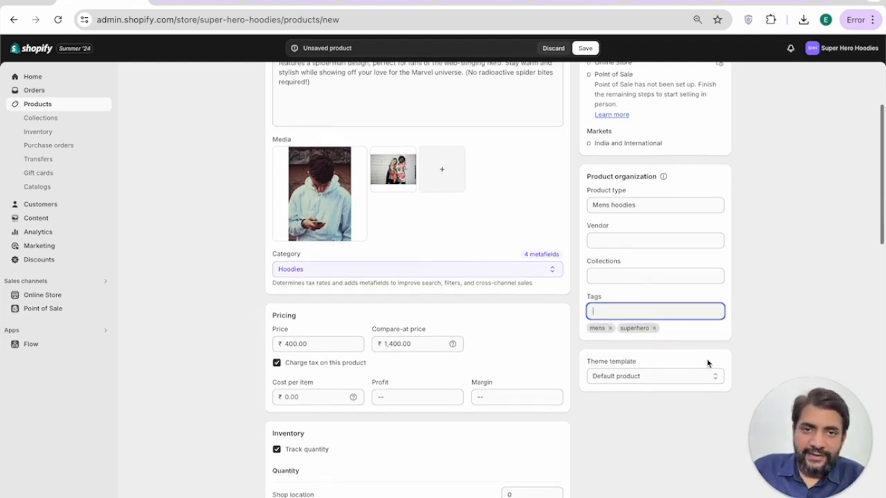
{"action": "scroll", "coordinate": [727, 277], "scroll_direction": "up", "scroll_amount": 5}
{"action": "scroll", "coordinate": [727, 212], "scroll_direction": "down", "scroll_amount": 1}
{"action": "scroll", "coordinate": [727, 212], "scroll_direction": "up", "scroll_amount": 2}
{"action": "left_click", "coordinate": [585, 47]}
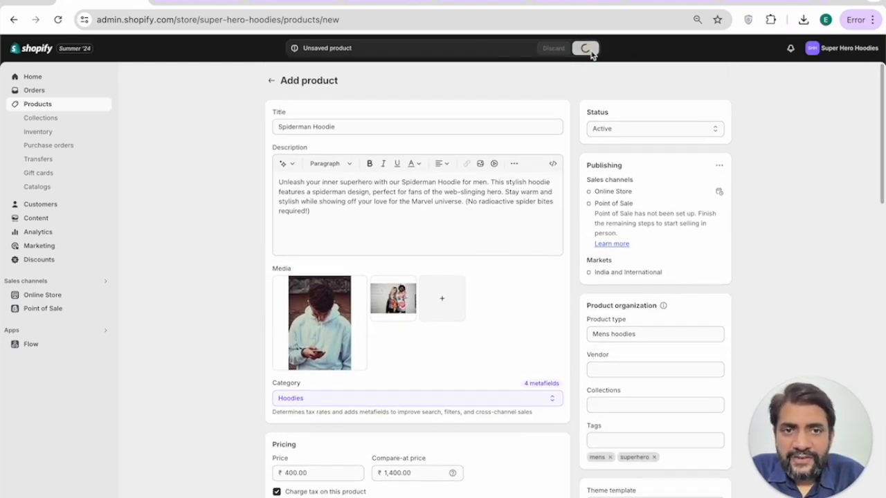
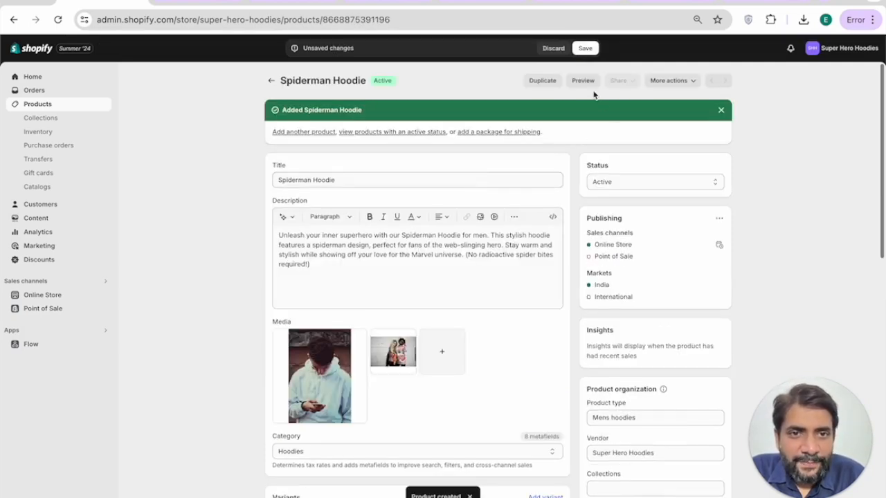
Step: Preview the Spiderman Hoodie in the storefront and scroll through its product page
{"action": "left_click", "coordinate": [583, 82]}
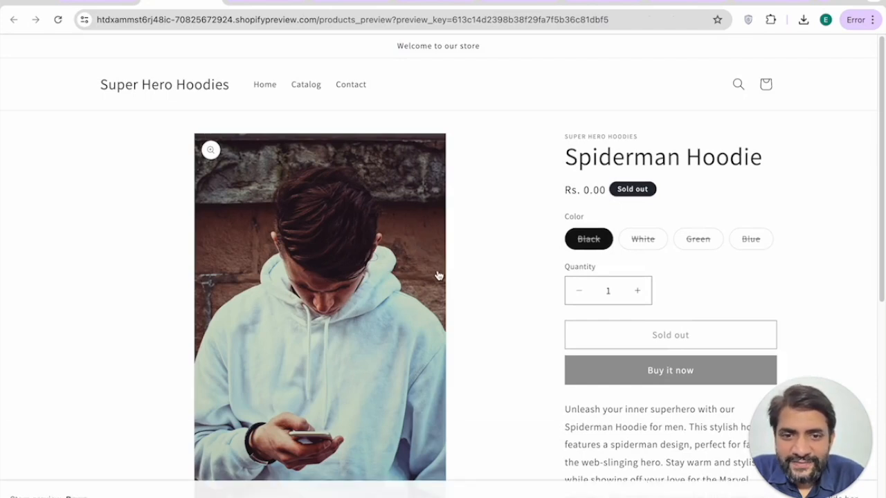
{"action": "scroll", "coordinate": [439, 277], "scroll_direction": "down", "scroll_amount": 1}
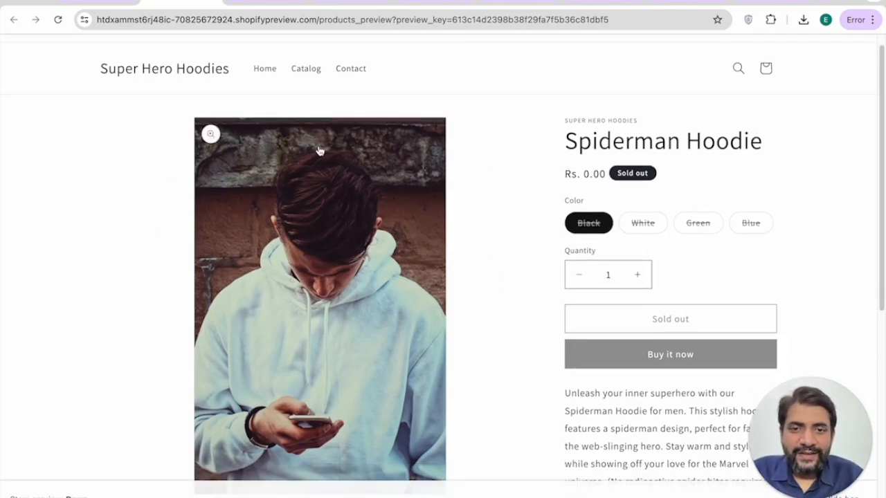
{"action": "scroll", "coordinate": [447, 218], "scroll_direction": "down", "scroll_amount": 1}
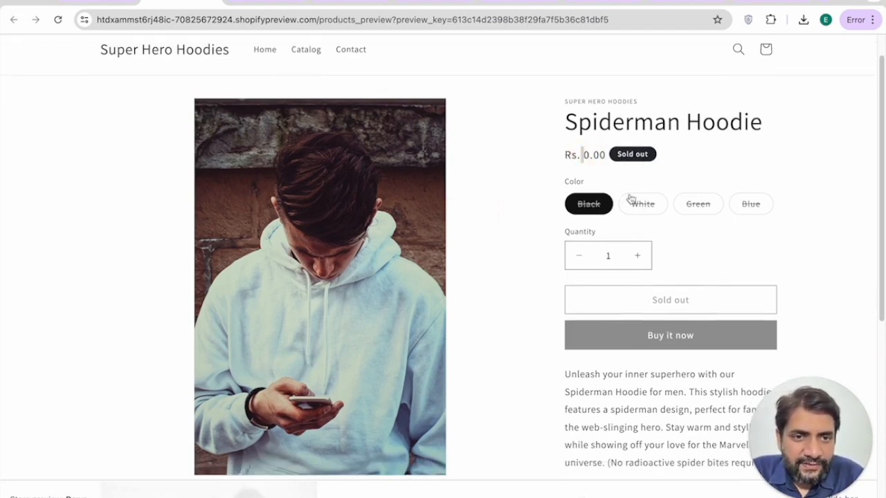
Step: Stock 100 available units for each hoodie colour variant and save the product
{"action": "left_click", "coordinate": [80, 7]}
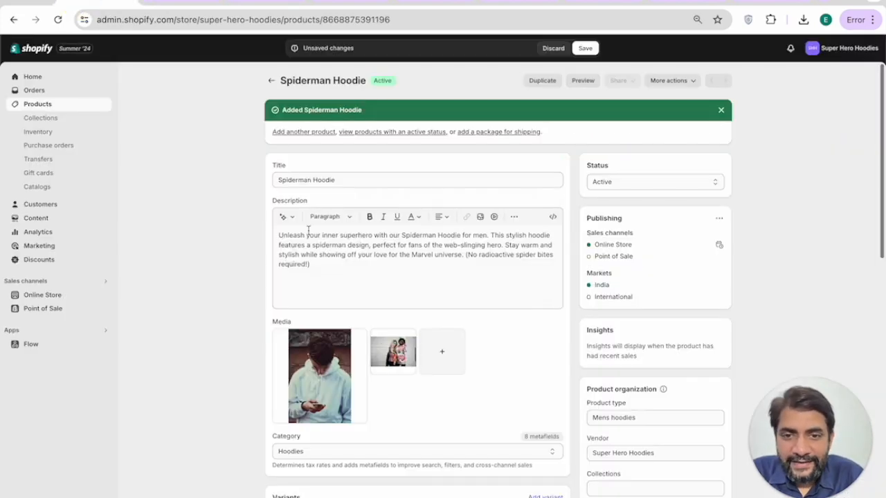
{"action": "scroll", "coordinate": [379, 303], "scroll_direction": "down", "scroll_amount": 5}
{"action": "left_click", "coordinate": [538, 260]}
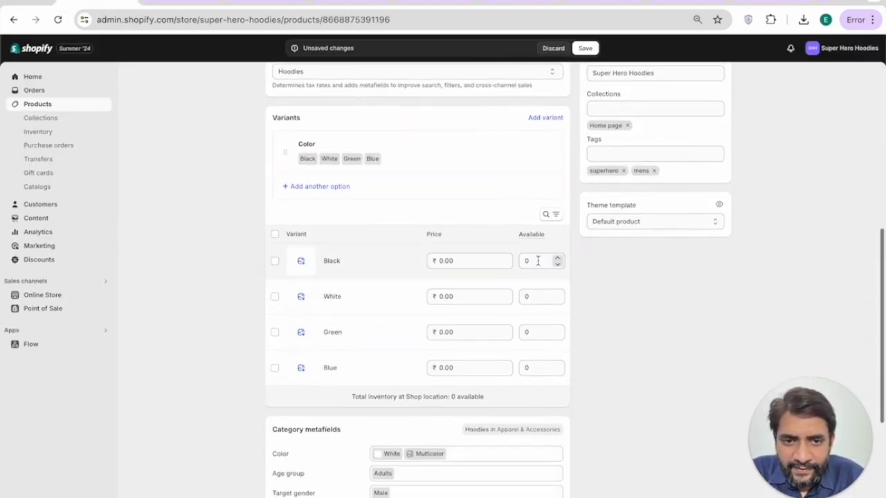
{"action": "type", "text": "100"}
{"action": "key", "text": "Tab"}
{"action": "key", "text": "Tab"}
{"action": "key", "text": "Tab"}
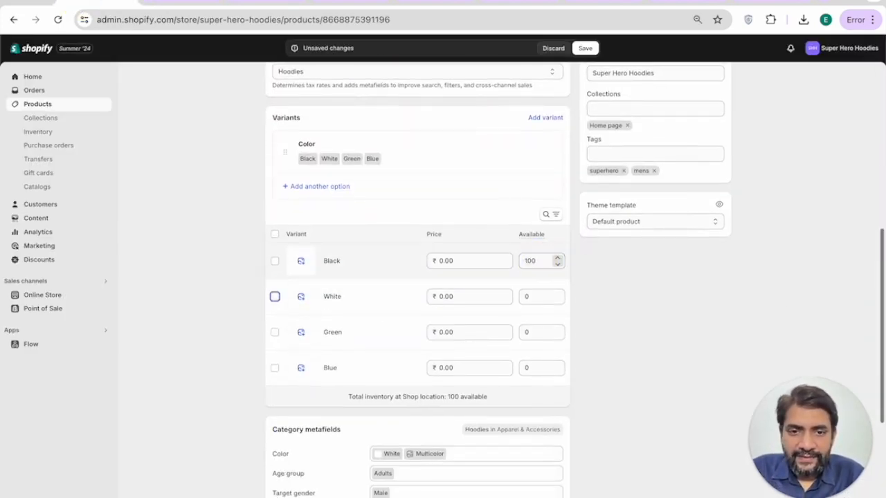
{"action": "key", "text": "Tab"}
{"action": "type", "text": "100"}
{"action": "key", "text": "Tab"}
{"action": "key", "text": "Tab"}
{"action": "key", "text": "Tab"}
{"action": "key", "text": "Tab"}
{"action": "type", "text": "100"}
{"action": "key", "text": "Tab"}
{"action": "key", "text": "Tab"}
{"action": "key", "text": "Tab"}
{"action": "key", "text": "Tab"}
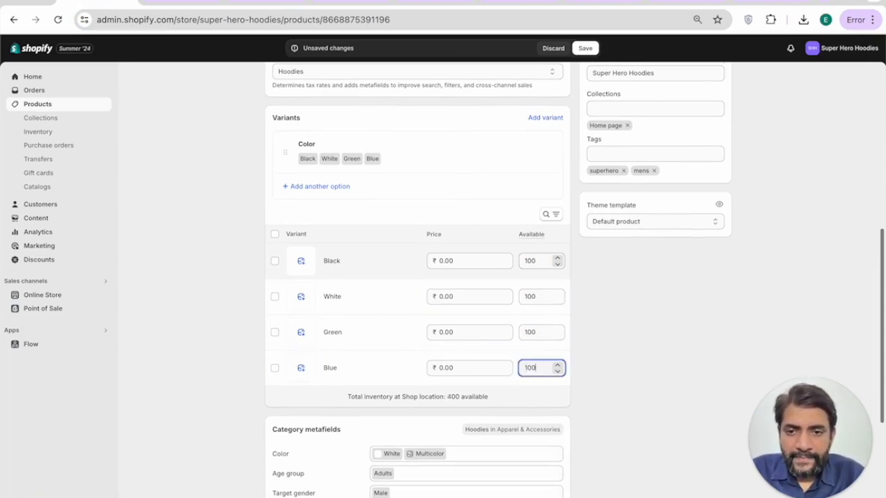
{"action": "left_click", "coordinate": [301, 261]}
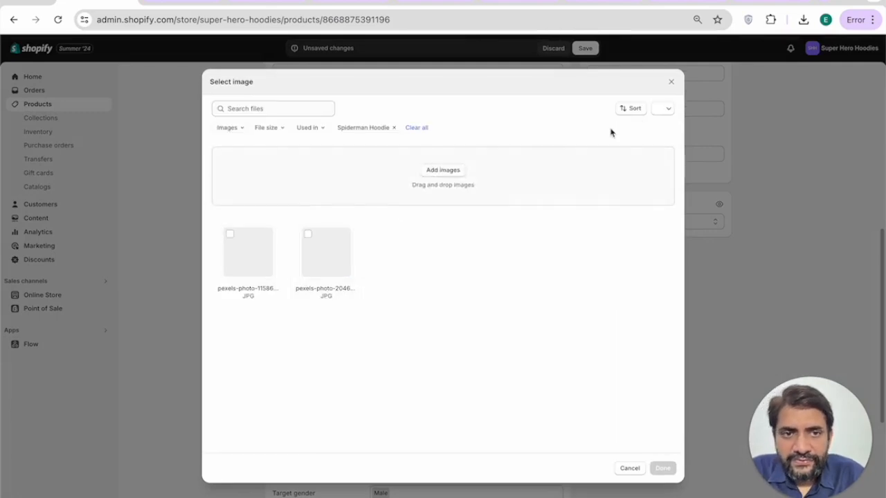
{"action": "left_click", "coordinate": [671, 82]}
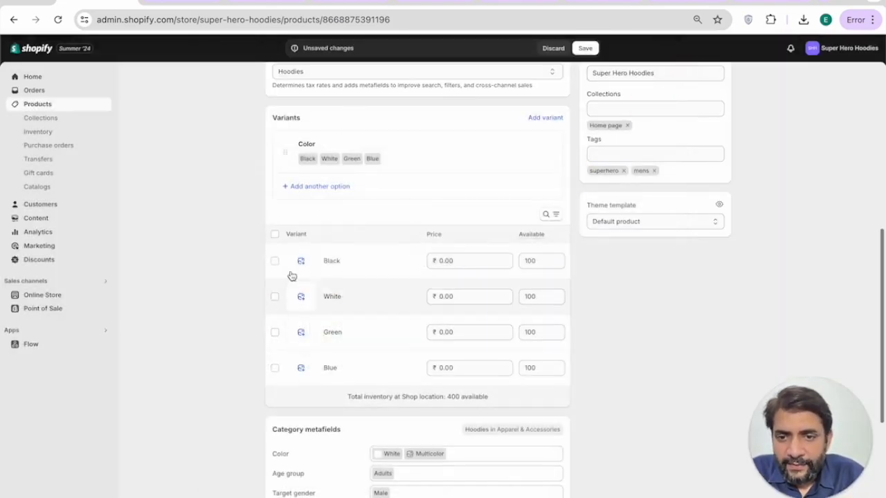
{"action": "scroll", "coordinate": [489, 285], "scroll_direction": "up", "scroll_amount": 6}
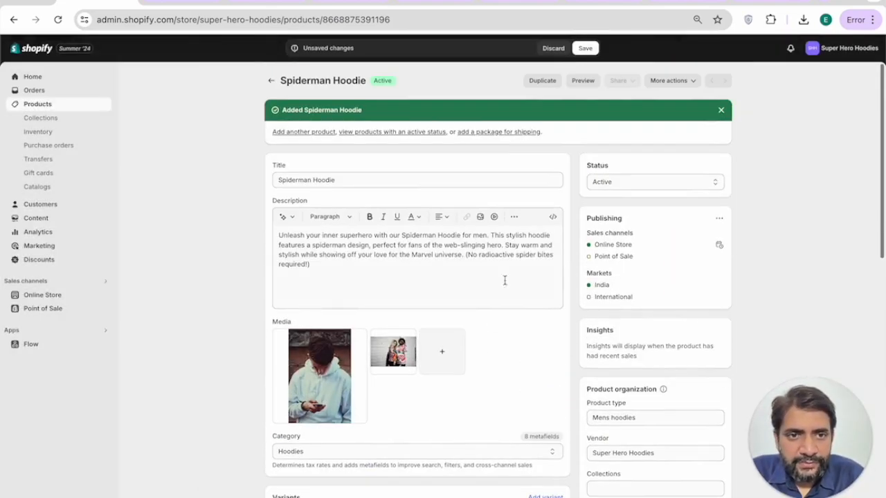
{"action": "left_click", "coordinate": [584, 47]}
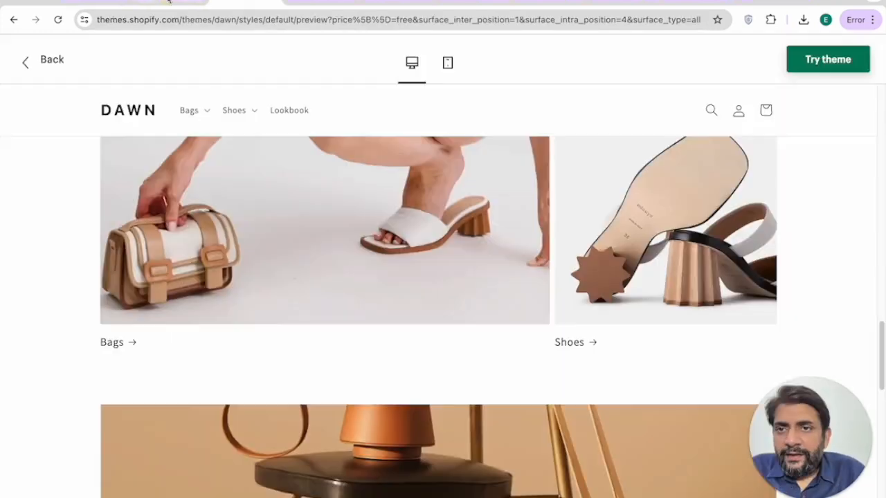
Step: Preview the product and check the White, Green, Blue and Black colour options
{"action": "left_click", "coordinate": [168, 2]}
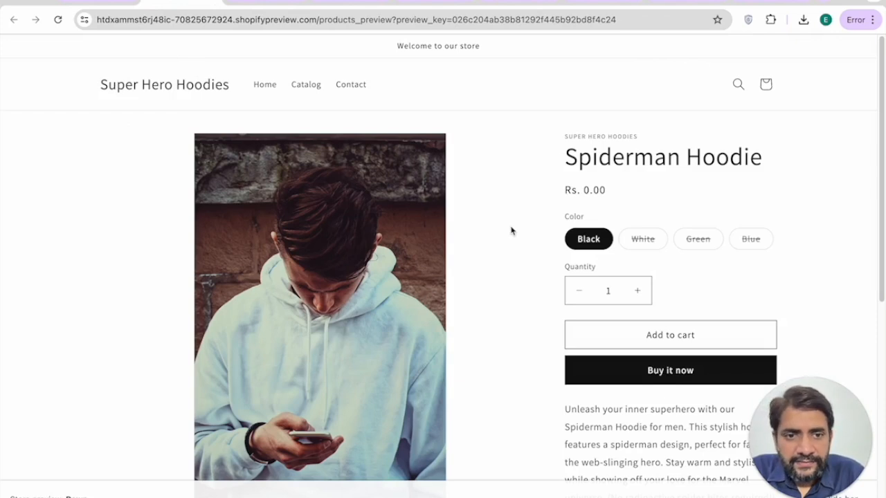
{"action": "left_click", "coordinate": [641, 239]}
{"action": "left_click", "coordinate": [697, 241]}
{"action": "left_click", "coordinate": [745, 243]}
{"action": "left_click", "coordinate": [700, 244]}
{"action": "left_click", "coordinate": [632, 241]}
{"action": "left_click", "coordinate": [594, 246]}
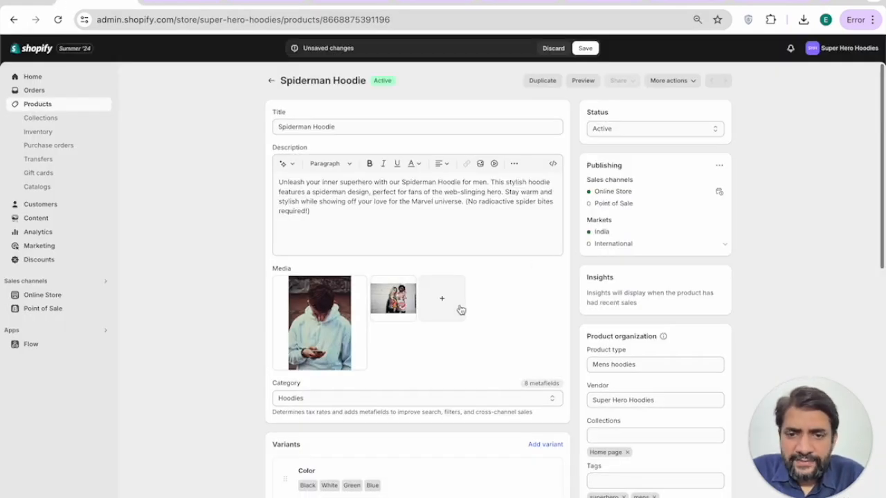
Step: Price the hoodie variants at ₹399, save, and preview the updated product
{"action": "scroll", "coordinate": [459, 309], "scroll_direction": "down", "scroll_amount": 5}
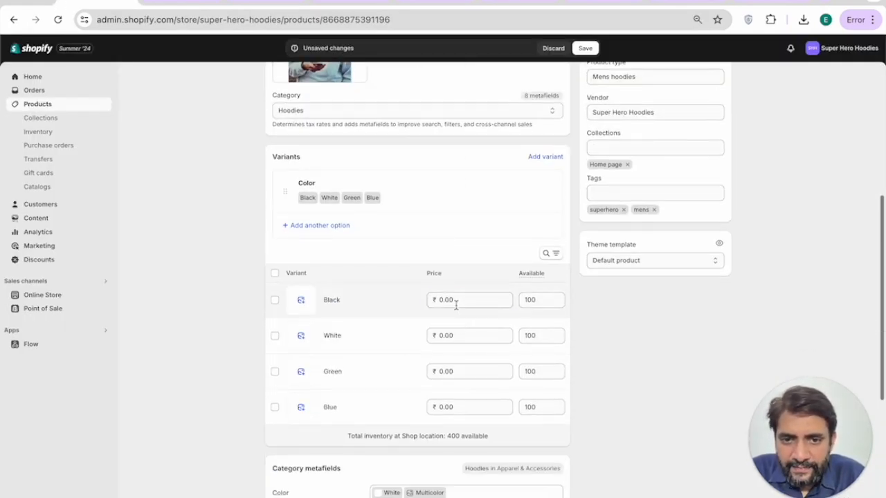
{"action": "left_click", "coordinate": [455, 301]}
{"action": "type", "text": "399"}
{"action": "key", "text": "Tab"}
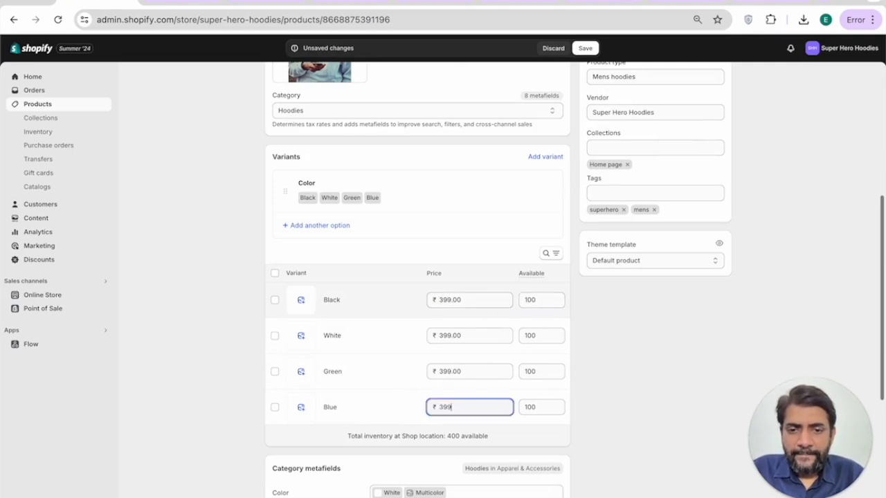
{"action": "left_click", "coordinate": [589, 349]}
{"action": "scroll", "coordinate": [590, 349], "scroll_direction": "up", "scroll_amount": 5}
{"action": "left_click", "coordinate": [585, 48]}
{"action": "left_click", "coordinate": [178, 6]}
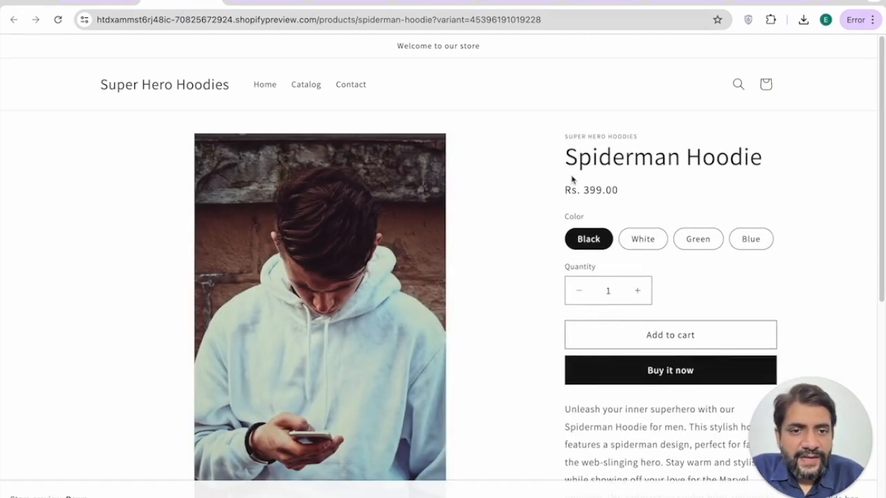
Step: Pick the Blue hoodie, add it to the cart, and try Buy it now
{"action": "left_click", "coordinate": [644, 239]}
{"action": "left_click", "coordinate": [702, 239]}
{"action": "left_click", "coordinate": [751, 239]}
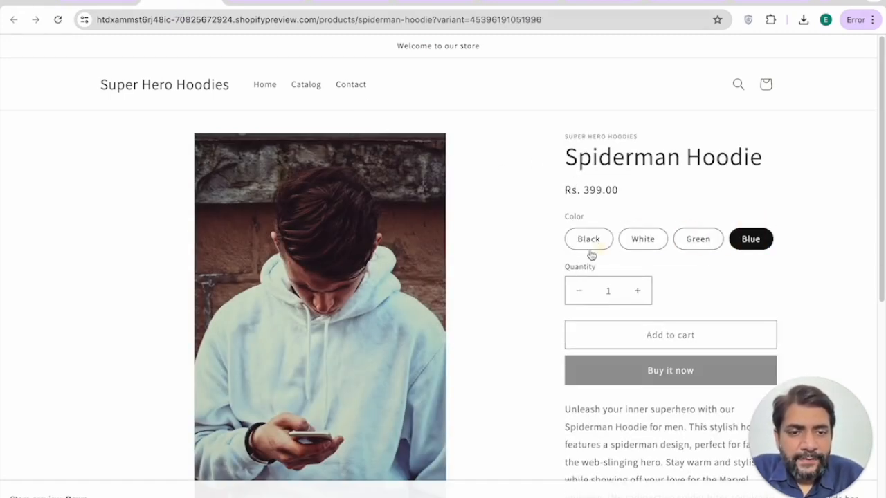
{"action": "scroll", "coordinate": [609, 291], "scroll_direction": "down", "scroll_amount": 1}
{"action": "left_click_drag", "start_coordinate": [566, 326], "coordinate": [661, 365]}
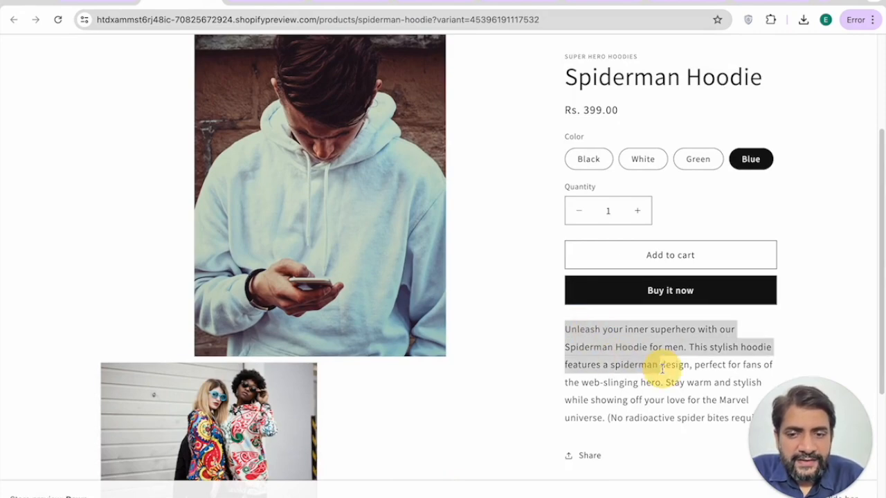
{"action": "scroll", "coordinate": [314, 189], "scroll_direction": "down", "scroll_amount": 2}
{"action": "scroll", "coordinate": [313, 188], "scroll_direction": "down", "scroll_amount": 1}
{"action": "scroll", "coordinate": [524, 309], "scroll_direction": "up", "scroll_amount": 2}
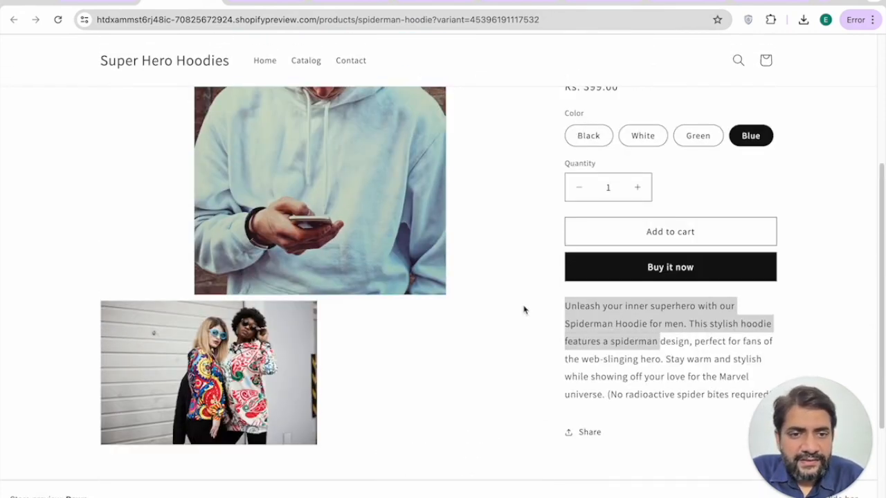
{"action": "left_click", "coordinate": [647, 232]}
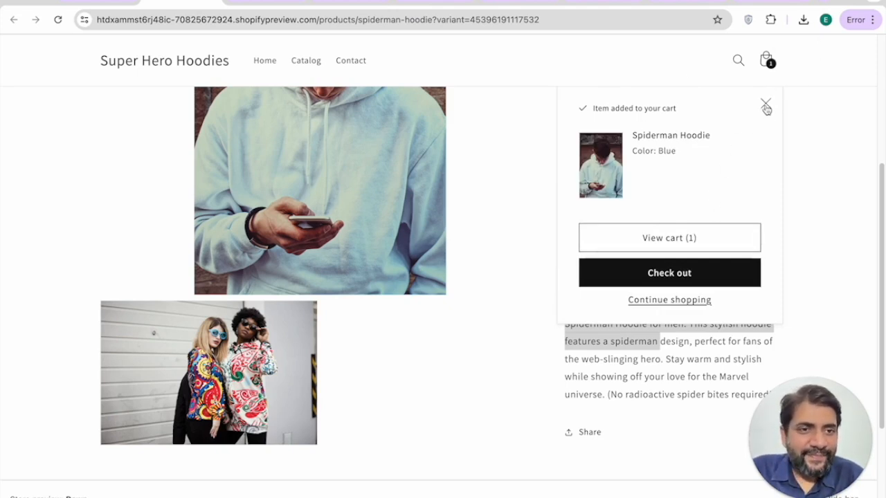
{"action": "left_click", "coordinate": [766, 108]}
{"action": "left_click", "coordinate": [649, 270]}
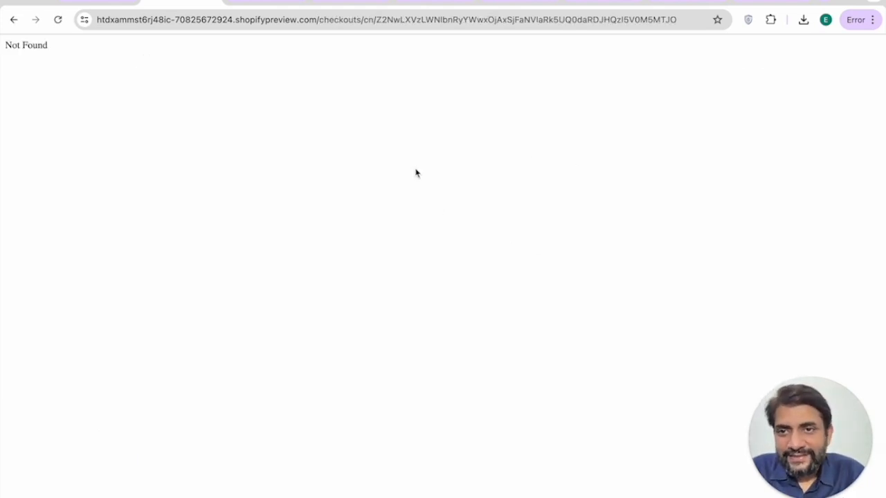
Step: Back in the admin, save the Spiderman Hoodie and reload its product editor
{"action": "left_click", "coordinate": [104, 4]}
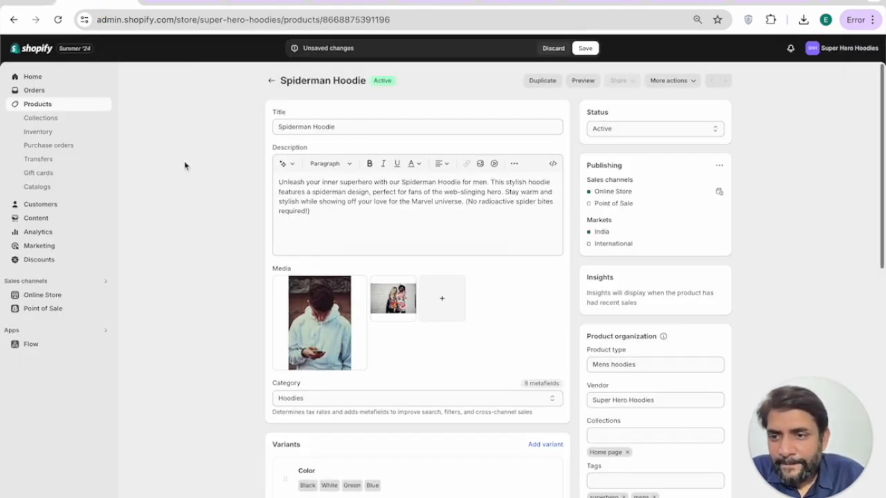
{"action": "left_click", "coordinate": [594, 49]}
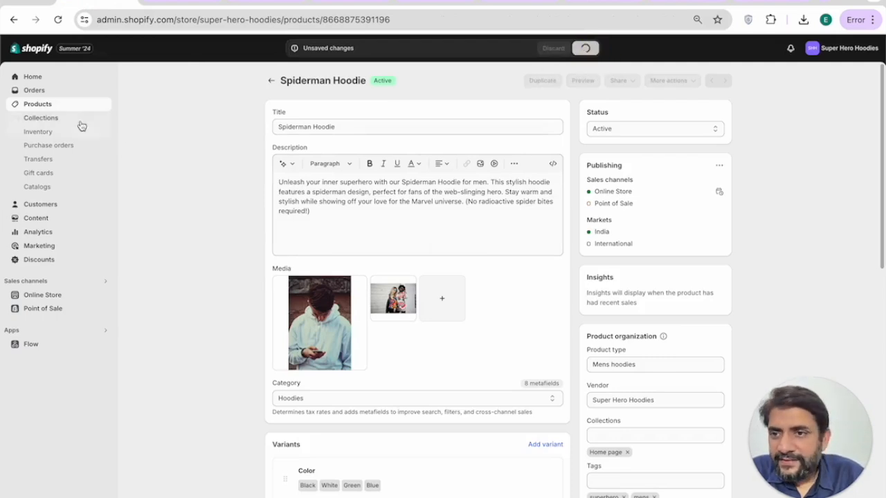
{"action": "left_click", "coordinate": [37, 119]}
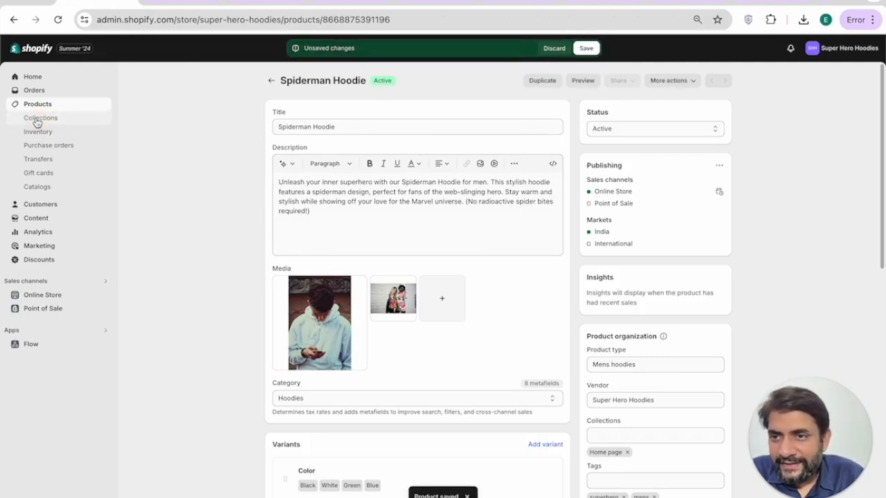
{"action": "left_click", "coordinate": [584, 49]}
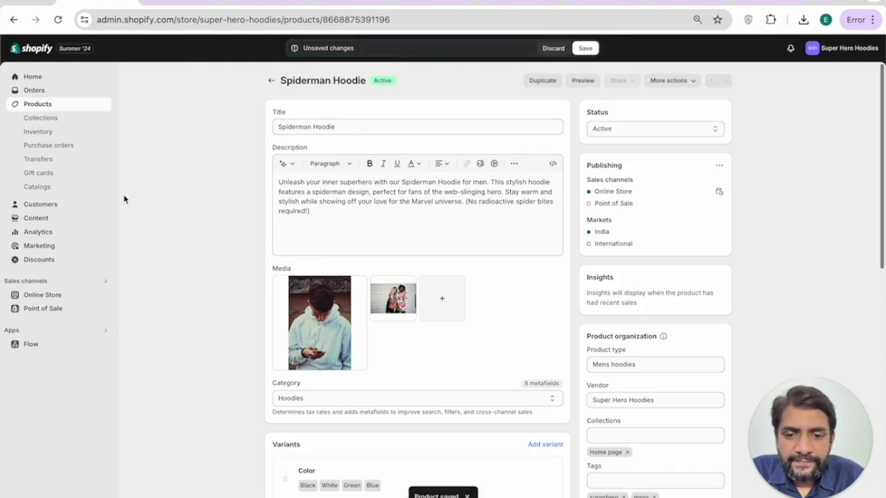
{"action": "left_click", "coordinate": [53, 117]}
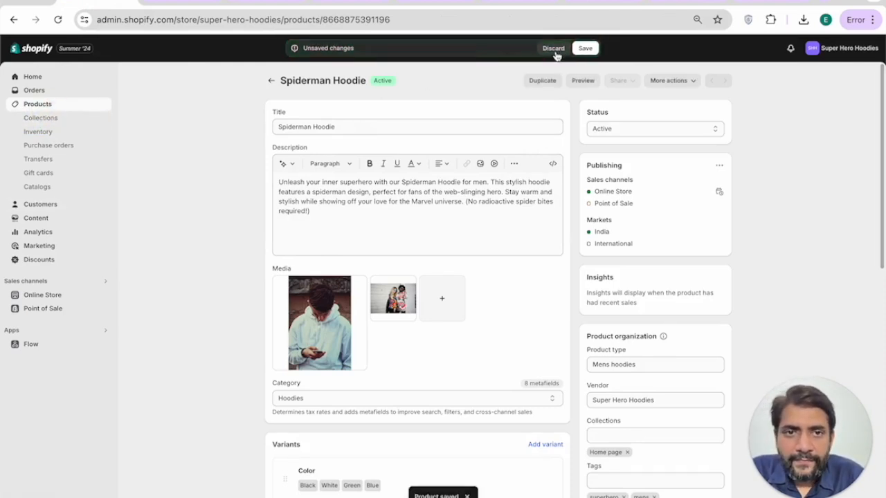
{"action": "left_click", "coordinate": [42, 94]}
{"action": "left_click", "coordinate": [35, 76]}
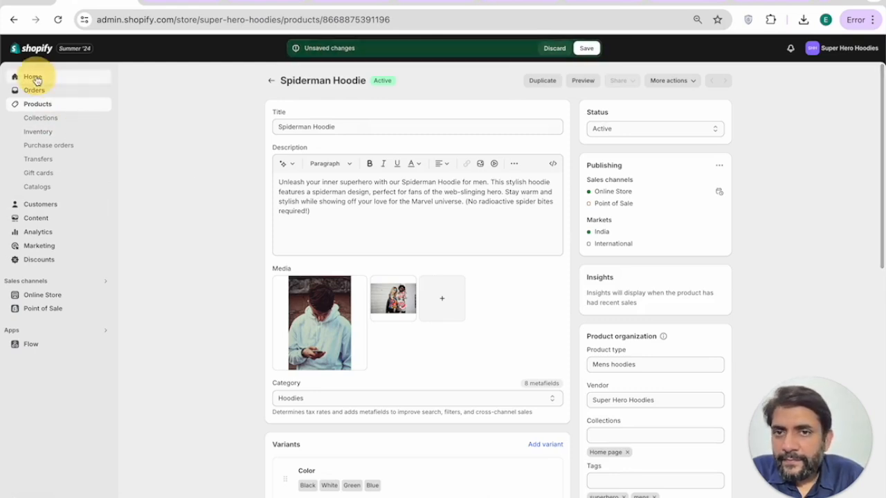
{"action": "key", "text": "super+r"}
{"action": "key", "text": "Escape"}
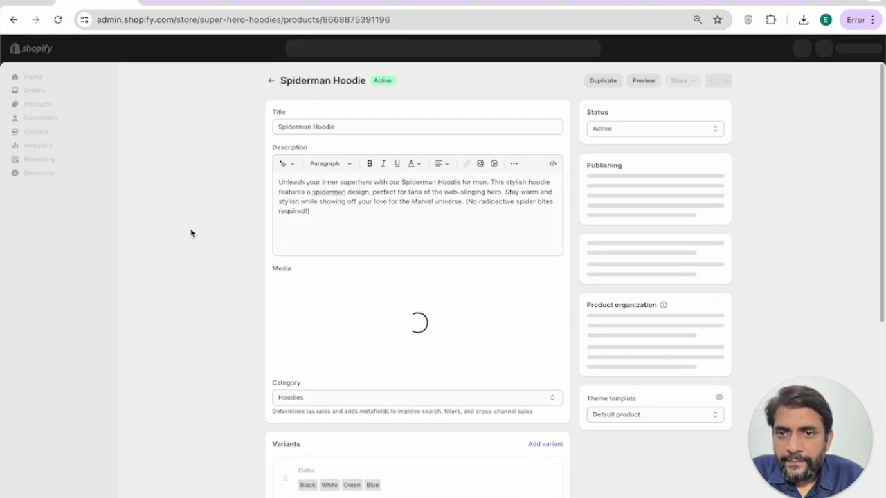
Step: Start a new collection titled 'Mens'
{"action": "left_click", "coordinate": [39, 120]}
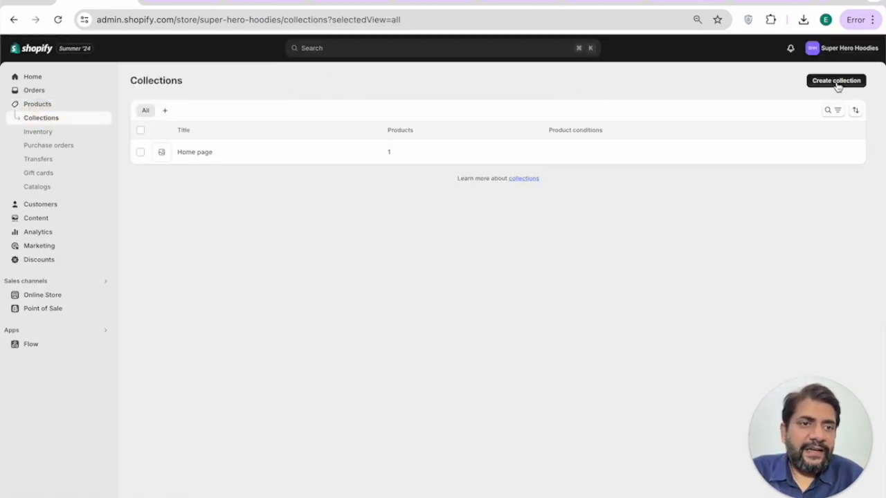
{"action": "left_click", "coordinate": [837, 82]}
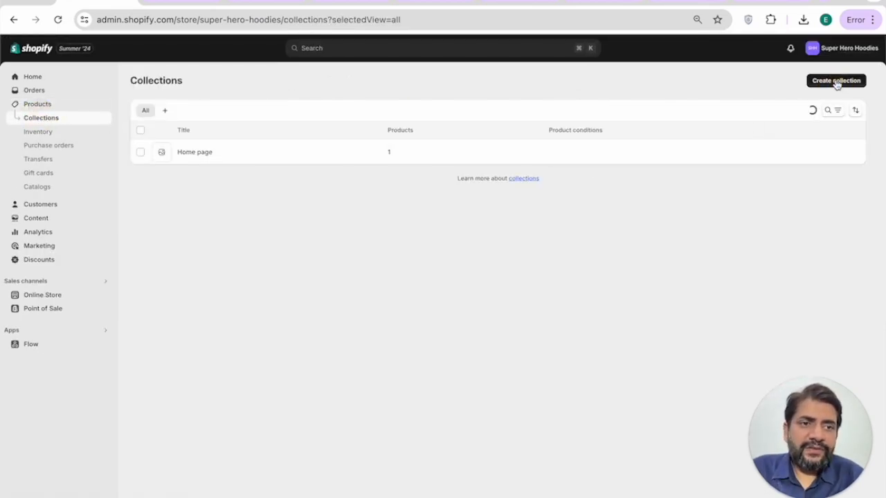
{"action": "left_click", "coordinate": [457, 128]}
{"action": "type", "text": "Mens Collection"}
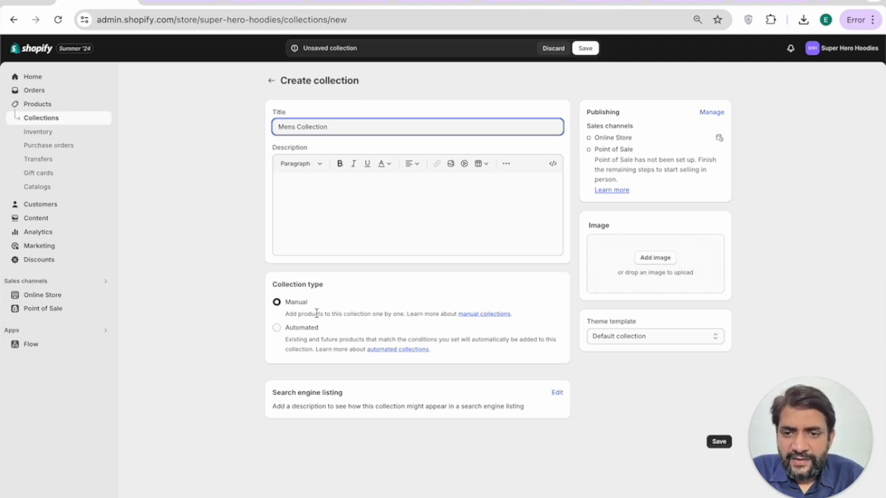
{"action": "left_click_drag", "start_coordinate": [273, 285], "coordinate": [324, 286]}
{"action": "left_click", "coordinate": [281, 296]}
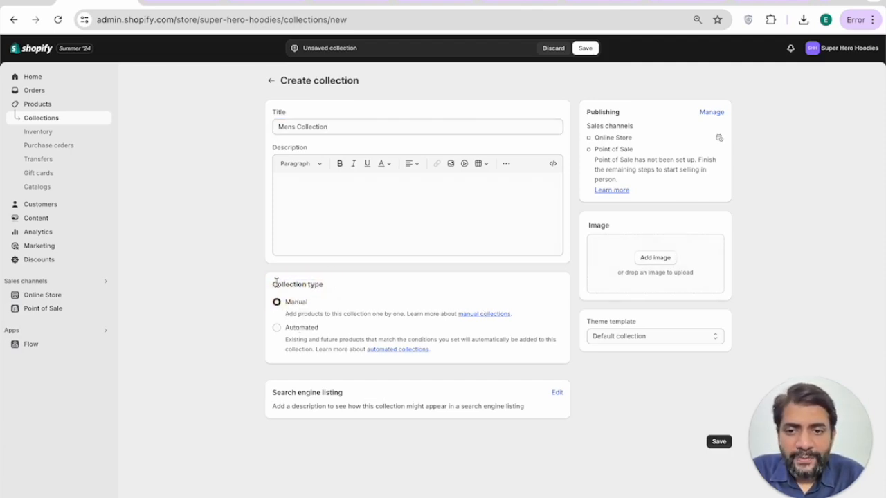
{"action": "left_click_drag", "start_coordinate": [280, 285], "coordinate": [346, 284]}
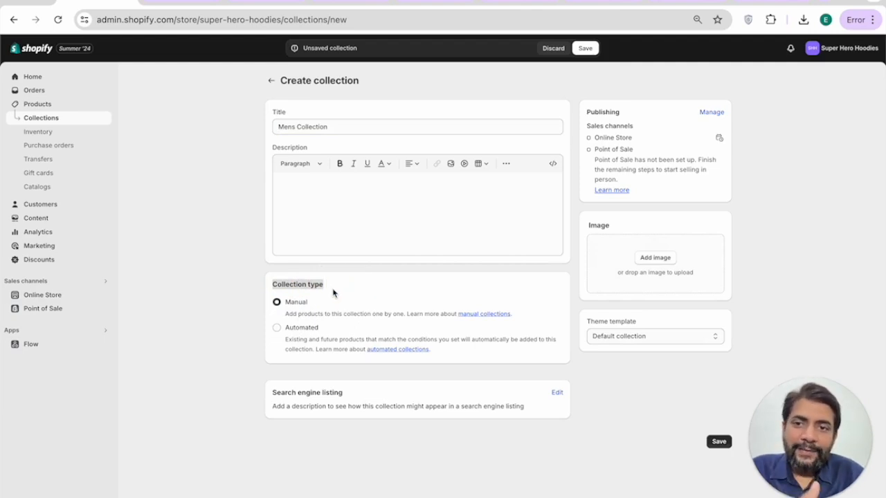
Step: Make it automated with the condition product tag equals 'mens' and save
{"action": "left_click", "coordinate": [277, 328]}
{"action": "scroll", "coordinate": [340, 360], "scroll_direction": "down", "scroll_amount": 1}
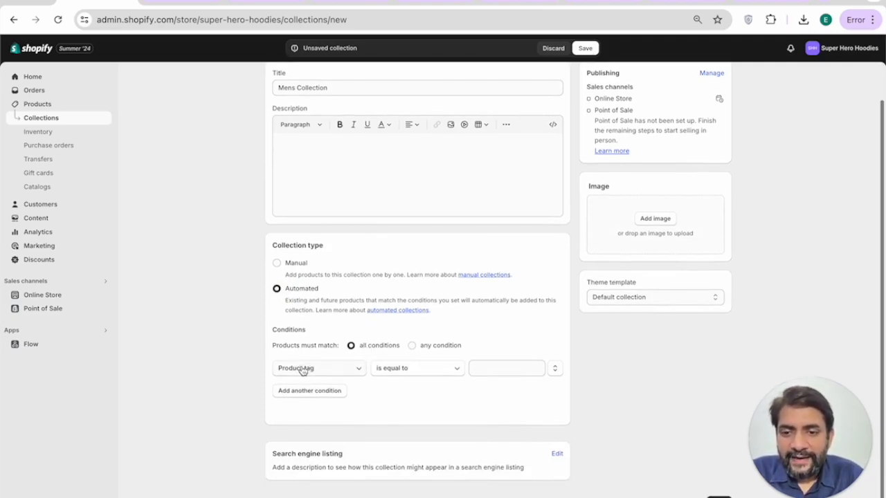
{"action": "left_click", "coordinate": [487, 367]}
{"action": "type", "text": "ho"}
{"action": "left_click", "coordinate": [665, 456]}
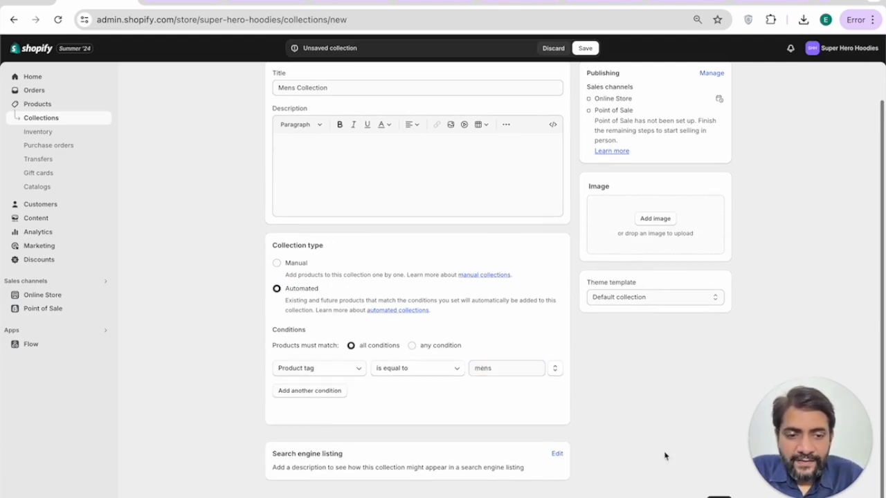
{"action": "key", "text": "ctrl+s"}
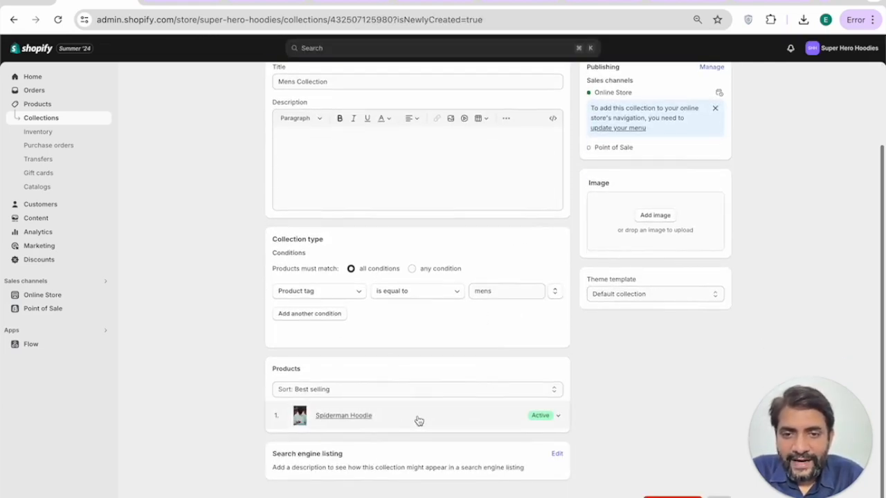
{"action": "scroll", "coordinate": [419, 421], "scroll_direction": "up", "scroll_amount": 3}
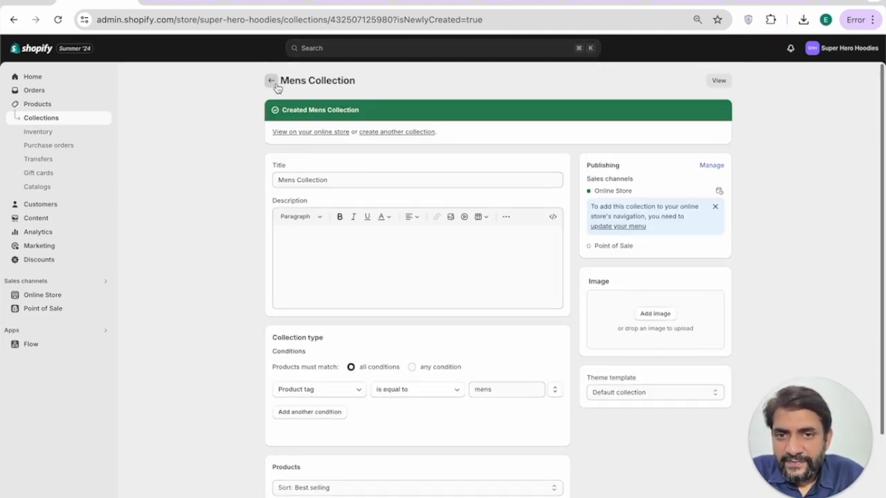
Step: Create and save another collection titled 'Kids Hoodies'
{"action": "left_click", "coordinate": [396, 131]}
{"action": "left_click", "coordinate": [364, 127]}
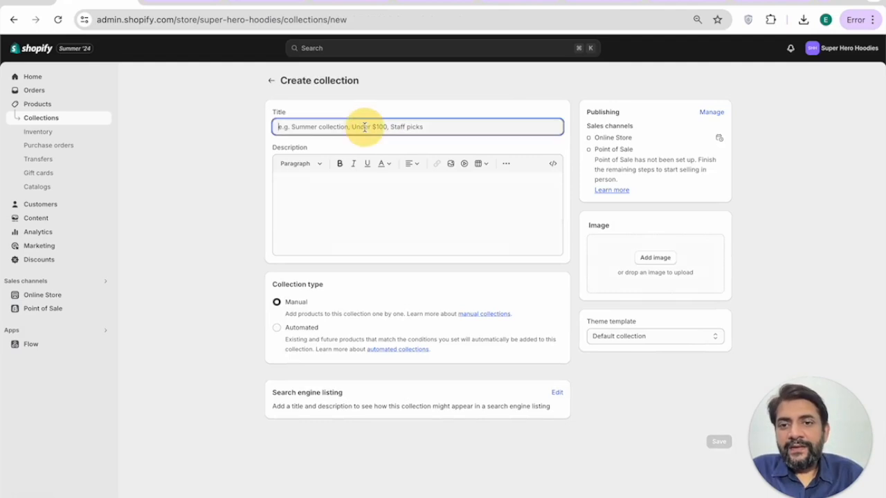
{"action": "type", "text": "Kids Hoodies"}
{"action": "left_click", "coordinate": [585, 48]}
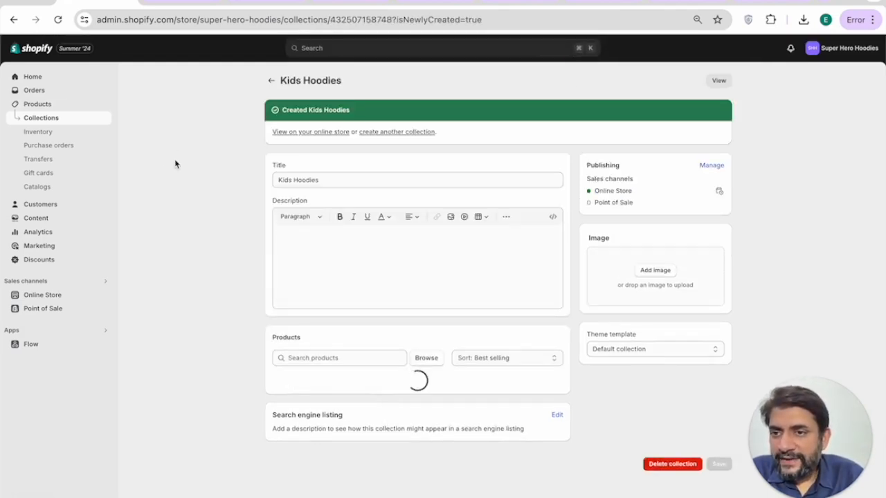
Step: Browse the admin sections from Inventory to Discounts, ending on the Online Store themes
{"action": "left_click", "coordinate": [63, 133]}
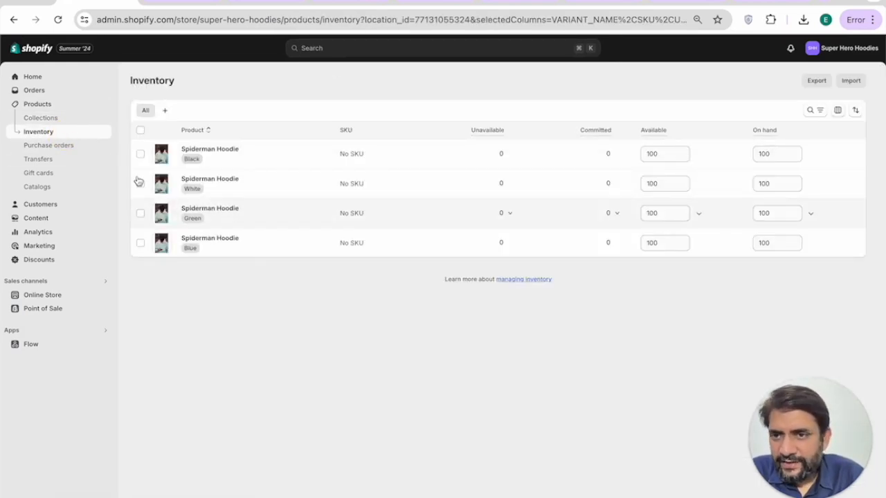
{"action": "left_click", "coordinate": [49, 172]}
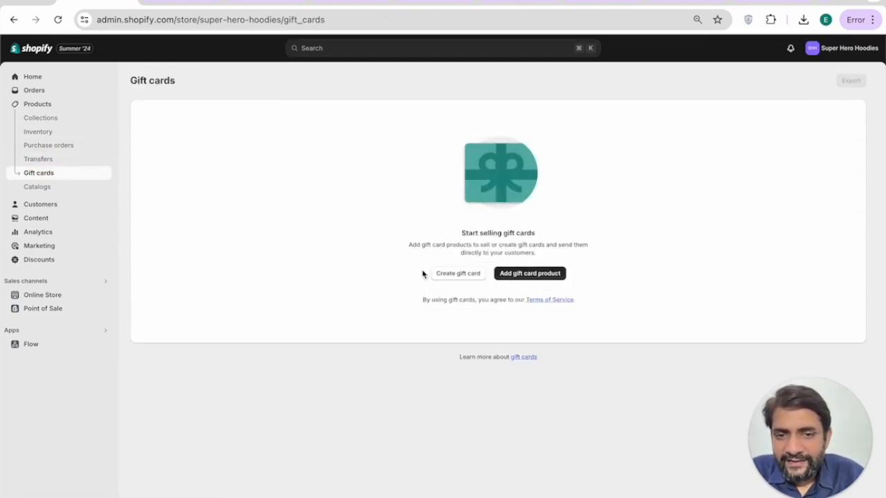
{"action": "left_click", "coordinate": [39, 187]}
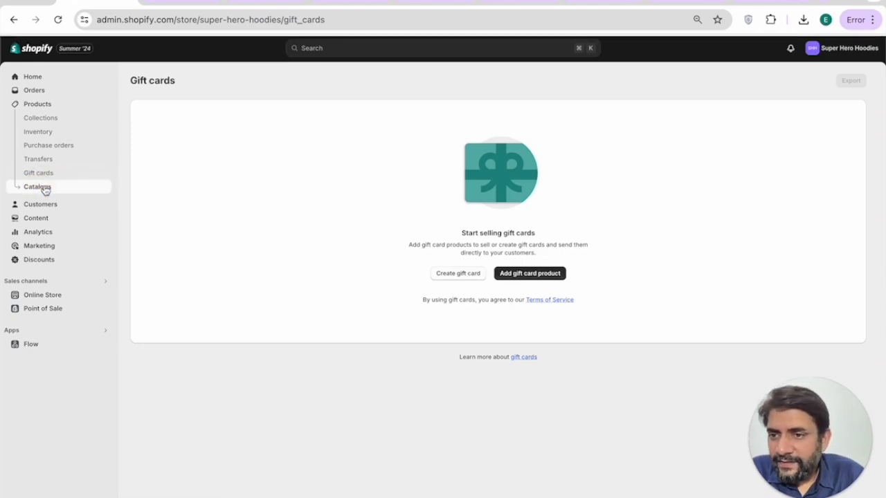
{"action": "left_click", "coordinate": [40, 204]}
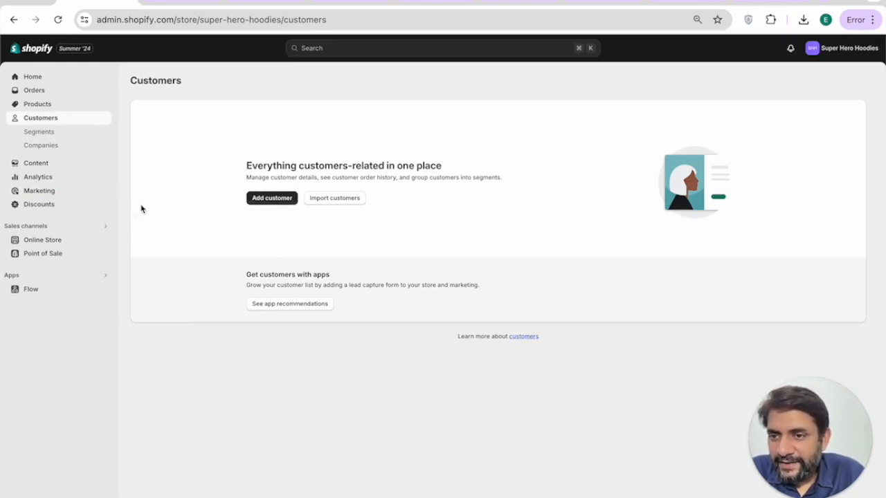
{"action": "left_click", "coordinate": [38, 163]}
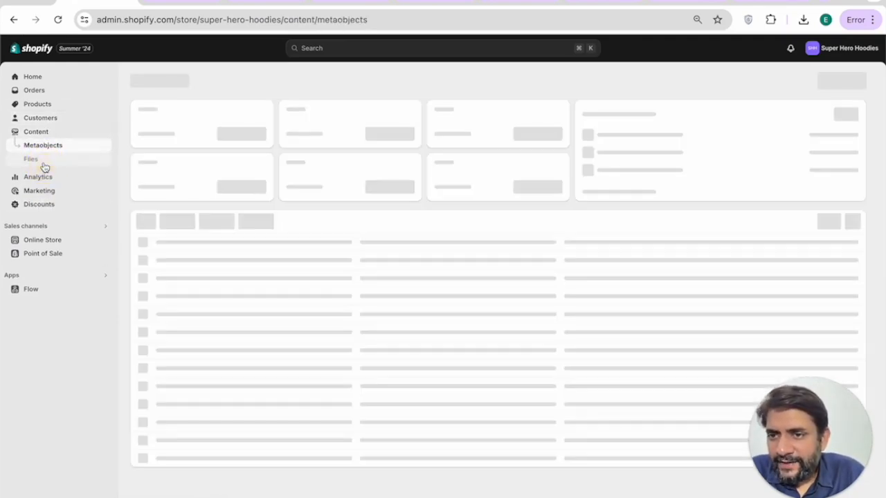
{"action": "left_click", "coordinate": [39, 177]}
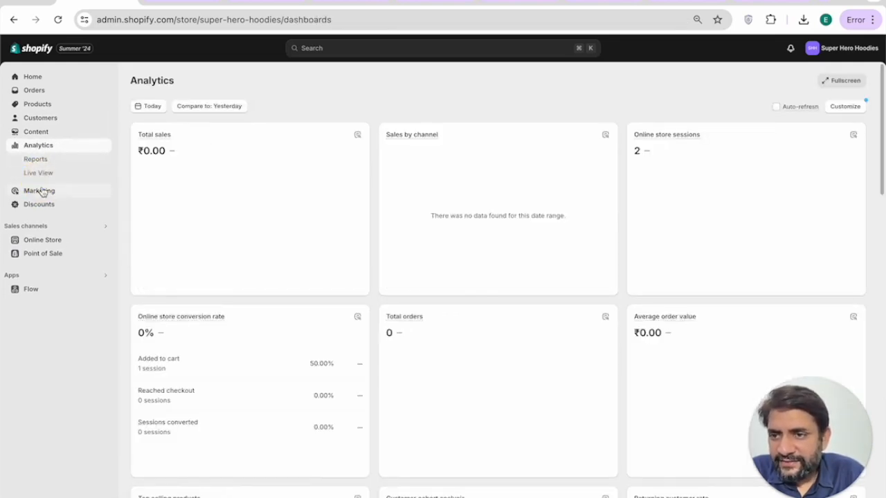
{"action": "left_click", "coordinate": [43, 190]}
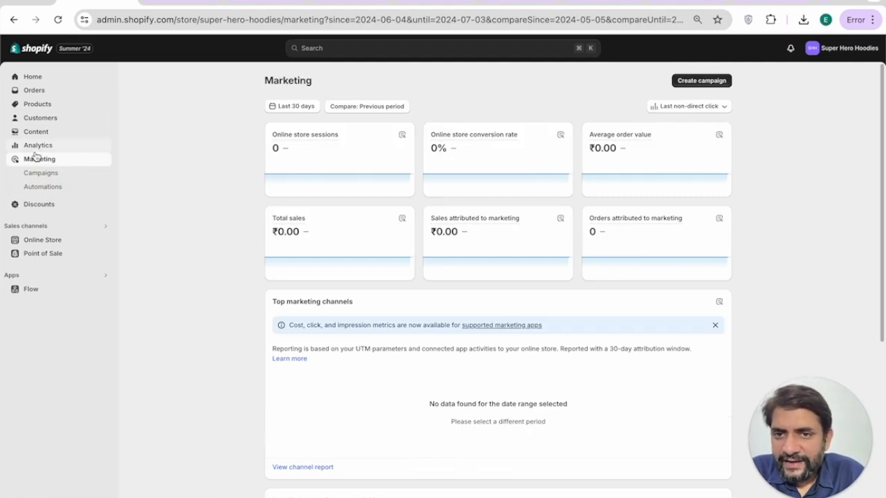
{"action": "scroll", "coordinate": [317, 253], "scroll_direction": "down", "scroll_amount": 2}
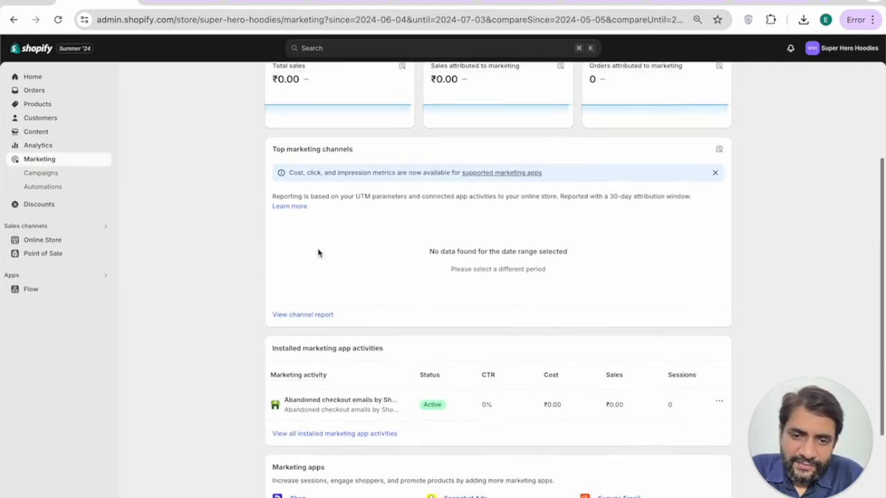
{"action": "scroll", "coordinate": [316, 251], "scroll_direction": "down", "scroll_amount": 2}
{"action": "scroll", "coordinate": [196, 200], "scroll_direction": "up", "scroll_amount": 4}
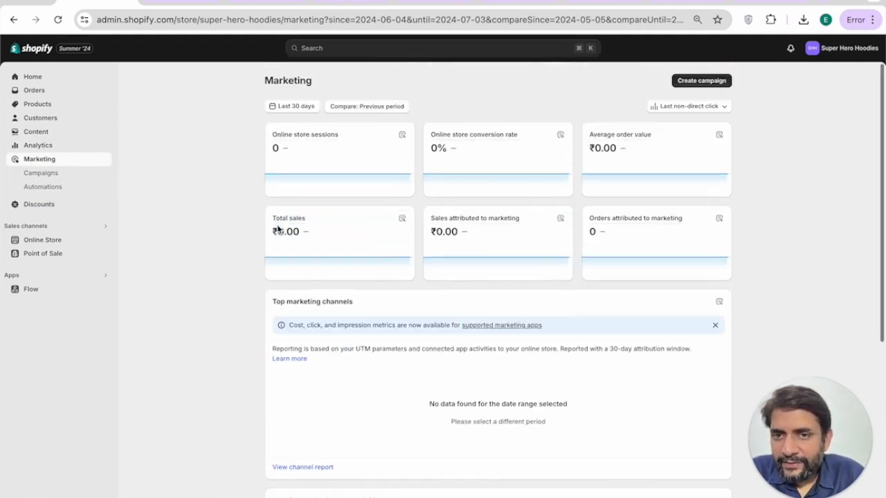
{"action": "left_click", "coordinate": [42, 204]}
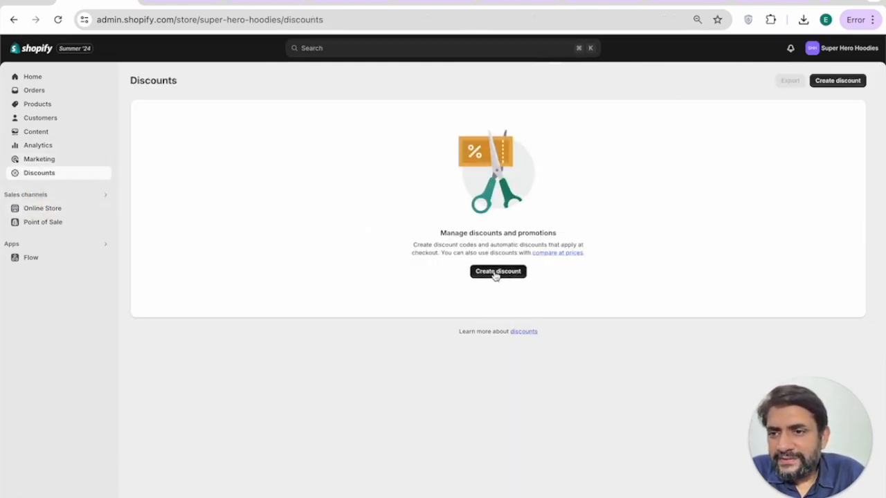
{"action": "left_click", "coordinate": [59, 205]}
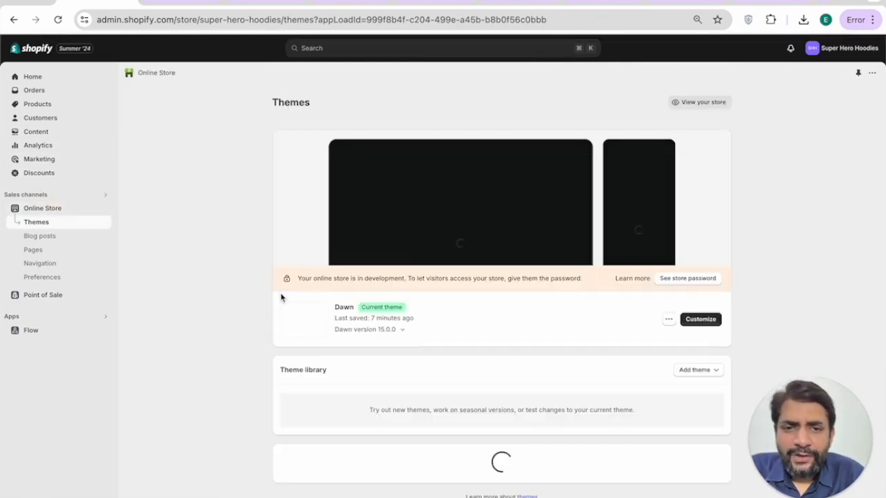
Step: Open Navigation, check the Bags and Shoes dropdowns in the Dawn preview, then return
{"action": "scroll", "coordinate": [282, 298], "scroll_direction": "down", "scroll_amount": 1}
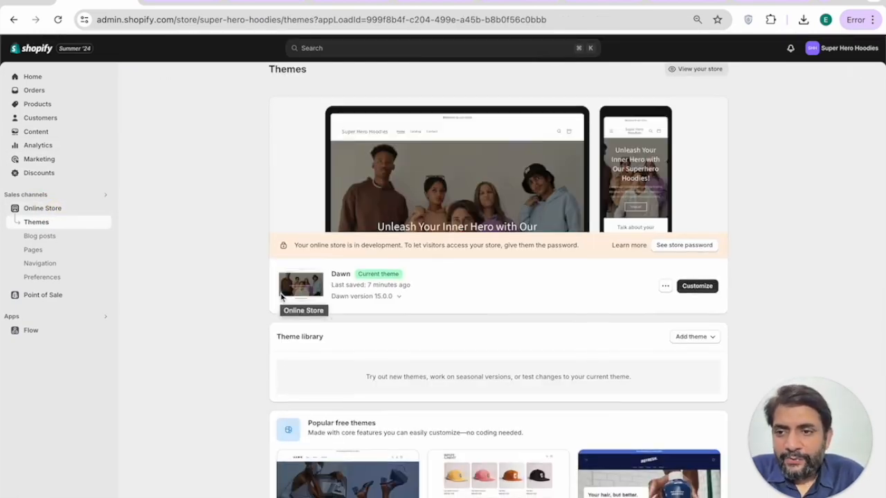
{"action": "left_click", "coordinate": [54, 263]}
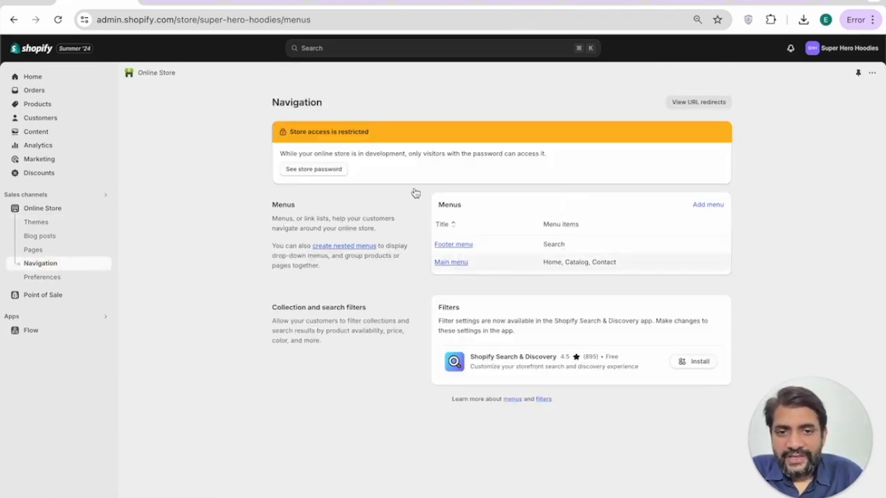
{"action": "left_click", "coordinate": [244, 2]}
{"action": "scroll", "coordinate": [235, 115], "scroll_direction": "up", "scroll_amount": 2}
{"action": "scroll", "coordinate": [236, 115], "scroll_direction": "up", "scroll_amount": 1}
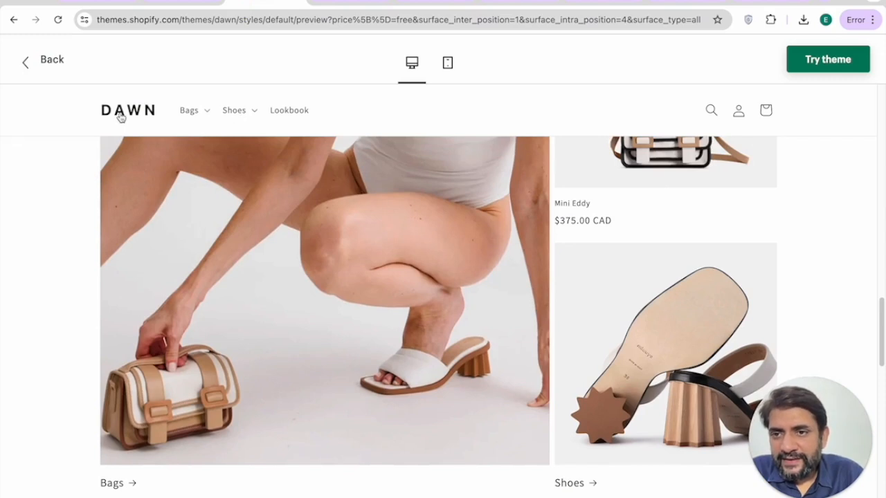
{"action": "left_click", "coordinate": [189, 110]}
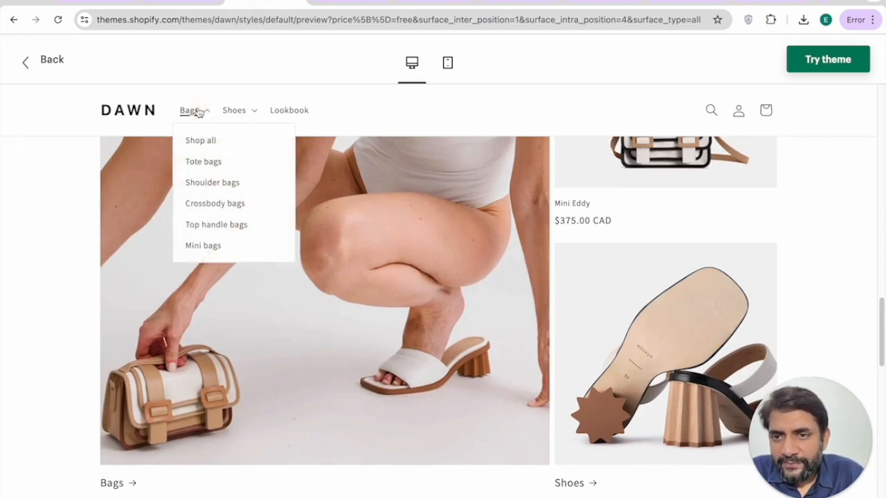
{"action": "left_click", "coordinate": [234, 110]}
{"action": "left_click", "coordinate": [110, 4]}
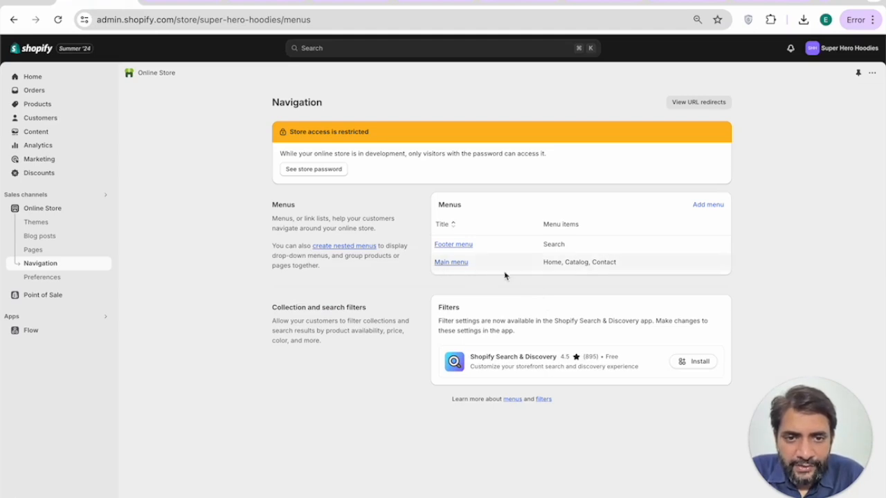
Step: Add a Mens Hoodies item to the Main menu, linked to Collections
{"action": "left_click_drag", "start_coordinate": [544, 263], "coordinate": [617, 267]}
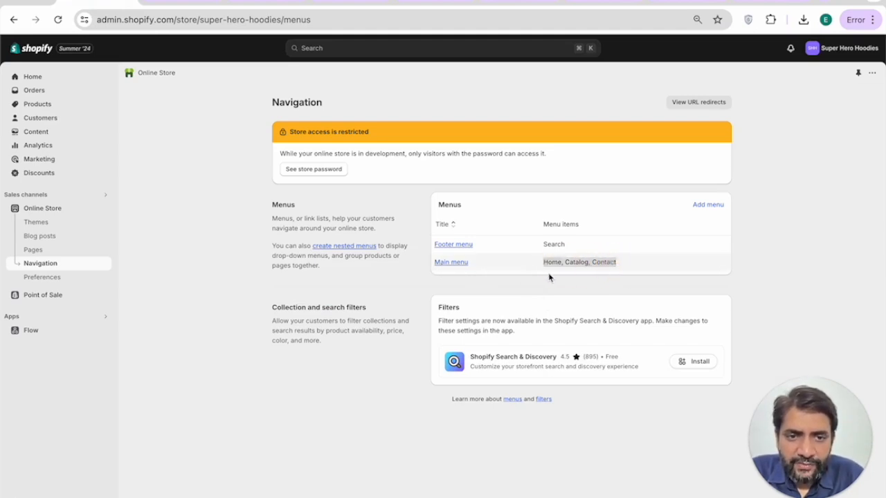
{"action": "left_click", "coordinate": [458, 263]}
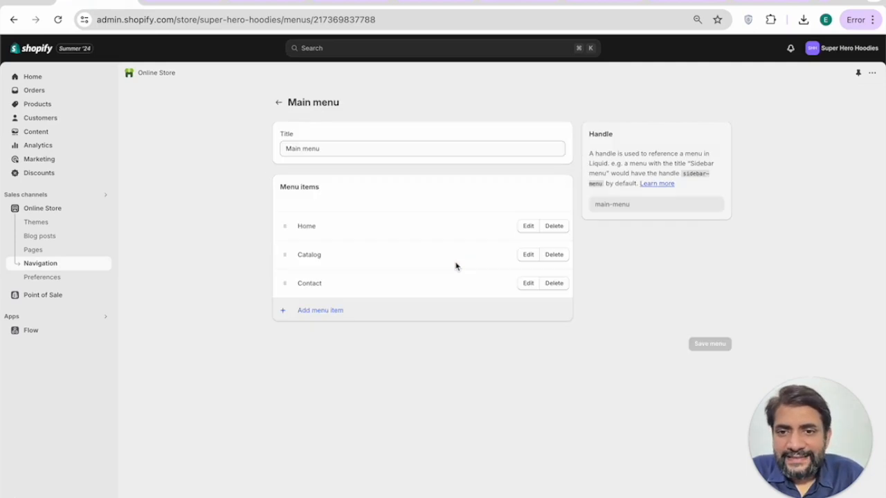
{"action": "left_click", "coordinate": [303, 317]}
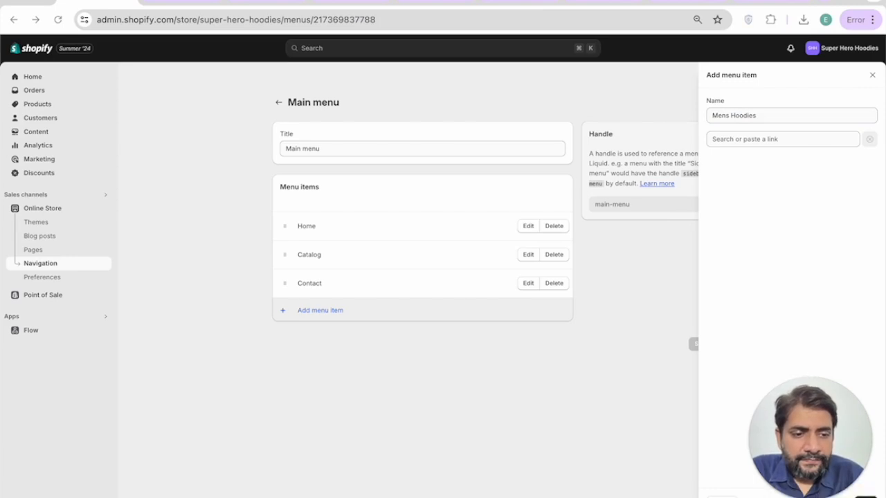
{"action": "left_click_drag", "start_coordinate": [833, 438], "coordinate": [833, 323]}
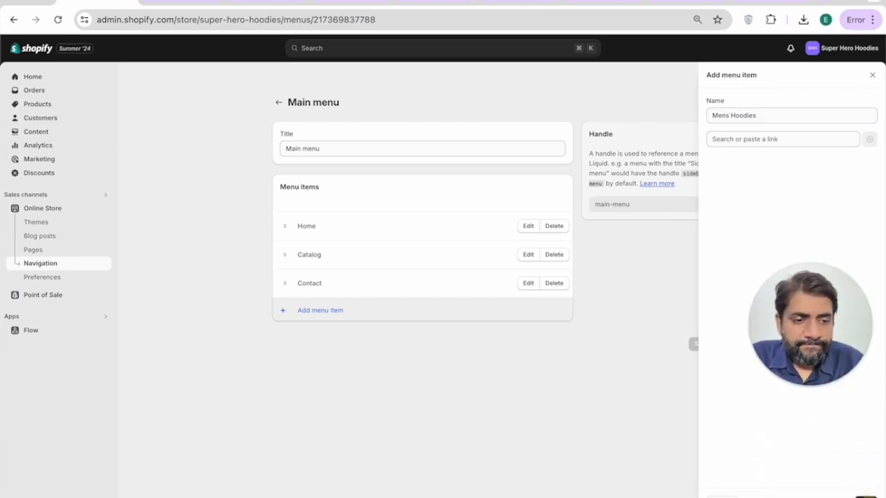
{"action": "left_click", "coordinate": [785, 139]}
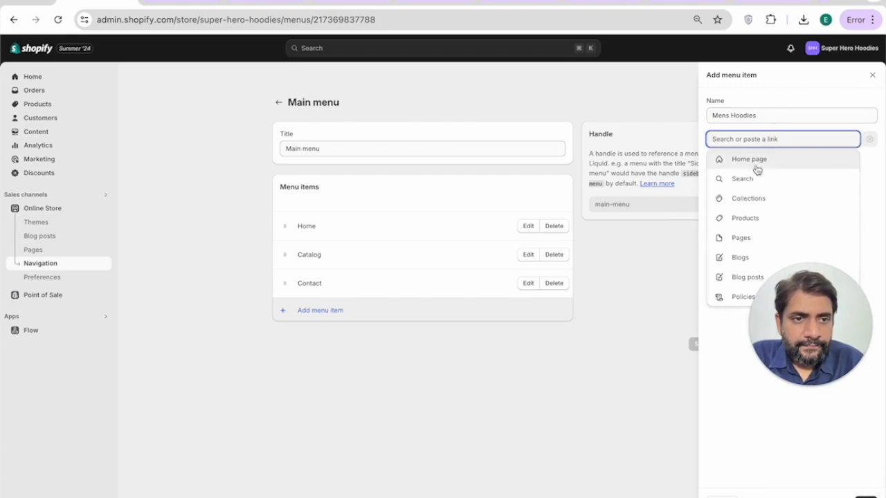
{"action": "left_click", "coordinate": [748, 199]}
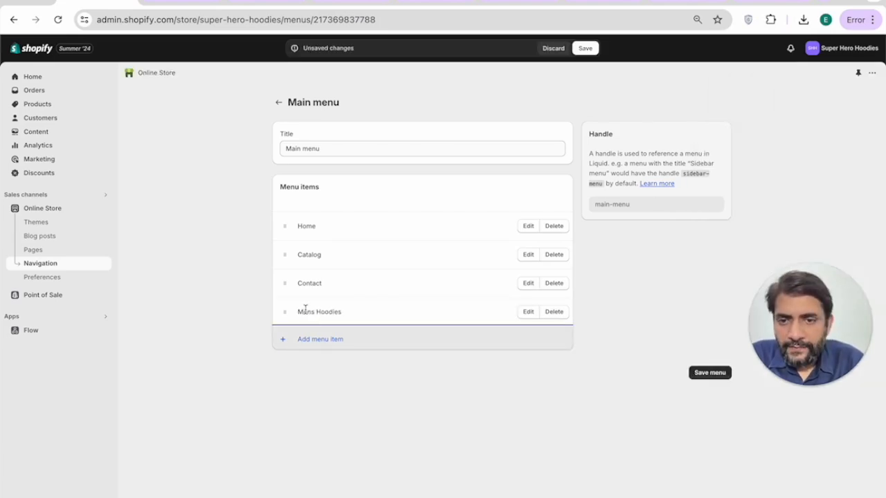
Step: Move Mens Hoodies below Home, save the Main menu, and return to Themes
{"action": "left_click_drag", "start_coordinate": [285, 311], "coordinate": [285, 255]}
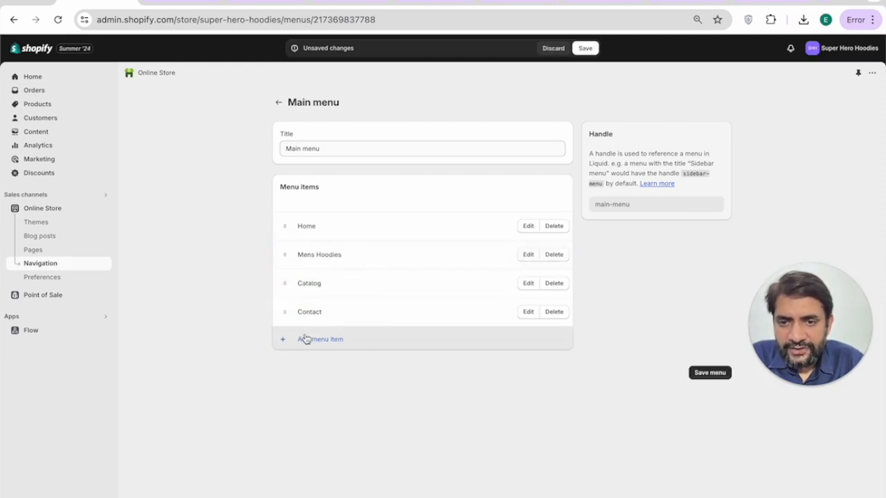
{"action": "left_click", "coordinate": [697, 372]}
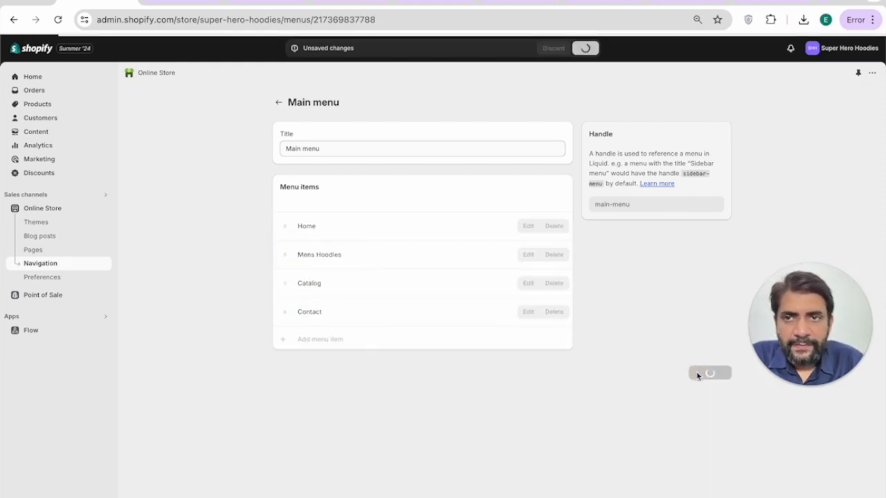
{"action": "left_click", "coordinate": [280, 104]}
{"action": "left_click", "coordinate": [52, 208]}
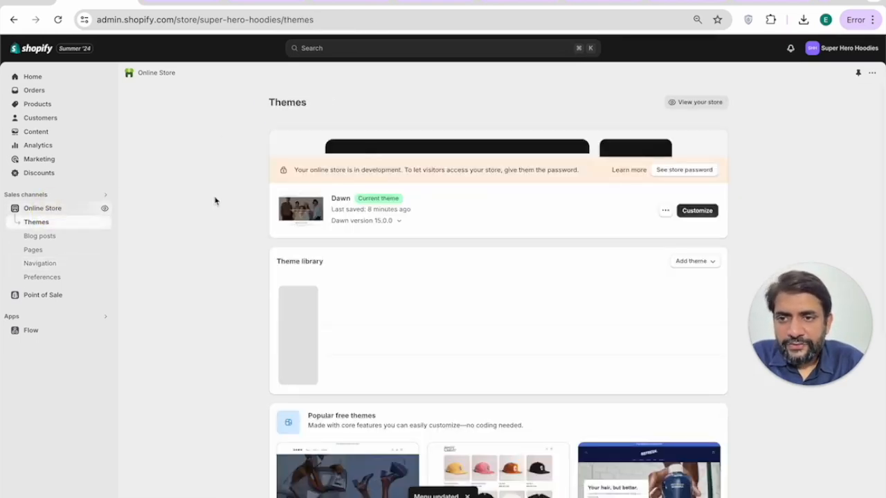
Step: Preview the storefront with the Dawn theme in a new tab, then return to the admin
{"action": "left_click", "coordinate": [665, 319]}
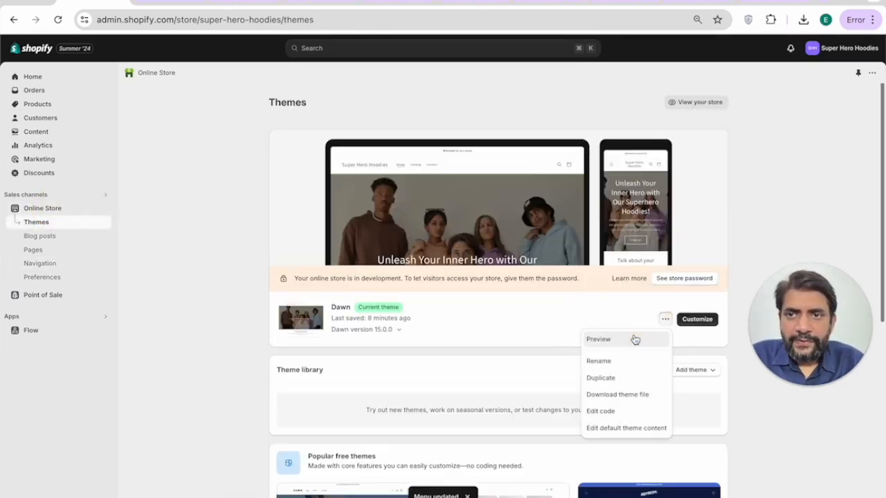
{"action": "left_click", "coordinate": [633, 340]}
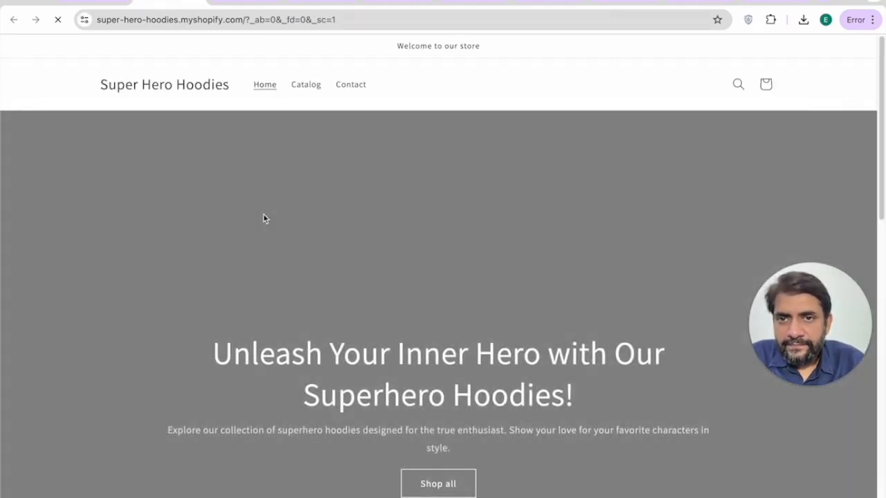
{"action": "key", "text": "ctrl+shift+Tab"}
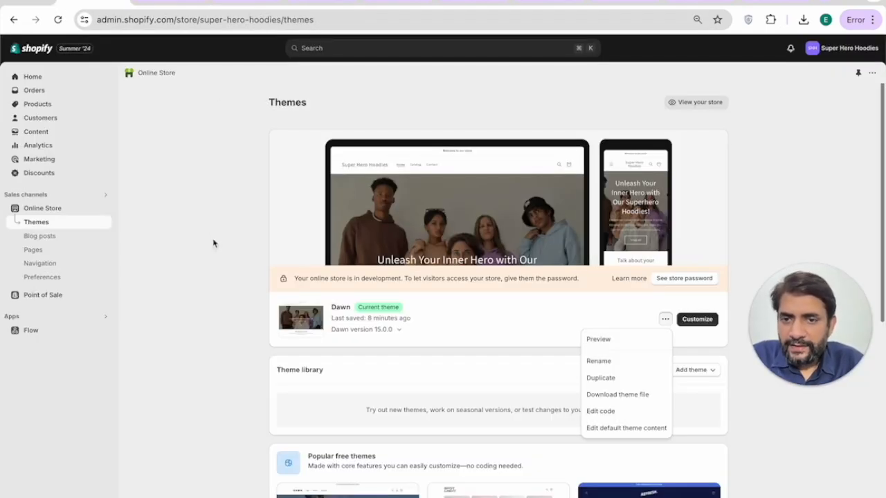
Step: Review the Main menu's items under Navigation, then open the Dawn theme customizer
{"action": "scroll", "coordinate": [287, 347], "scroll_direction": "down", "scroll_amount": 1}
{"action": "left_click", "coordinate": [40, 263]}
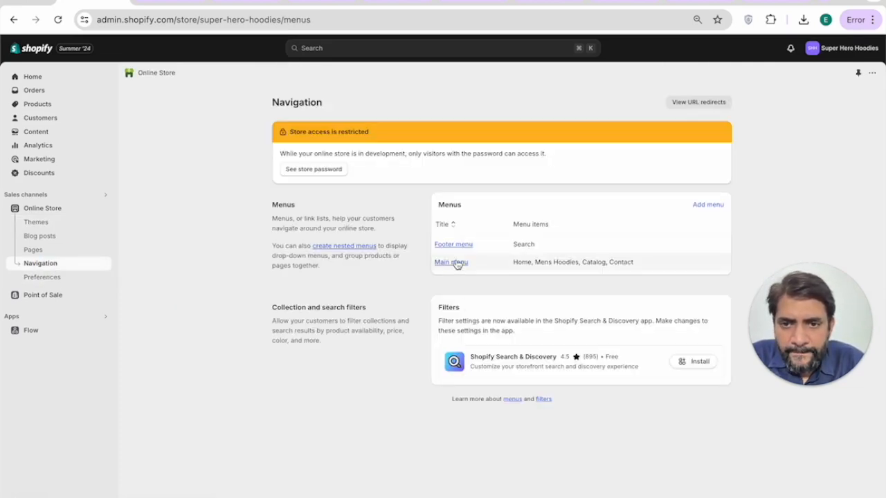
{"action": "left_click", "coordinate": [457, 263]}
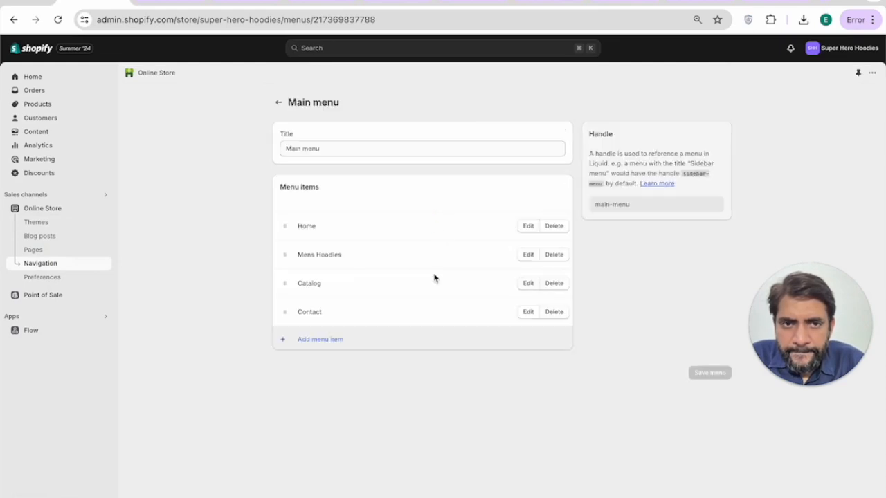
{"action": "left_click", "coordinate": [278, 102]}
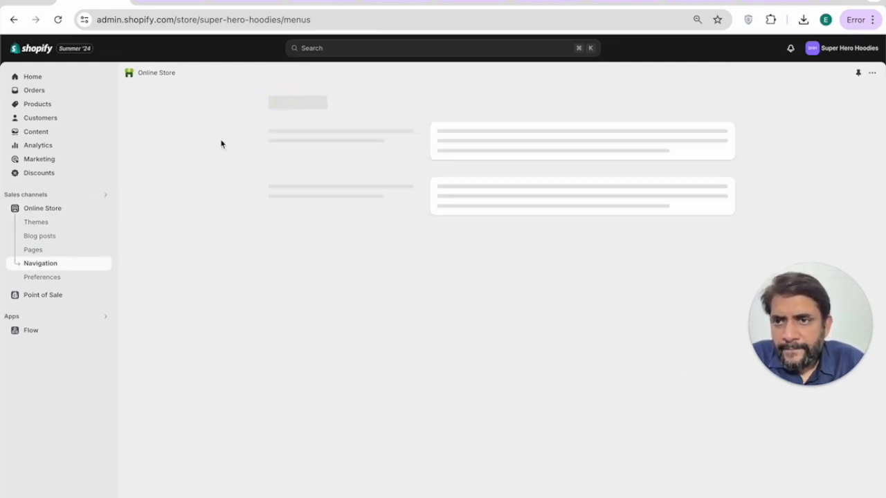
{"action": "left_click", "coordinate": [41, 209]}
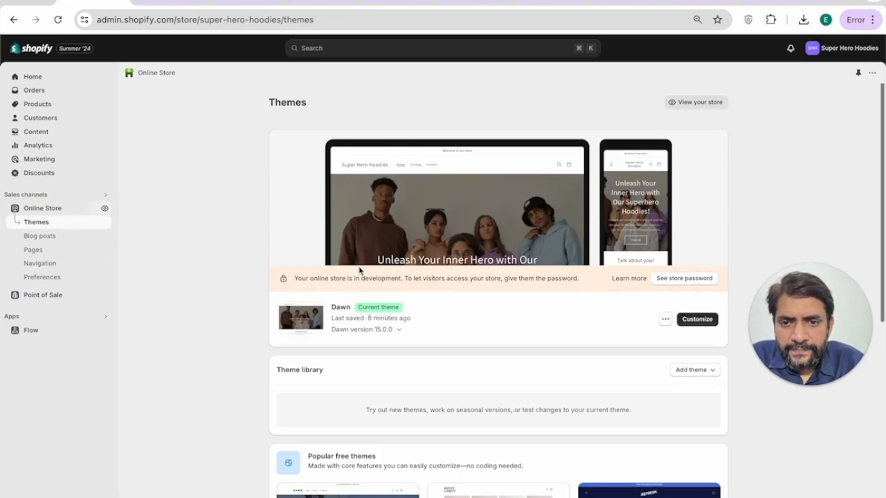
{"action": "left_click", "coordinate": [694, 320]}
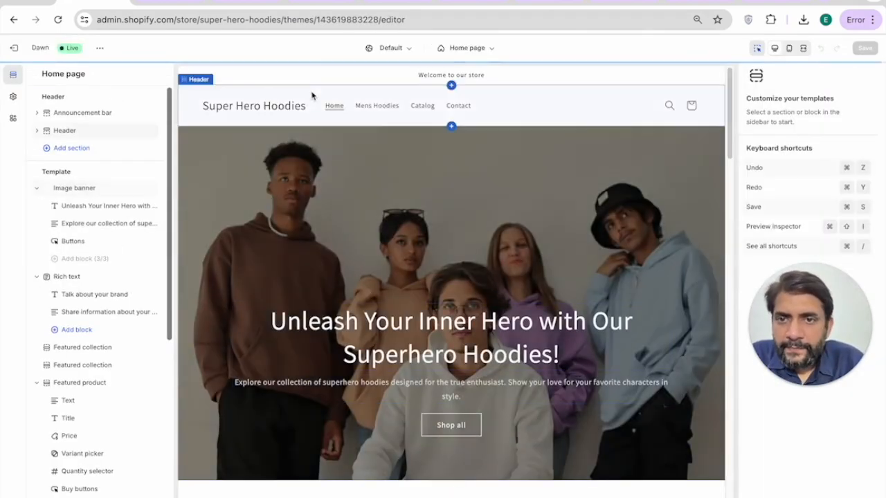
Step: Check the Header section's menu setting and keep Main menu as the header menu
{"action": "left_click", "coordinate": [311, 95]}
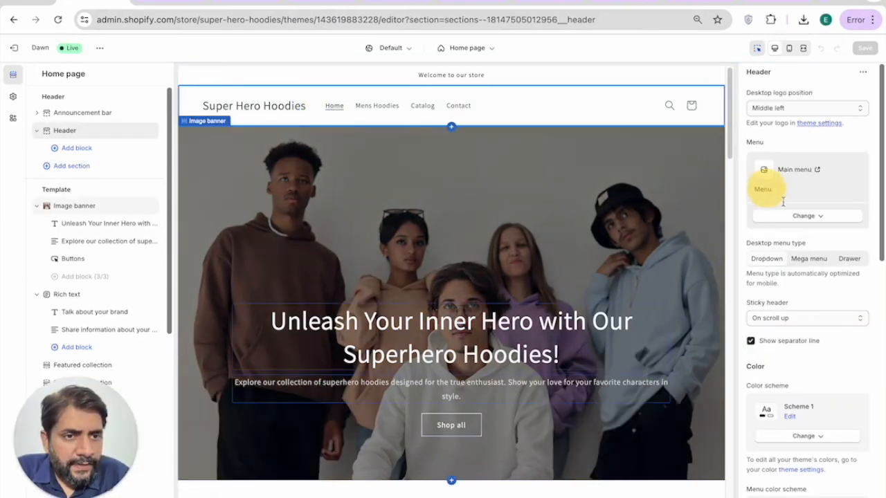
{"action": "left_click", "coordinate": [802, 217]}
{"action": "left_click", "coordinate": [803, 236]}
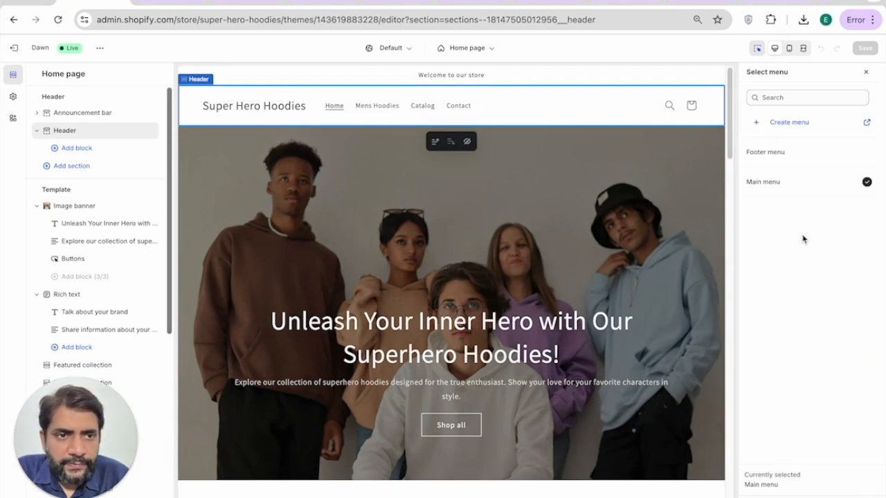
{"action": "left_click", "coordinate": [791, 184]}
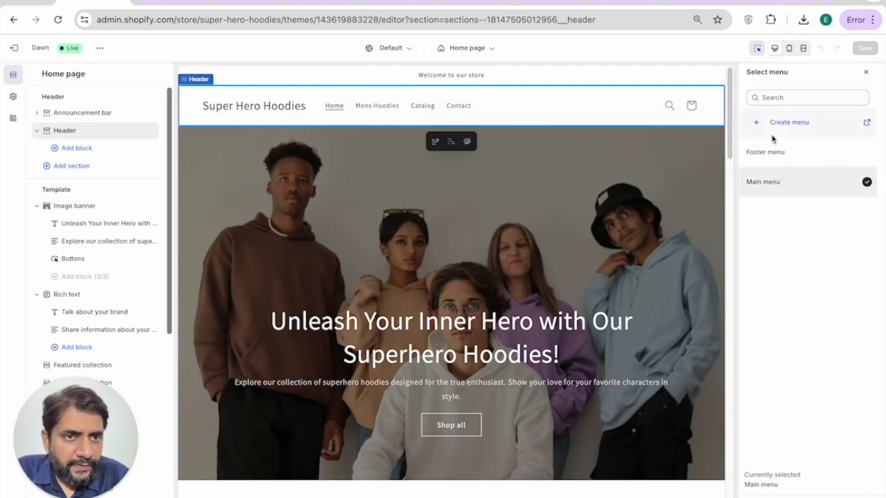
Step: Open a blank Create menu page in another tab, then exit the theme editor
{"action": "left_click", "coordinate": [794, 122]}
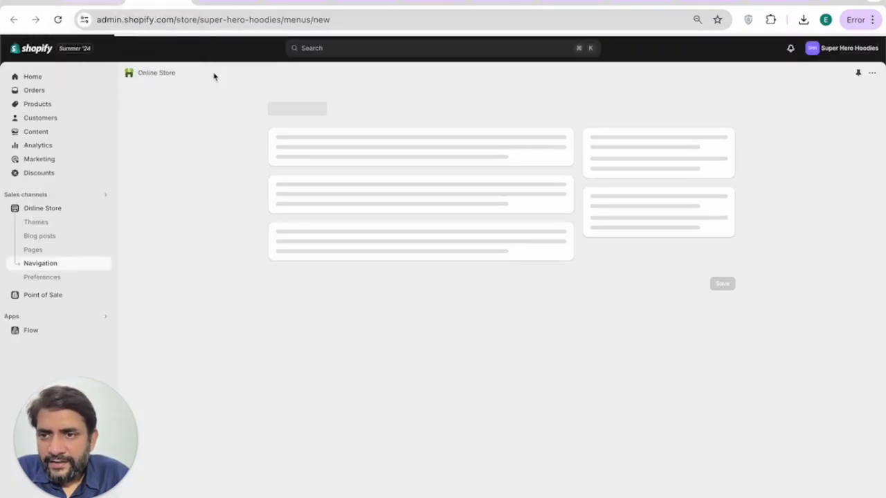
{"action": "left_click", "coordinate": [78, 4]}
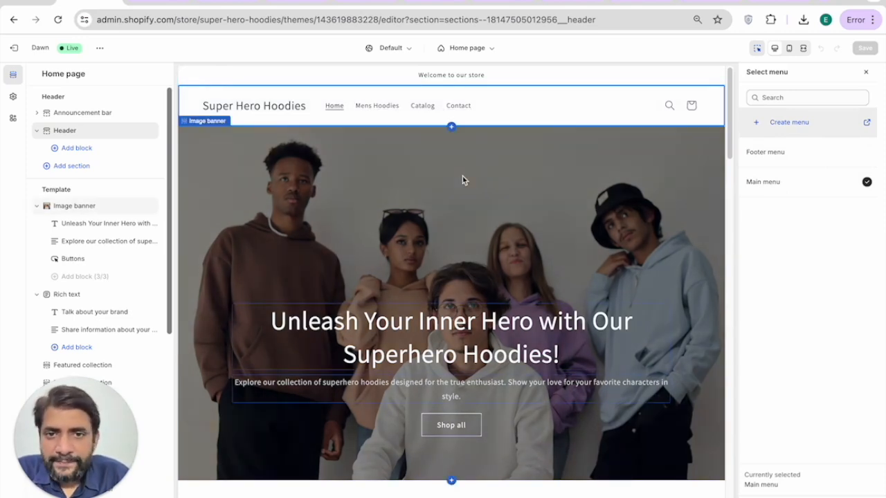
{"action": "scroll", "coordinate": [297, 224], "scroll_direction": "down", "scroll_amount": 10}
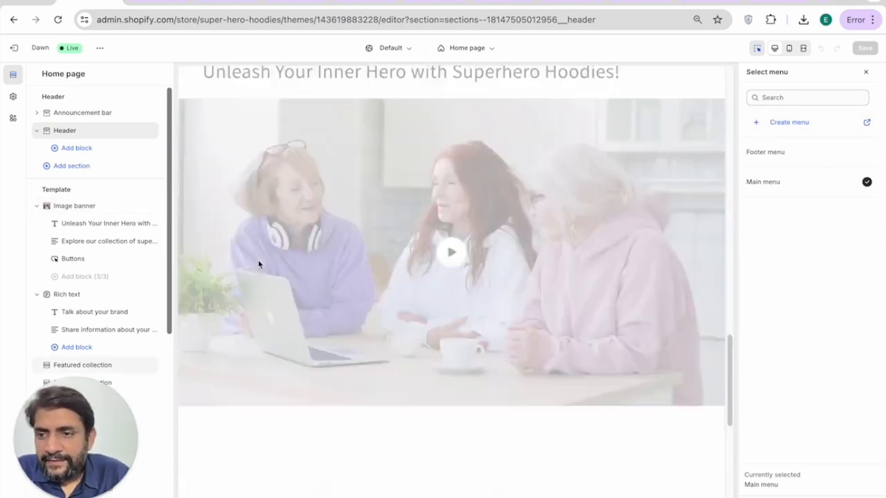
{"action": "scroll", "coordinate": [257, 264], "scroll_direction": "down", "scroll_amount": 2}
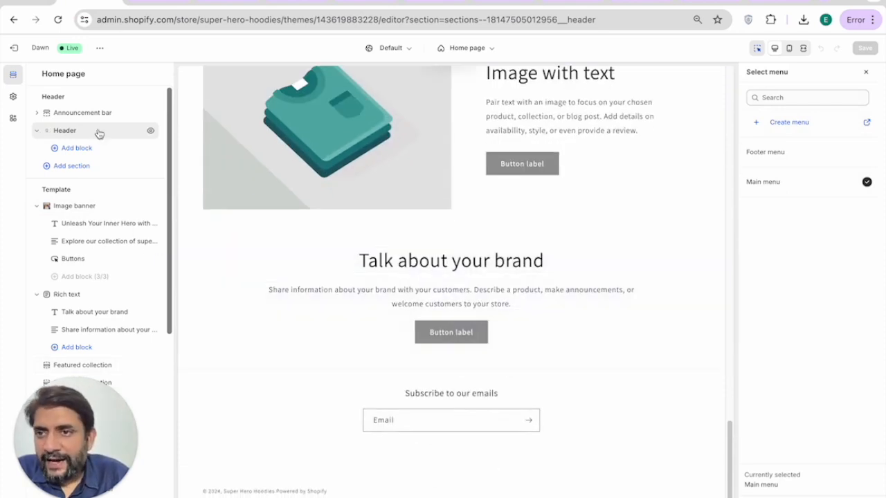
{"action": "left_click", "coordinate": [24, 50]}
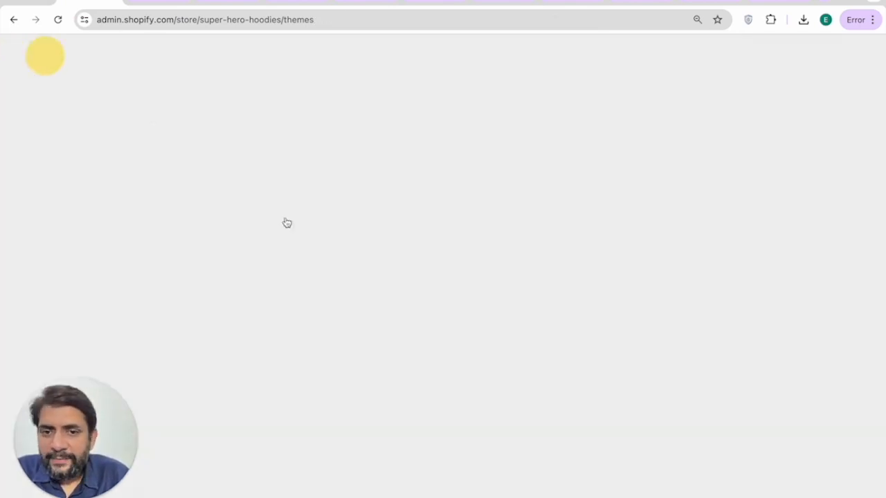
Step: Open the Footer menu under Navigation and start a new menu item
{"action": "scroll", "coordinate": [381, 328], "scroll_direction": "down", "scroll_amount": 2}
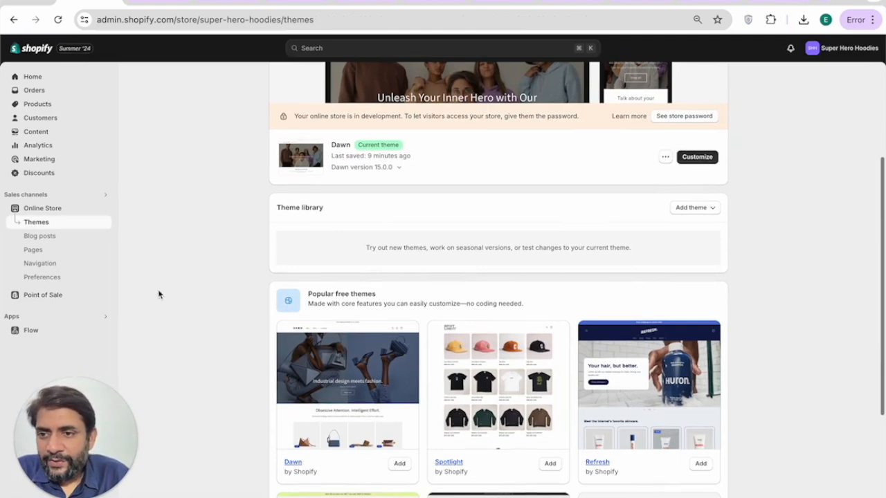
{"action": "left_click", "coordinate": [43, 264]}
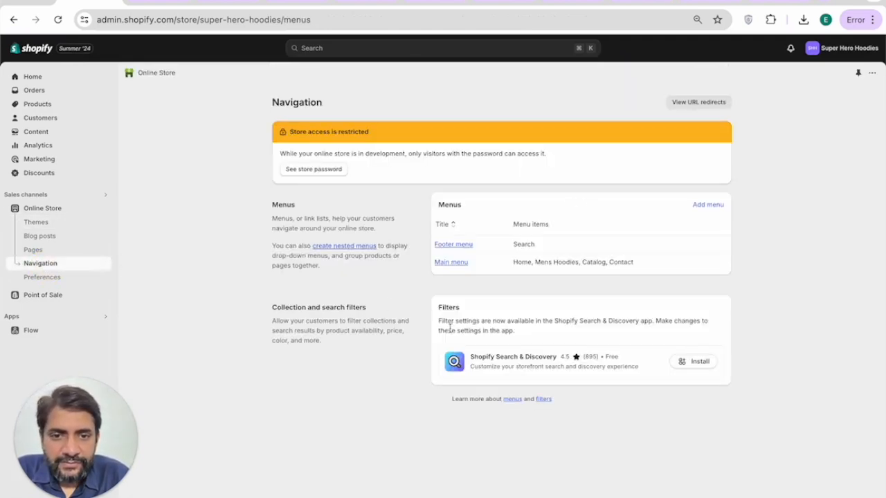
{"action": "left_click", "coordinate": [458, 247]}
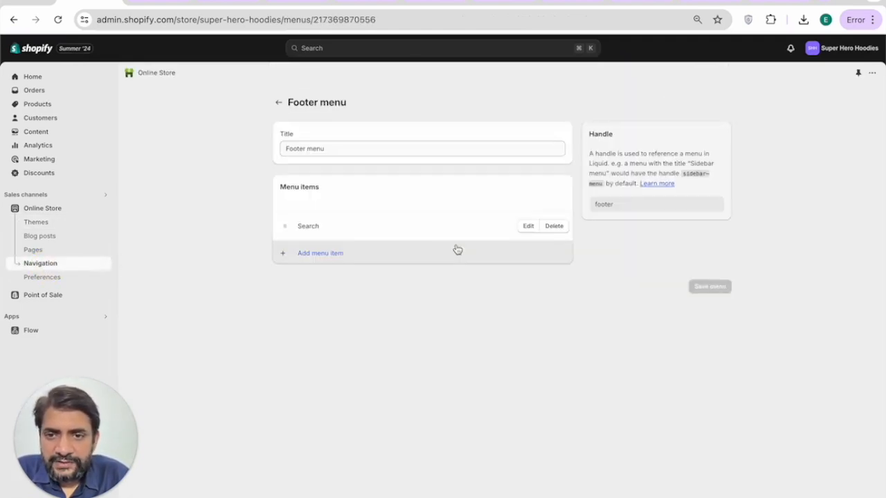
{"action": "left_click", "coordinate": [310, 254]}
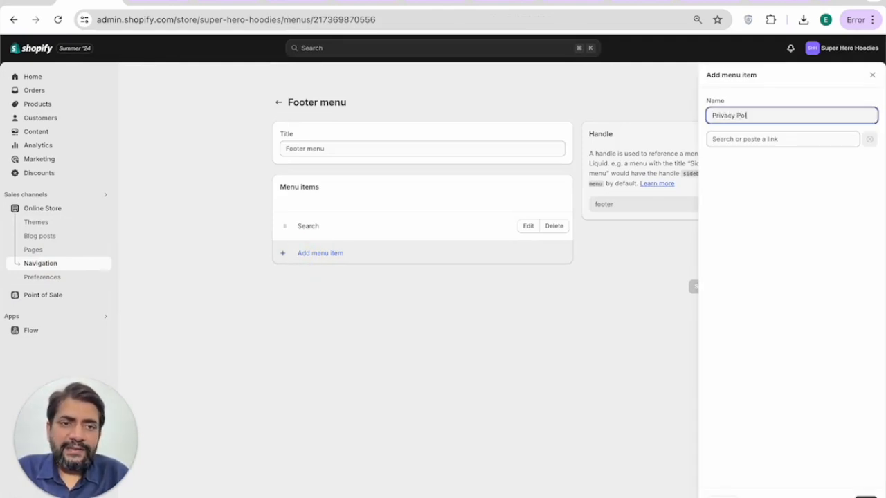
Step: Browse link types including Blog posts, then close the new item panel without adding it
{"action": "left_click", "coordinate": [757, 142]}
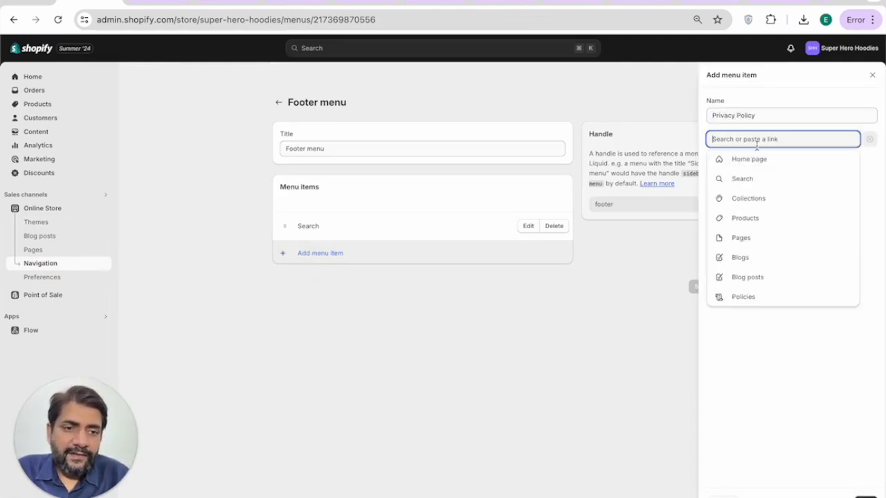
{"action": "left_click", "coordinate": [743, 277]}
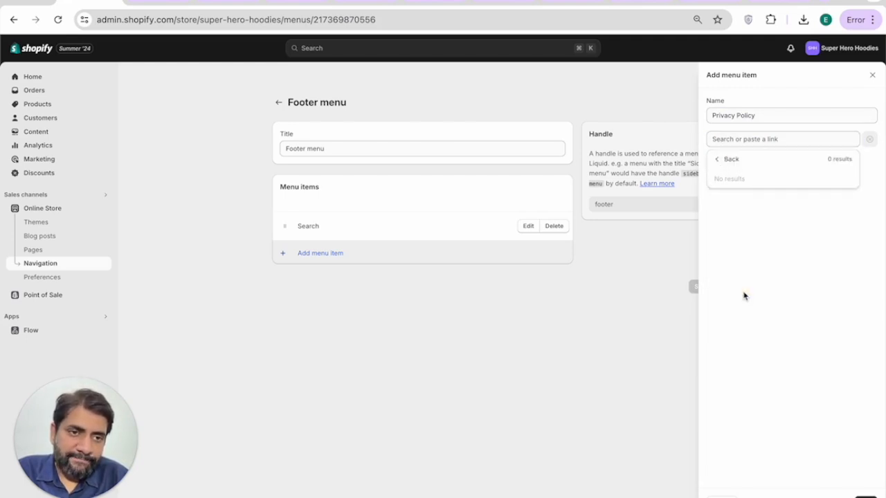
{"action": "left_click", "coordinate": [738, 166]}
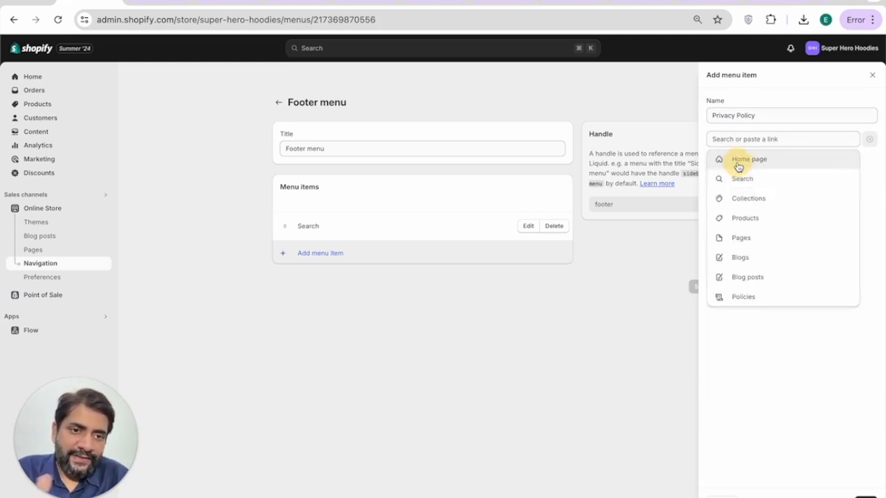
{"action": "left_click", "coordinate": [608, 308]}
{"action": "left_click", "coordinate": [871, 75]}
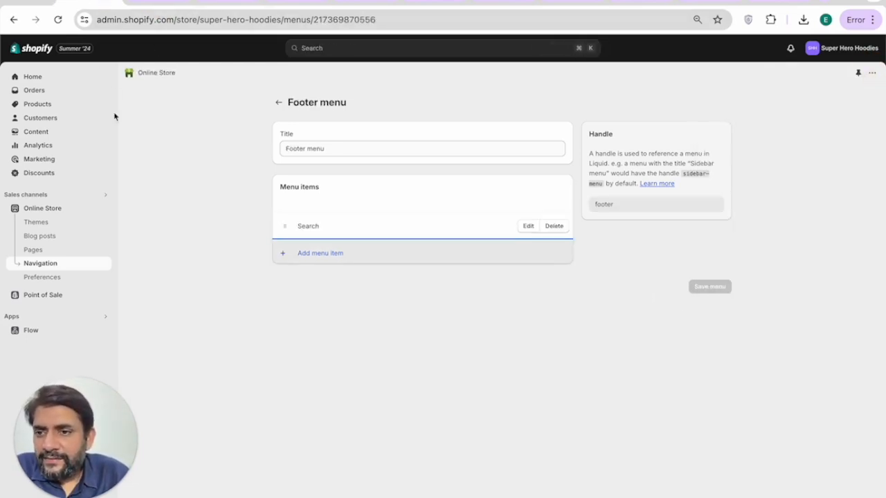
{"action": "left_click", "coordinate": [219, 4]}
Step: Scroll through the storefront's example product grid
{"action": "scroll", "coordinate": [332, 231], "scroll_direction": "down", "scroll_amount": 8}
{"action": "scroll", "coordinate": [333, 236], "scroll_direction": "down", "scroll_amount": 5}
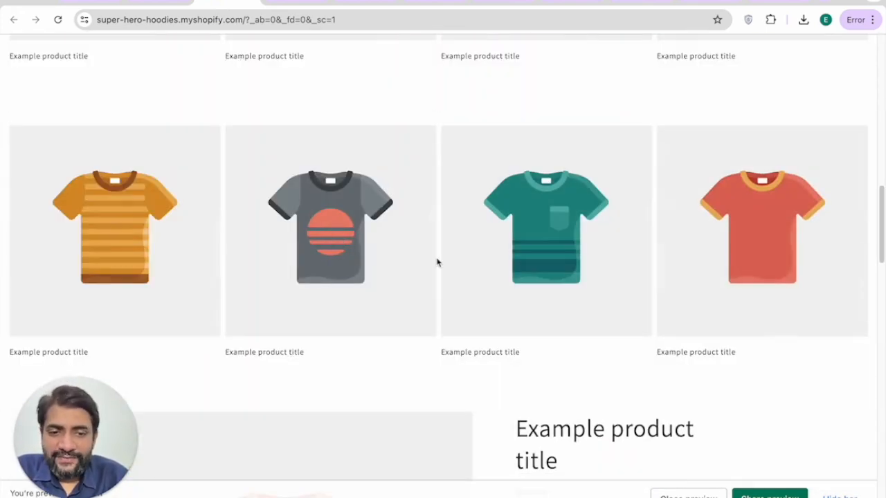
{"action": "scroll", "coordinate": [371, 227], "scroll_direction": "down", "scroll_amount": 1}
{"action": "scroll", "coordinate": [465, 319], "scroll_direction": "down", "scroll_amount": 5}
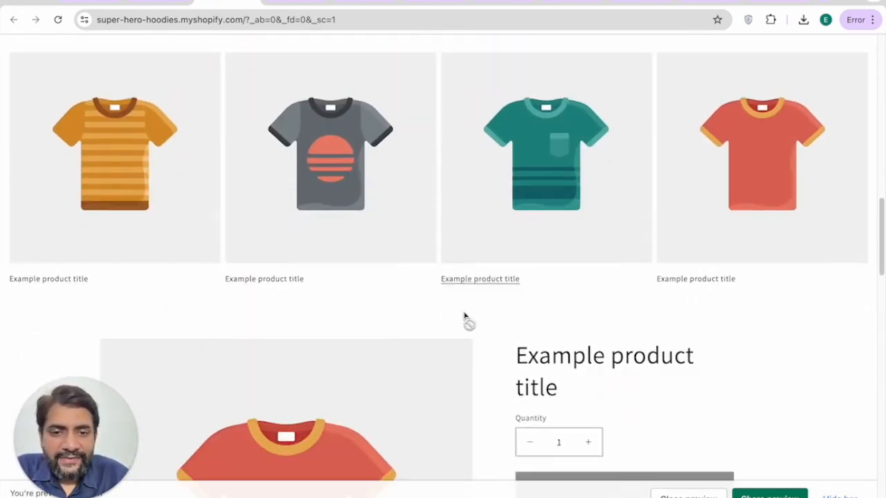
{"action": "scroll", "coordinate": [465, 316], "scroll_direction": "down", "scroll_amount": 3}
{"action": "scroll", "coordinate": [465, 317], "scroll_direction": "up", "scroll_amount": 9}
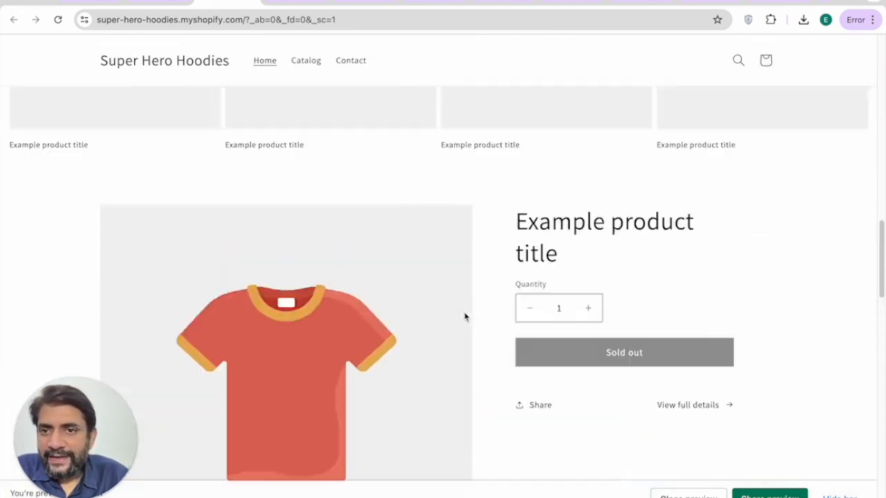
Step: Return to the blank Add menu page and go to the store's Settings
{"action": "left_click", "coordinate": [154, 3]}
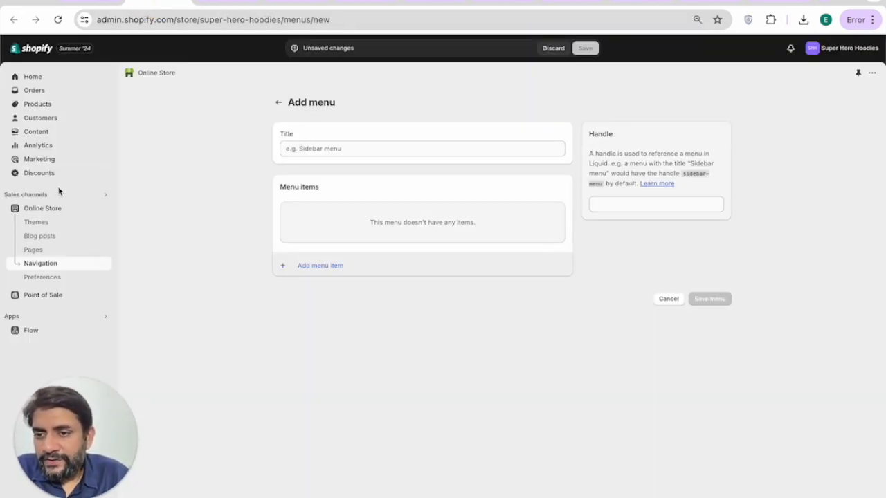
{"action": "left_click_drag", "start_coordinate": [104, 450], "coordinate": [876, 470]}
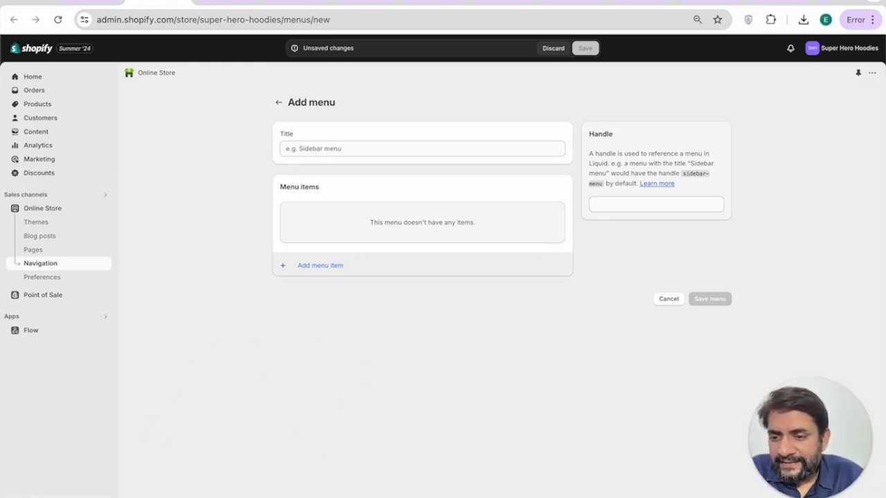
{"action": "left_click", "coordinate": [34, 492]}
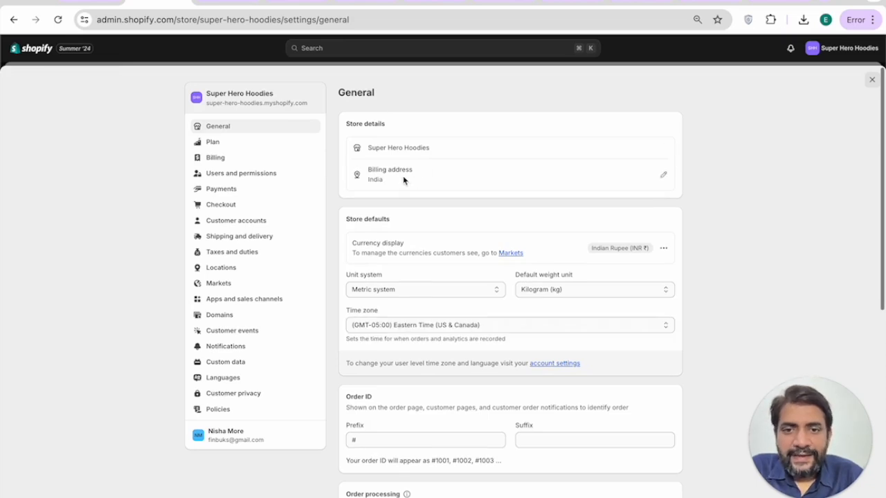
Step: Review the store details, currency display and weight unit options without changing them
{"action": "left_click", "coordinate": [423, 152]}
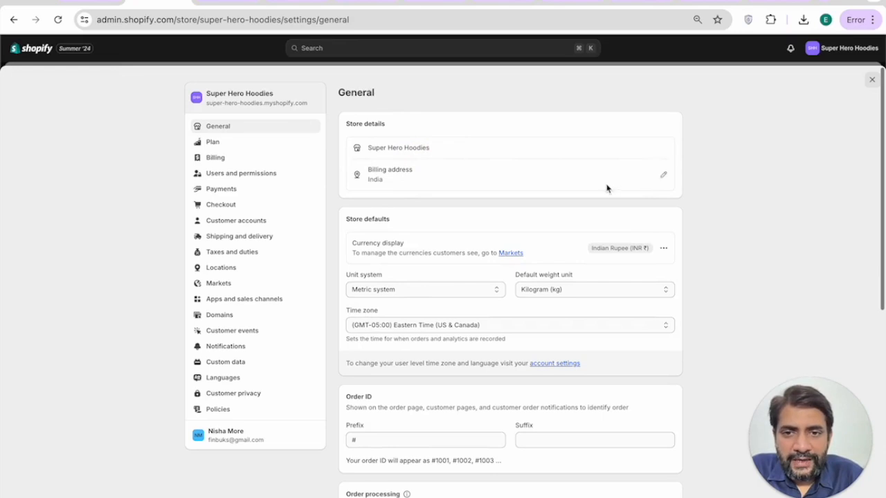
{"action": "scroll", "coordinate": [551, 199], "scroll_direction": "down", "scroll_amount": 2}
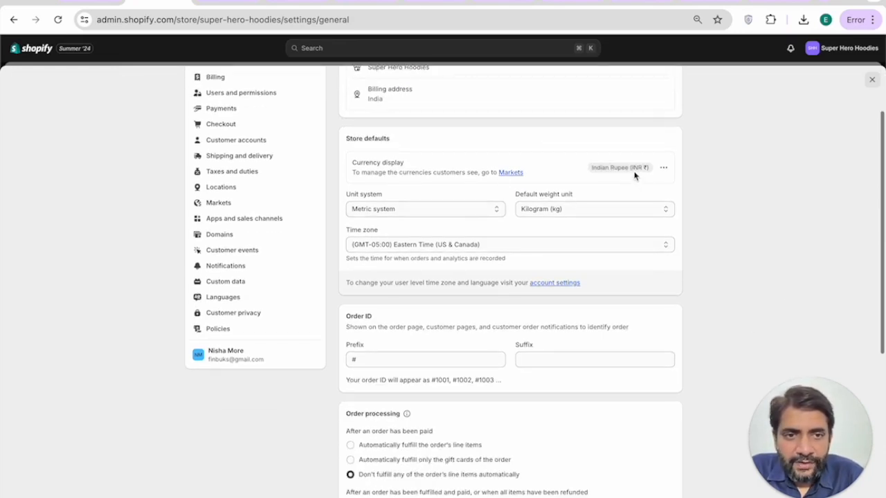
{"action": "left_click", "coordinate": [663, 168]}
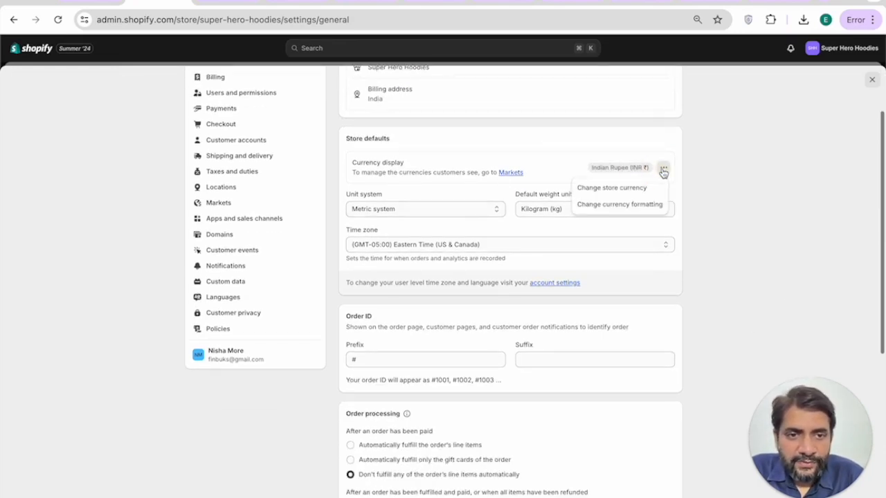
{"action": "left_click", "coordinate": [609, 165]}
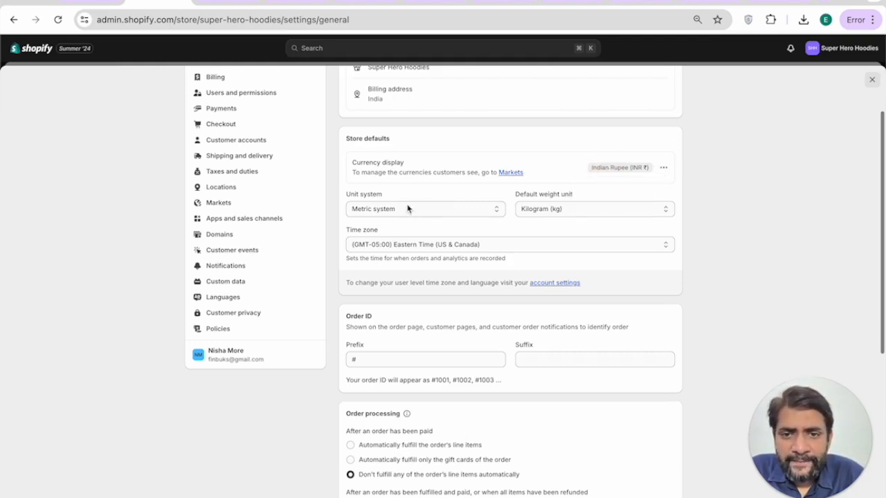
{"action": "left_click", "coordinate": [564, 207]}
{"action": "left_click", "coordinate": [540, 193]}
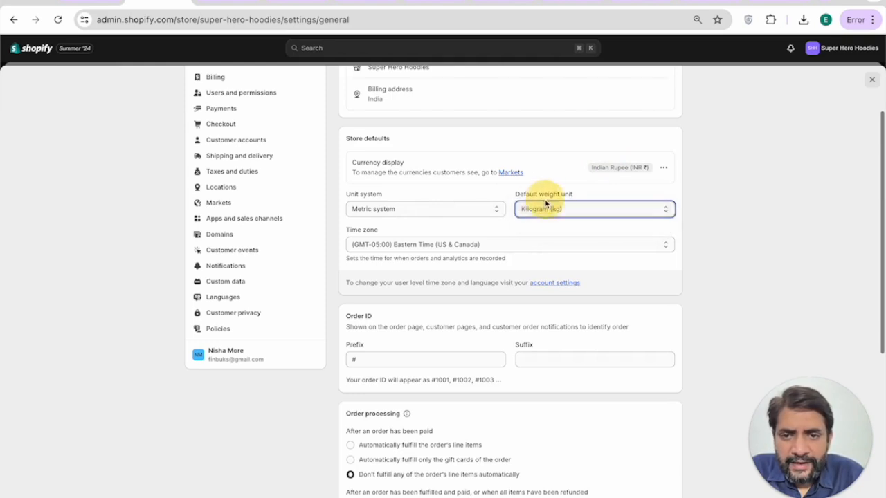
Step: Switch the unit system to Imperial with Pound (lb) as the default weight unit
{"action": "left_click", "coordinate": [401, 209]}
{"action": "left_click", "coordinate": [395, 222]}
{"action": "left_click", "coordinate": [547, 210]}
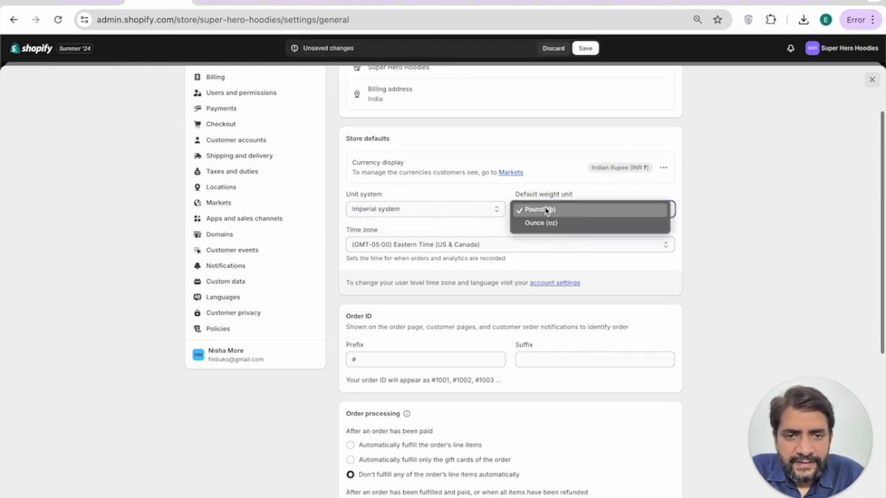
{"action": "left_click", "coordinate": [545, 210]}
{"action": "scroll", "coordinate": [428, 248], "scroll_direction": "down", "scroll_amount": 5}
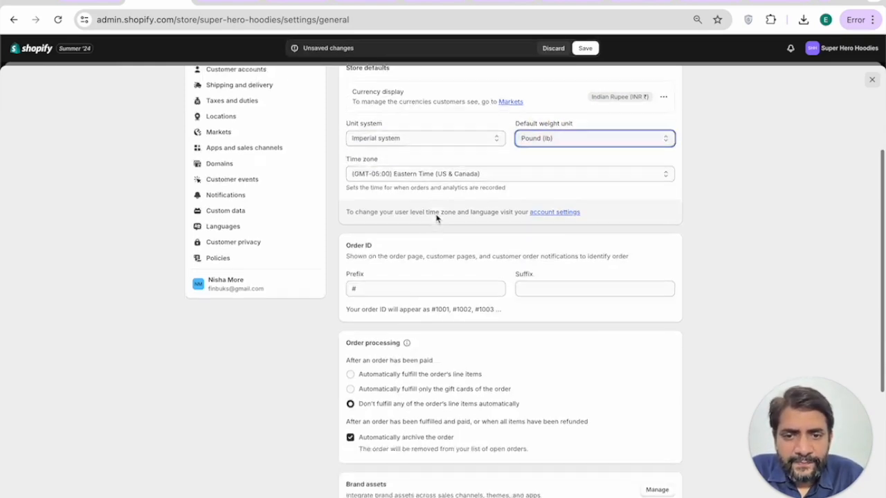
{"action": "scroll", "coordinate": [380, 175], "scroll_direction": "up", "scroll_amount": 1}
{"action": "left_click", "coordinate": [398, 214]}
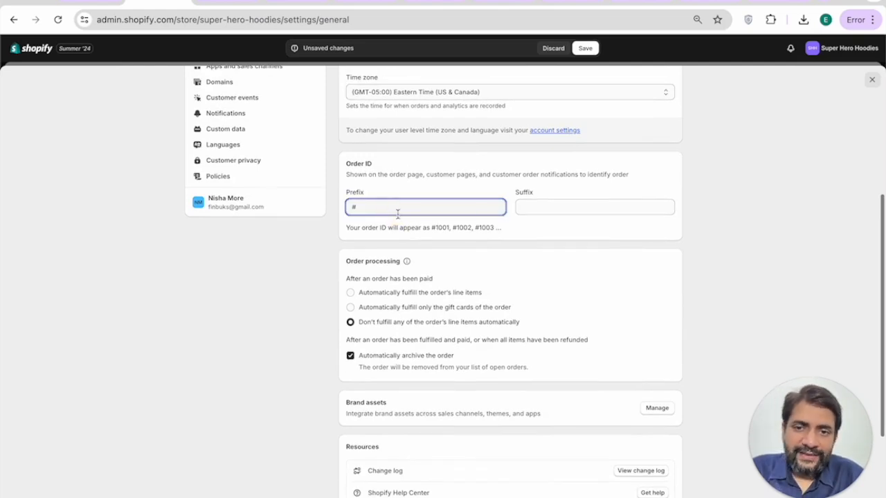
{"action": "left_click", "coordinate": [538, 209]}
Step: Save the Imperial and Pound (lb) changes to the general settings
{"action": "scroll", "coordinate": [443, 223], "scroll_direction": "down", "scroll_amount": 2}
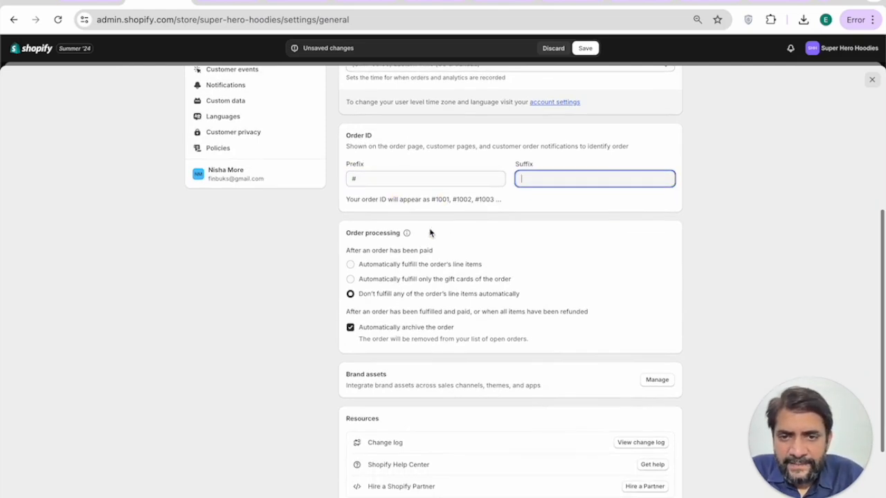
{"action": "scroll", "coordinate": [411, 287], "scroll_direction": "down", "scroll_amount": 2}
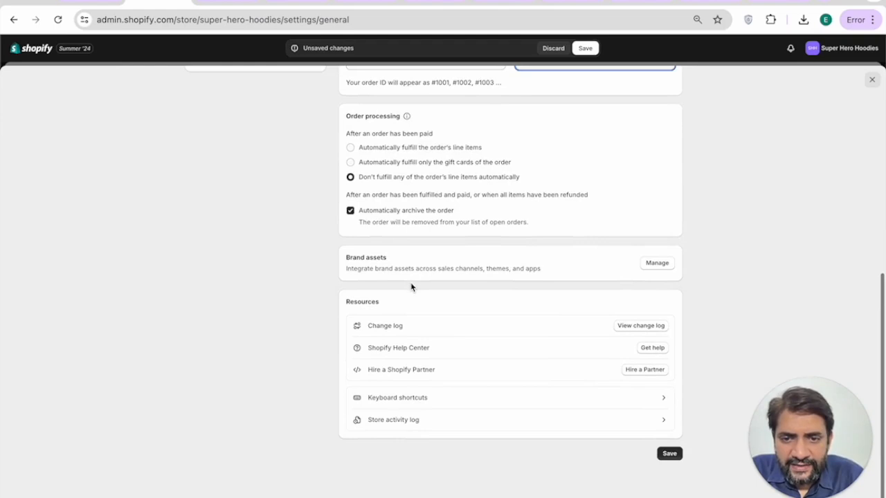
{"action": "scroll", "coordinate": [431, 265], "scroll_direction": "up", "scroll_amount": 10}
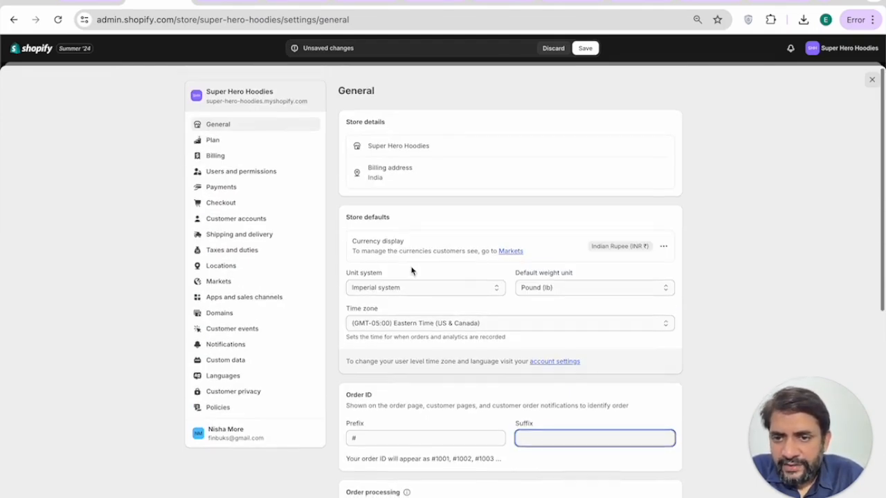
{"action": "scroll", "coordinate": [411, 271], "scroll_direction": "down", "scroll_amount": 5}
{"action": "left_click", "coordinate": [659, 267]}
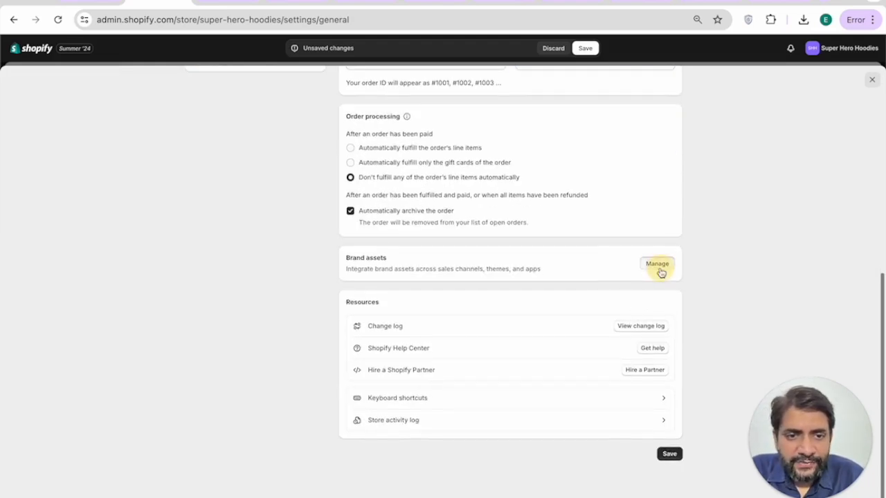
{"action": "left_click", "coordinate": [585, 48]}
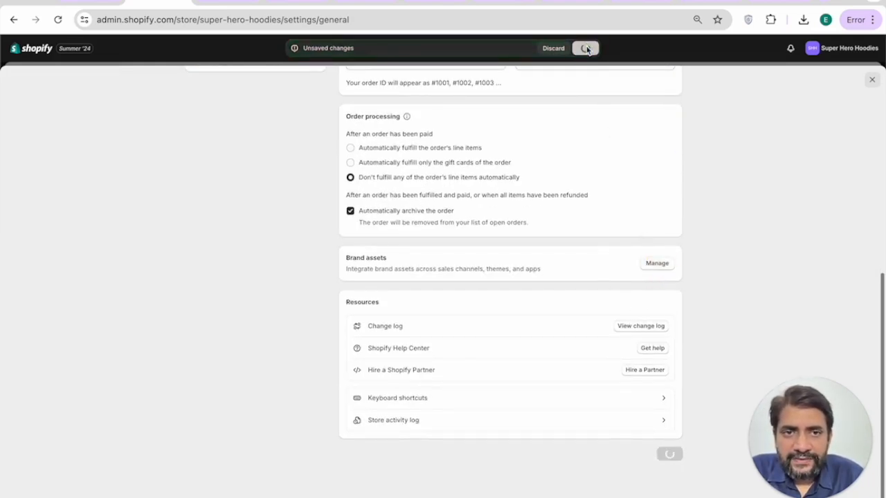
Step: Upload super hero.png from Downloads as the default brand logo
{"action": "left_click", "coordinate": [657, 266]}
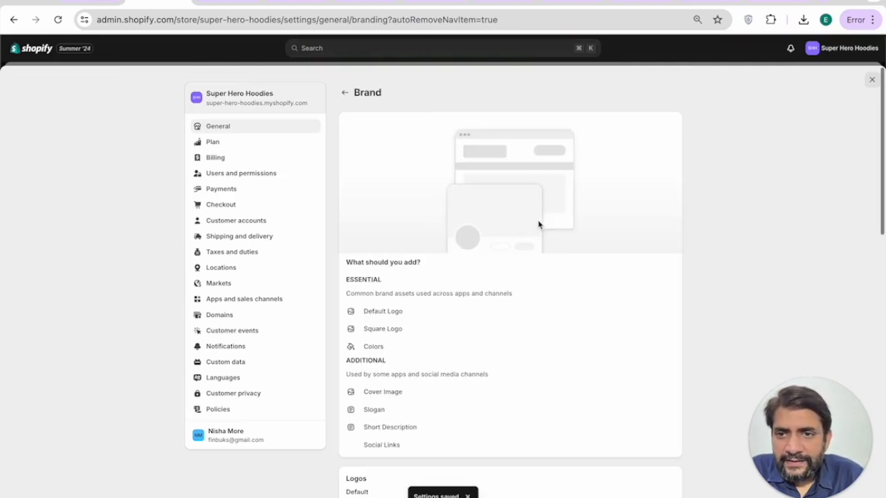
{"action": "scroll", "coordinate": [471, 201], "scroll_direction": "down", "scroll_amount": 5}
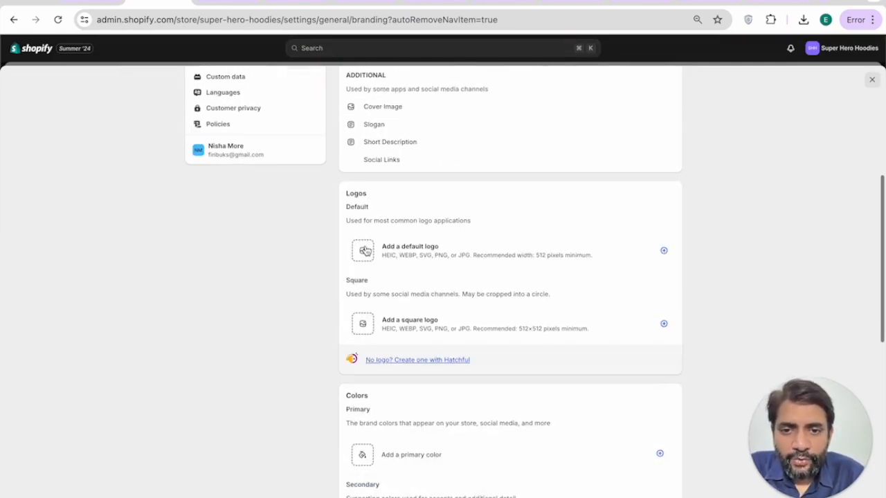
{"action": "left_click", "coordinate": [364, 251]}
{"action": "left_click", "coordinate": [441, 173]}
{"action": "left_click", "coordinate": [484, 128]}
{"action": "left_click", "coordinate": [475, 144]}
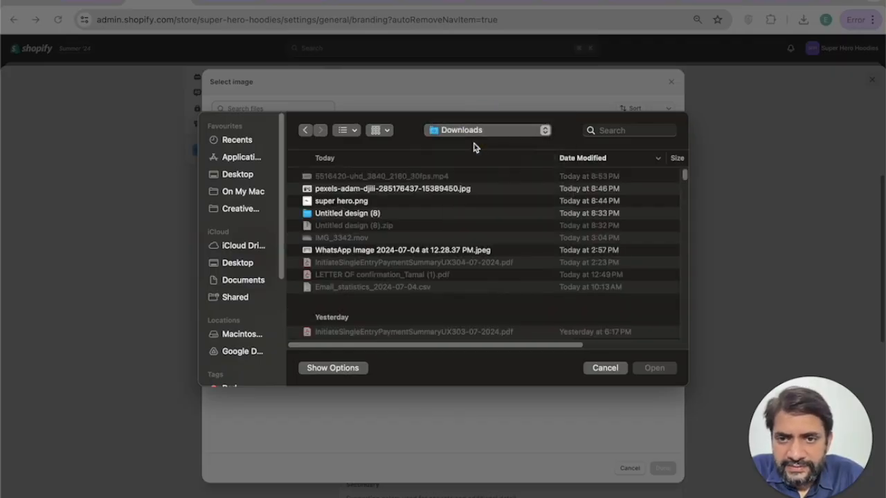
{"action": "double_click", "coordinate": [381, 200]}
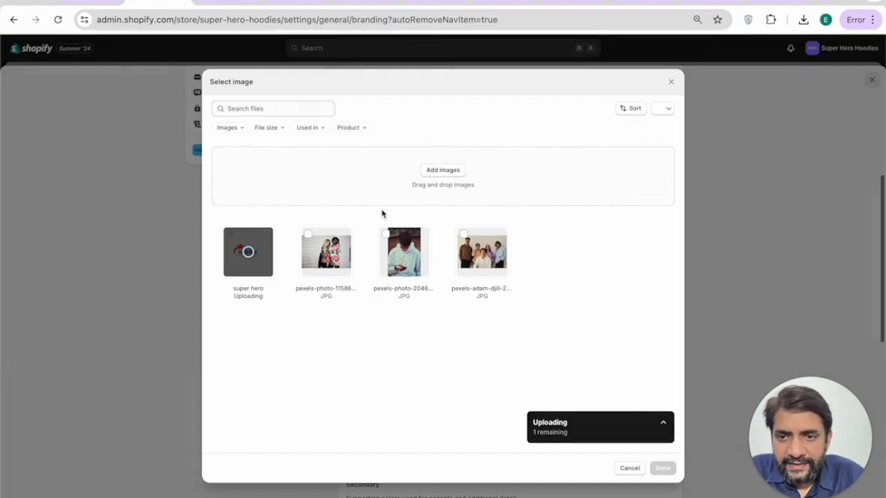
{"action": "left_click", "coordinate": [662, 467]}
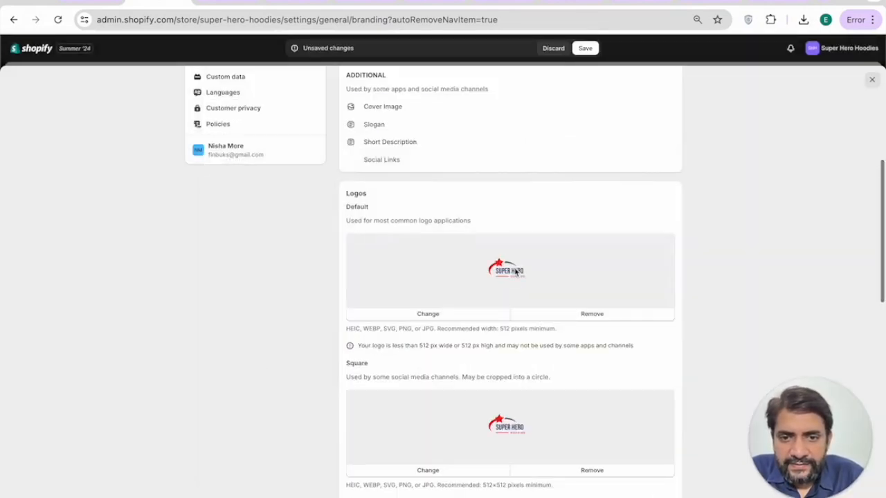
Step: Set the primary brand colour to bright red and the contrasting colour to deep blue
{"action": "scroll", "coordinate": [515, 272], "scroll_direction": "down", "scroll_amount": 5}
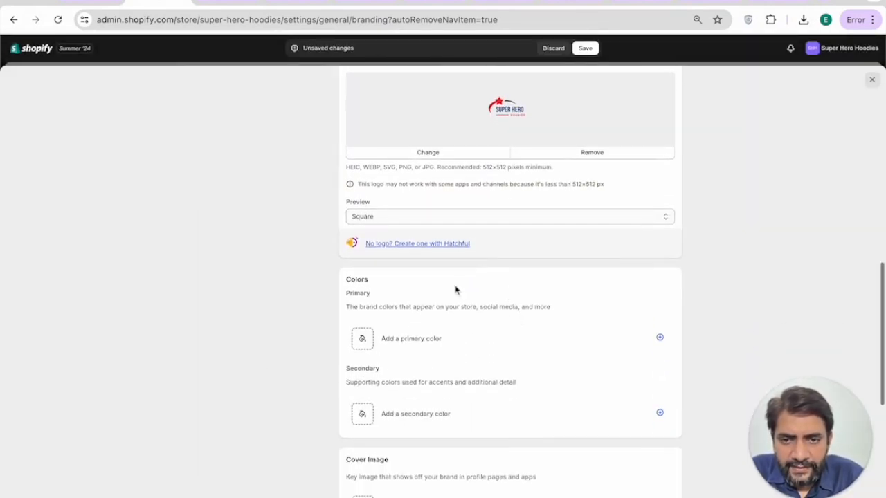
{"action": "scroll", "coordinate": [570, 345], "scroll_direction": "down", "scroll_amount": 1}
{"action": "left_click", "coordinate": [485, 305]}
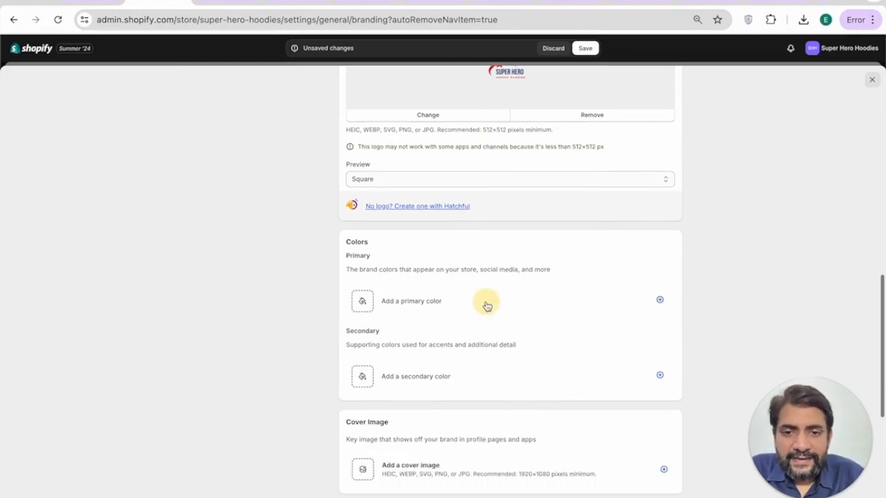
{"action": "scroll", "coordinate": [487, 306], "scroll_direction": "up", "scroll_amount": 1}
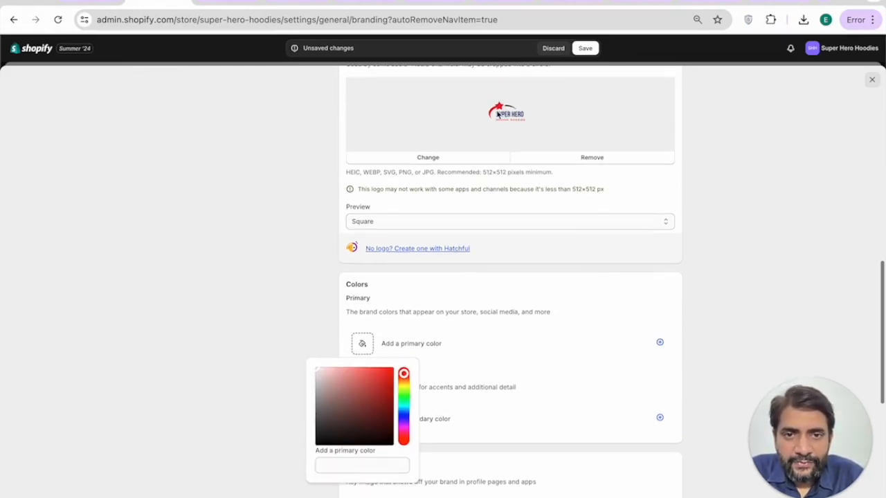
{"action": "left_click_drag", "start_coordinate": [366, 367], "coordinate": [398, 385]}
{"action": "scroll", "coordinate": [427, 340], "scroll_direction": "down", "scroll_amount": 2}
{"action": "left_click", "coordinate": [421, 318]}
{"action": "left_click", "coordinate": [407, 394]}
{"action": "left_click", "coordinate": [389, 372]}
{"action": "left_click", "coordinate": [498, 326]}
Step: Add a near-white secondary brand colour, #f5f2f2
{"action": "scroll", "coordinate": [498, 326], "scroll_direction": "down", "scroll_amount": 2}
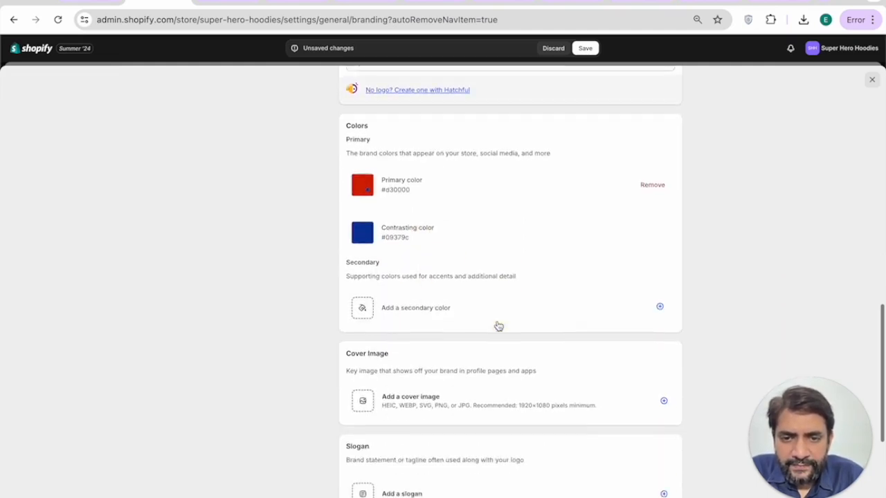
{"action": "left_click", "coordinate": [448, 294]}
{"action": "left_click_drag", "start_coordinate": [327, 335], "coordinate": [317, 328]}
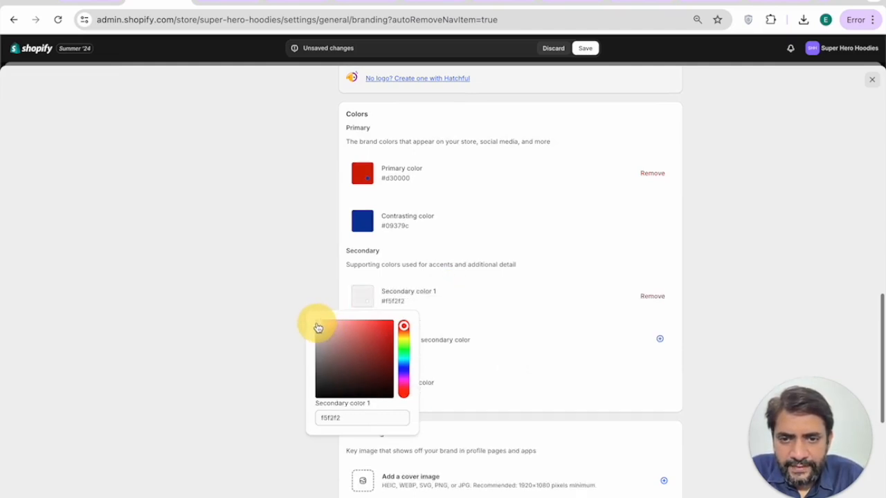
{"action": "left_click", "coordinate": [500, 279]}
Step: Save the branding and return to the General settings page
{"action": "scroll", "coordinate": [477, 305], "scroll_direction": "down", "scroll_amount": 3}
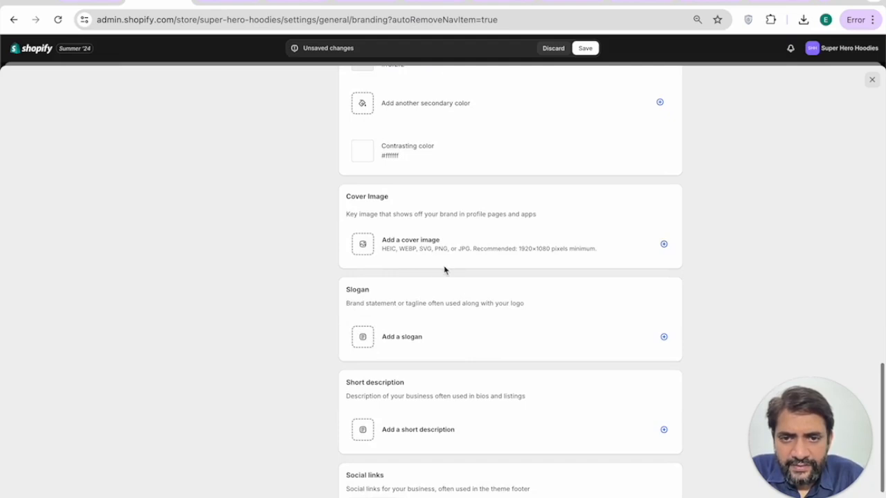
{"action": "scroll", "coordinate": [444, 270], "scroll_direction": "down", "scroll_amount": 2}
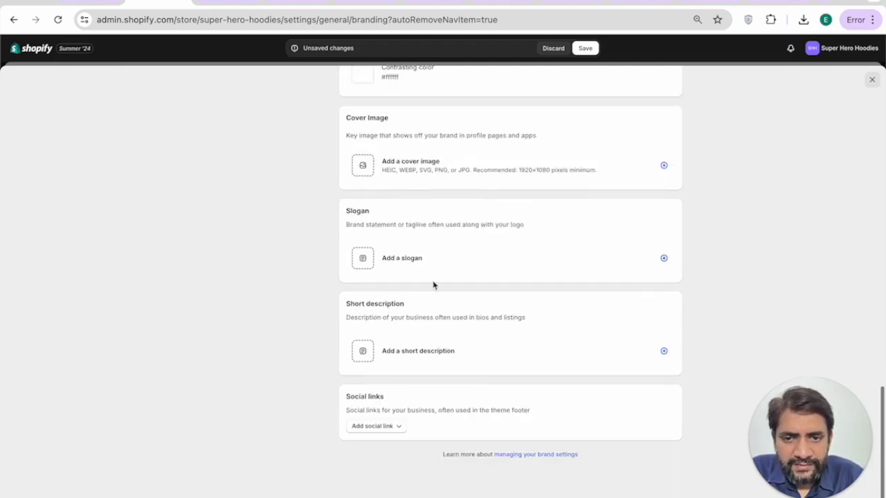
{"action": "scroll", "coordinate": [423, 353], "scroll_direction": "up", "scroll_amount": 15}
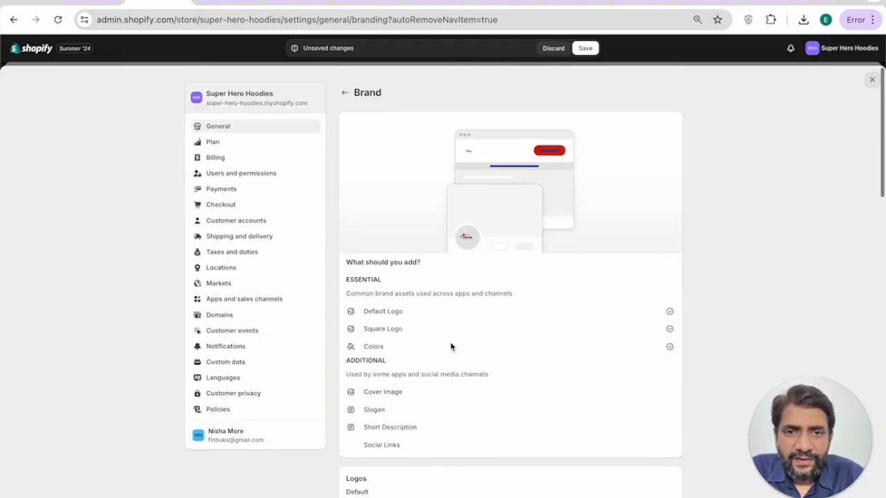
{"action": "left_click", "coordinate": [587, 48]}
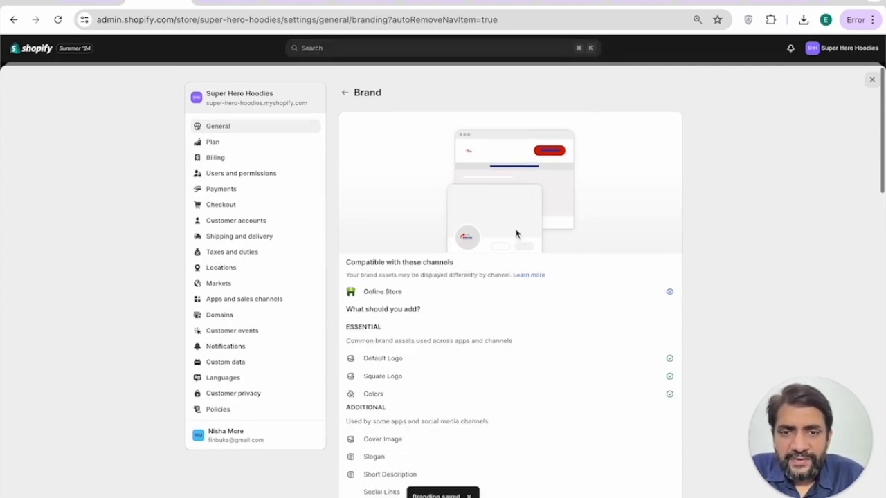
{"action": "left_click", "coordinate": [345, 93]}
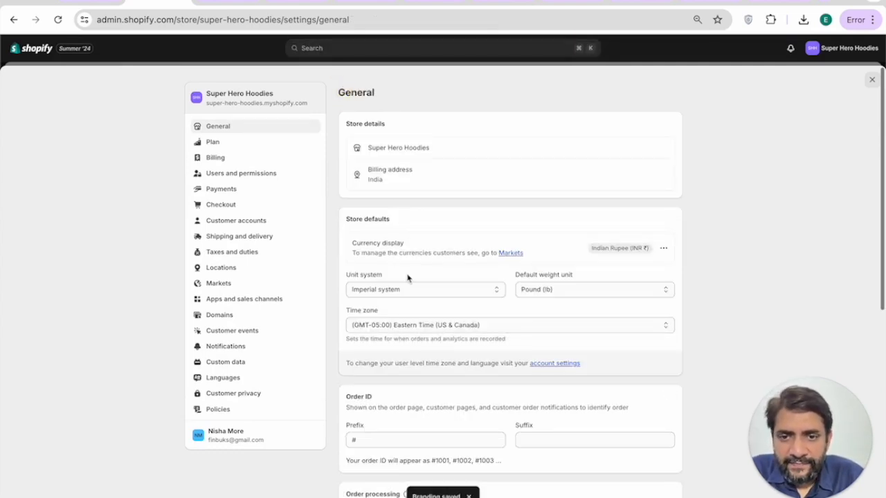
Step: Look through the Plan and Billing settings pages
{"action": "scroll", "coordinate": [407, 276], "scroll_direction": "down", "scroll_amount": 5}
{"action": "scroll", "coordinate": [408, 277], "scroll_direction": "down", "scroll_amount": 1}
{"action": "scroll", "coordinate": [407, 277], "scroll_direction": "up", "scroll_amount": 10}
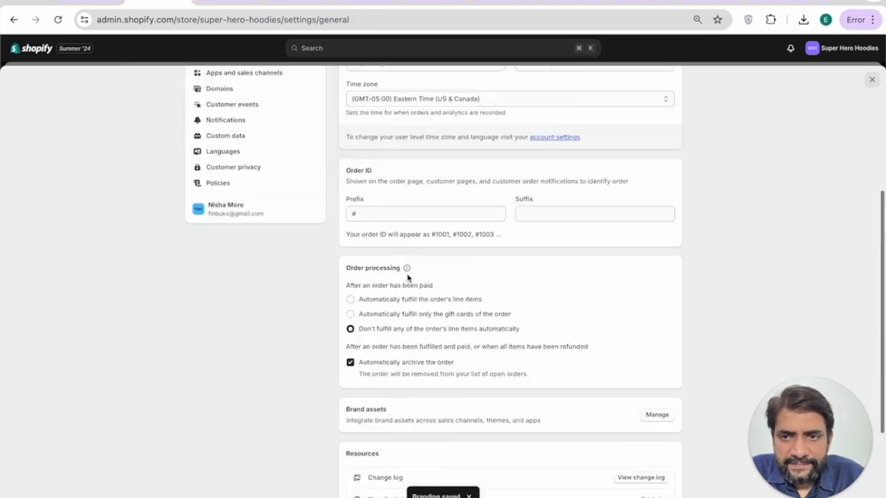
{"action": "left_click", "coordinate": [231, 148]}
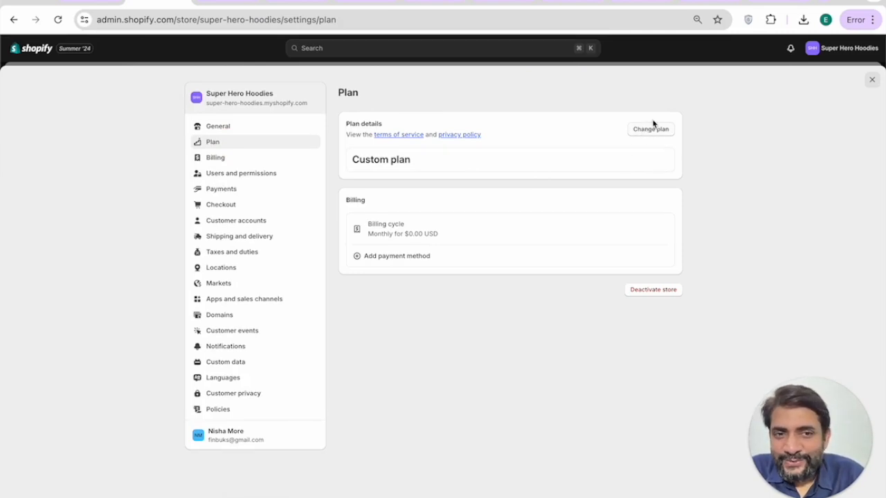
{"action": "left_click", "coordinate": [239, 161]}
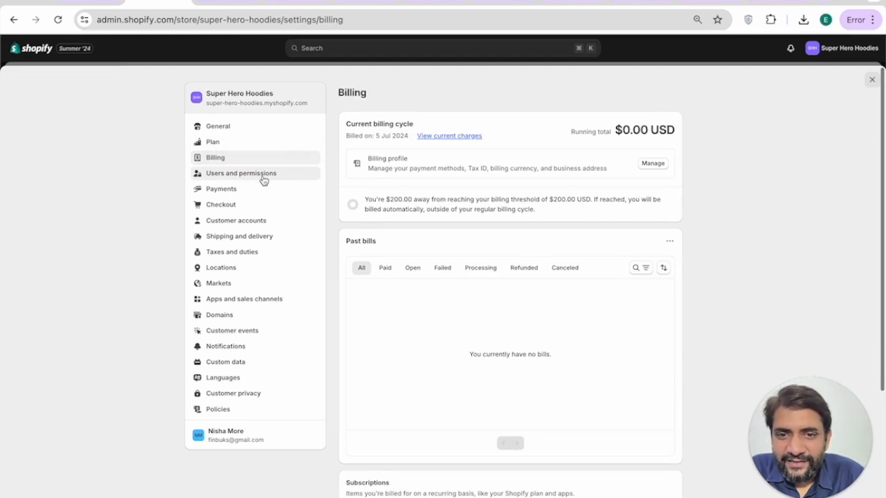
Step: Open Payments settings and browse the third-party payment providers list
{"action": "left_click", "coordinate": [242, 190]}
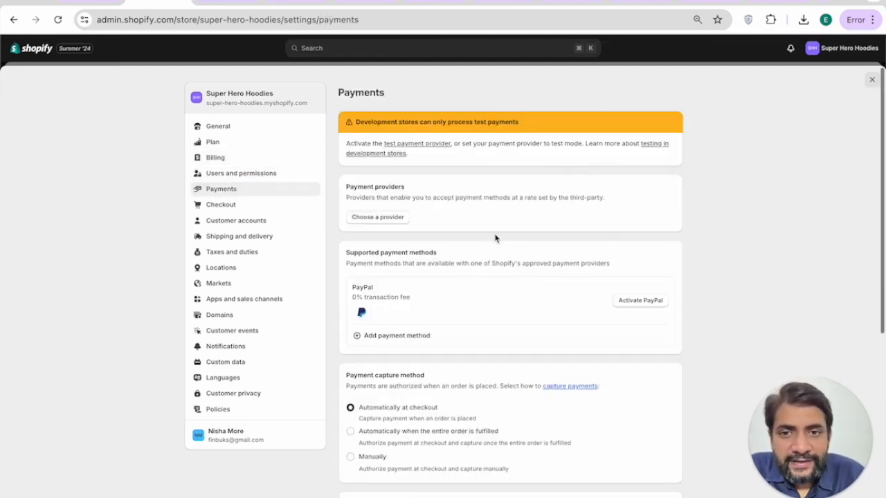
{"action": "scroll", "coordinate": [496, 238], "scroll_direction": "down", "scroll_amount": 1}
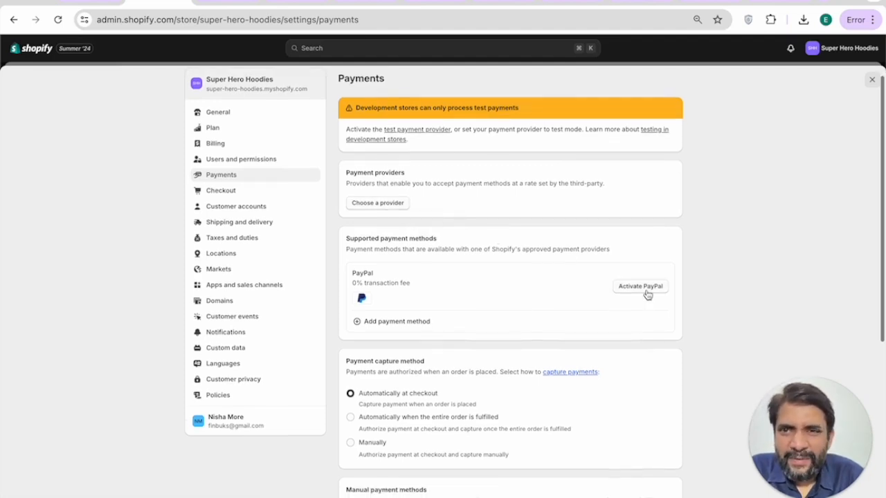
{"action": "left_click", "coordinate": [391, 203]}
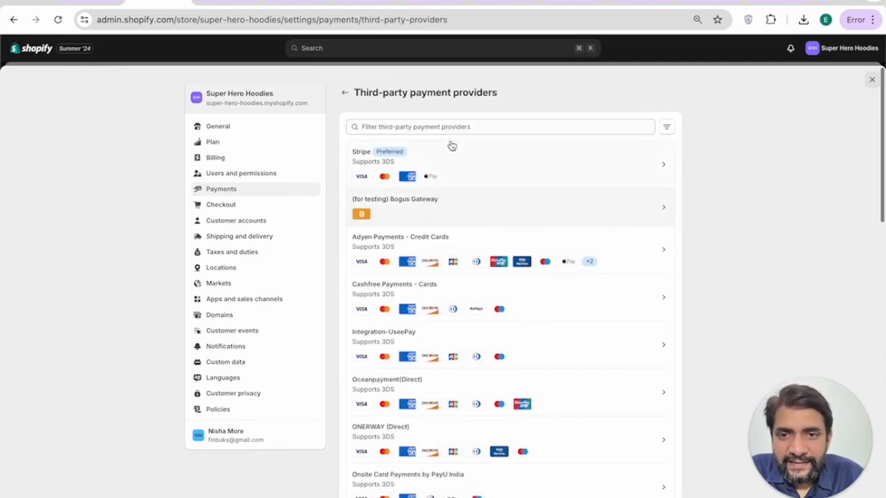
{"action": "scroll", "coordinate": [498, 181], "scroll_direction": "down", "scroll_amount": 2}
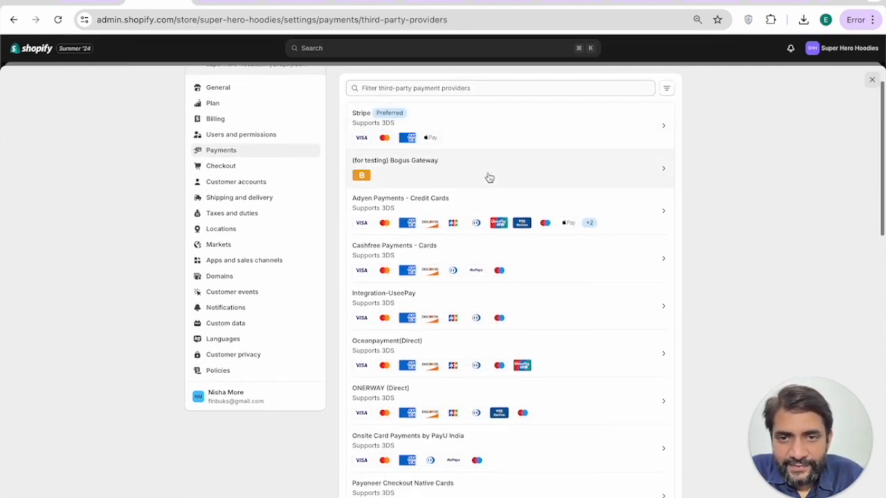
Step: Activate the (for testing) Bogus Gateway provider, then go to Checkout settings
{"action": "left_click", "coordinate": [488, 178]}
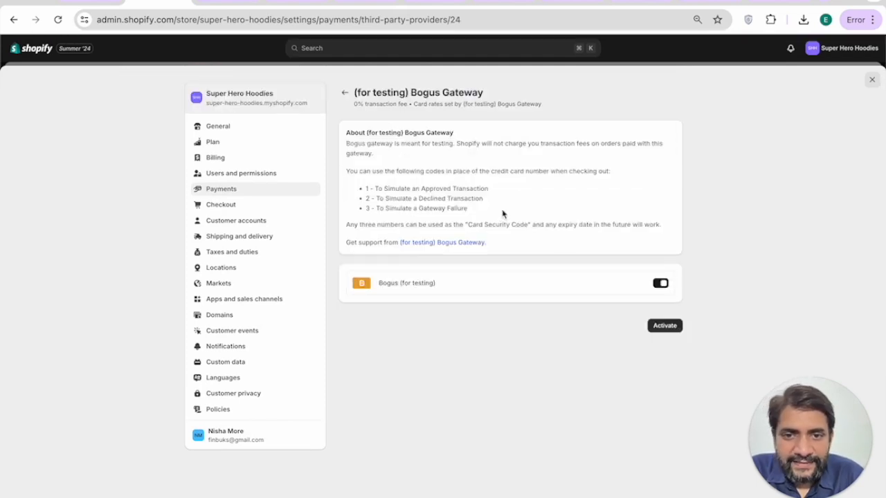
{"action": "left_click", "coordinate": [669, 327]}
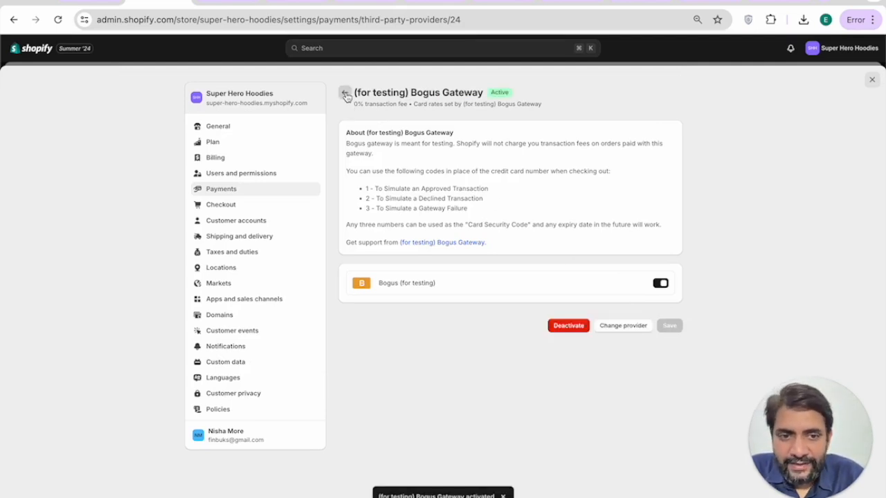
{"action": "left_click", "coordinate": [232, 206]}
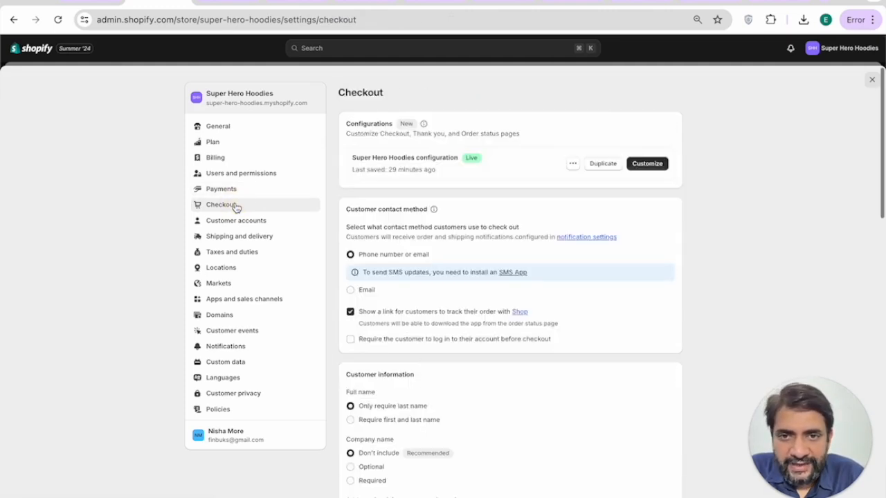
Step: Make email the checkout contact method and require both first and last names
{"action": "scroll", "coordinate": [473, 212], "scroll_direction": "down", "scroll_amount": 2}
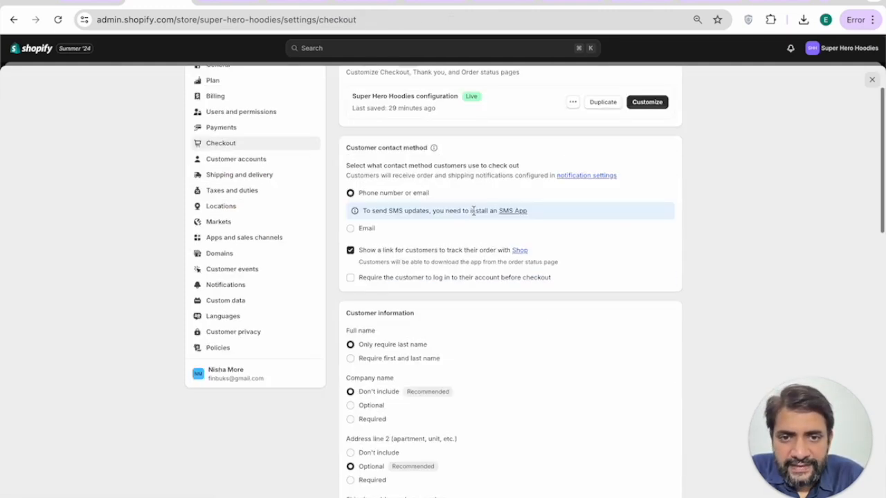
{"action": "left_click", "coordinate": [350, 229]}
{"action": "scroll", "coordinate": [409, 228], "scroll_direction": "down", "scroll_amount": 2}
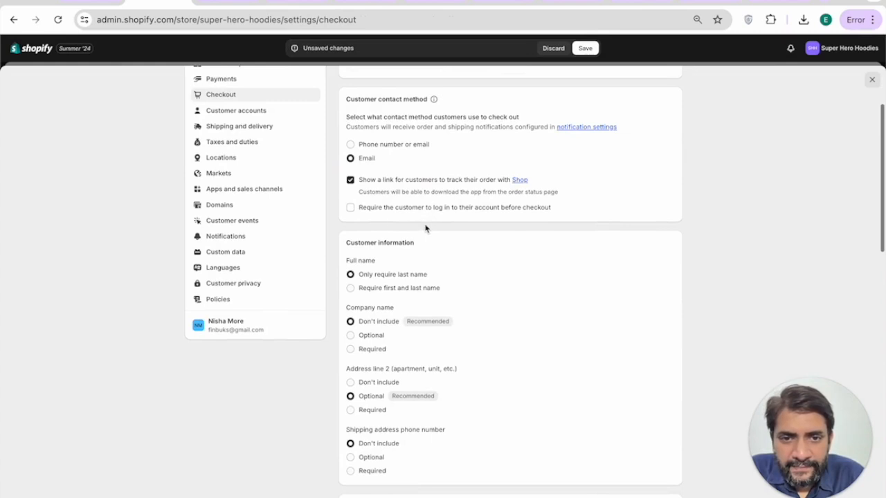
{"action": "left_click", "coordinate": [350, 208]}
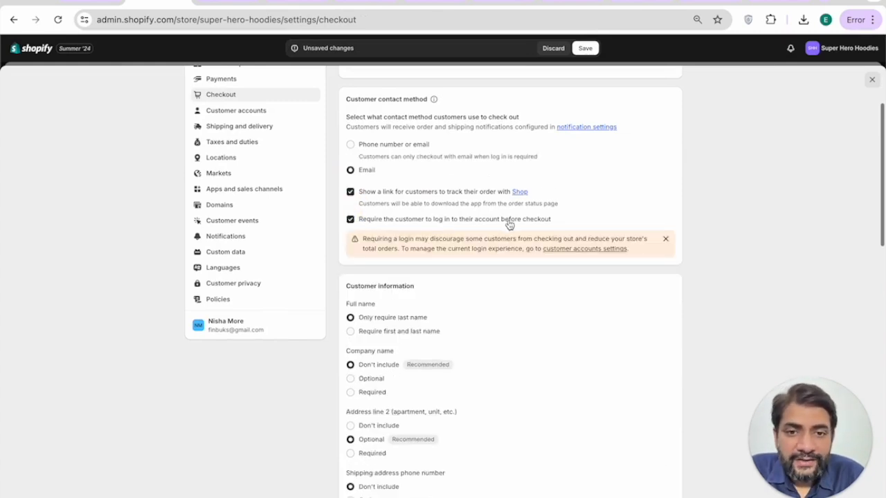
{"action": "left_click", "coordinate": [348, 224]}
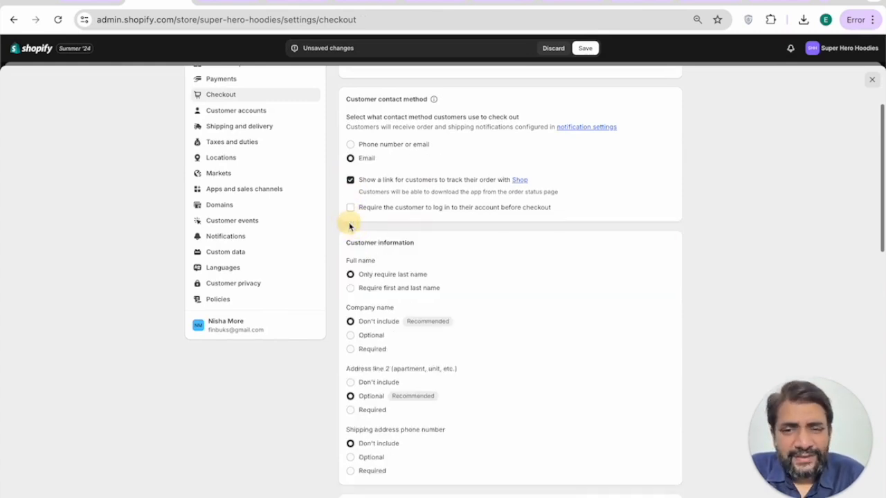
{"action": "scroll", "coordinate": [436, 265], "scroll_direction": "down", "scroll_amount": 1}
{"action": "scroll", "coordinate": [436, 265], "scroll_direction": "down", "scroll_amount": 2}
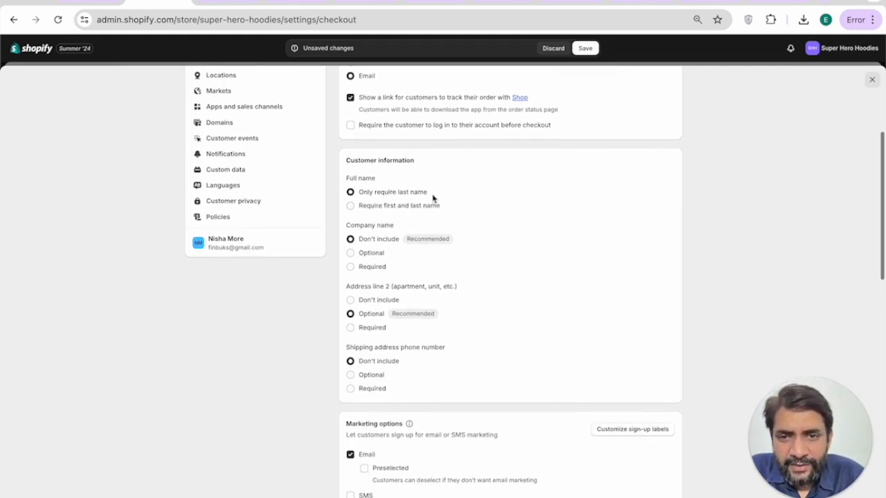
{"action": "scroll", "coordinate": [431, 201], "scroll_direction": "down", "scroll_amount": 1}
{"action": "left_click", "coordinate": [350, 184]}
Step: Preselect the email marketing sign-up option at checkout
{"action": "scroll", "coordinate": [388, 217], "scroll_direction": "down", "scroll_amount": 1}
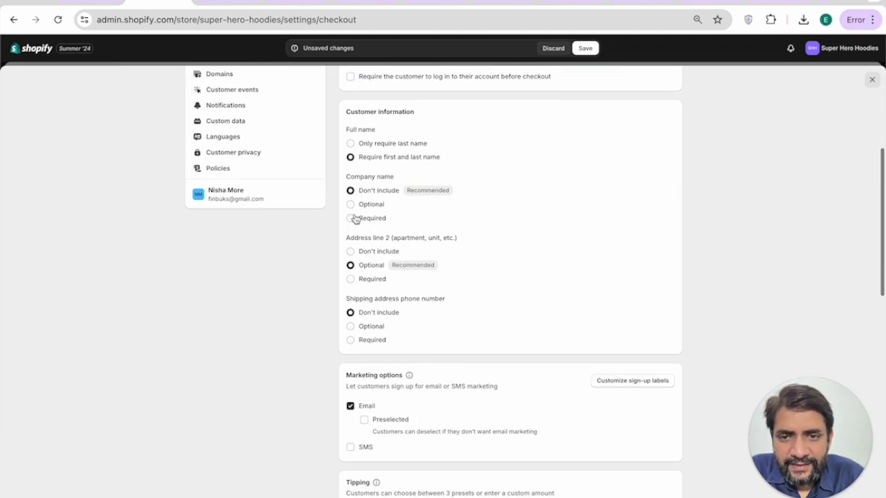
{"action": "scroll", "coordinate": [382, 227], "scroll_direction": "down", "scroll_amount": 1}
{"action": "scroll", "coordinate": [378, 217], "scroll_direction": "down", "scroll_amount": 1}
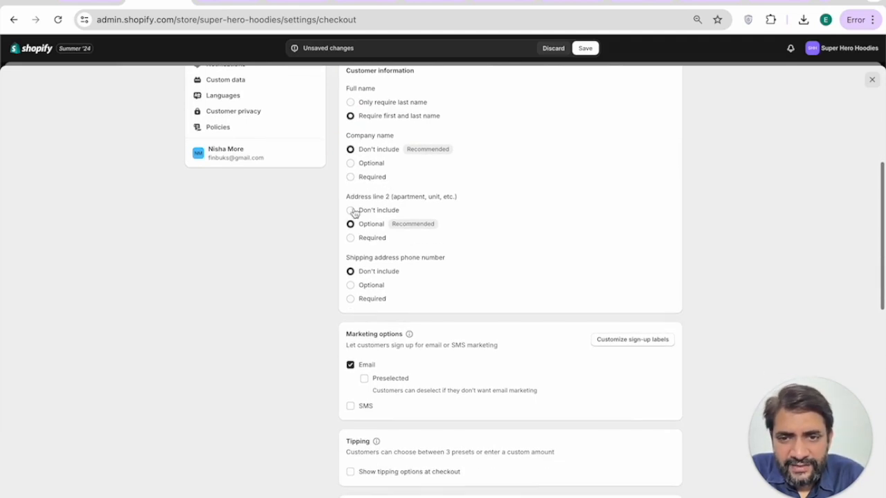
{"action": "scroll", "coordinate": [419, 226], "scroll_direction": "down", "scroll_amount": 1}
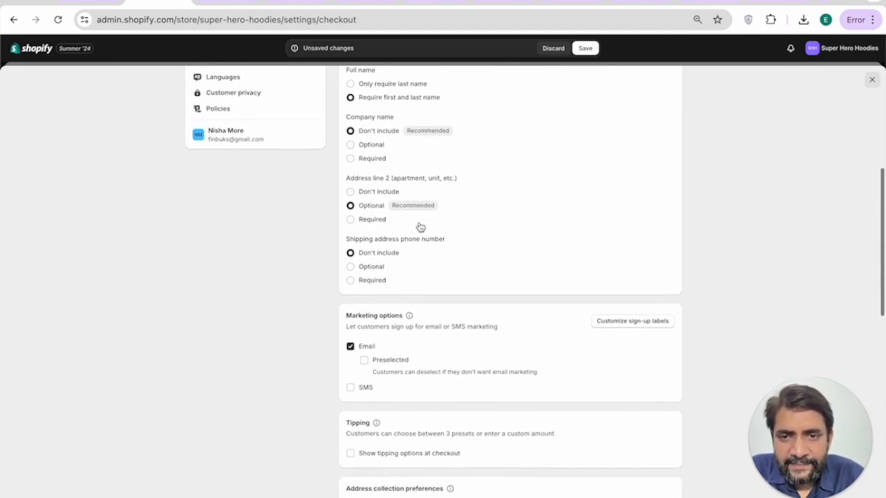
{"action": "scroll", "coordinate": [415, 208], "scroll_direction": "down", "scroll_amount": 1}
{"action": "scroll", "coordinate": [411, 232], "scroll_direction": "down", "scroll_amount": 1}
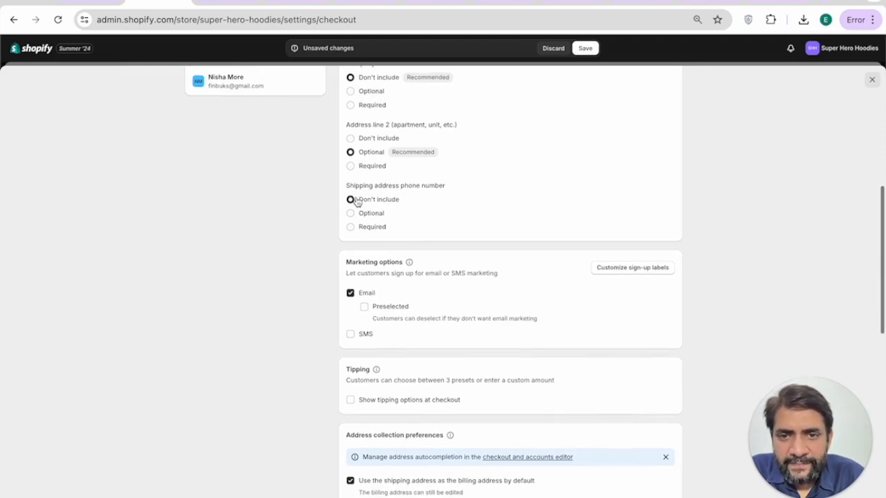
{"action": "scroll", "coordinate": [446, 201], "scroll_direction": "down", "scroll_amount": 1}
{"action": "scroll", "coordinate": [477, 194], "scroll_direction": "down", "scroll_amount": 3}
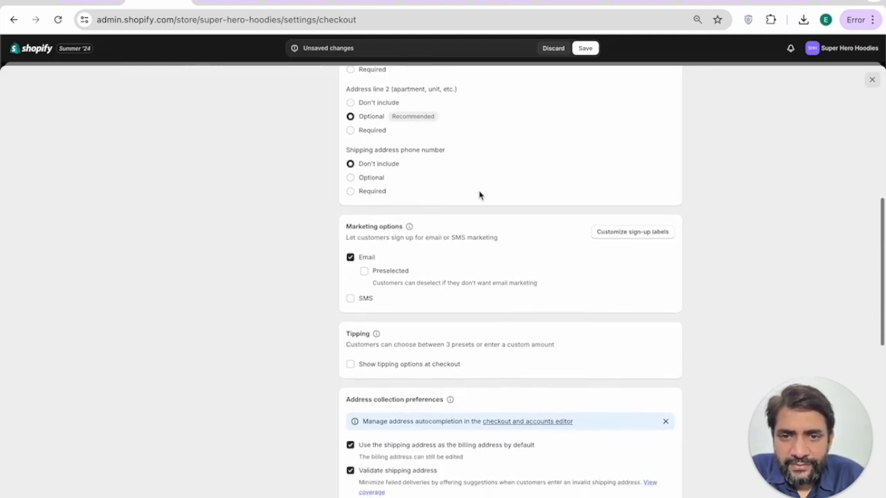
{"action": "left_click", "coordinate": [364, 236]}
Step: Save the checkout settings and move to Customer accounts settings
{"action": "scroll", "coordinate": [408, 249], "scroll_direction": "down", "scroll_amount": 5}
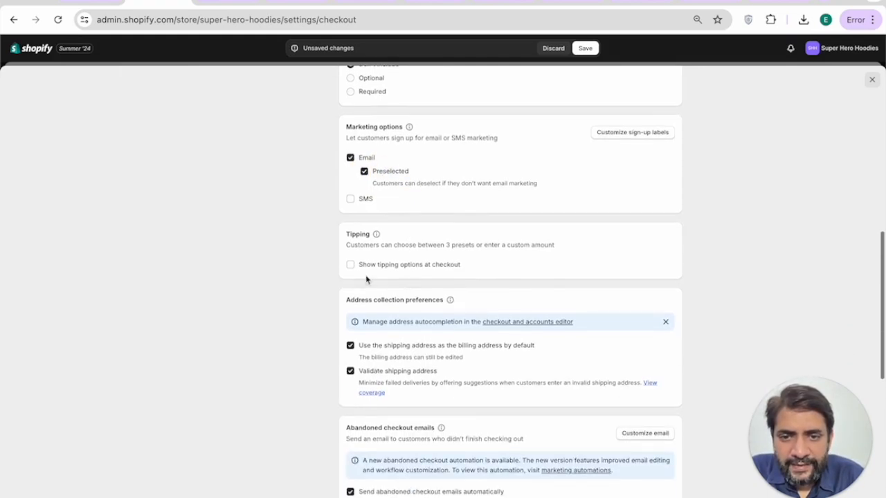
{"action": "scroll", "coordinate": [429, 242], "scroll_direction": "down", "scroll_amount": 5}
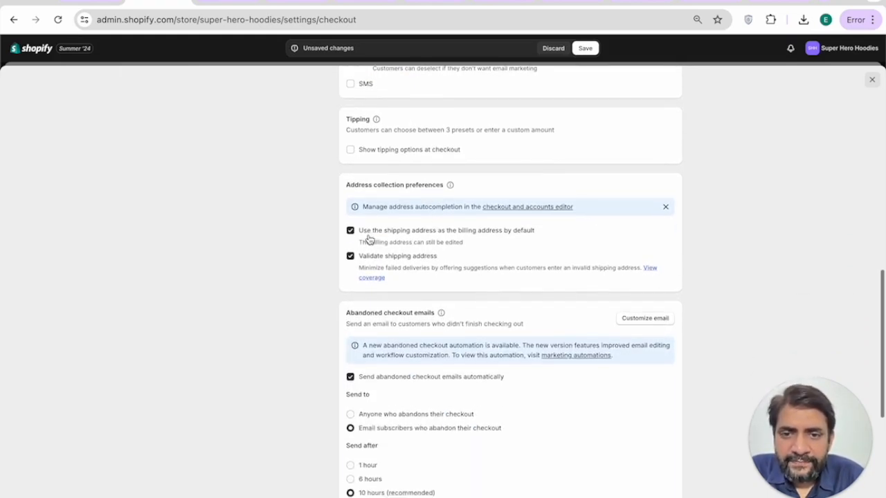
{"action": "scroll", "coordinate": [530, 248], "scroll_direction": "down", "scroll_amount": 2}
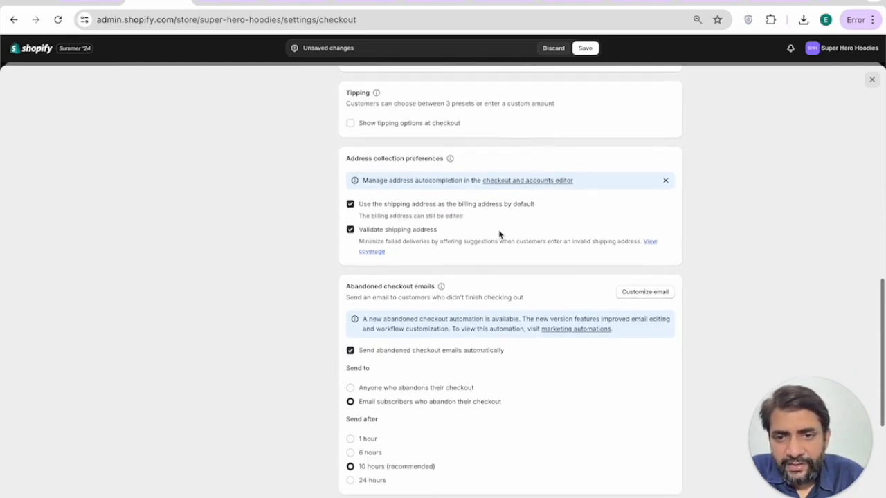
{"action": "scroll", "coordinate": [478, 229], "scroll_direction": "down", "scroll_amount": 5}
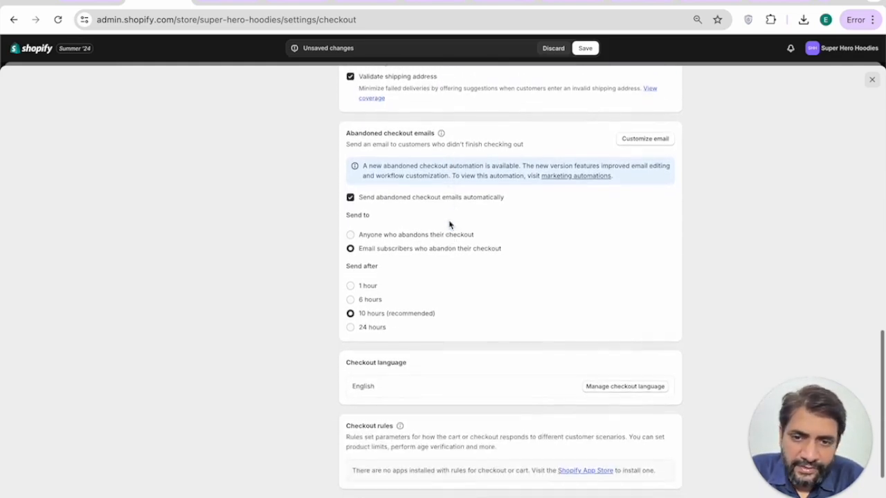
{"action": "scroll", "coordinate": [449, 225], "scroll_direction": "down", "scroll_amount": 4}
{"action": "left_click", "coordinate": [669, 453]}
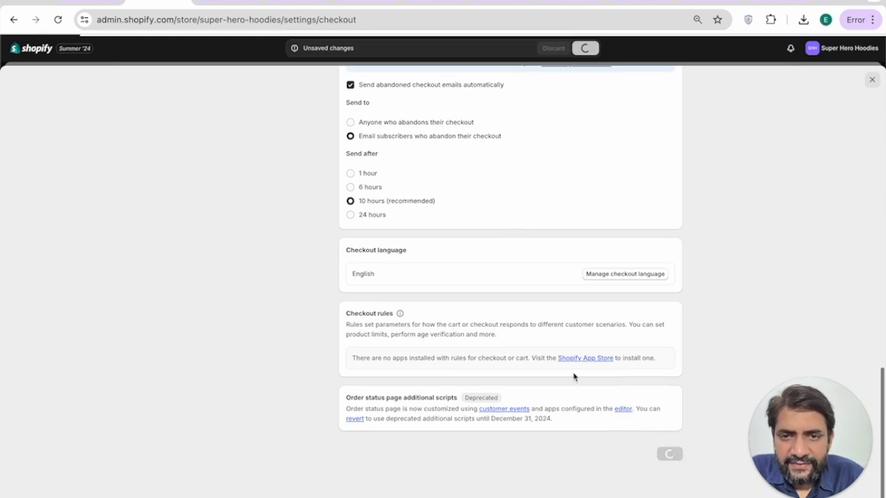
{"action": "scroll", "coordinate": [574, 377], "scroll_direction": "up", "scroll_amount": 15}
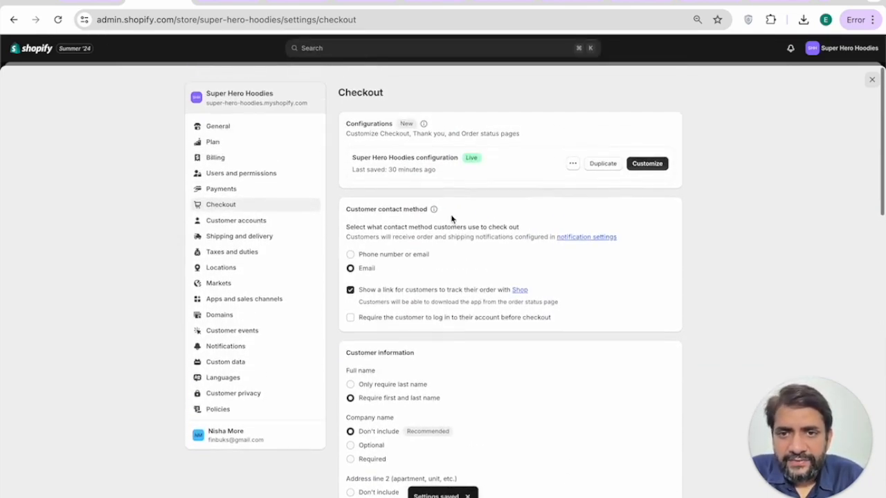
{"action": "left_click", "coordinate": [229, 223]}
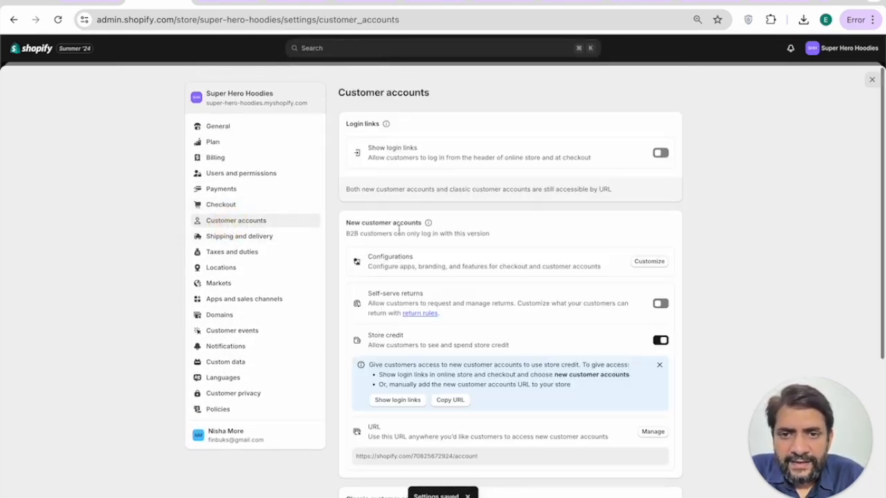
Step: Scroll through the Customer accounts options, then go to Shipping and delivery
{"action": "scroll", "coordinate": [407, 241], "scroll_direction": "down", "scroll_amount": 2}
{"action": "scroll", "coordinate": [405, 240], "scroll_direction": "down", "scroll_amount": 1}
{"action": "scroll", "coordinate": [406, 241], "scroll_direction": "up", "scroll_amount": 3}
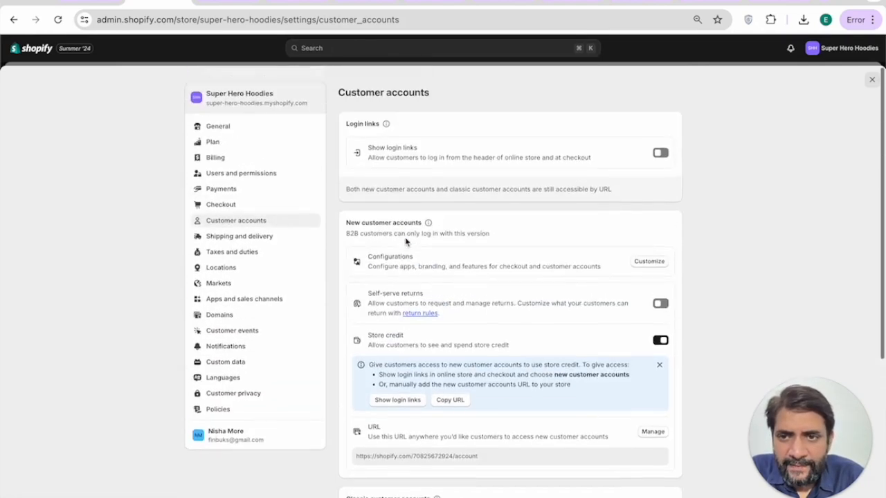
{"action": "left_click", "coordinate": [228, 236]}
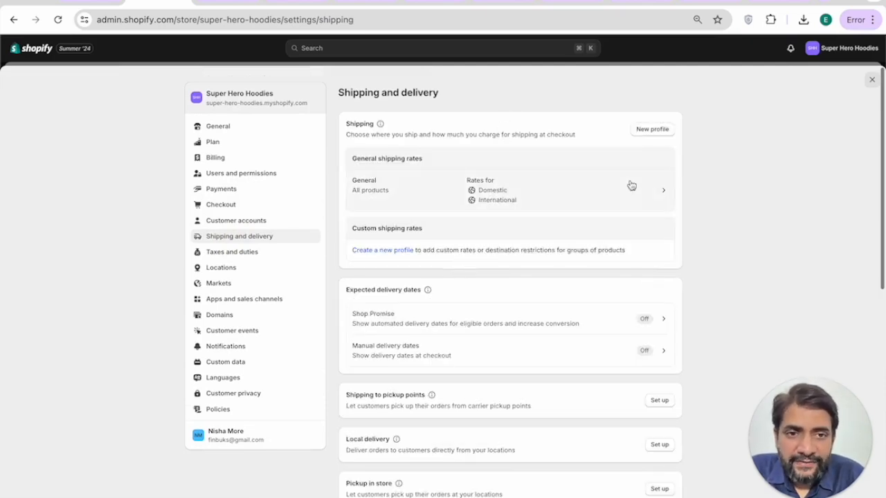
Step: Start connecting a FedEx by Shippo carrier account, then abandon the setup
{"action": "scroll", "coordinate": [578, 325], "scroll_direction": "down", "scroll_amount": 4}
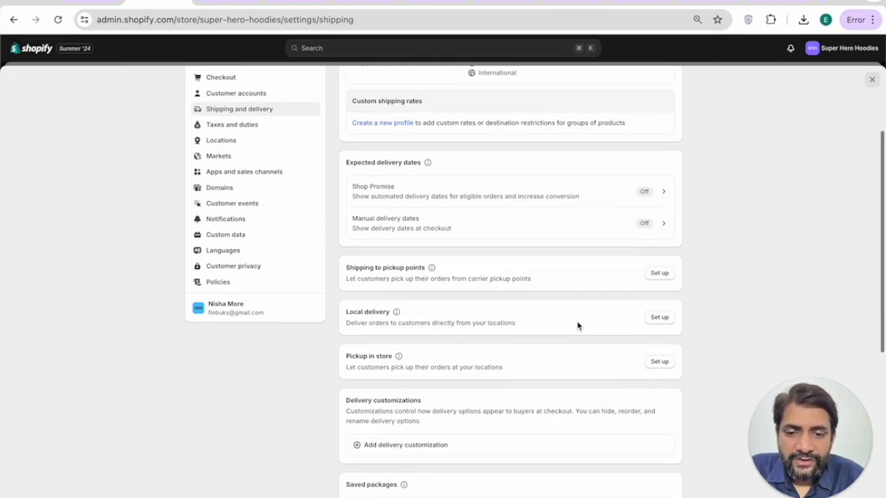
{"action": "scroll", "coordinate": [578, 326], "scroll_direction": "down", "scroll_amount": 6}
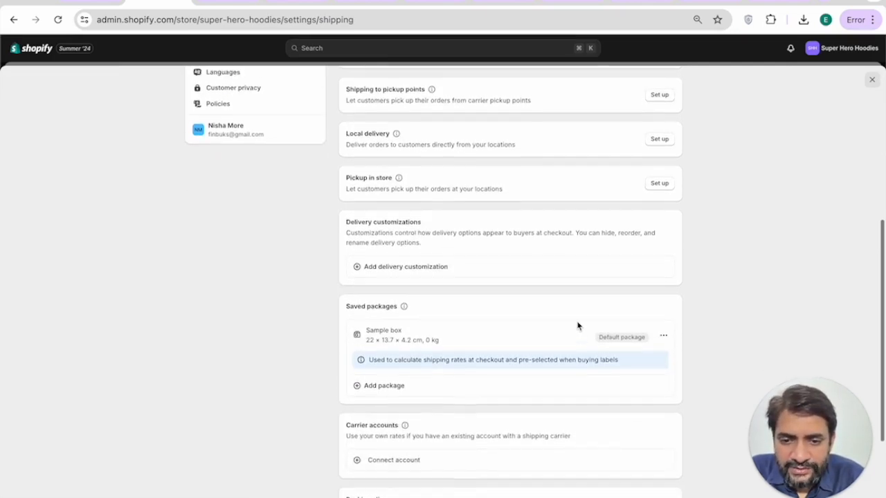
{"action": "scroll", "coordinate": [578, 326], "scroll_direction": "down", "scroll_amount": 4}
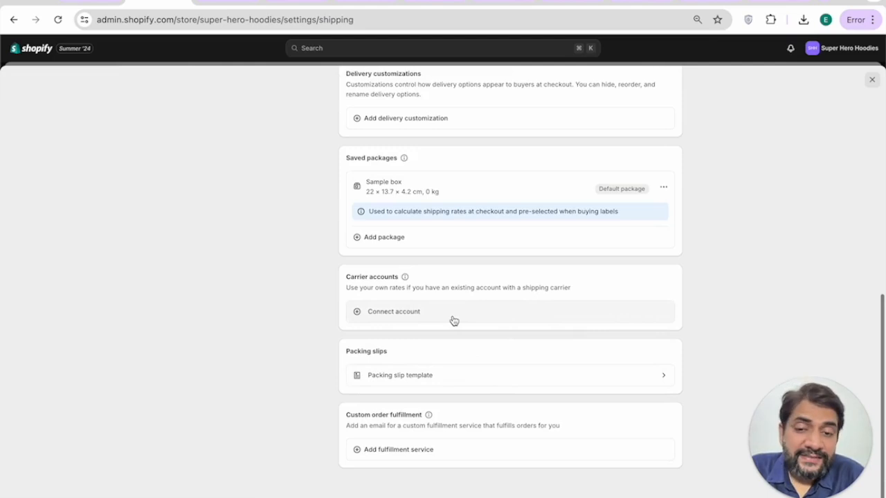
{"action": "left_click", "coordinate": [388, 312]}
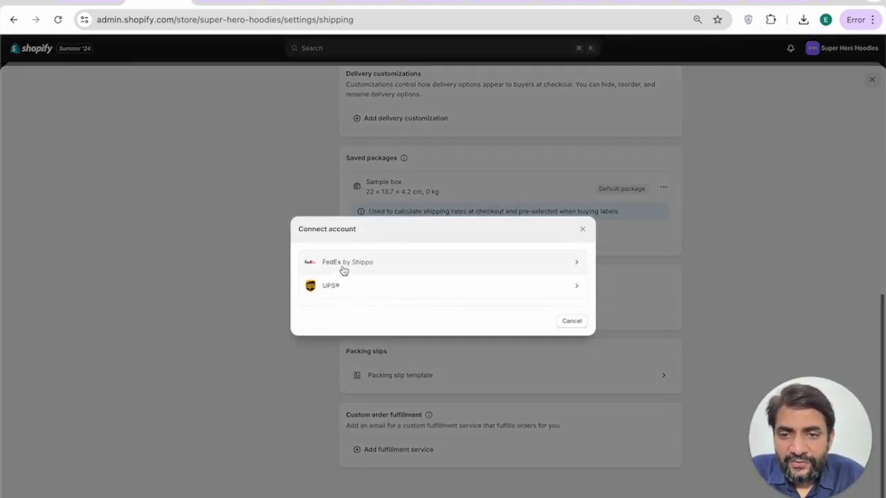
{"action": "left_click", "coordinate": [476, 270]}
{"action": "left_click", "coordinate": [353, 163]}
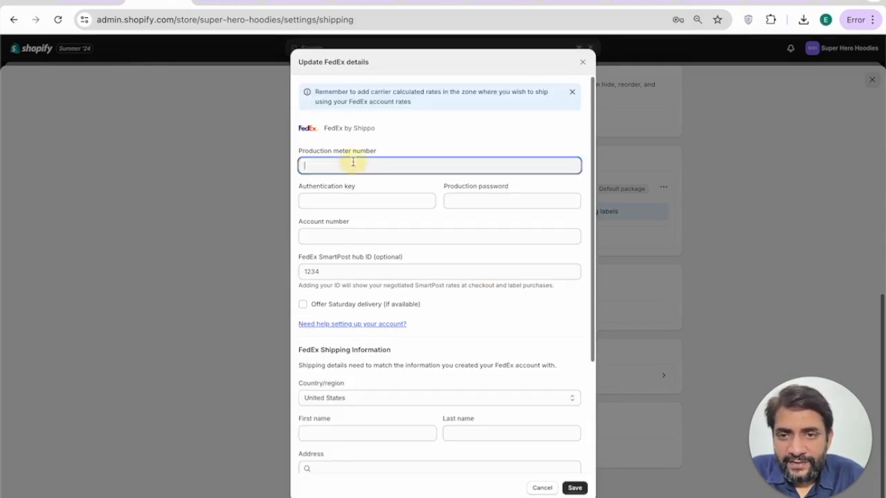
{"action": "scroll", "coordinate": [419, 291], "scroll_direction": "down", "scroll_amount": 3}
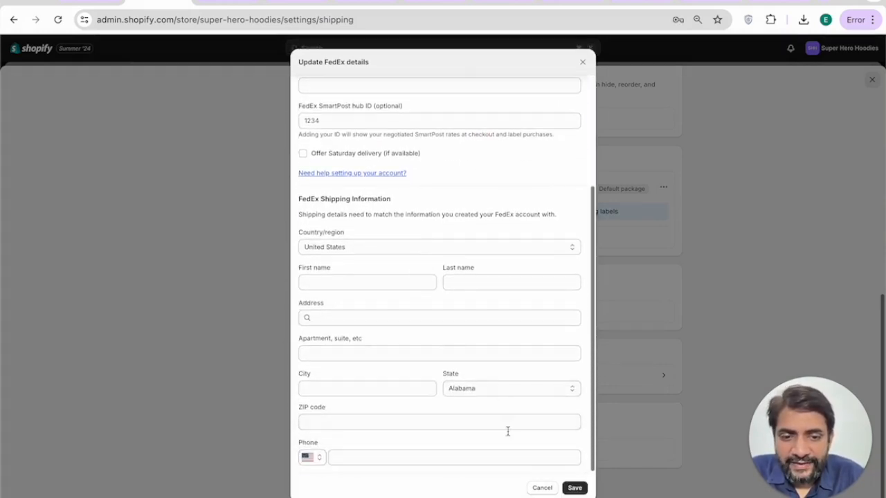
{"action": "left_click", "coordinate": [542, 488]}
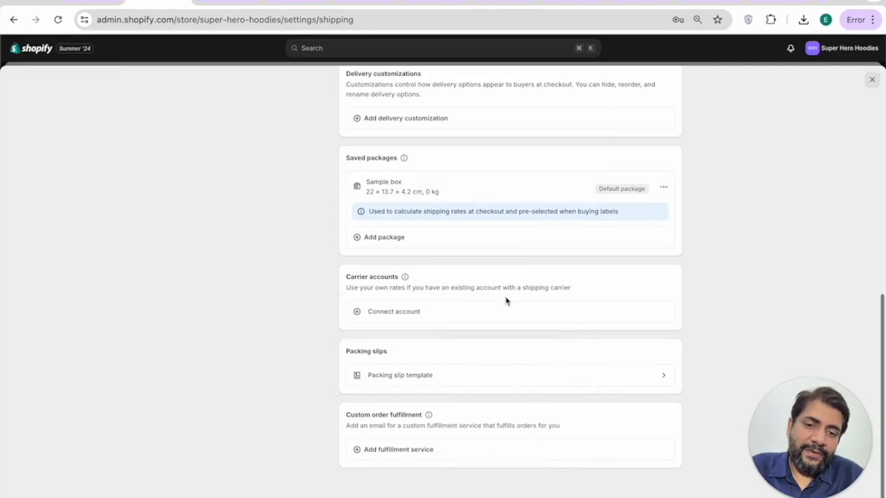
{"action": "scroll", "coordinate": [506, 301], "scroll_direction": "up", "scroll_amount": 3}
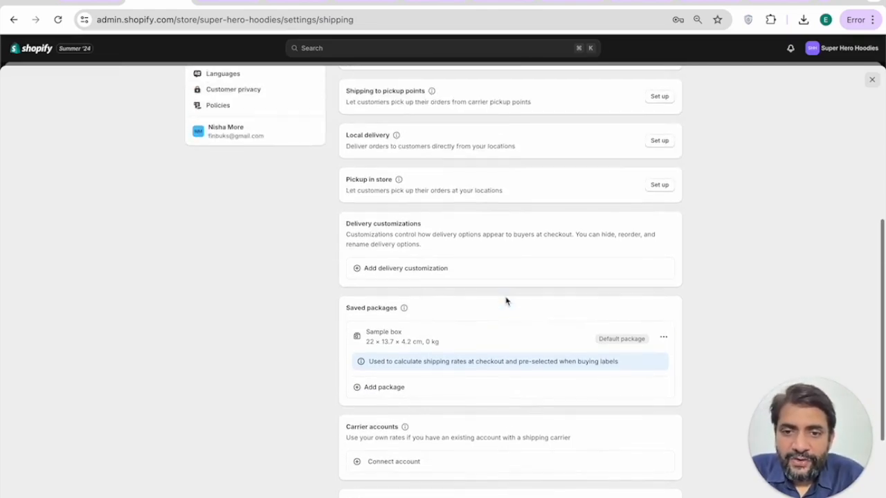
{"action": "scroll", "coordinate": [506, 301], "scroll_direction": "up", "scroll_amount": 6}
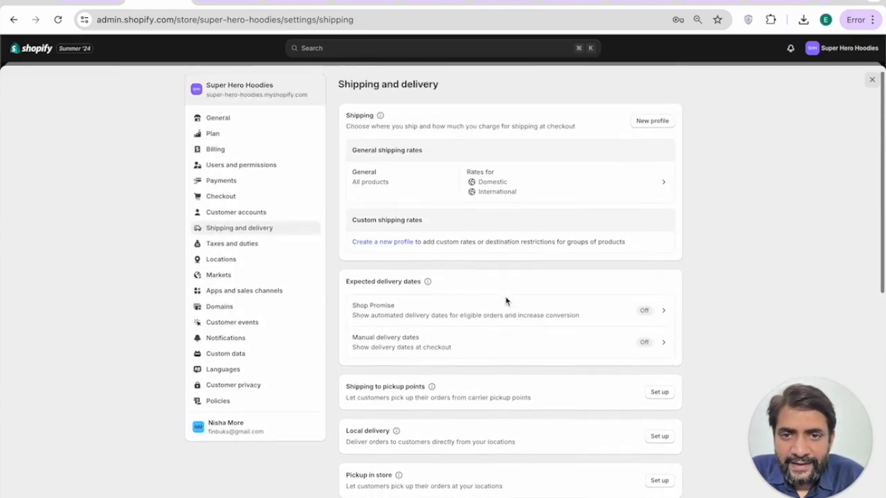
Step: Add a Domestic 'Priority' rate that ships next day for ₹500
{"action": "left_click", "coordinate": [531, 194]}
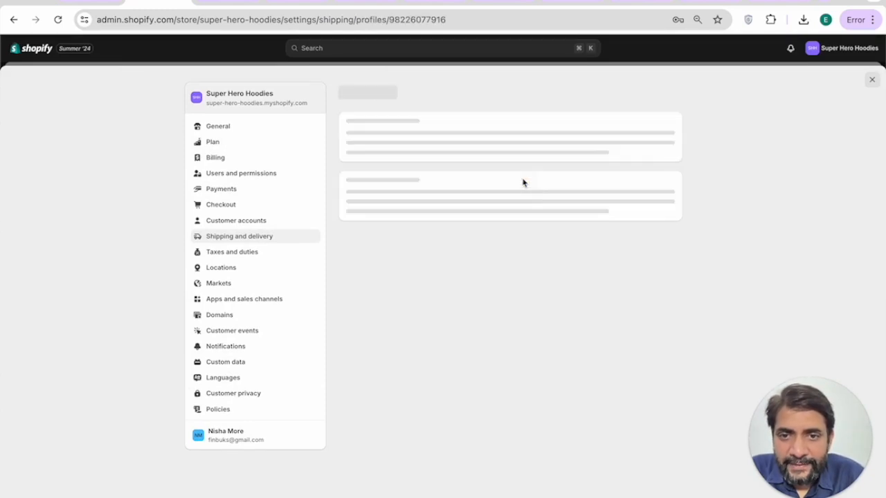
{"action": "scroll", "coordinate": [492, 225], "scroll_direction": "down", "scroll_amount": 2}
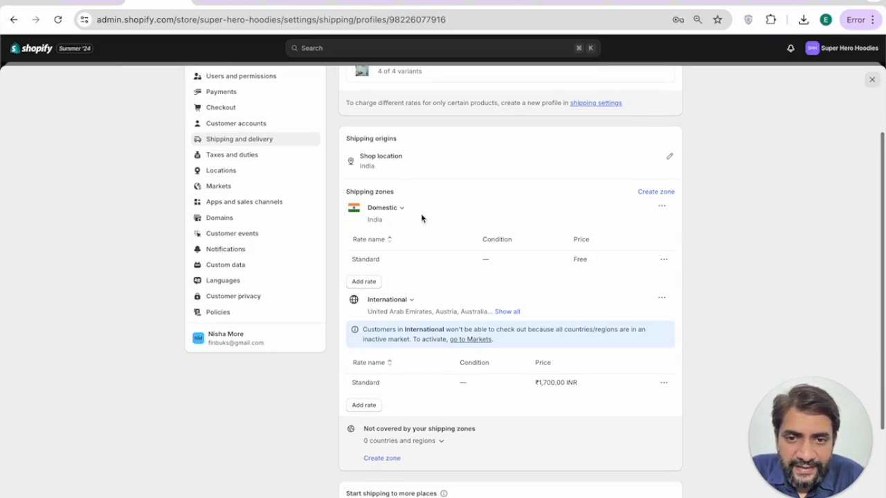
{"action": "left_click", "coordinate": [362, 281]}
{"action": "left_click", "coordinate": [361, 271]}
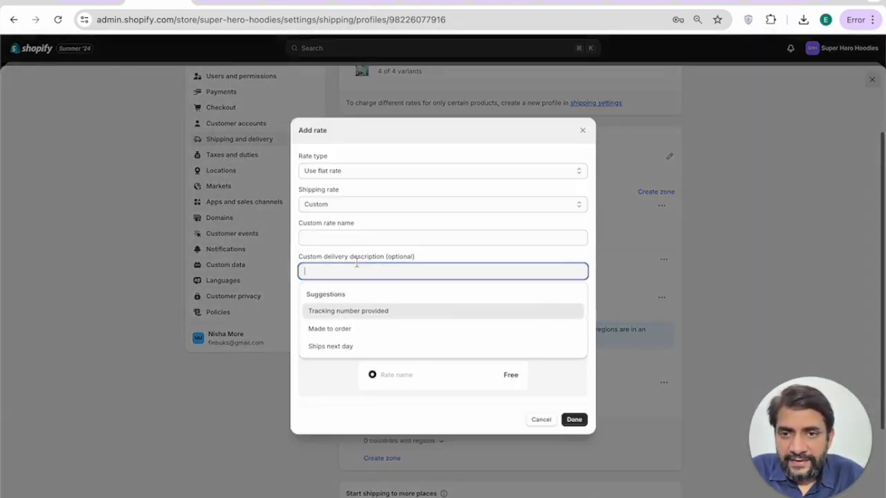
{"action": "left_click", "coordinate": [336, 346]}
{"action": "left_click", "coordinate": [334, 304]}
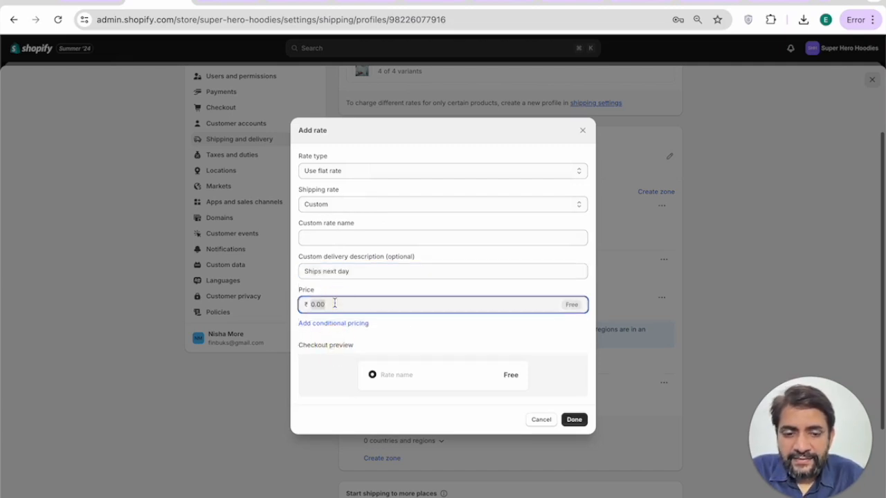
{"action": "type", "text": "500"}
{"action": "left_click", "coordinate": [572, 422]}
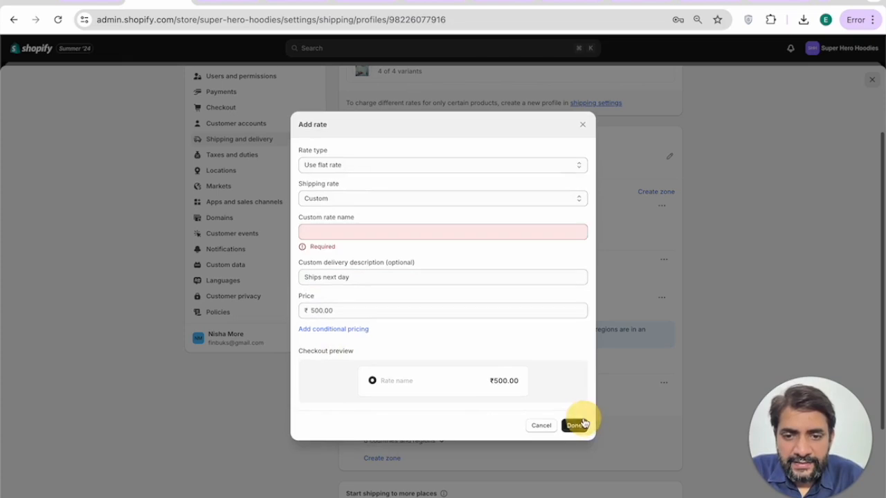
{"action": "left_click", "coordinate": [380, 232]}
{"action": "type", "text": "Prir"}
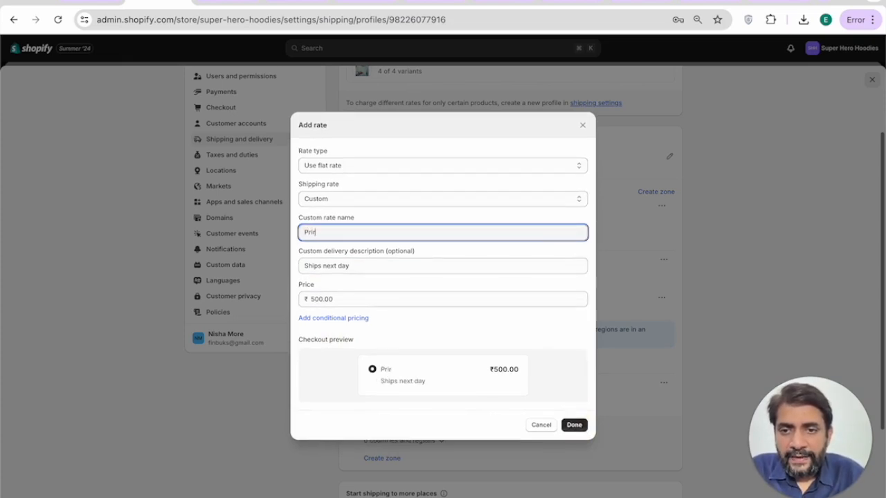
{"action": "left_click", "coordinate": [571, 423]}
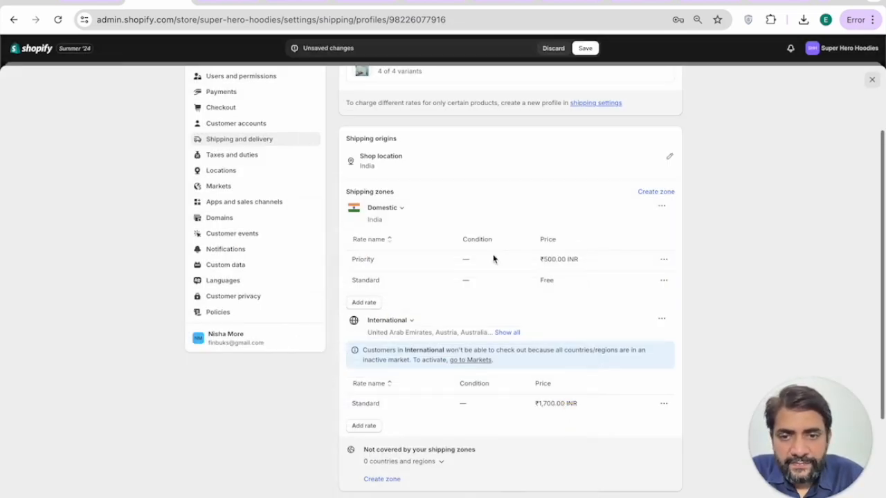
{"action": "double_click", "coordinate": [559, 259]}
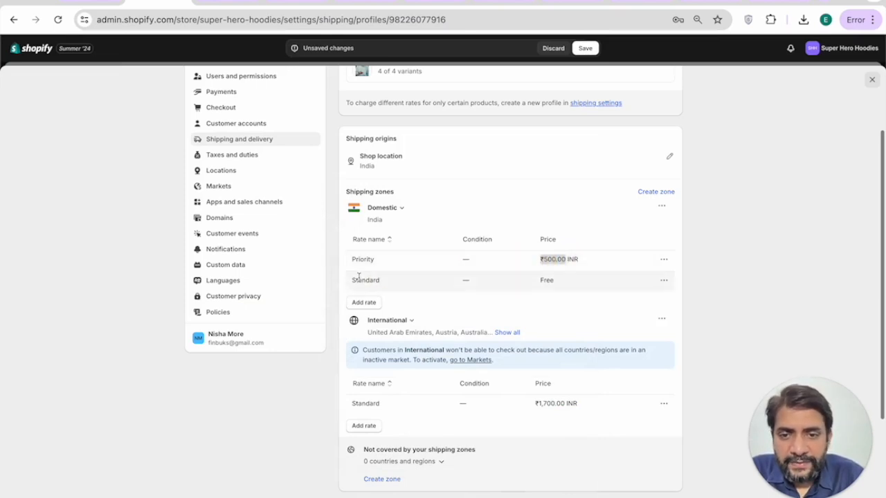
Step: Add an International 'Priority' rate that ships next day for ₹2,999
{"action": "scroll", "coordinate": [545, 298], "scroll_direction": "down", "scroll_amount": 1}
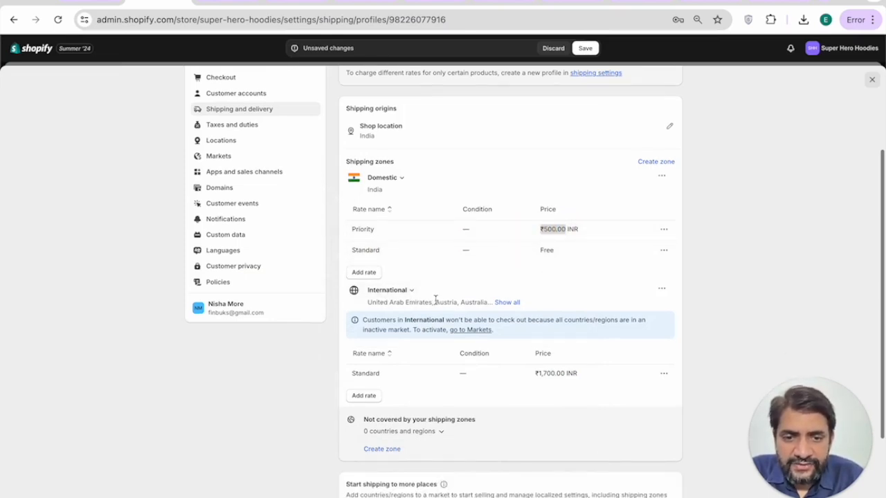
{"action": "scroll", "coordinate": [436, 299], "scroll_direction": "down", "scroll_amount": 1}
{"action": "left_click_drag", "start_coordinate": [533, 345], "coordinate": [588, 342]}
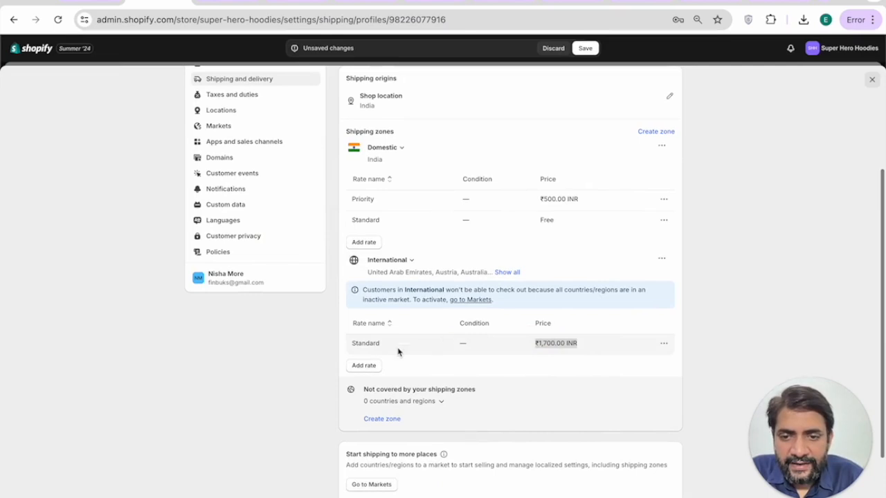
{"action": "left_click", "coordinate": [363, 365]}
{"action": "left_click", "coordinate": [343, 236]}
{"action": "type", "text": "Priority"}
{"action": "key", "text": "Tab"}
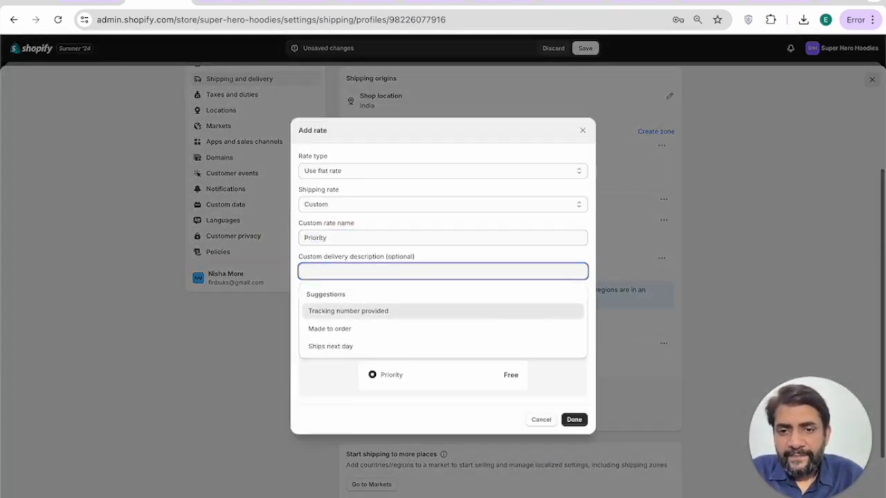
{"action": "left_click", "coordinate": [336, 348]}
{"action": "left_click", "coordinate": [331, 298]}
{"action": "type", "text": "2999"}
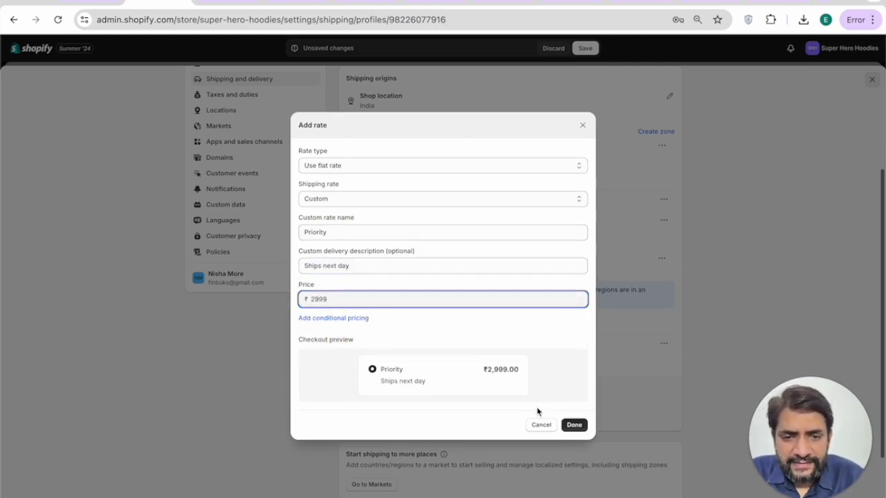
{"action": "left_click", "coordinate": [573, 424]}
Step: Save the general shipping profile with both new Priority rates
{"action": "scroll", "coordinate": [491, 339], "scroll_direction": "down", "scroll_amount": 3}
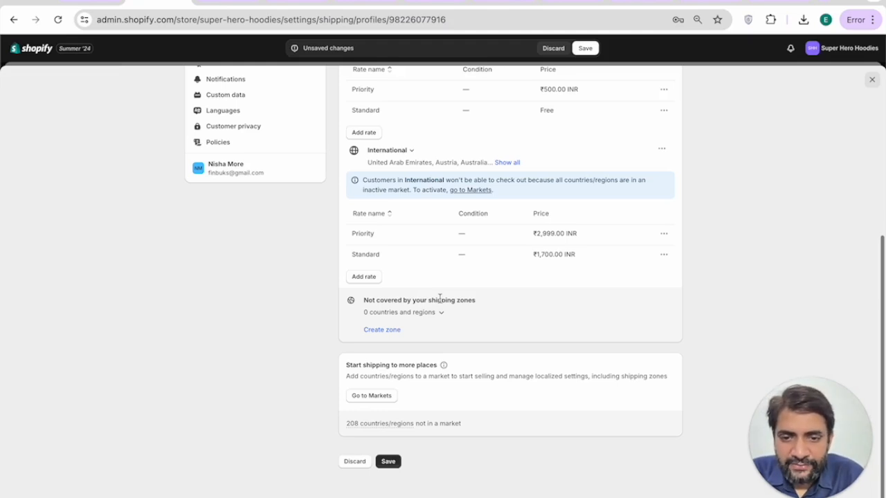
{"action": "left_click", "coordinate": [389, 462]}
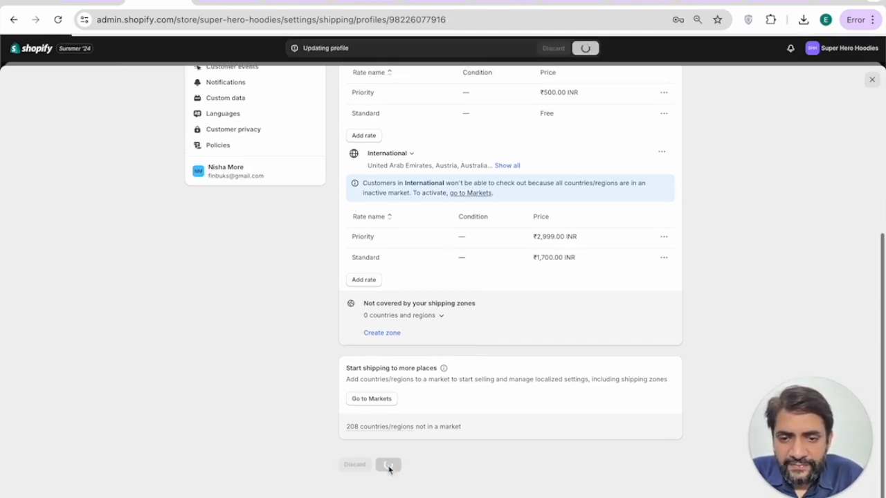
{"action": "left_click", "coordinate": [250, 252]}
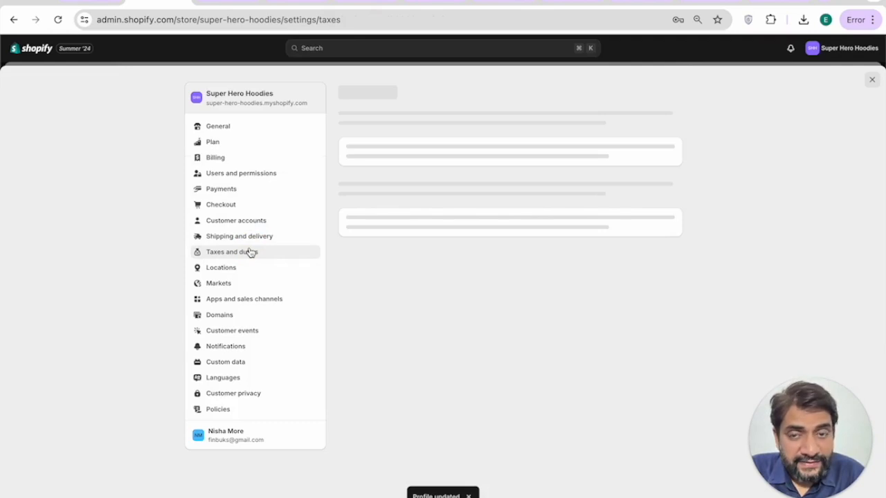
Step: Browse Taxes and duties, Locations, Markets and Apps and sales channels, ending on Domains
{"action": "scroll", "coordinate": [552, 287], "scroll_direction": "down", "scroll_amount": 5}
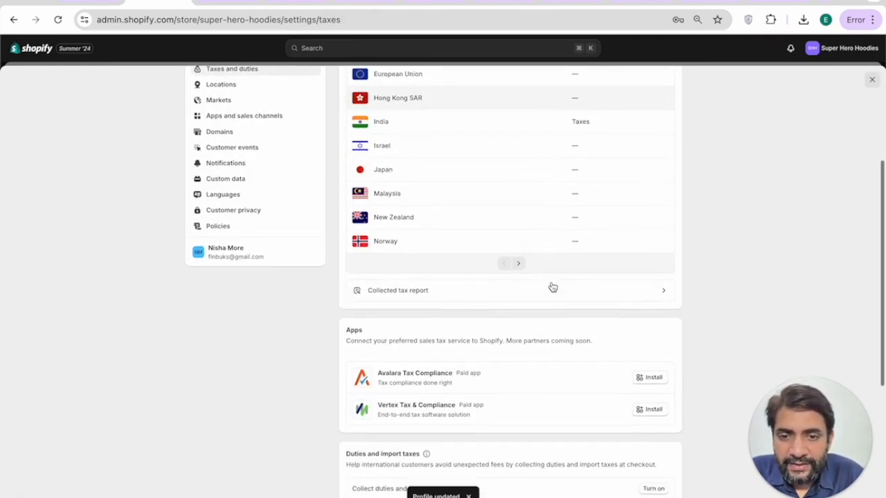
{"action": "scroll", "coordinate": [558, 332], "scroll_direction": "down", "scroll_amount": 4}
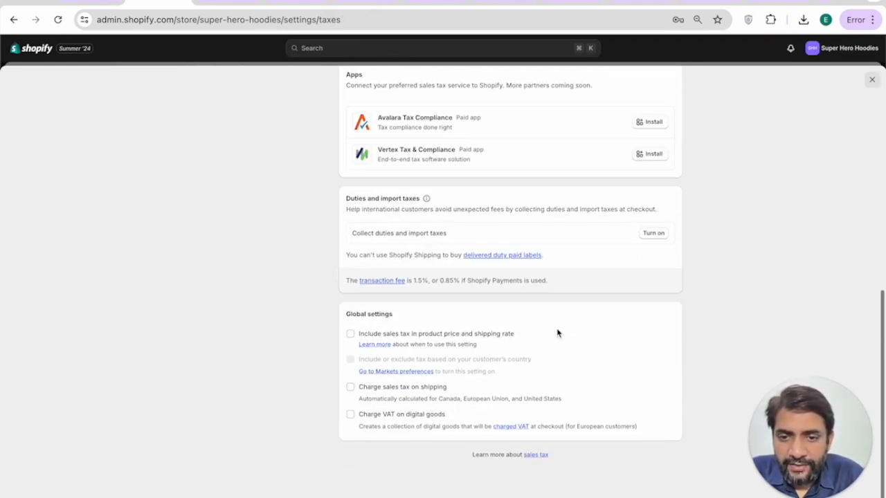
{"action": "scroll", "coordinate": [557, 333], "scroll_direction": "up", "scroll_amount": 10}
{"action": "left_click", "coordinate": [242, 269]}
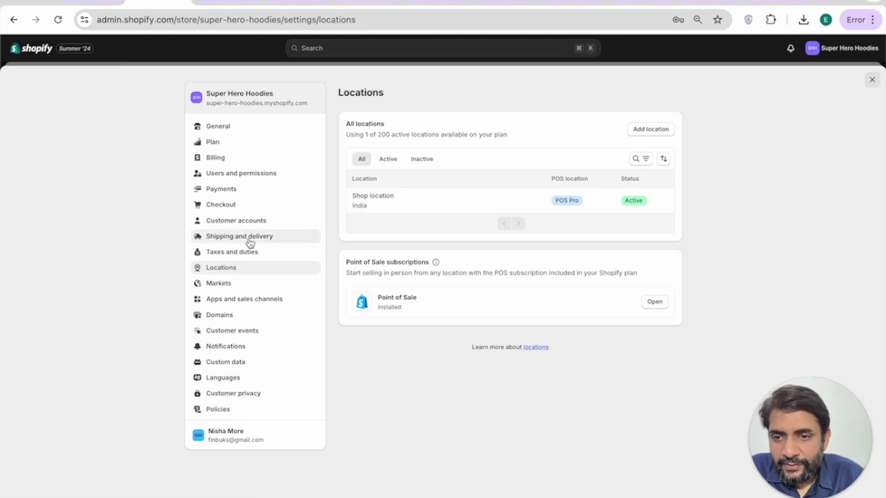
{"action": "left_click", "coordinate": [223, 284]}
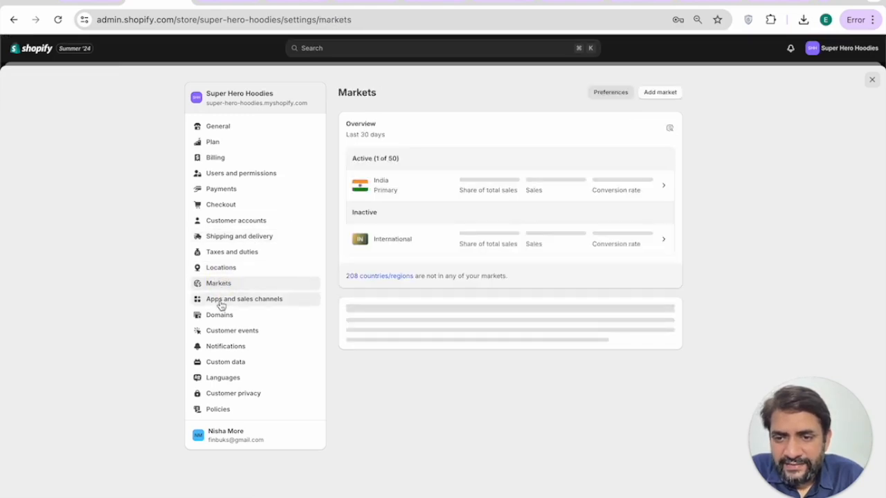
{"action": "left_click", "coordinate": [223, 301]}
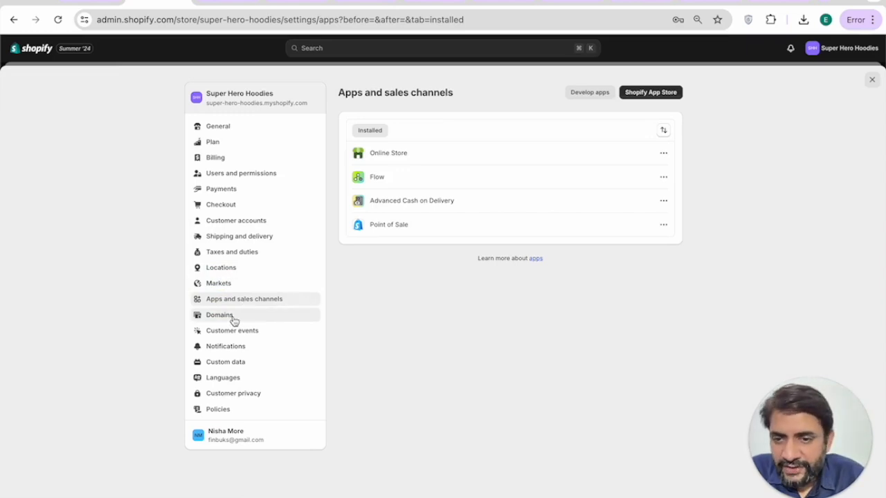
{"action": "left_click", "coordinate": [220, 315]}
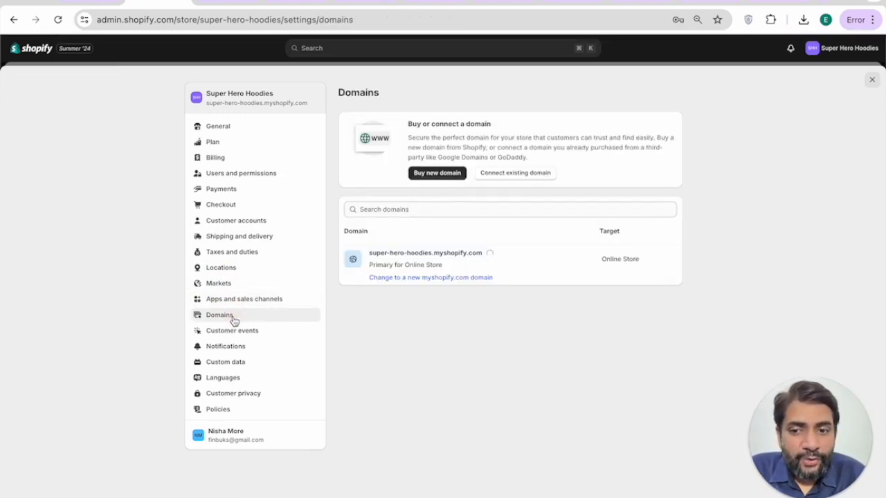
{"action": "left_click", "coordinate": [494, 179]}
{"action": "type", "text": "www.superherohoodies.com"}
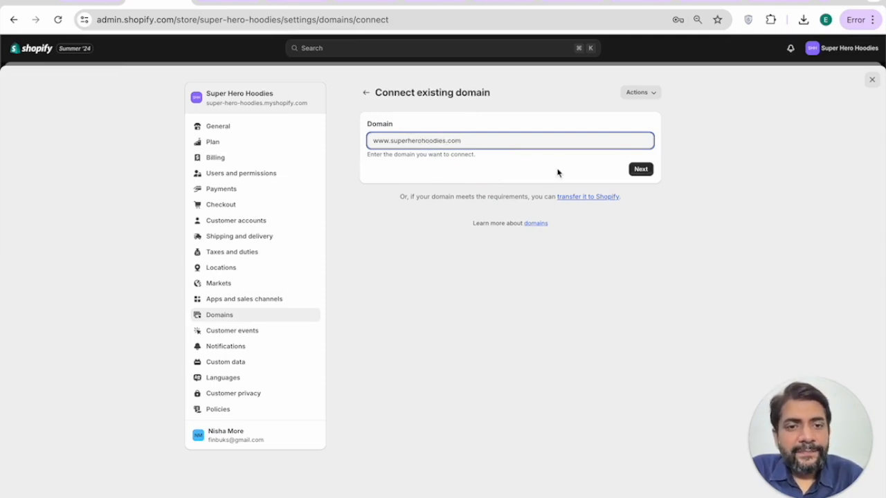
{"action": "left_click", "coordinate": [641, 170]}
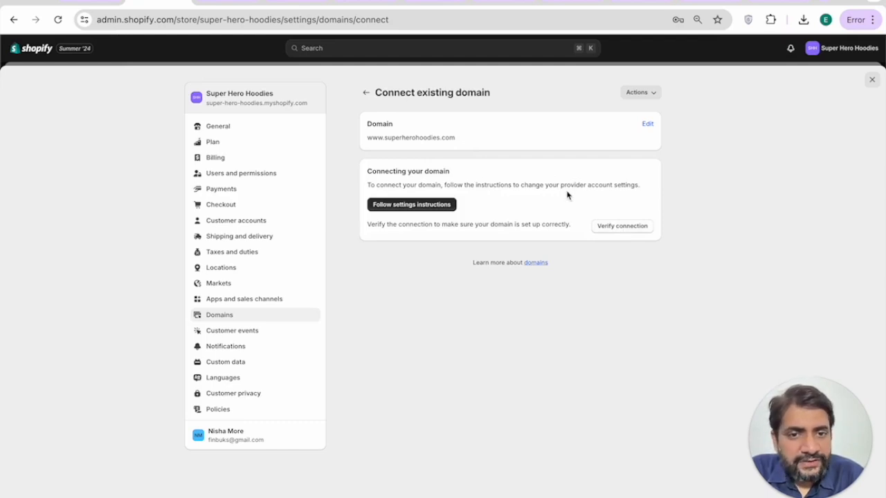
{"action": "left_click", "coordinate": [428, 210]}
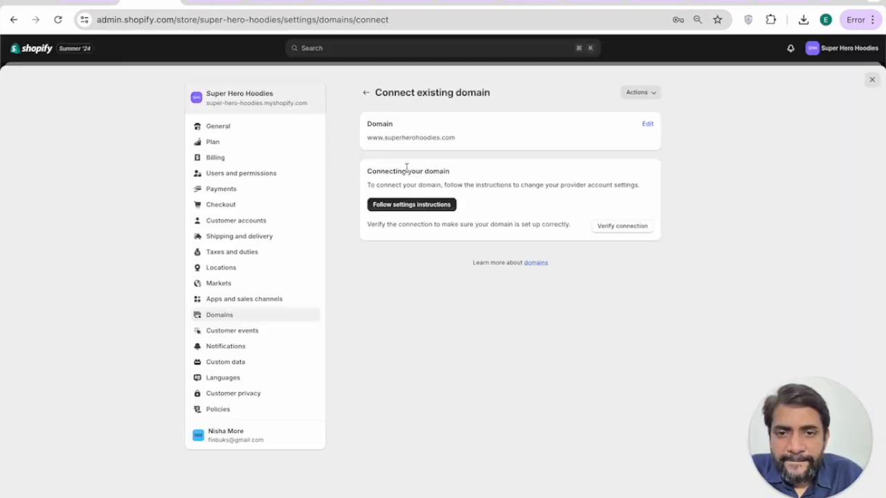
Step: From Customer privacy settings, fill the privacy policy with the standard template and publish it
{"action": "left_click", "coordinate": [365, 92]}
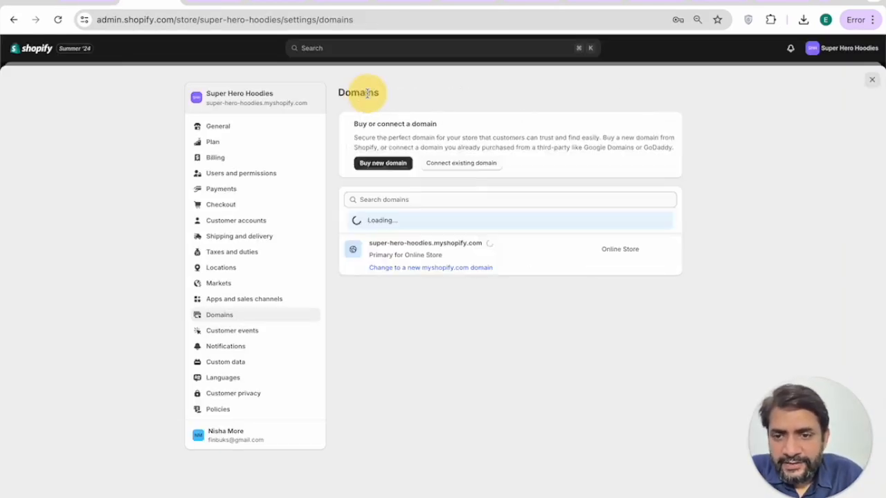
{"action": "left_click", "coordinate": [237, 363]}
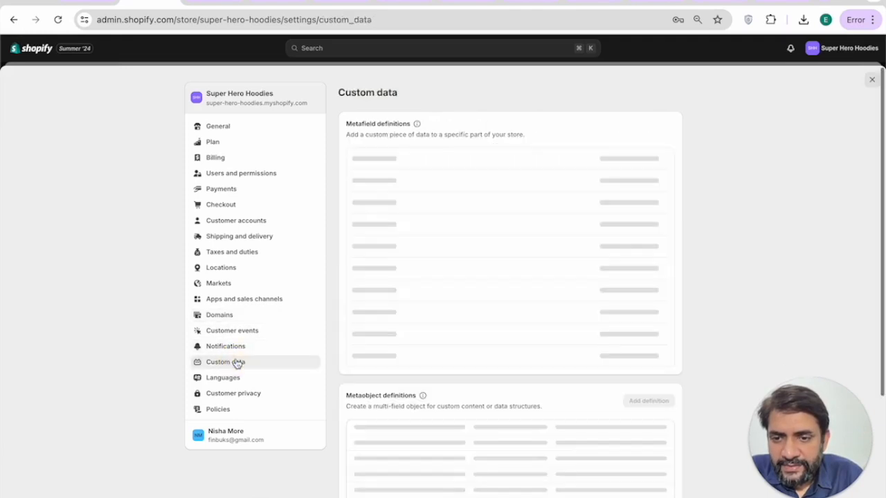
{"action": "left_click", "coordinate": [229, 377]}
{"action": "left_click", "coordinate": [226, 393]}
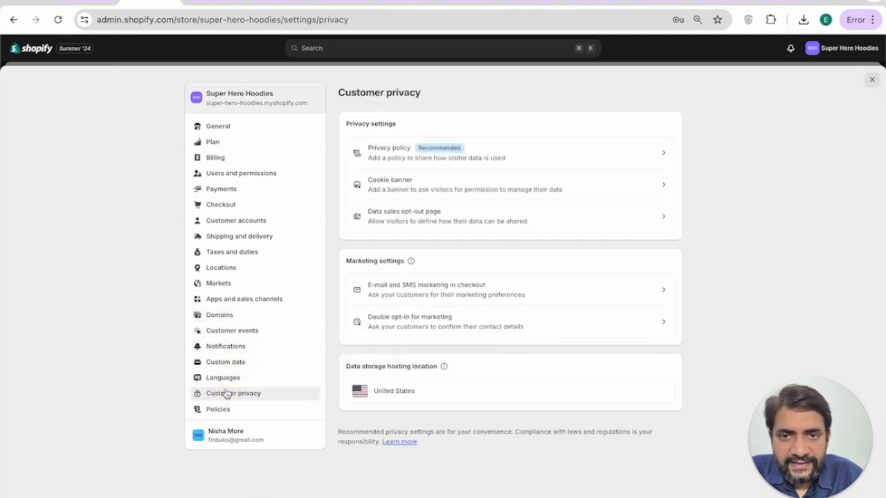
{"action": "left_click", "coordinate": [484, 158]}
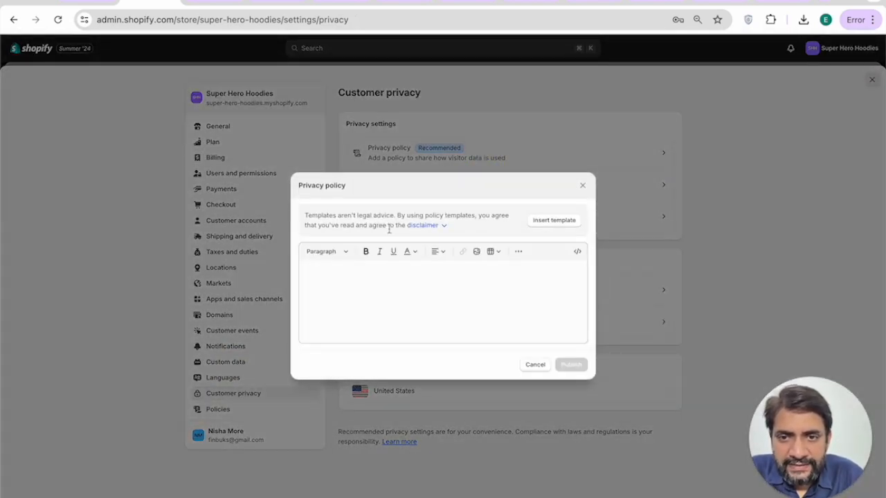
{"action": "left_click", "coordinate": [554, 221]}
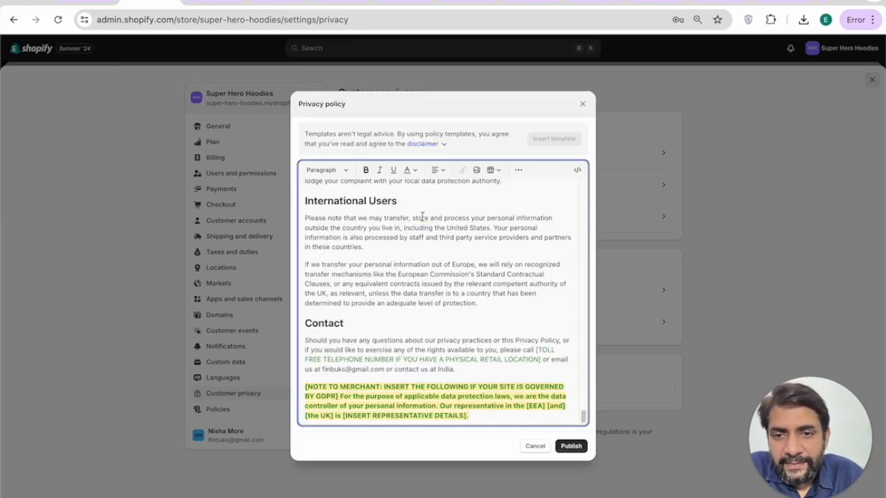
{"action": "scroll", "coordinate": [434, 209], "scroll_direction": "up", "scroll_amount": 15}
{"action": "scroll", "coordinate": [436, 276], "scroll_direction": "up", "scroll_amount": 5}
{"action": "scroll", "coordinate": [436, 277], "scroll_direction": "up", "scroll_amount": 10}
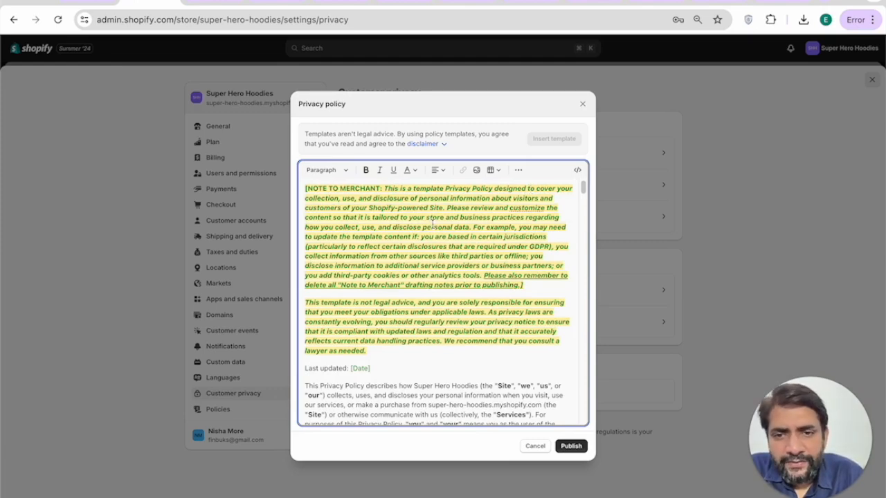
{"action": "scroll", "coordinate": [479, 261], "scroll_direction": "down", "scroll_amount": 1}
{"action": "left_click", "coordinate": [572, 447]}
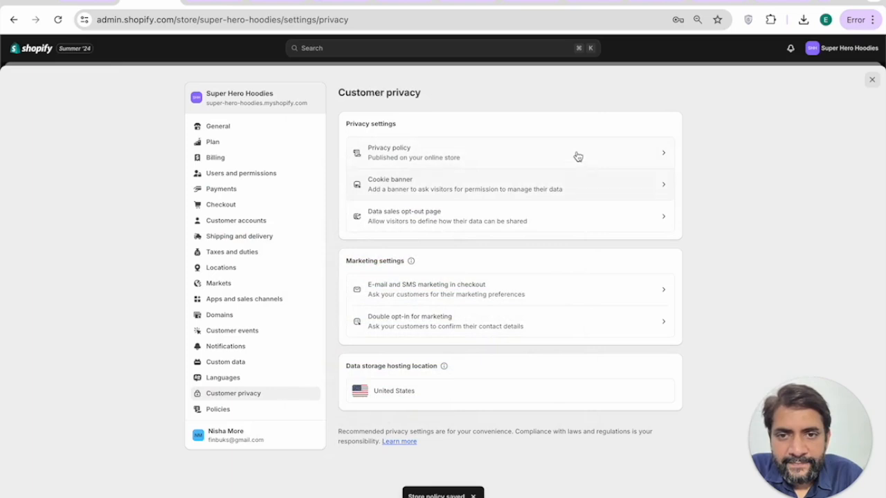
Step: Activate the cookie banner for the 31 recommended European regions, then open the Policies settings
{"action": "left_click", "coordinate": [551, 184]}
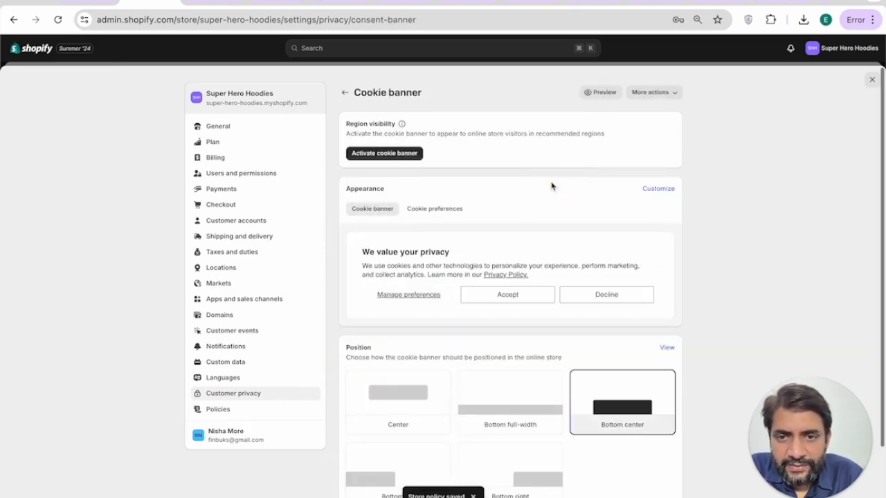
{"action": "left_click", "coordinate": [403, 154]}
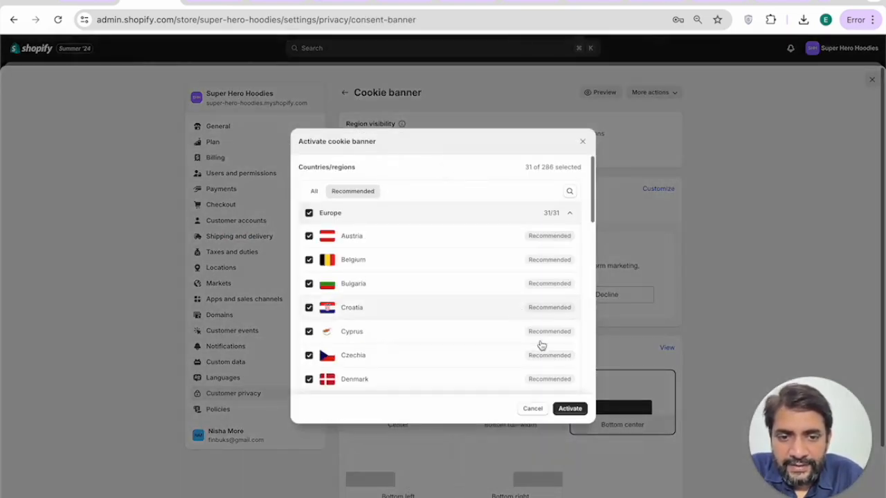
{"action": "left_click", "coordinate": [569, 411]}
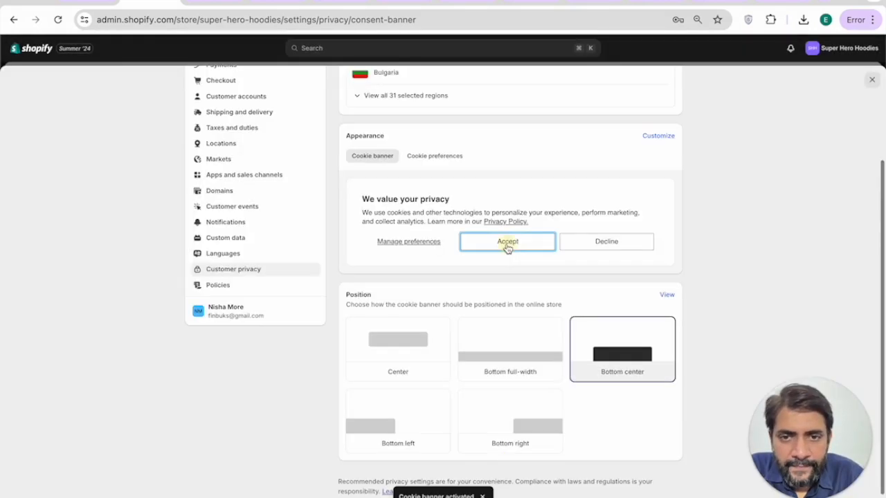
{"action": "scroll", "coordinate": [546, 250], "scroll_direction": "down", "scroll_amount": 1}
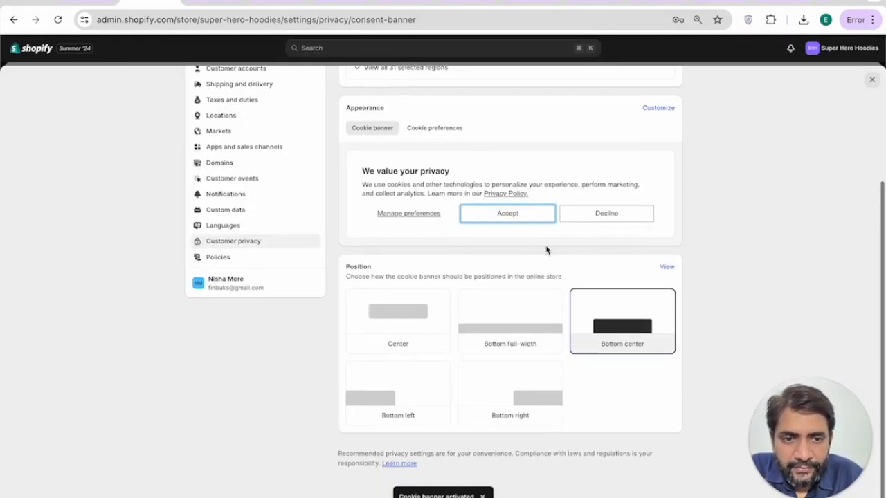
{"action": "left_click", "coordinate": [237, 256]}
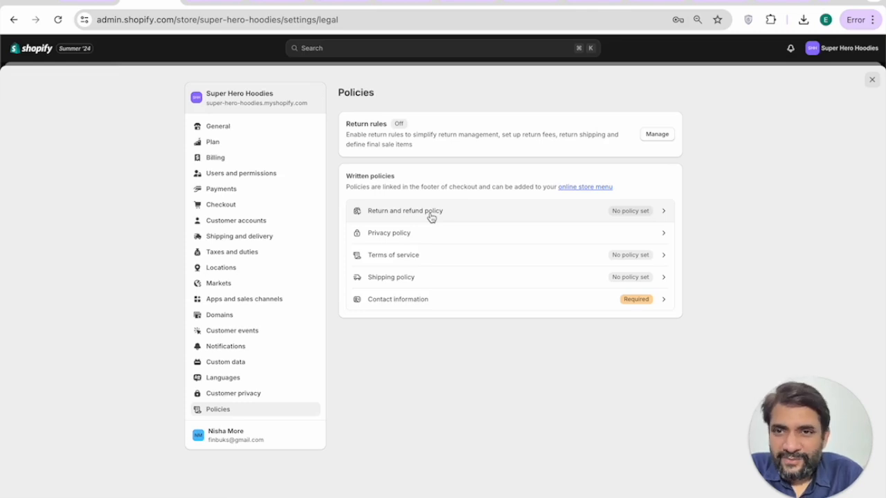
Step: Publish the return and refund policy using the template text
{"action": "left_click", "coordinate": [432, 218]}
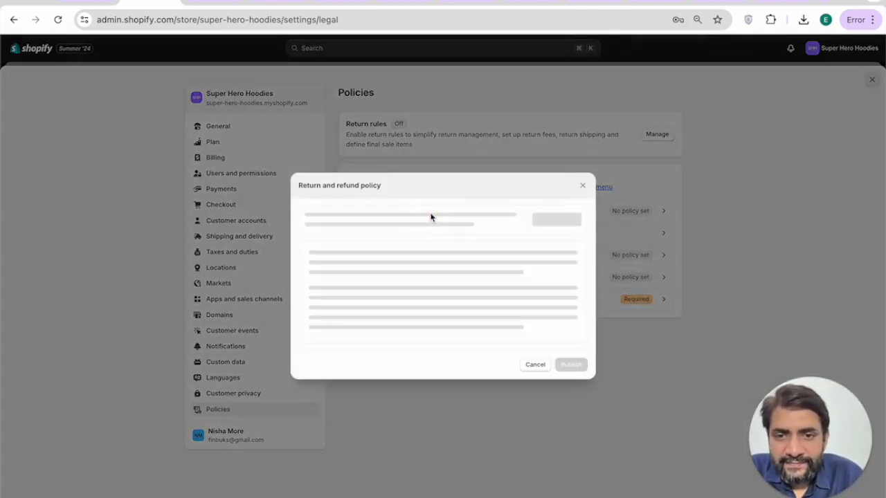
{"action": "left_click", "coordinate": [554, 220]}
{"action": "scroll", "coordinate": [459, 236], "scroll_direction": "up", "scroll_amount": 10}
{"action": "scroll", "coordinate": [459, 235], "scroll_direction": "down", "scroll_amount": 10}
{"action": "scroll", "coordinate": [510, 334], "scroll_direction": "up", "scroll_amount": 10}
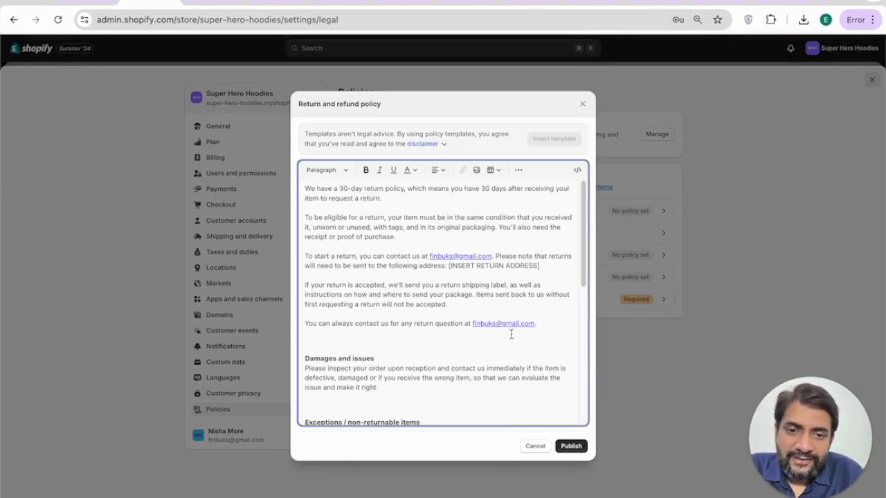
{"action": "left_click", "coordinate": [569, 445]}
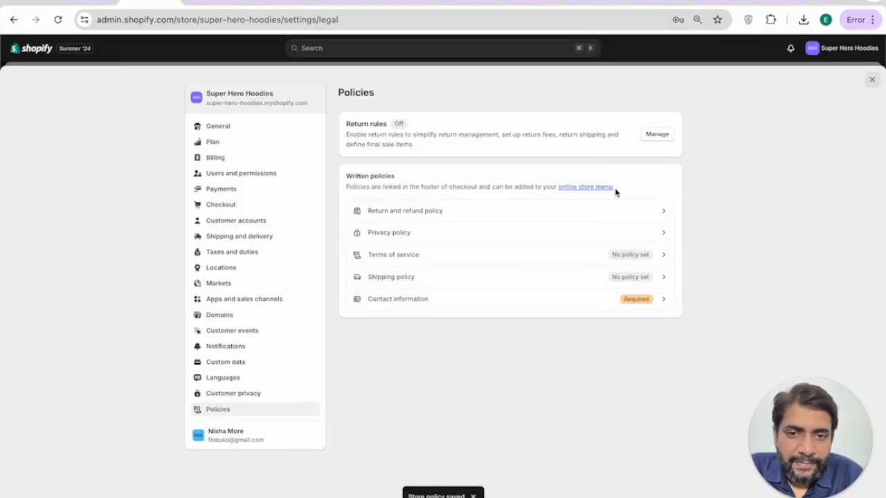
Step: Check the privacy policy without changes, then publish the template terms of service
{"action": "left_click", "coordinate": [589, 242]}
{"action": "left_click", "coordinate": [543, 446]}
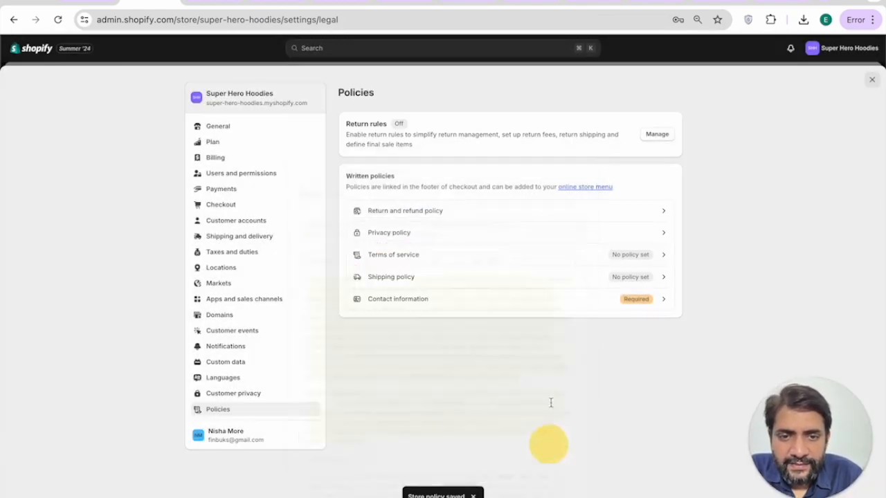
{"action": "left_click", "coordinate": [521, 254]}
{"action": "left_click", "coordinate": [554, 219]}
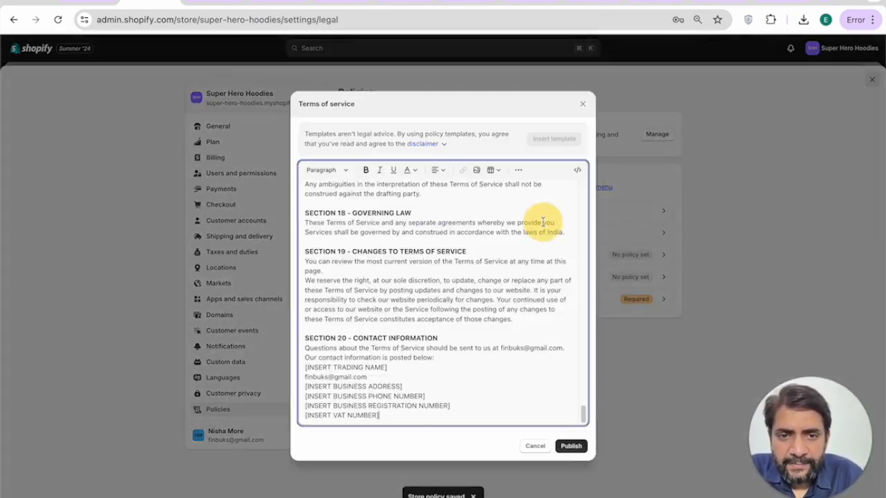
{"action": "left_click", "coordinate": [571, 446]}
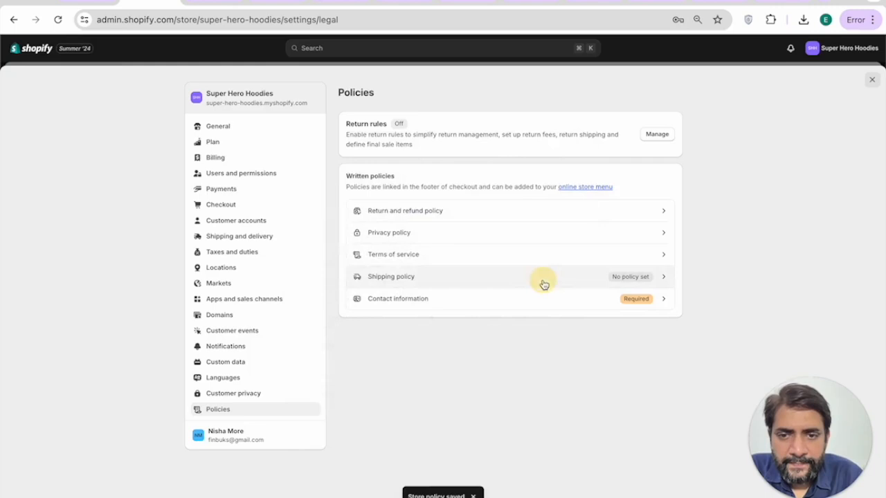
Step: Publish the template contact information policy and close the store settings
{"action": "left_click", "coordinate": [543, 278]}
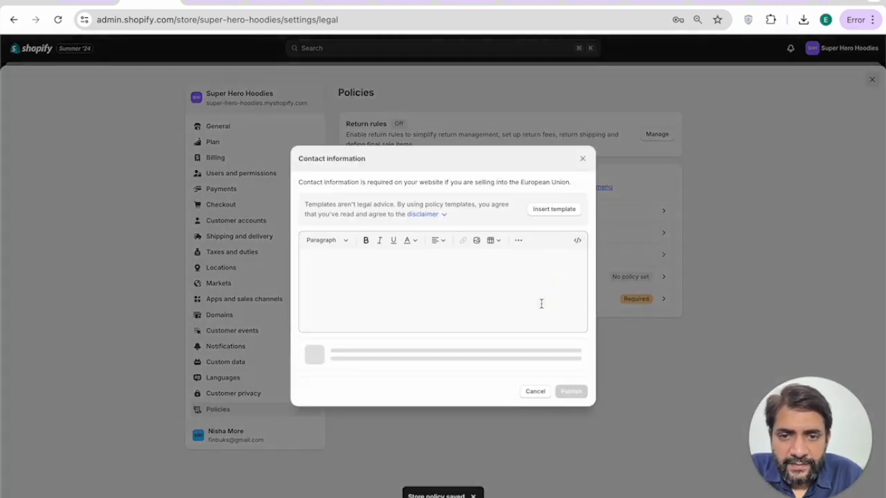
{"action": "left_click", "coordinate": [556, 209]}
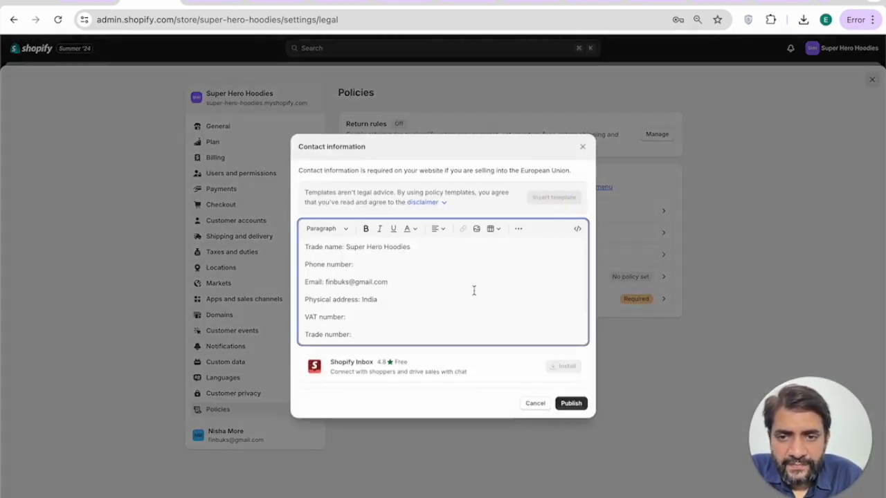
{"action": "left_click", "coordinate": [570, 405]}
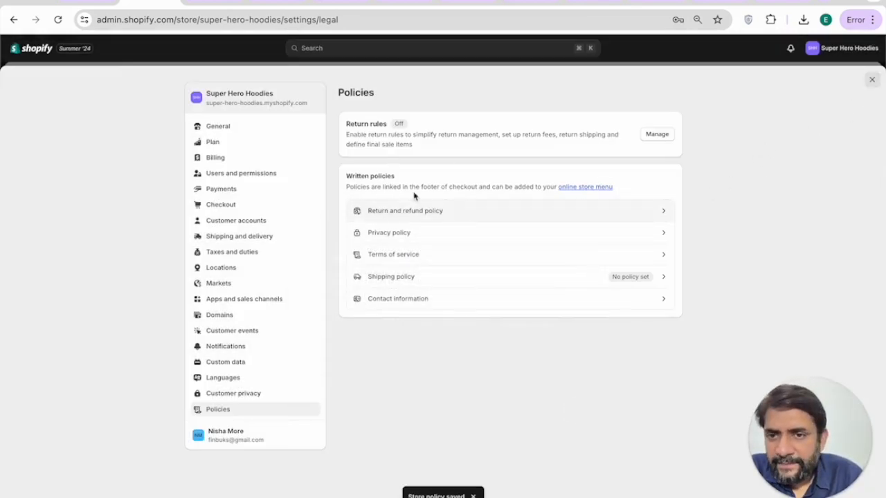
{"action": "left_click", "coordinate": [872, 79]}
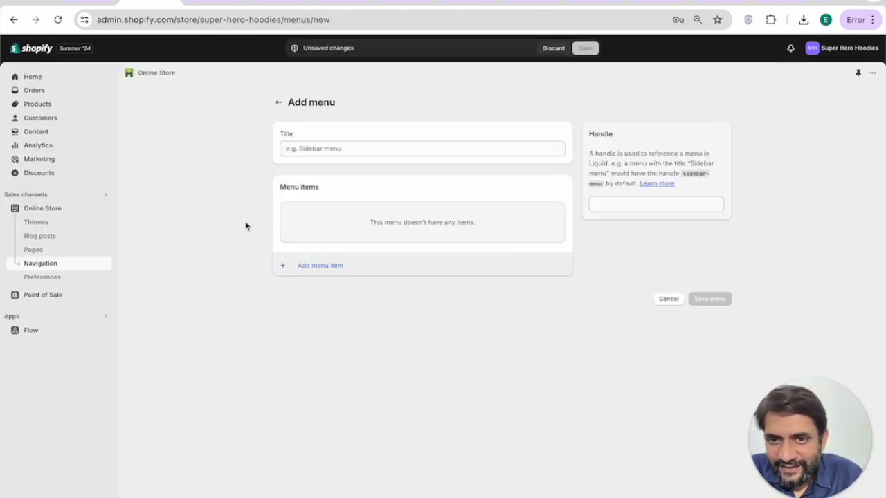
Step: Add a Privacy Policy link item to the Footer menu
{"action": "left_click", "coordinate": [279, 102]}
{"action": "left_click", "coordinate": [448, 241]}
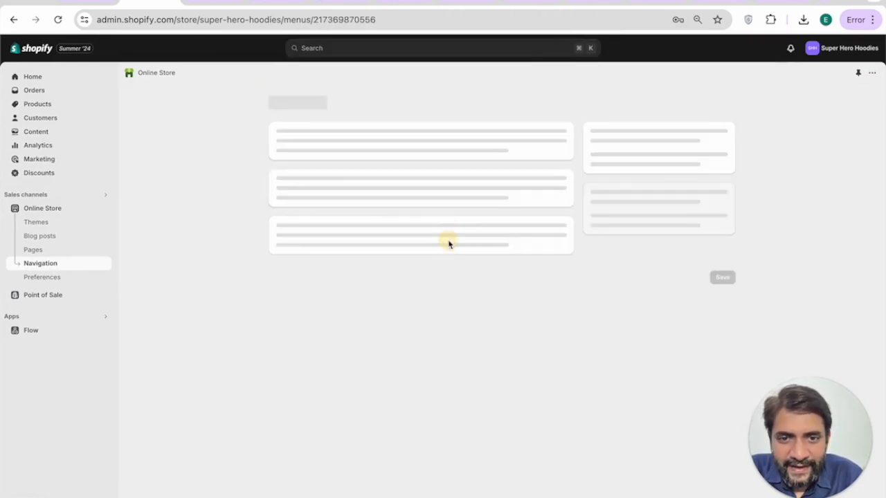
{"action": "left_click", "coordinate": [300, 256]}
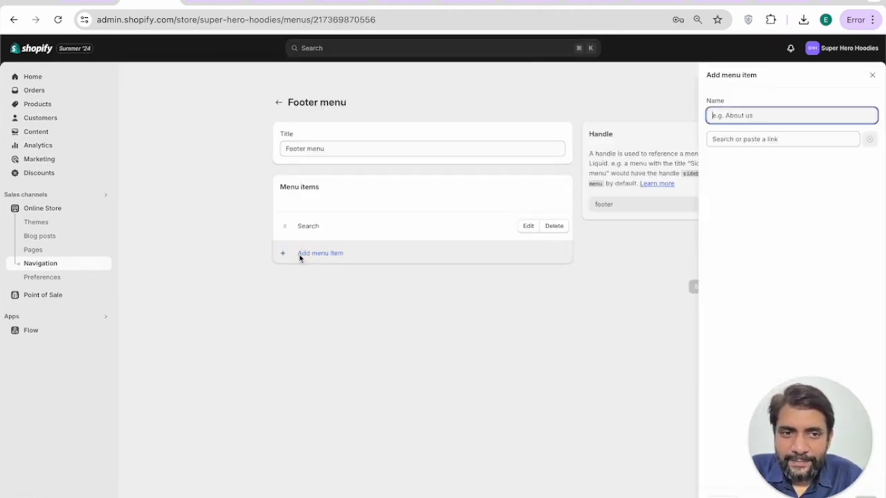
{"action": "type", "text": "priva"}
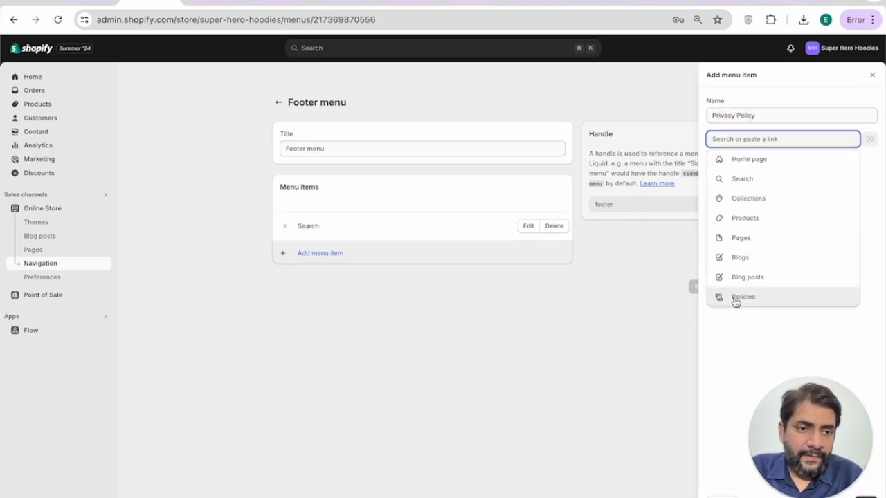
{"action": "left_click", "coordinate": [737, 300]}
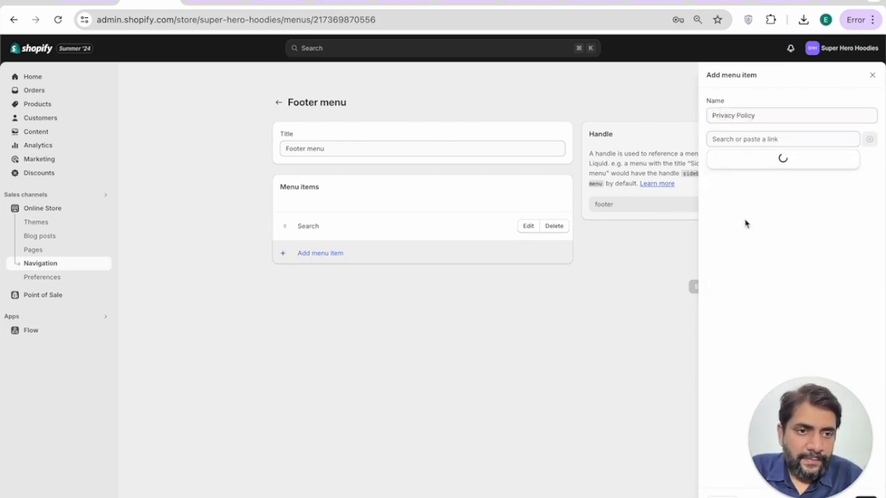
{"action": "left_click", "coordinate": [737, 202]}
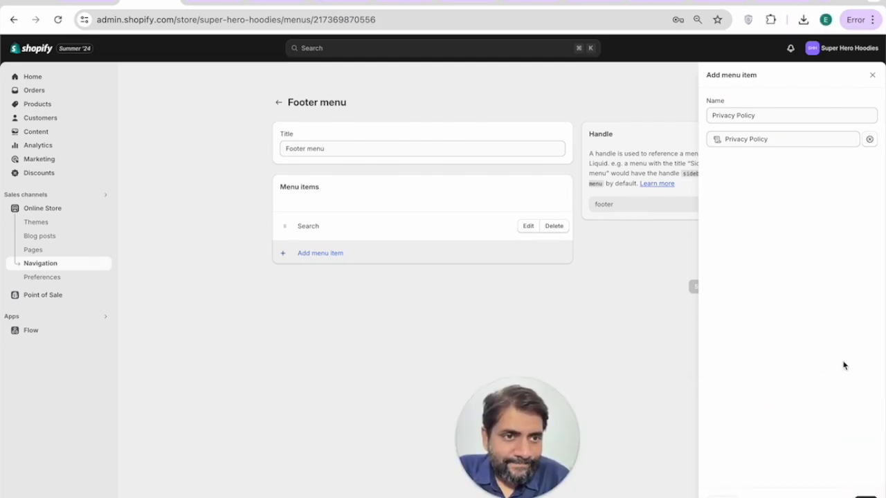
{"action": "left_click", "coordinate": [861, 492]}
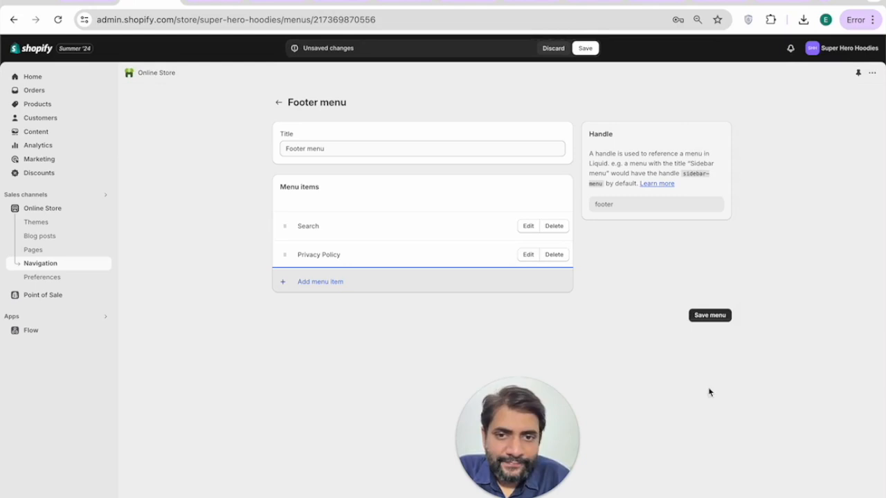
Step: Add Refund Policy and Terms of Service links to the footer menu and save it
{"action": "left_click", "coordinate": [317, 281]}
{"action": "left_click", "coordinate": [732, 138]}
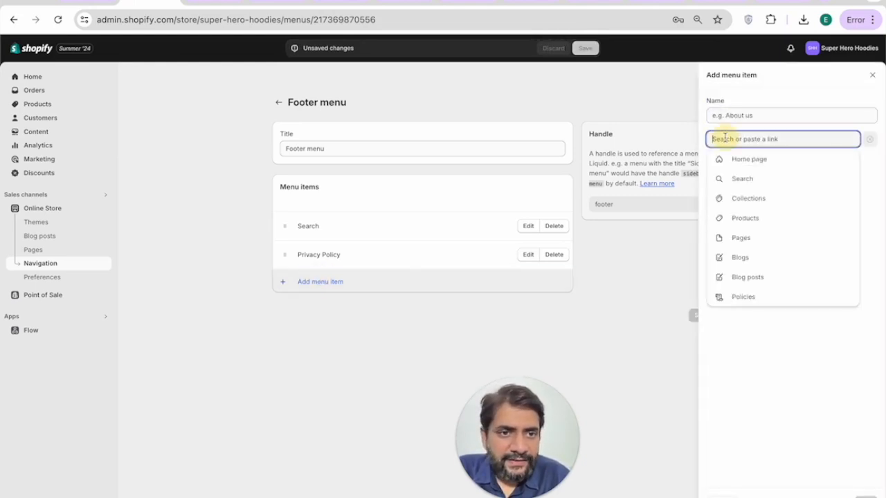
{"action": "left_click", "coordinate": [732, 298]}
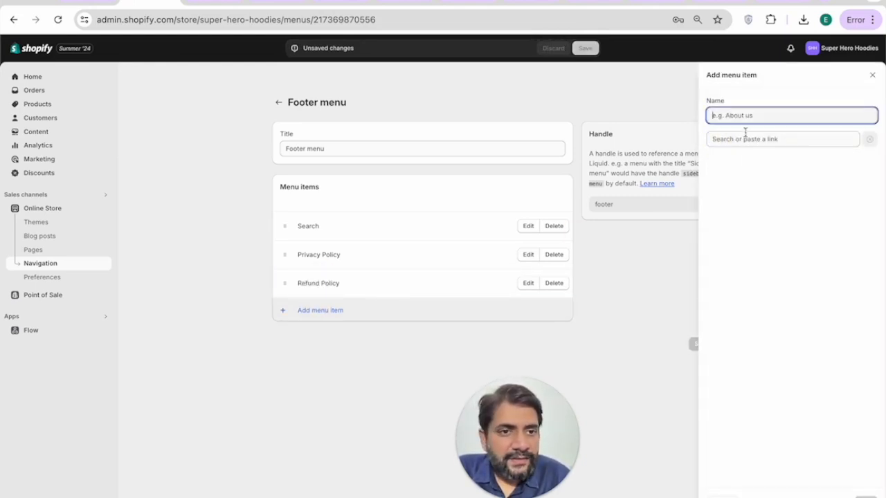
{"action": "left_click", "coordinate": [745, 139]}
{"action": "left_click", "coordinate": [738, 297]}
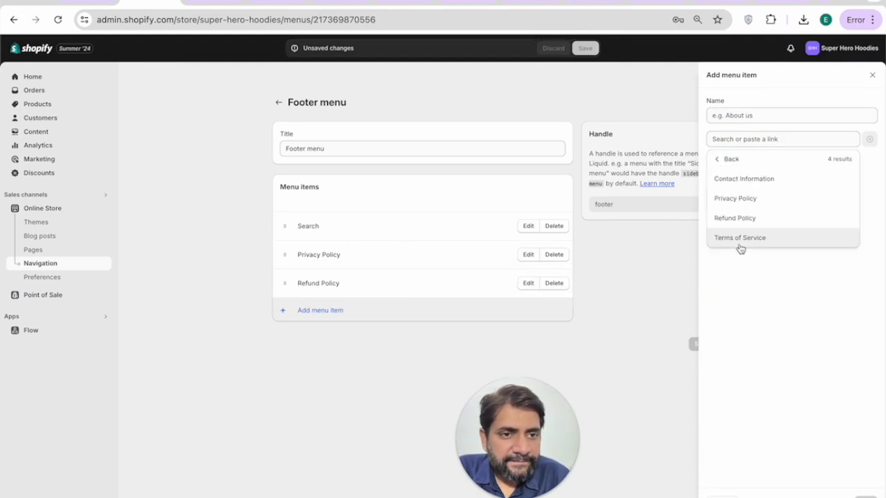
{"action": "left_click", "coordinate": [740, 245]}
{"action": "left_click", "coordinate": [845, 472]}
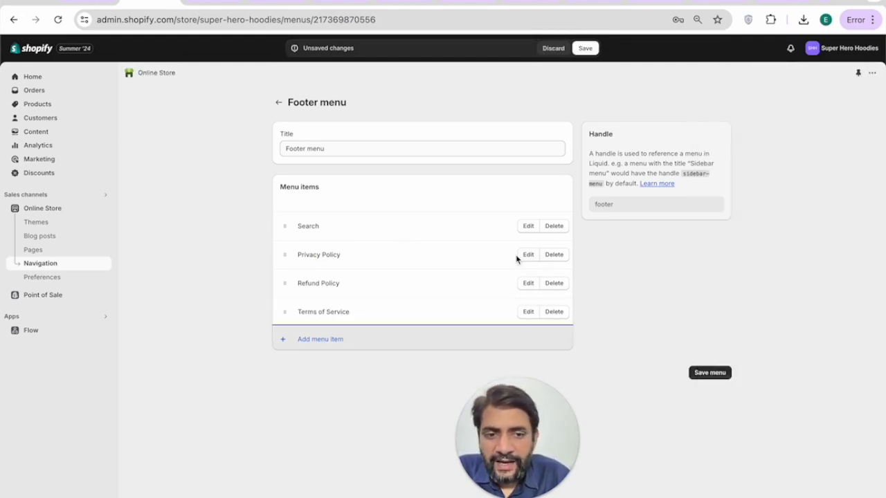
{"action": "left_click", "coordinate": [703, 381]}
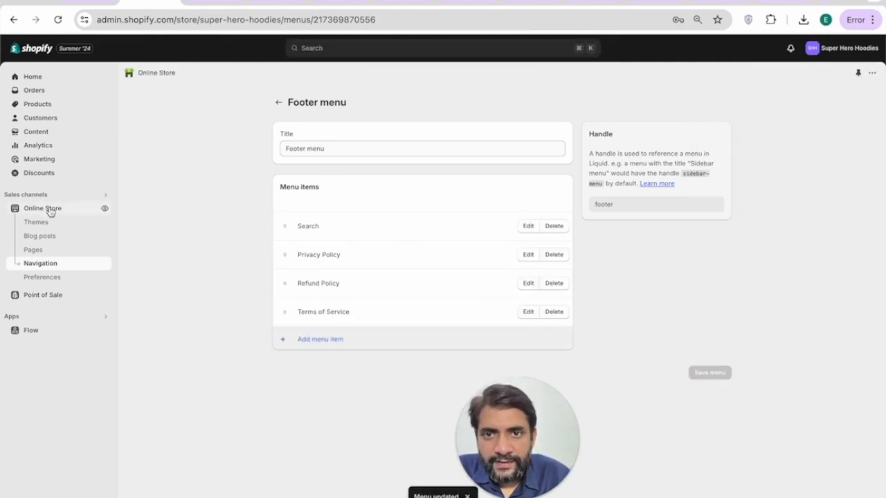
Step: Preview the Dawn theme storefront, then return to Themes and open Dawn in the editor
{"action": "left_click", "coordinate": [51, 211]}
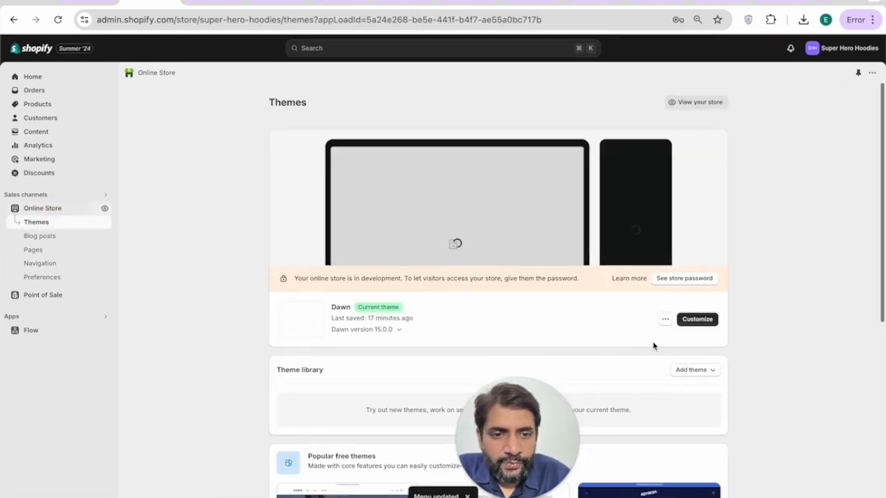
{"action": "left_click", "coordinate": [663, 323]}
{"action": "left_click", "coordinate": [624, 349]}
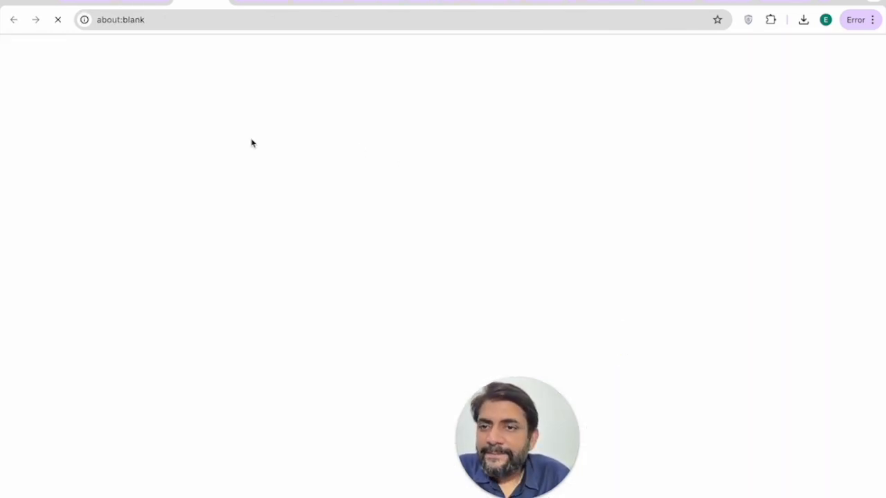
{"action": "scroll", "coordinate": [288, 263], "scroll_direction": "down", "scroll_amount": 10}
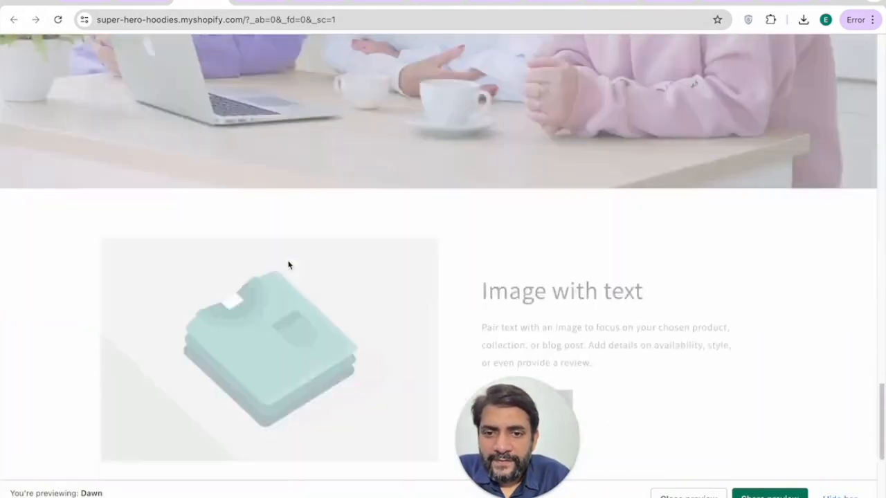
{"action": "scroll", "coordinate": [288, 263], "scroll_direction": "down", "scroll_amount": 5}
{"action": "scroll", "coordinate": [380, 311], "scroll_direction": "up", "scroll_amount": 1}
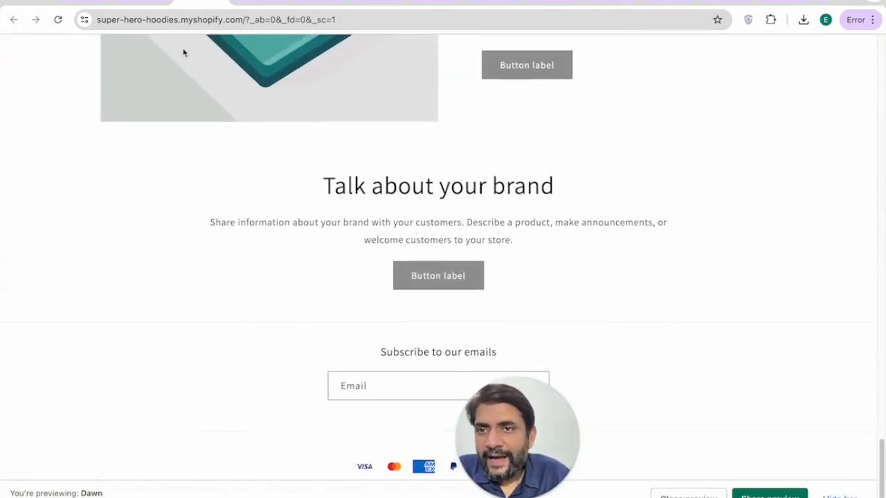
{"action": "left_click", "coordinate": [143, 7]}
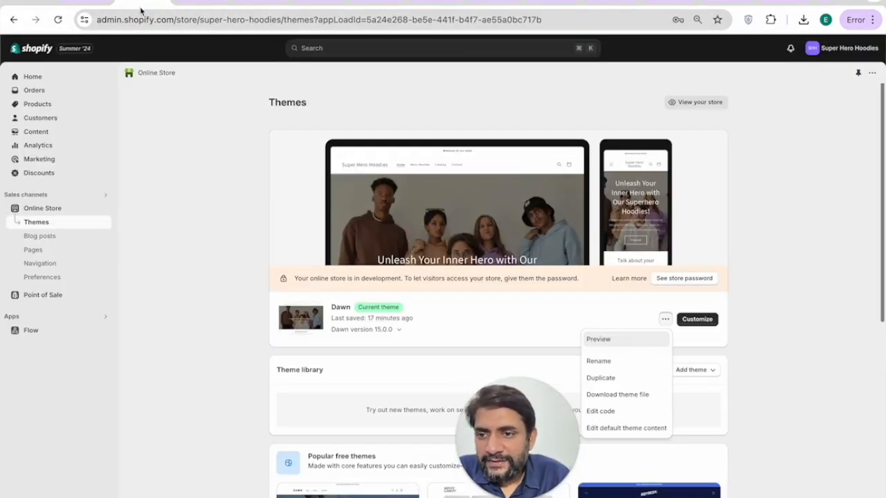
{"action": "left_click", "coordinate": [699, 322]}
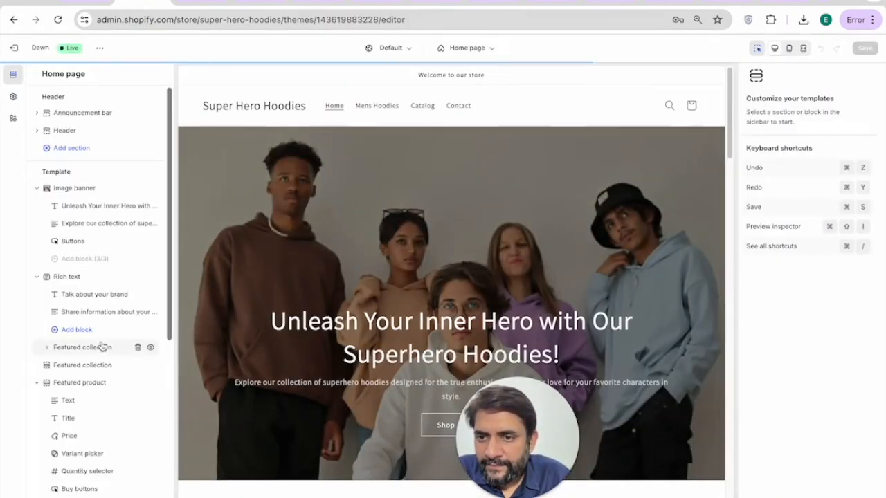
Step: Add a Menu block of quick links to the Dawn footer section
{"action": "scroll", "coordinate": [94, 339], "scroll_direction": "down", "scroll_amount": 5}
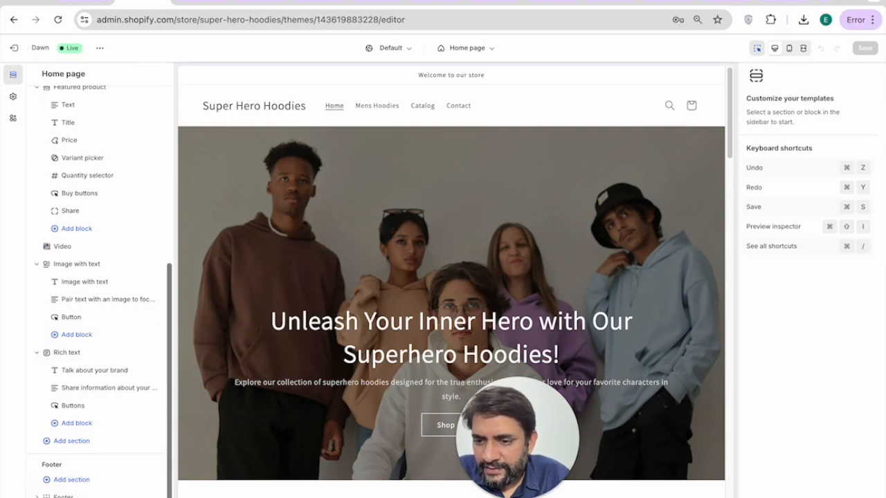
{"action": "left_click", "coordinate": [63, 496]}
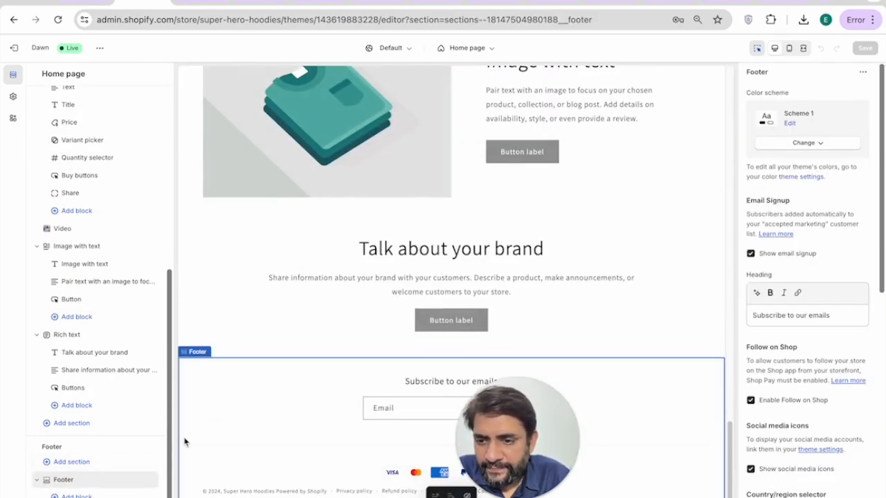
{"action": "left_click", "coordinate": [74, 464]}
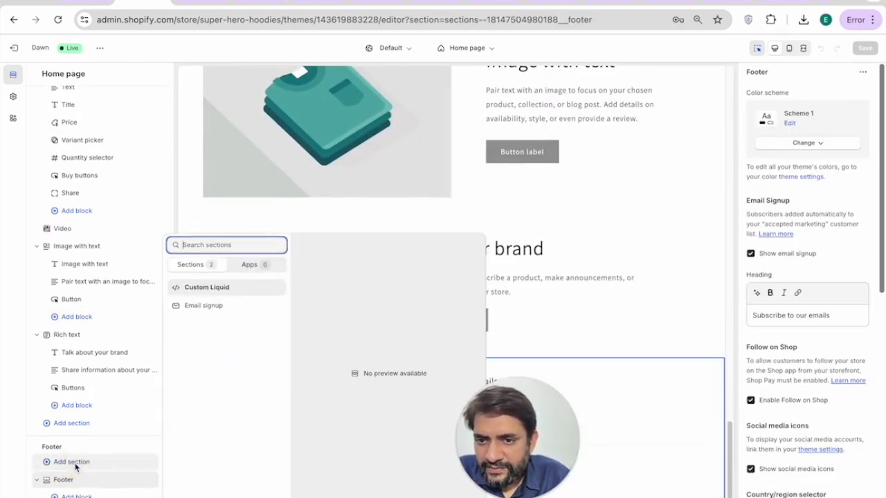
{"action": "left_click", "coordinate": [76, 466]}
{"action": "left_click", "coordinate": [75, 496]}
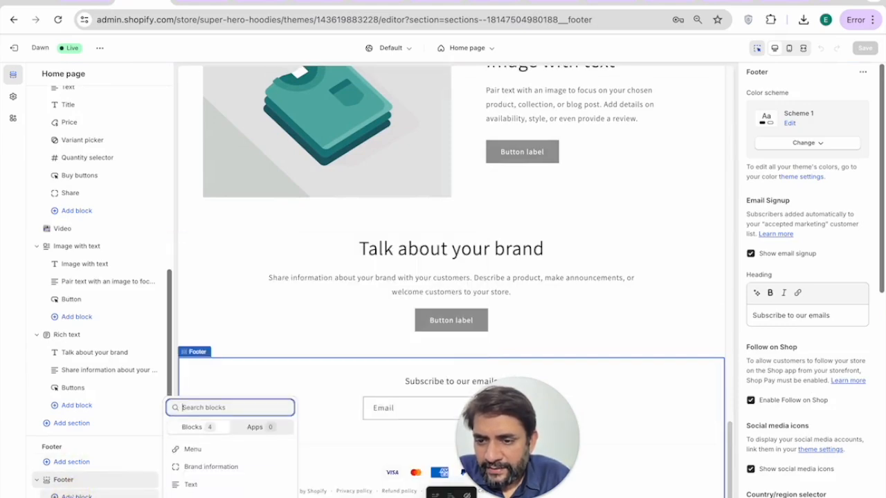
{"action": "left_click", "coordinate": [207, 451]}
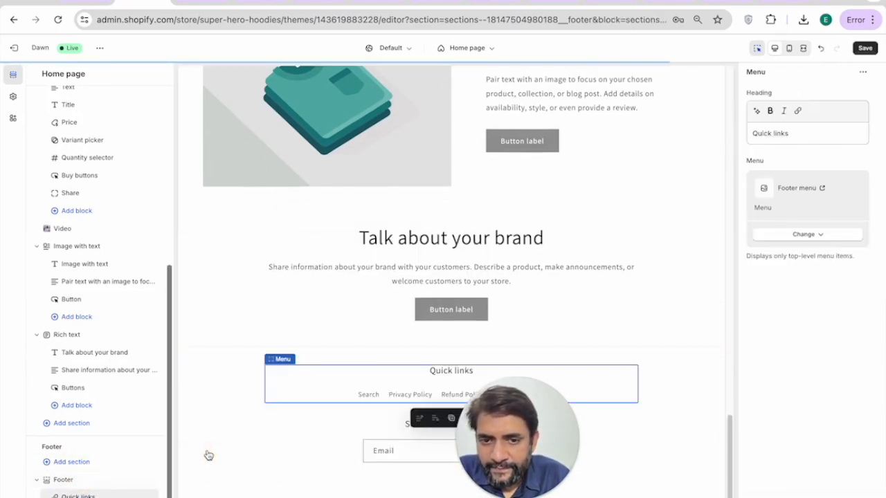
Step: Give the footer the dark Scheme 3 colour scheme and exit the theme editor
{"action": "left_click", "coordinate": [577, 353]}
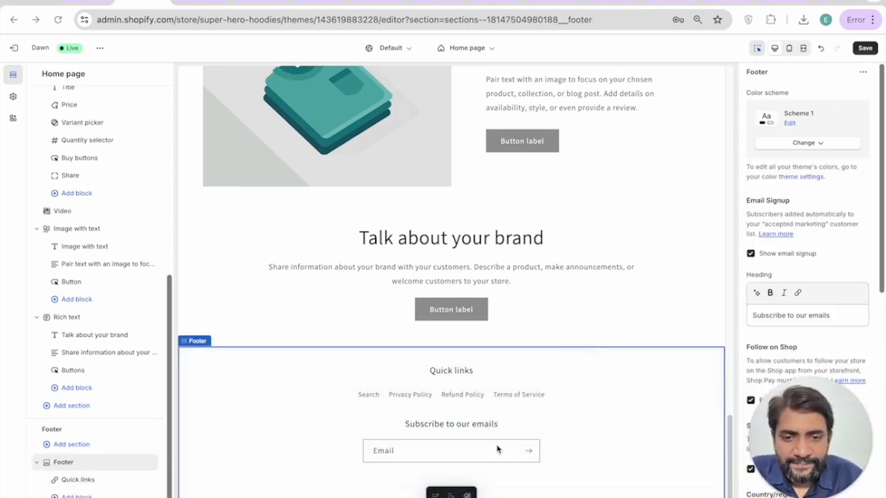
{"action": "scroll", "coordinate": [860, 238], "scroll_direction": "down", "scroll_amount": 3}
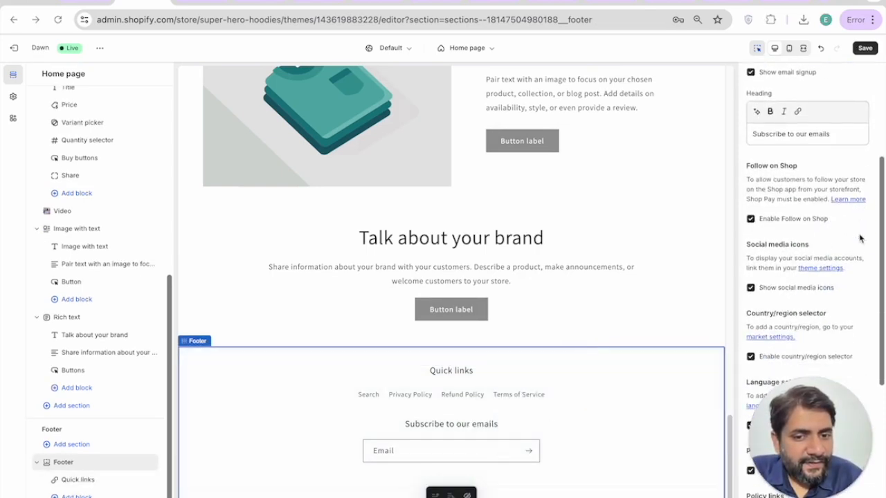
{"action": "scroll", "coordinate": [847, 253], "scroll_direction": "down", "scroll_amount": 4}
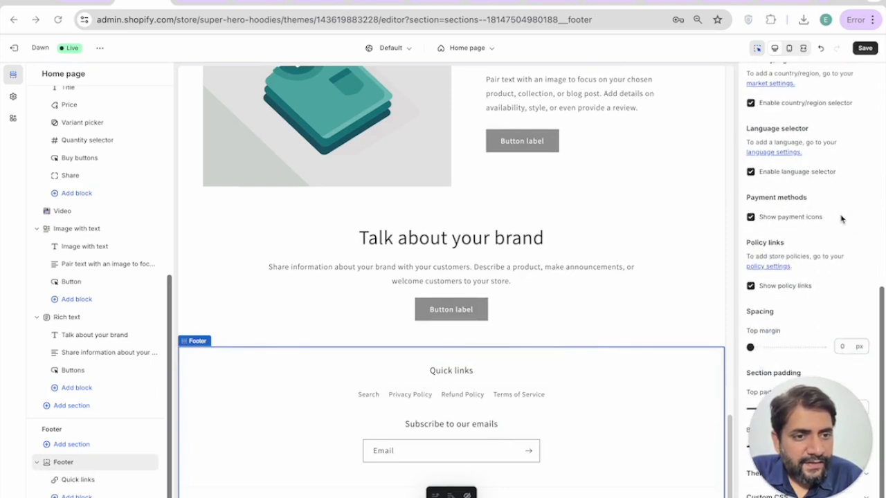
{"action": "scroll", "coordinate": [841, 207], "scroll_direction": "up", "scroll_amount": 8}
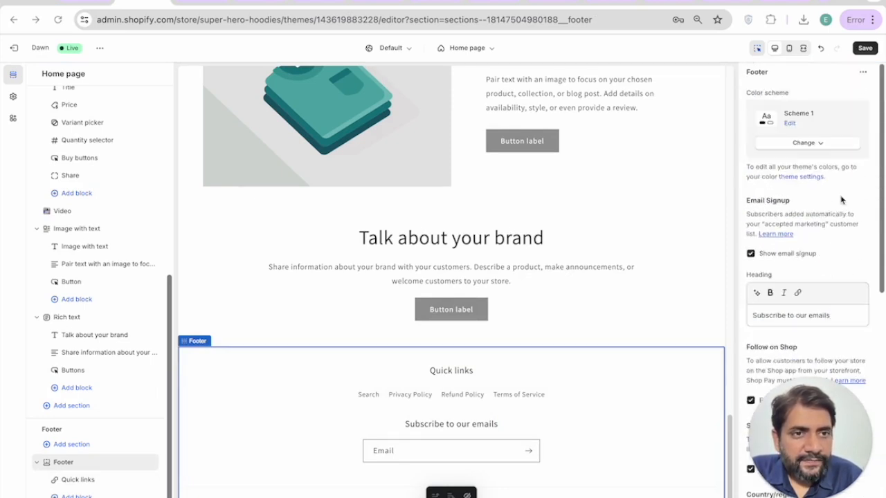
{"action": "left_click", "coordinate": [795, 144]}
{"action": "left_click", "coordinate": [790, 219]}
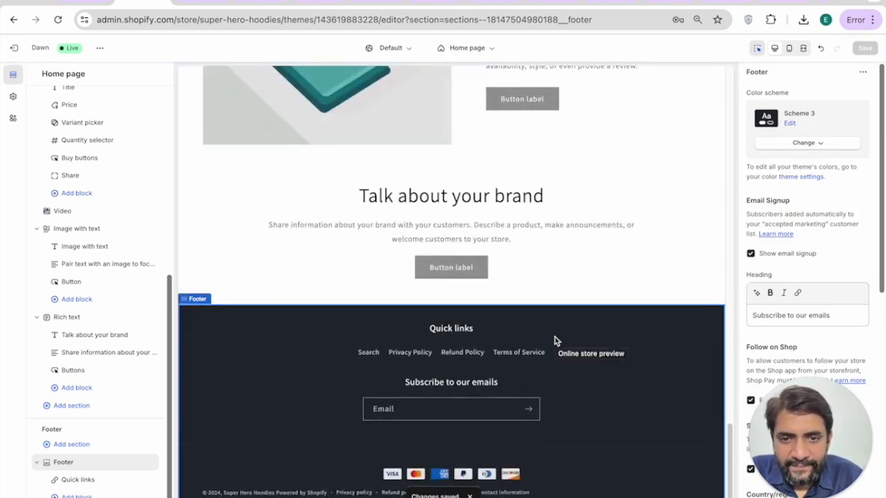
{"action": "scroll", "coordinate": [556, 341], "scroll_direction": "up", "scroll_amount": 2}
{"action": "scroll", "coordinate": [555, 341], "scroll_direction": "up", "scroll_amount": 5}
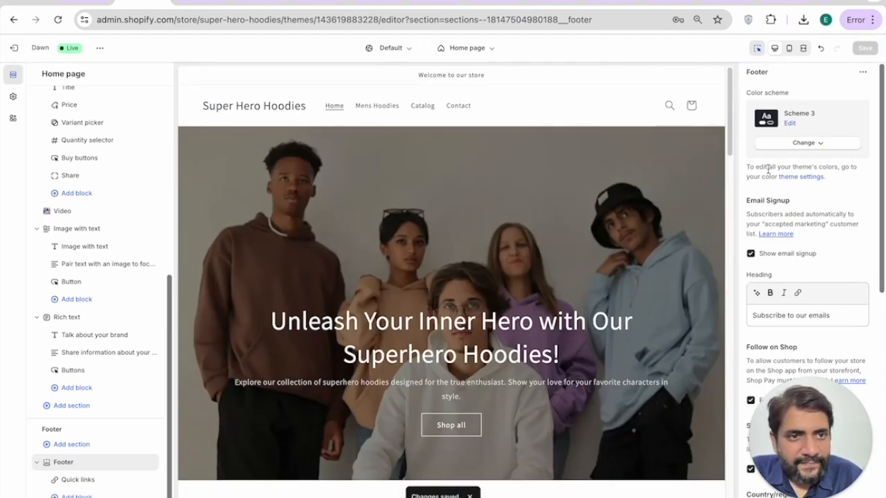
{"action": "left_click", "coordinate": [14, 48]}
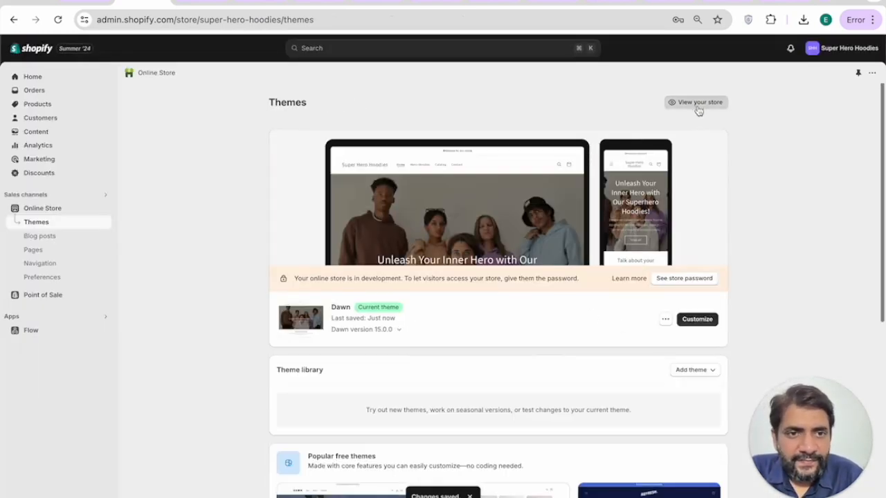
Step: Browse the live storefront, then go back to the admin and reopen the Dawn theme editor
{"action": "left_click", "coordinate": [698, 103]}
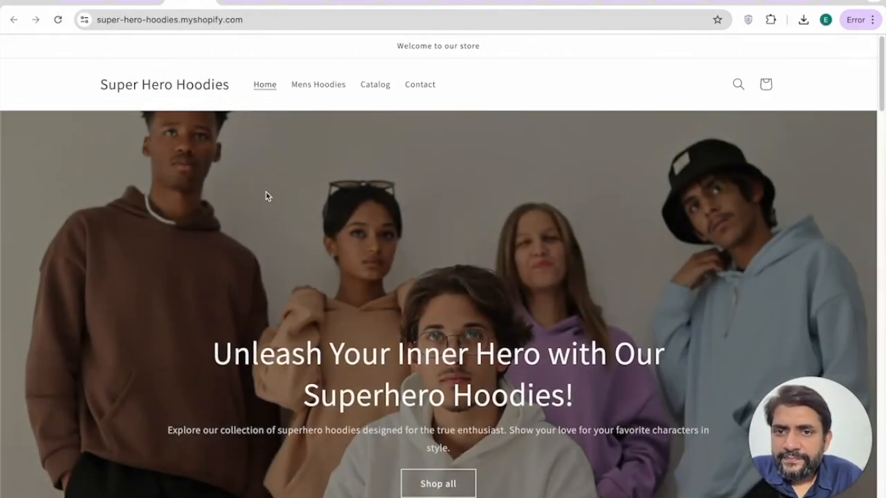
{"action": "scroll", "coordinate": [436, 254], "scroll_direction": "down", "scroll_amount": 15}
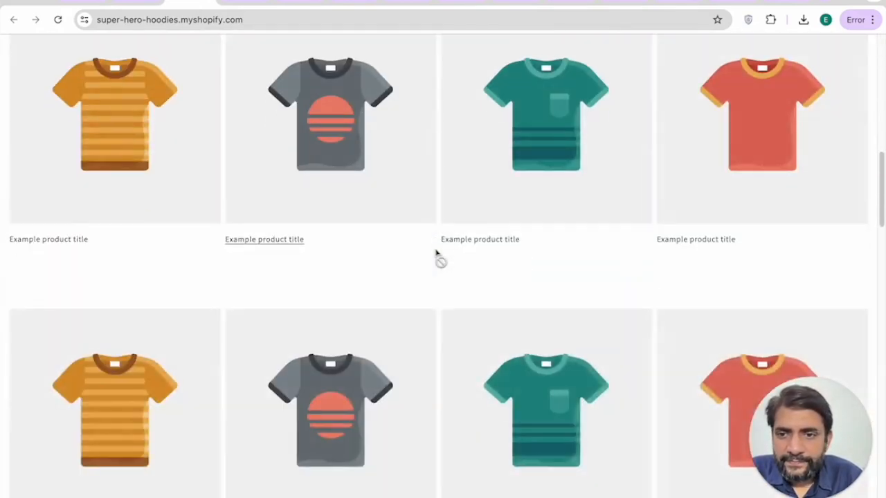
{"action": "scroll", "coordinate": [436, 254], "scroll_direction": "down", "scroll_amount": 5}
{"action": "scroll", "coordinate": [436, 254], "scroll_direction": "up", "scroll_amount": 15}
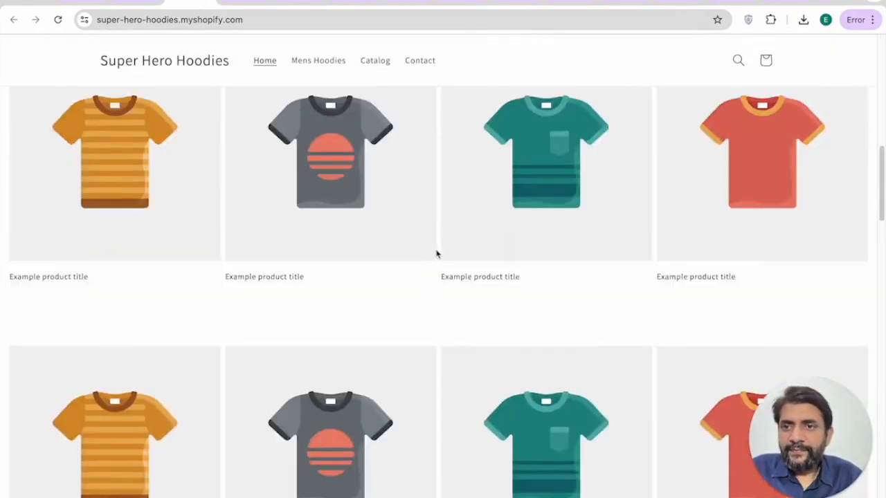
{"action": "key", "text": "ctrl+shift+Tab"}
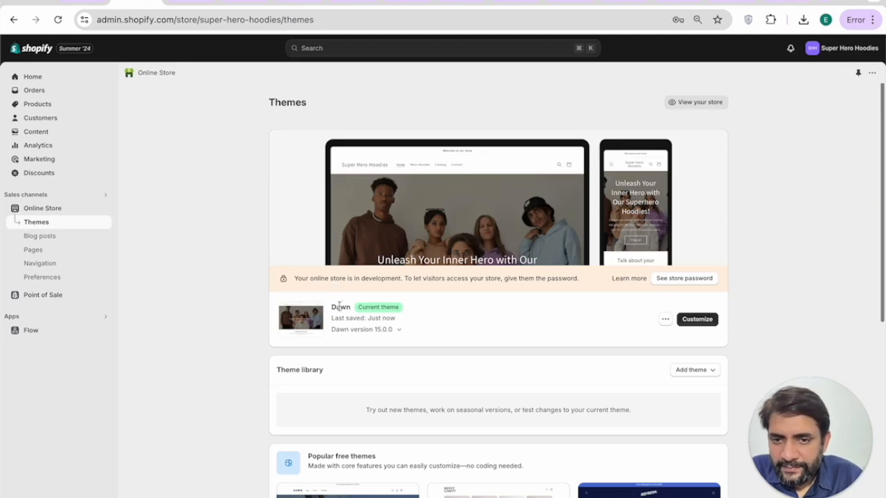
{"action": "left_click", "coordinate": [703, 324]}
{"action": "left_click", "coordinate": [238, 4]}
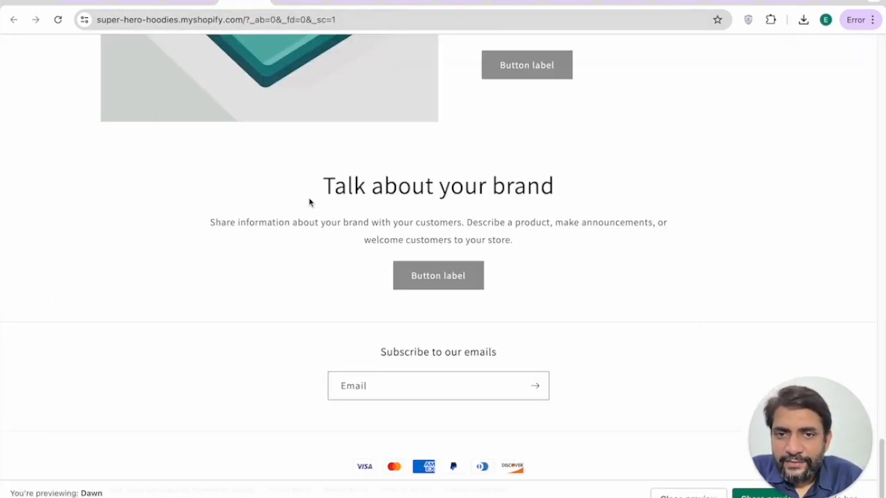
{"action": "scroll", "coordinate": [309, 202], "scroll_direction": "up", "scroll_amount": 10}
{"action": "left_click", "coordinate": [142, 4]}
{"action": "scroll", "coordinate": [336, 211], "scroll_direction": "down", "scroll_amount": 10}
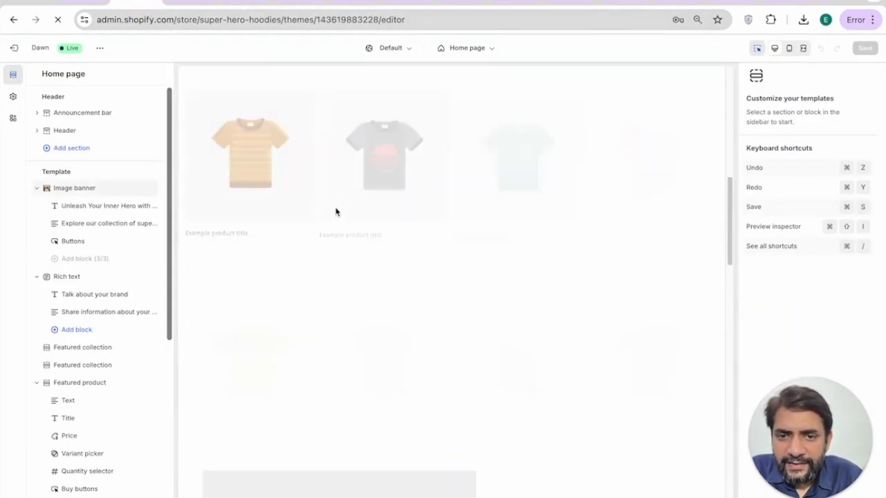
Step: Set Spiderman Hoodie as the home page Featured product and save the theme
{"action": "left_click", "coordinate": [372, 239]}
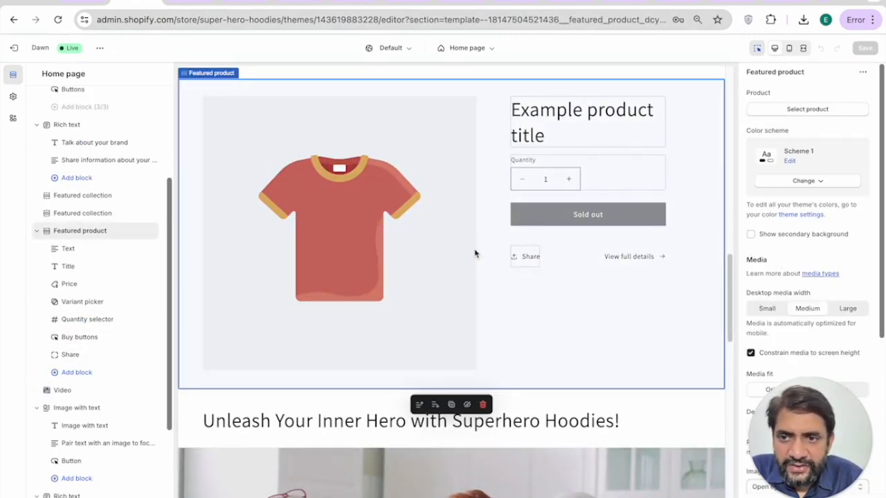
{"action": "scroll", "coordinate": [854, 289], "scroll_direction": "down", "scroll_amount": 3}
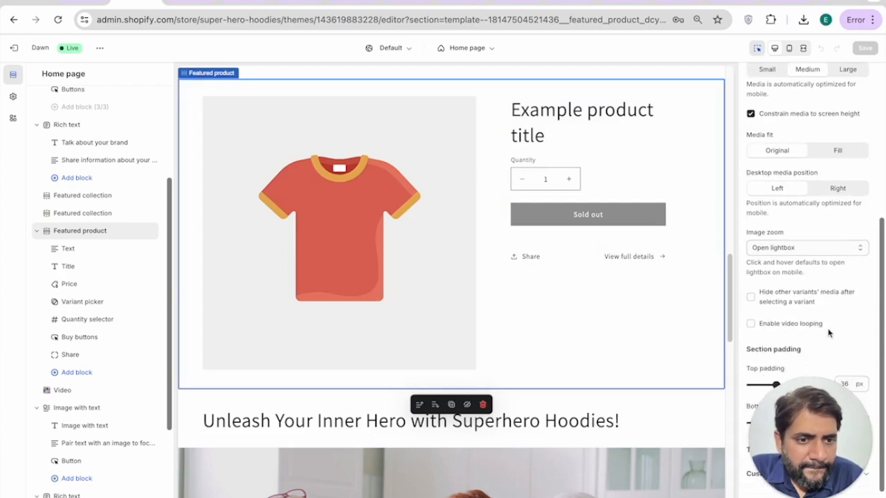
{"action": "scroll", "coordinate": [827, 319], "scroll_direction": "up", "scroll_amount": 3}
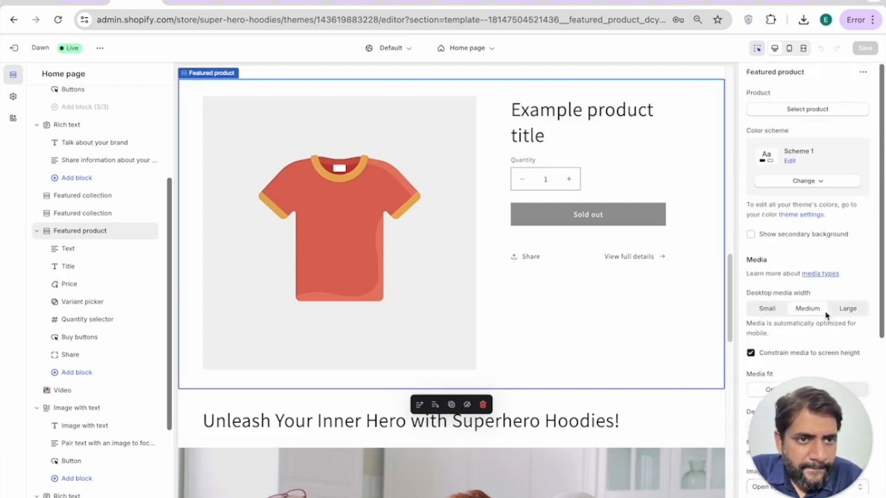
{"action": "left_click", "coordinate": [796, 109]}
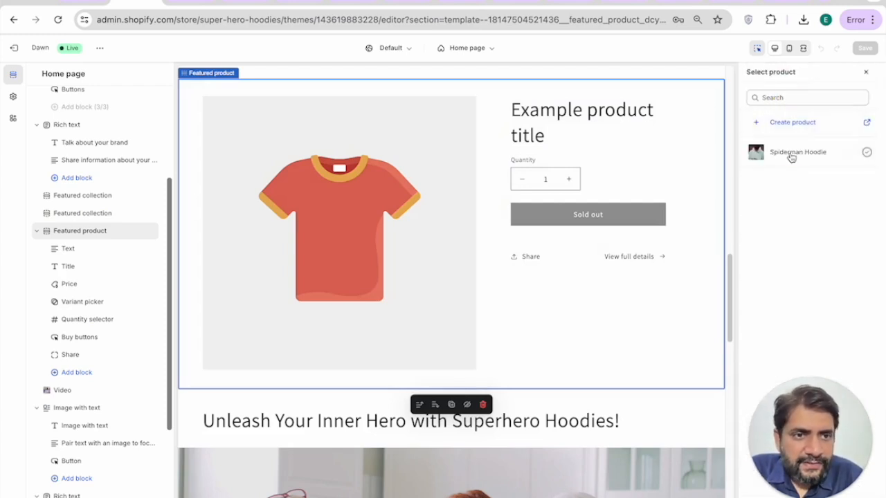
{"action": "left_click", "coordinate": [791, 157]}
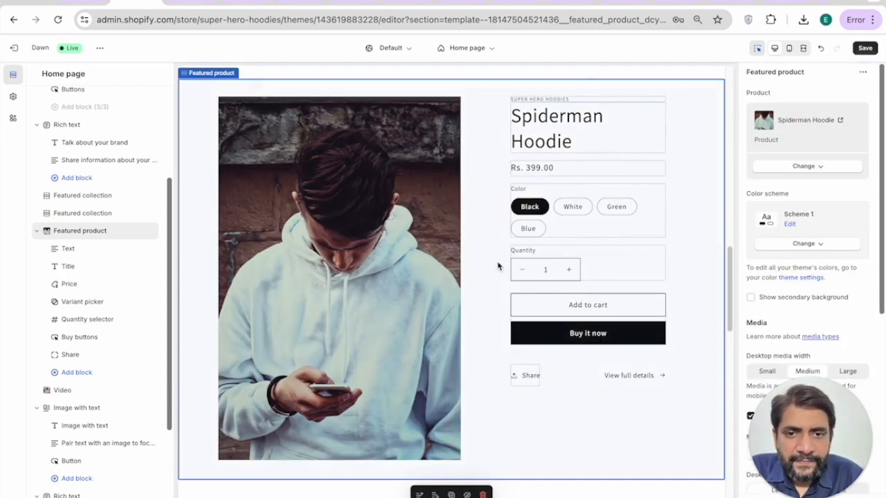
{"action": "left_click", "coordinate": [865, 50]}
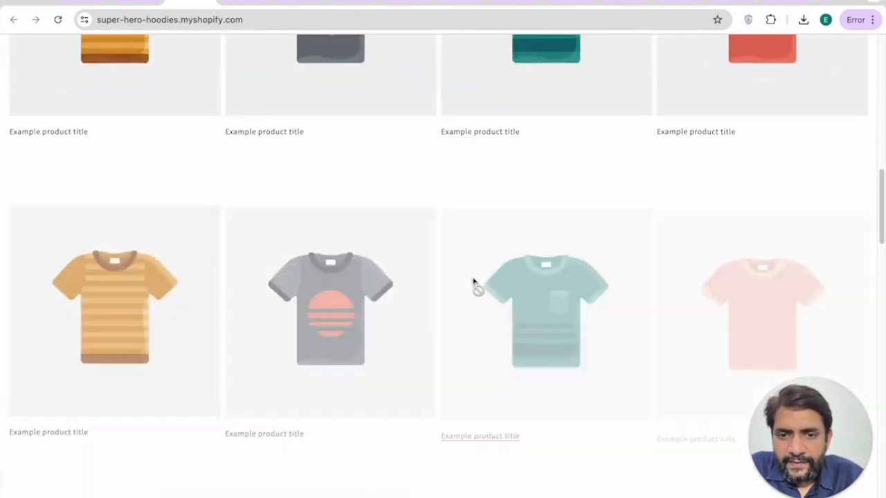
Step: Select the Blue colour of the Spiderman Hoodie and add it to the cart
{"action": "scroll", "coordinate": [366, 213], "scroll_direction": "up", "scroll_amount": 2}
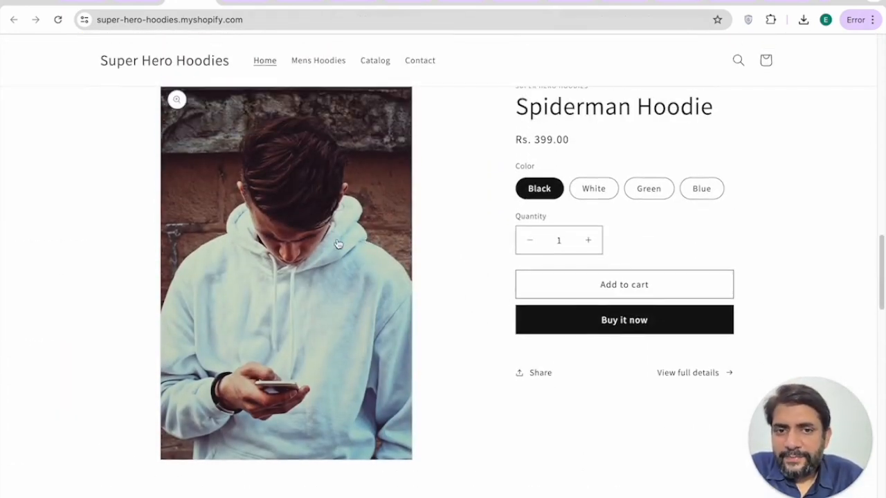
{"action": "left_click", "coordinate": [585, 188]}
{"action": "left_click", "coordinate": [648, 188]}
{"action": "left_click", "coordinate": [702, 192]}
{"action": "left_click", "coordinate": [618, 289]}
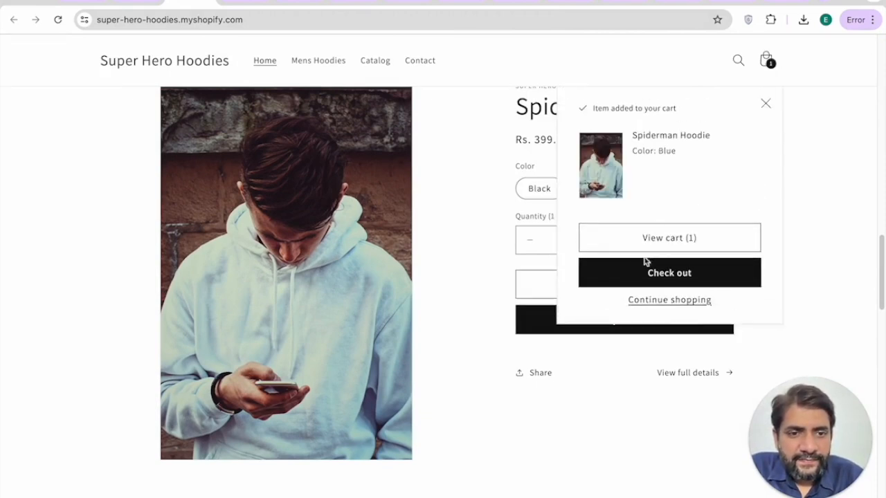
Step: Go from the cart to checkout and toggle the billing-address option on the payment form
{"action": "left_click", "coordinate": [666, 238]}
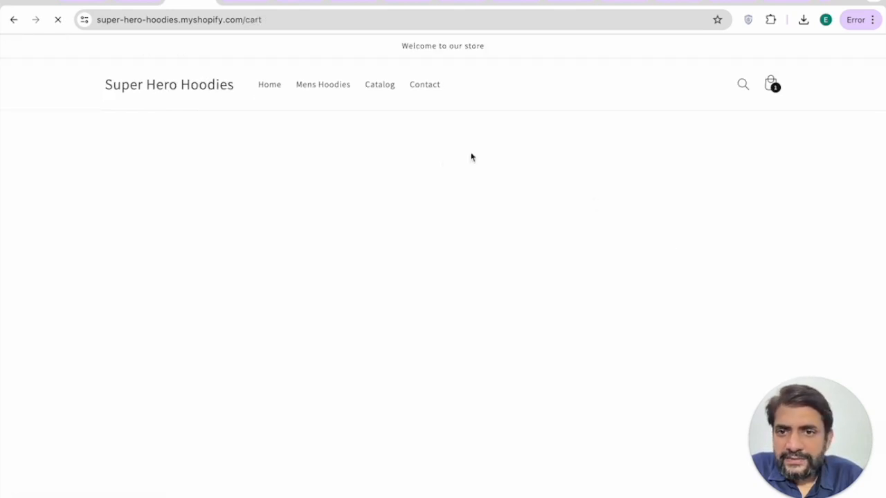
{"action": "scroll", "coordinate": [422, 254], "scroll_direction": "down", "scroll_amount": 2}
{"action": "left_click", "coordinate": [639, 339]}
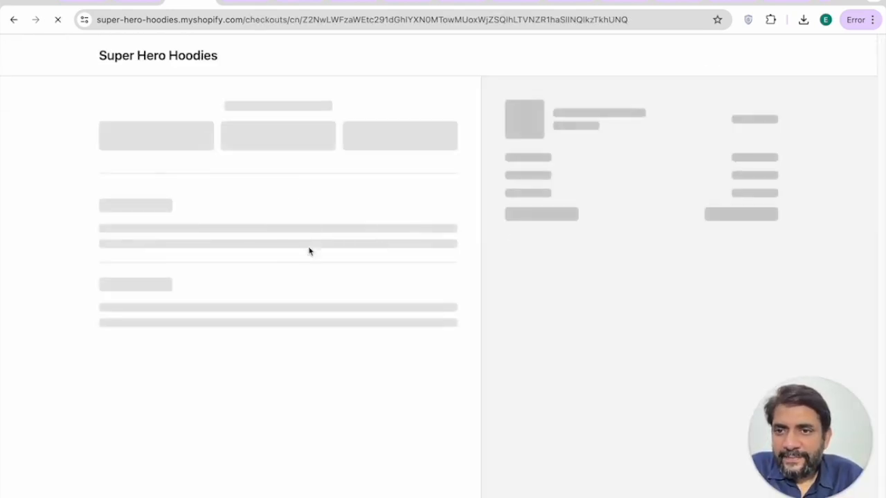
{"action": "scroll", "coordinate": [336, 248], "scroll_direction": "down", "scroll_amount": 5}
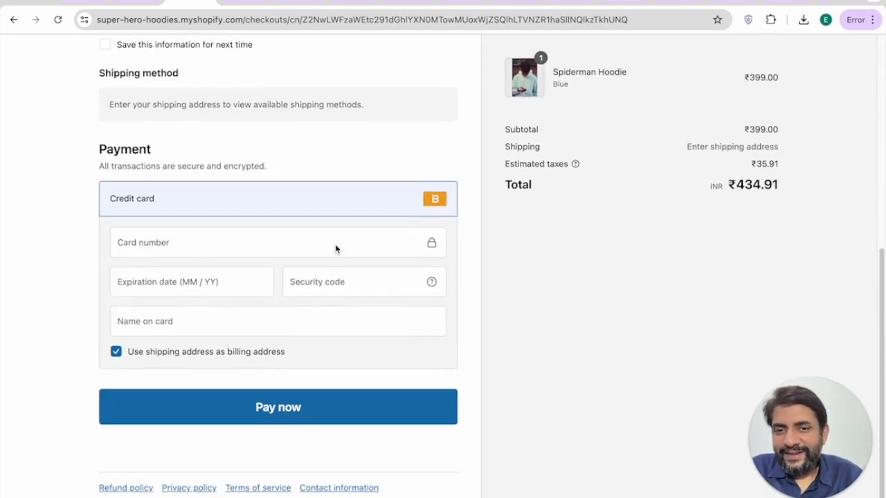
{"action": "left_click", "coordinate": [257, 239]}
{"action": "left_click", "coordinate": [150, 295]}
{"action": "left_click", "coordinate": [158, 351]}
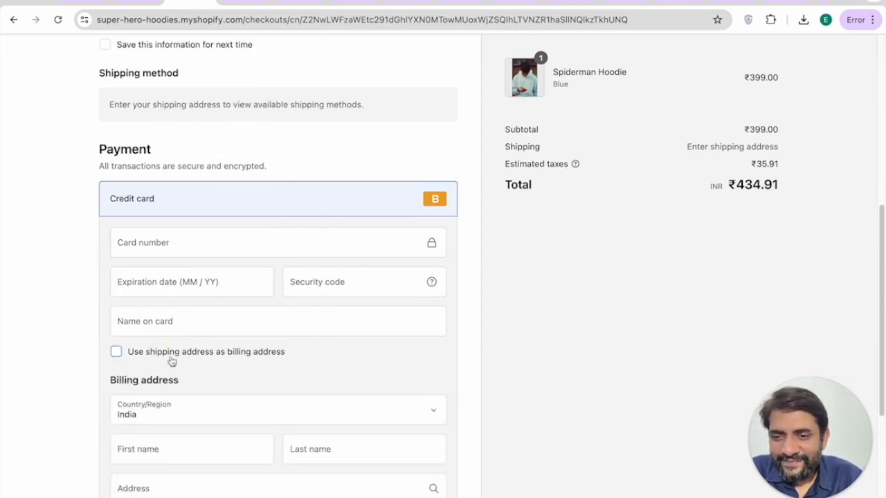
{"action": "scroll", "coordinate": [170, 332], "scroll_direction": "down", "scroll_amount": 2}
{"action": "left_click", "coordinate": [151, 203]}
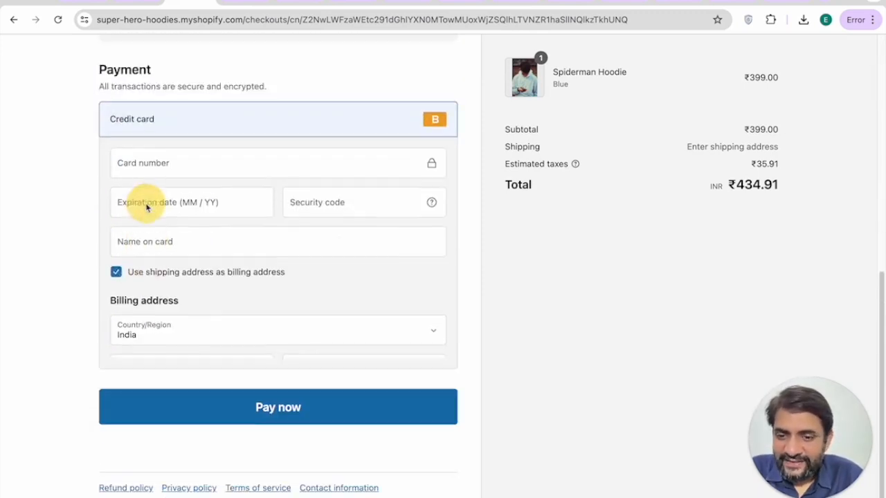